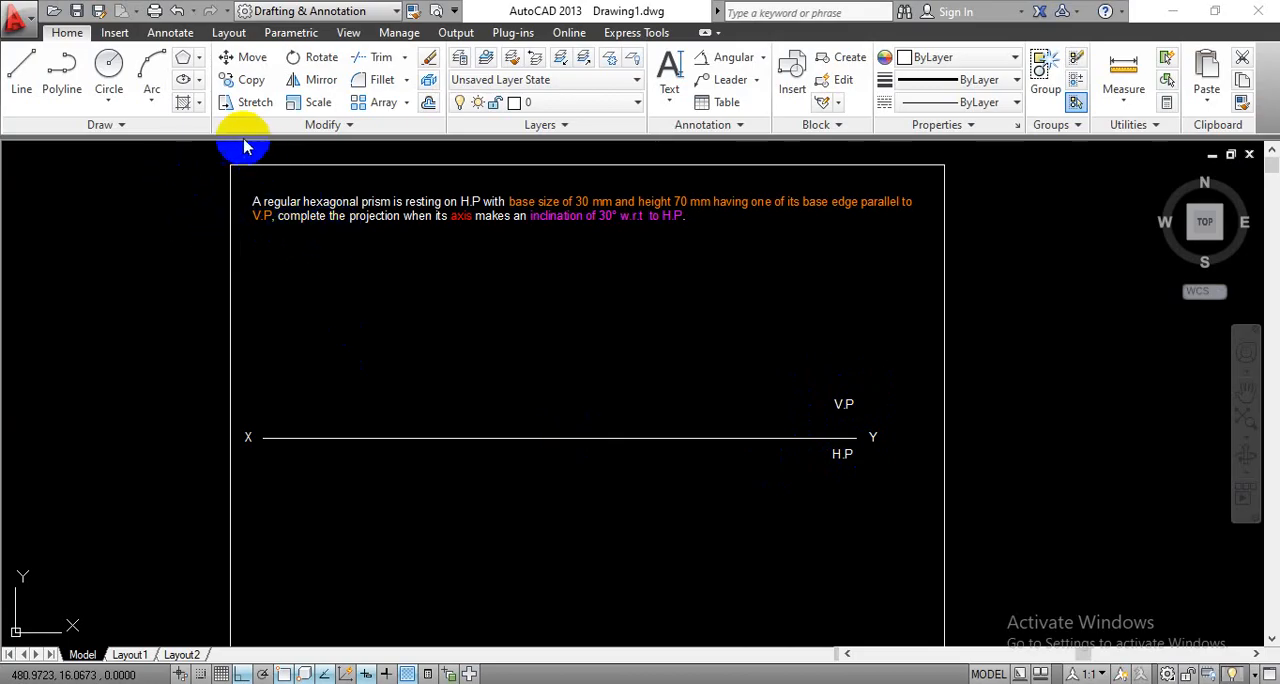
# - Draw a six-sided polygon by edge below the XY line, with a horizontal top edge 30 mm long
pyautogui.click(186, 58)
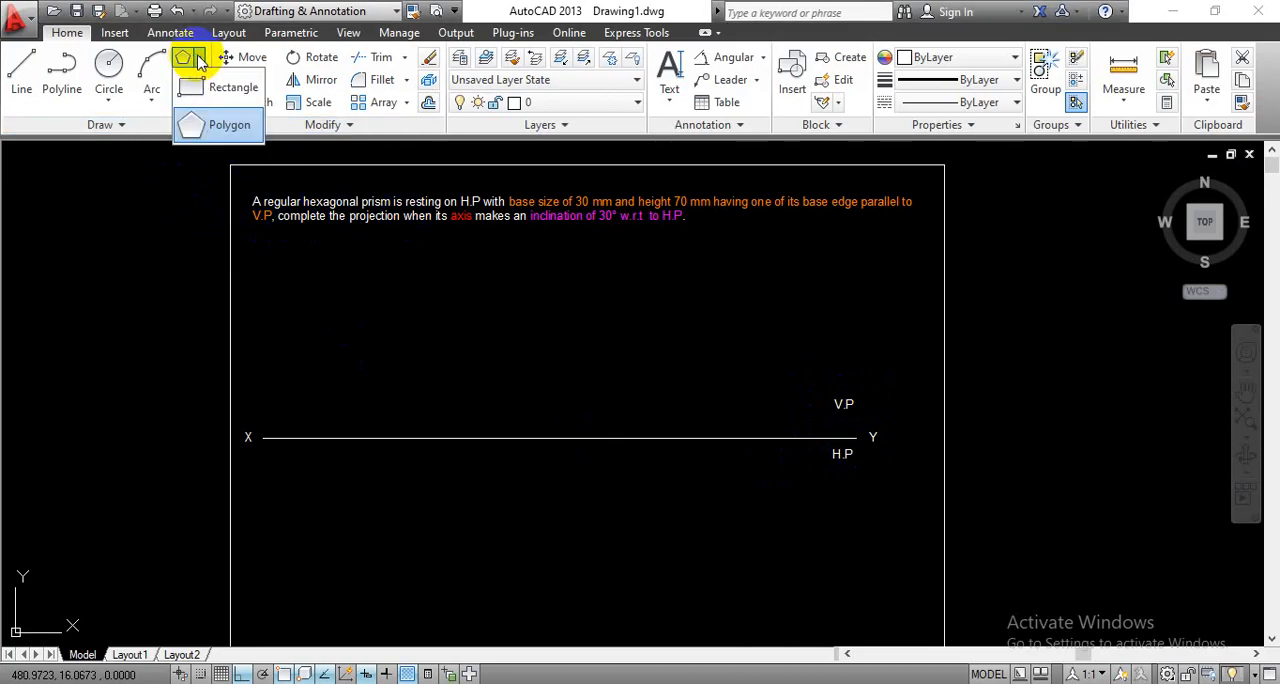
pyautogui.click(230, 120)
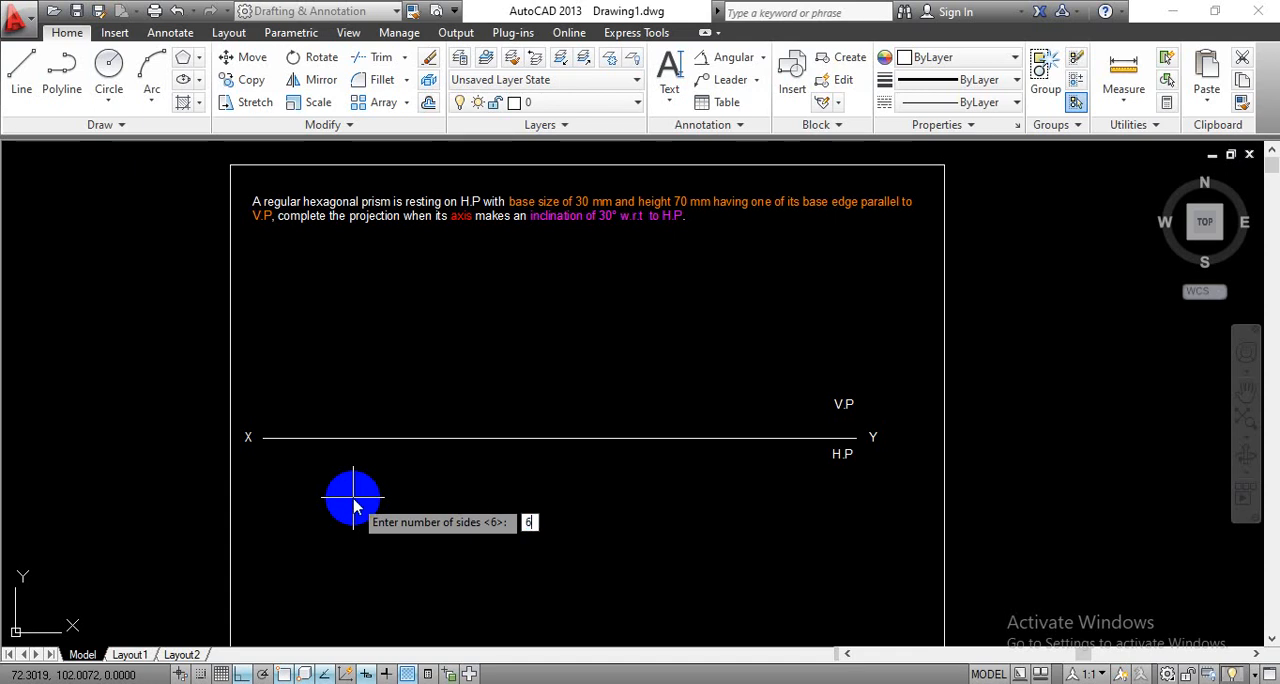
pyautogui.press('Return')
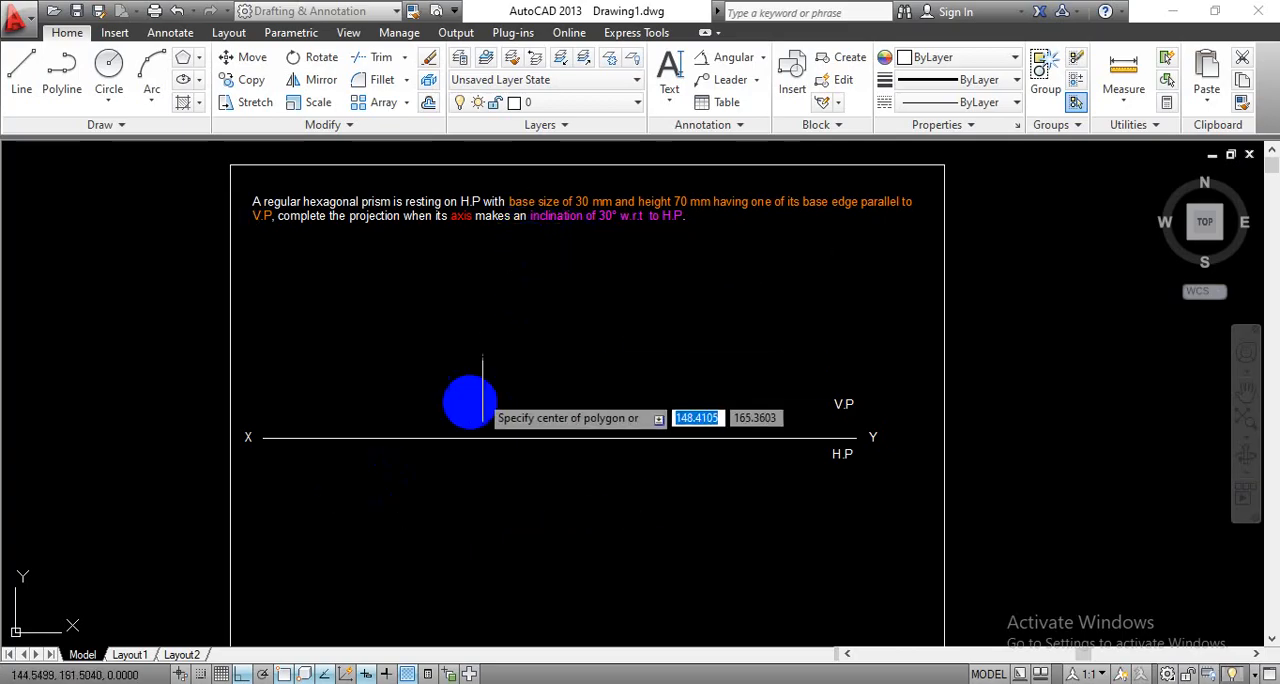
pyautogui.rightClick(362, 524)
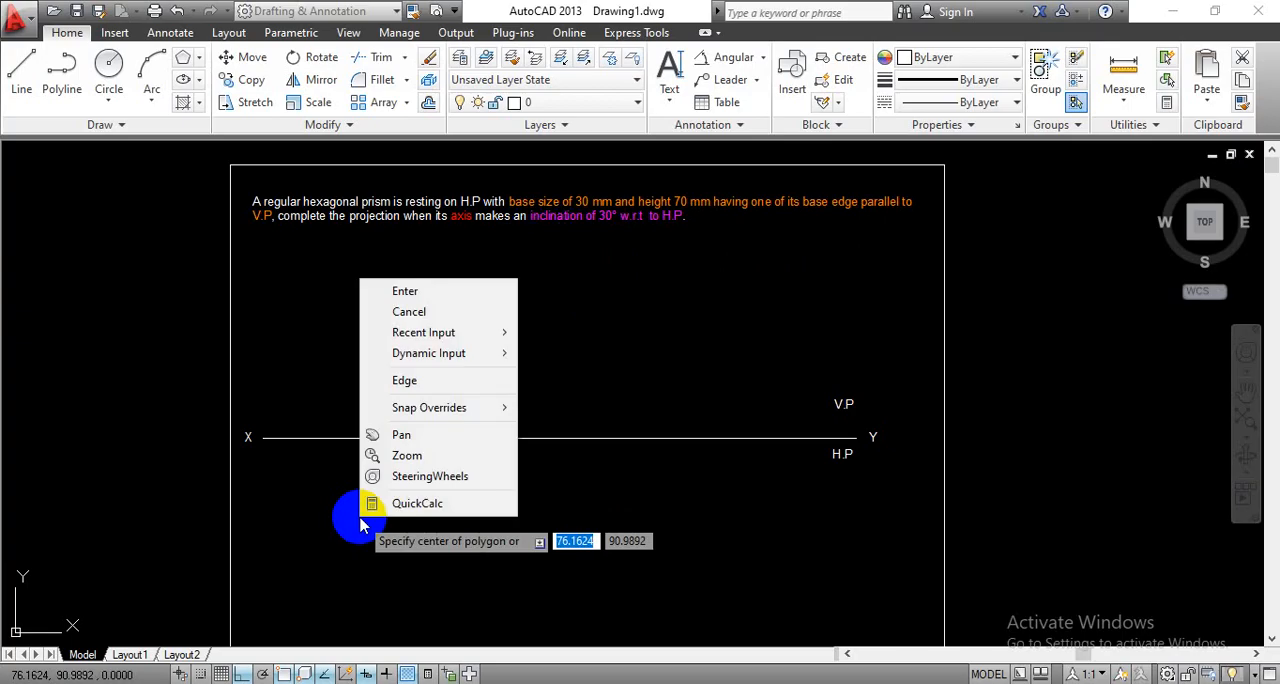
pyautogui.click(404, 381)
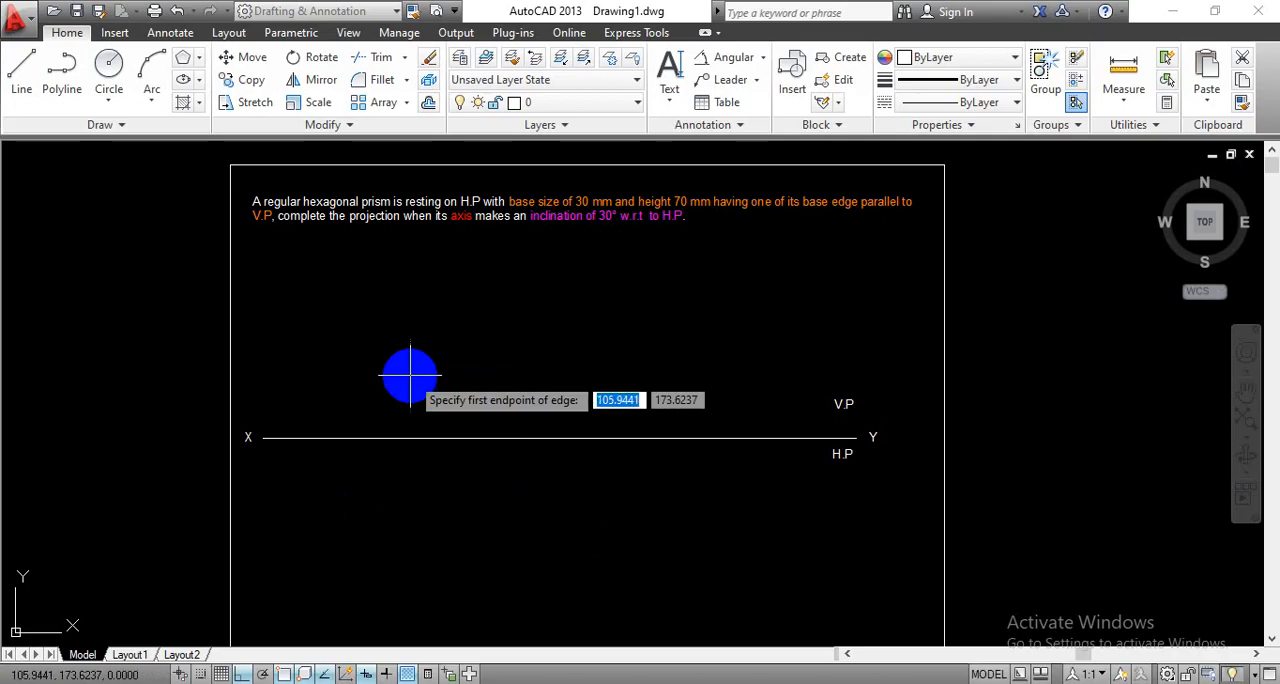
pyautogui.click(325, 492)
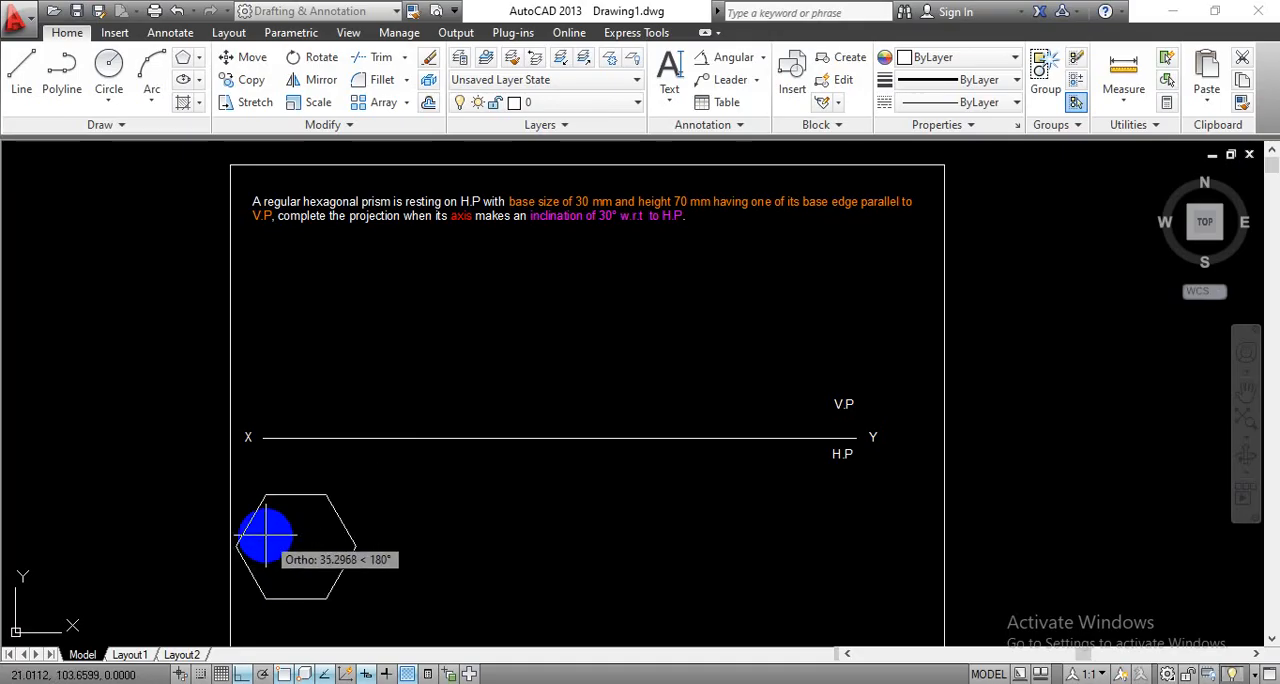
pyautogui.write('3')
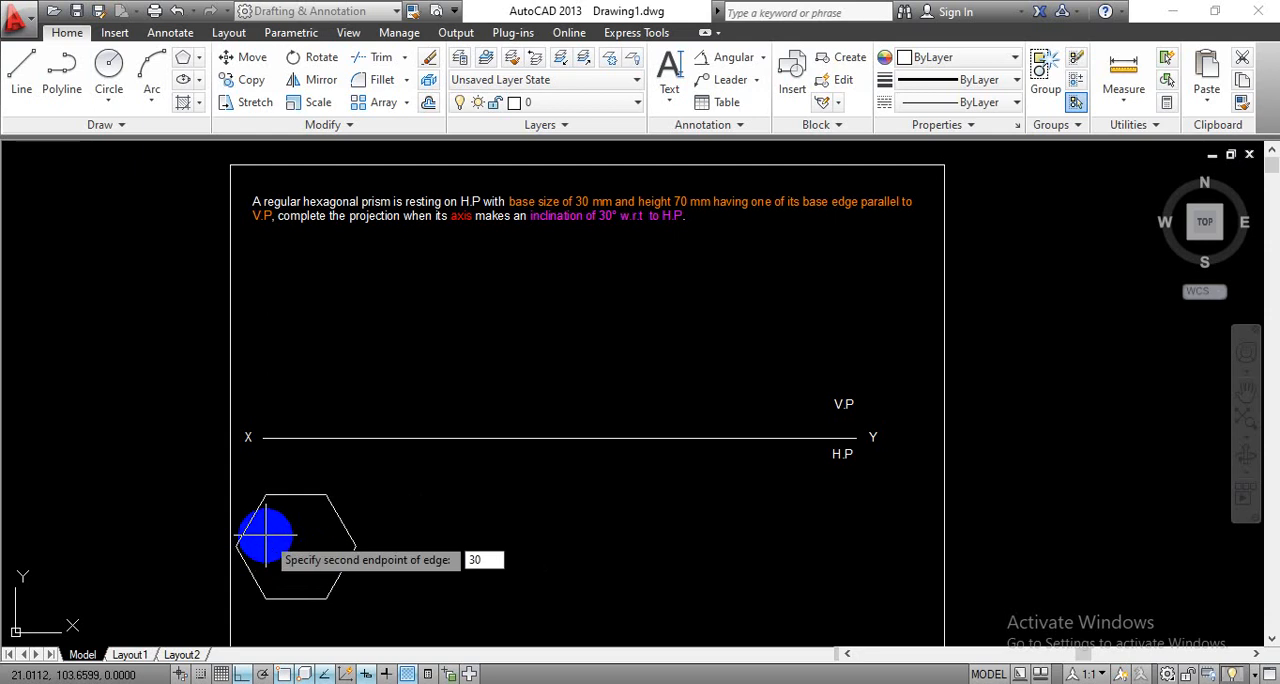
pyautogui.write('0')
pyautogui.press('Return')
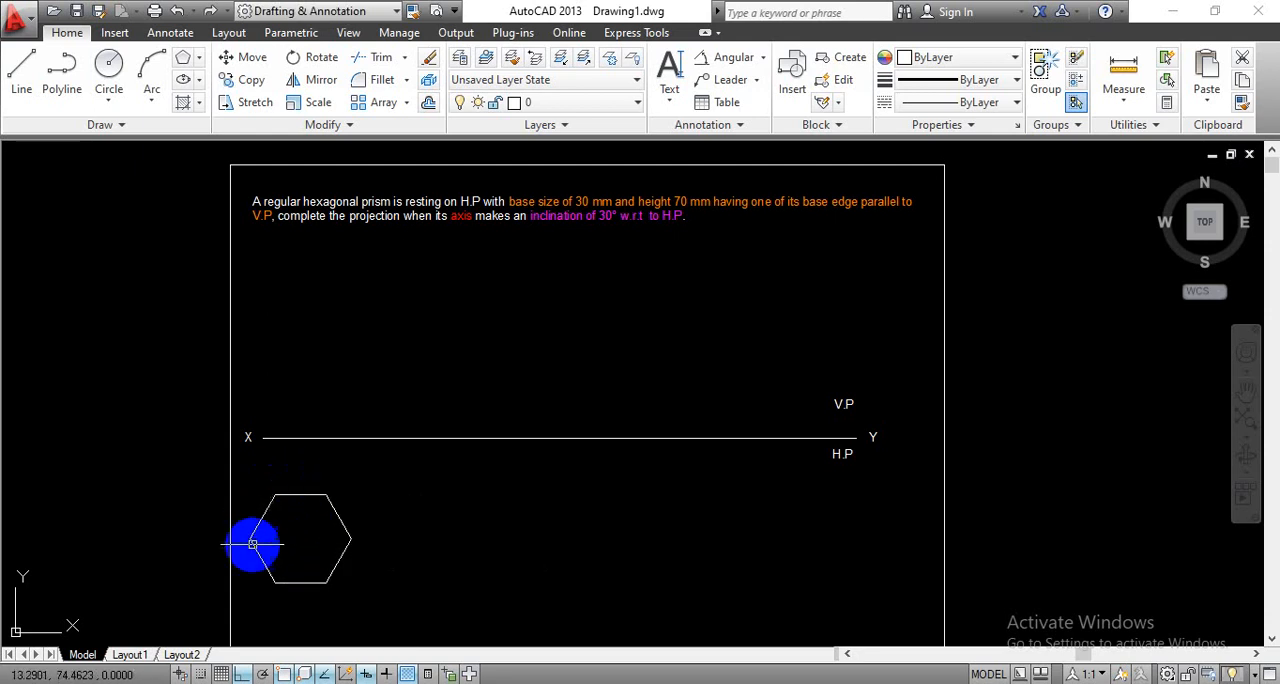
# - Move the hexagon horizontally about 35 mm to the right, using its upper right corner as the base point
pyautogui.click(254, 58)
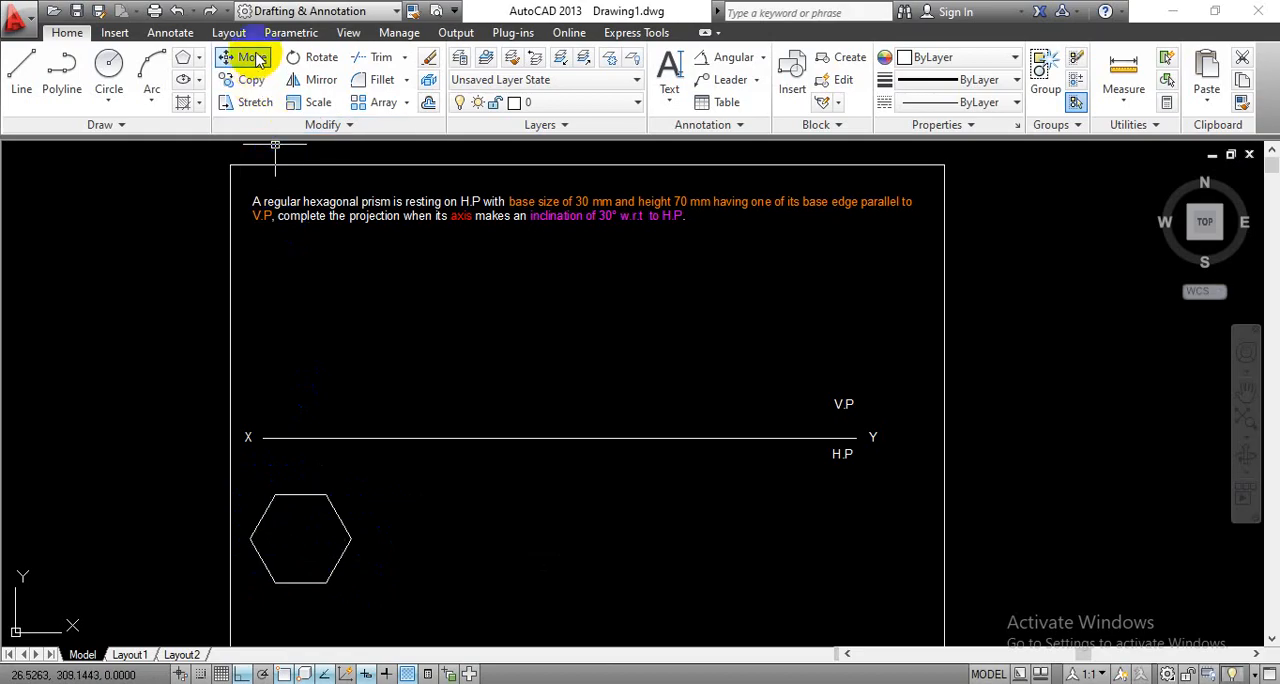
pyautogui.click(297, 495)
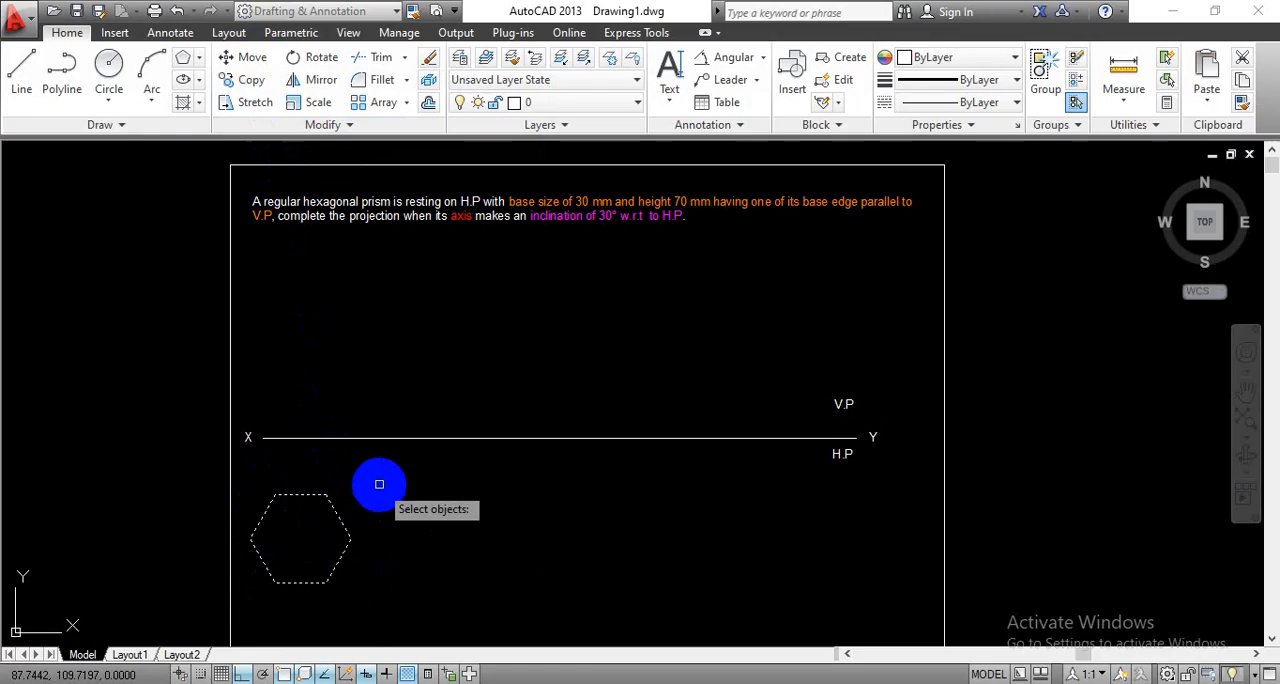
pyautogui.press('Return')
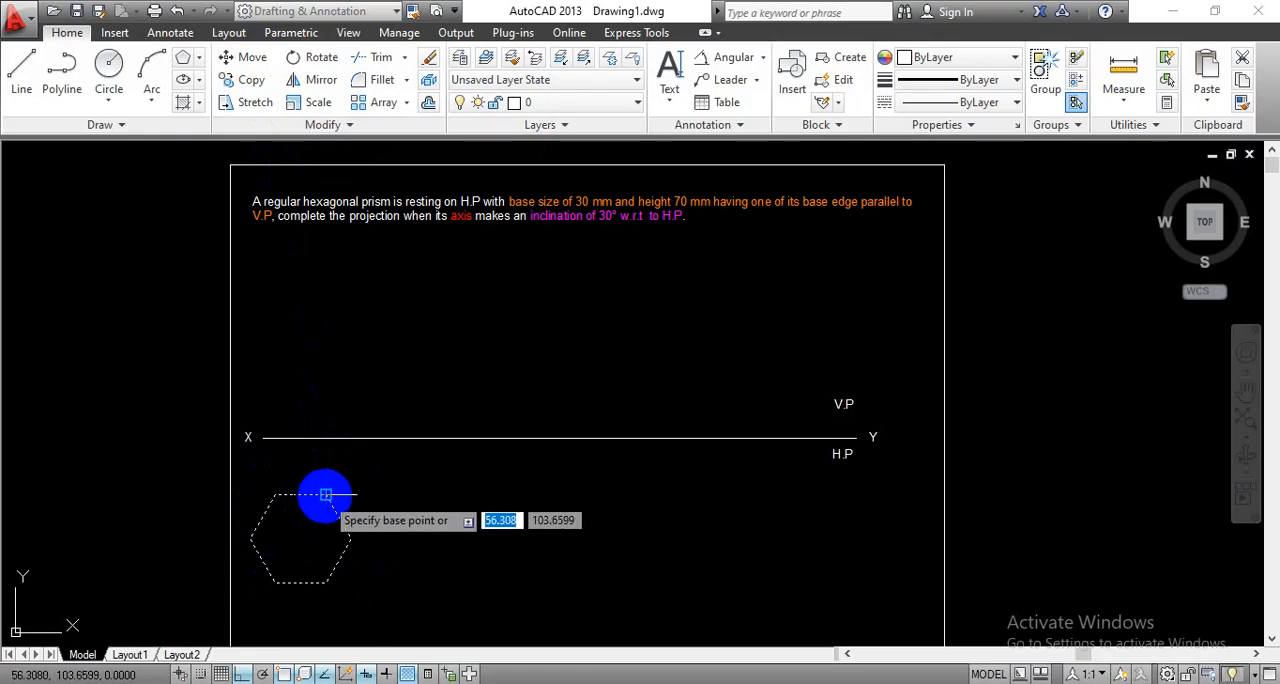
pyautogui.click(326, 494)
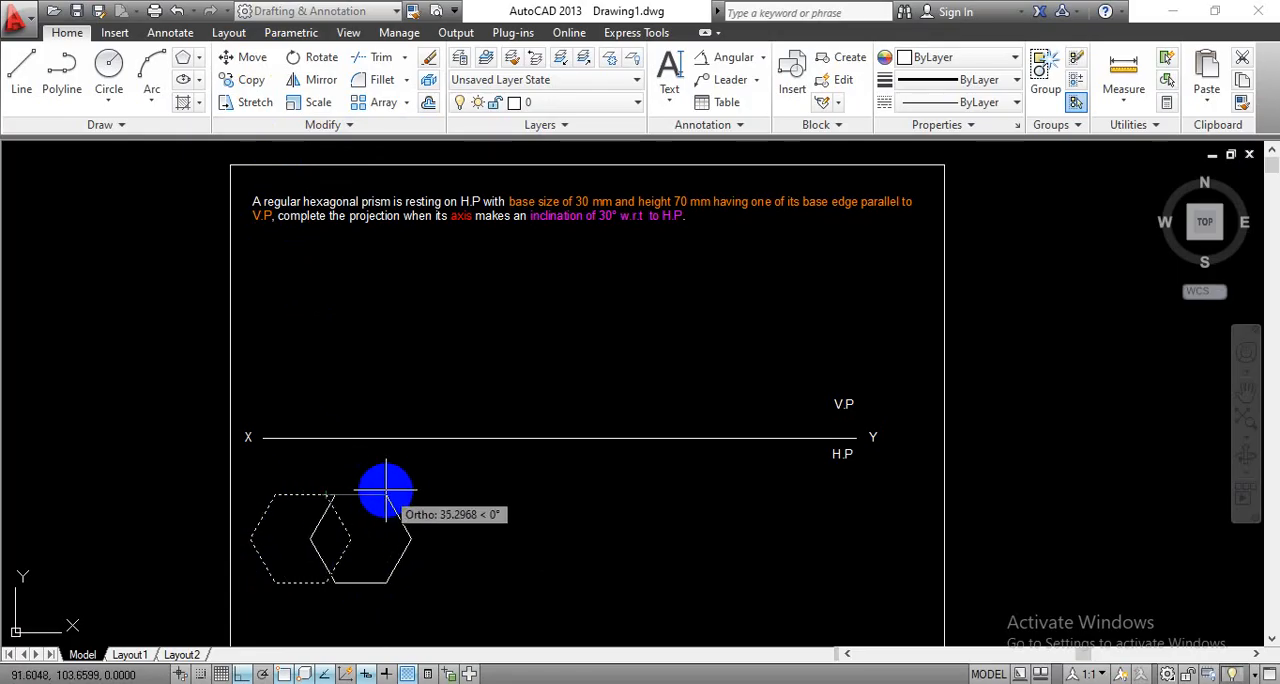
pyautogui.click(386, 490)
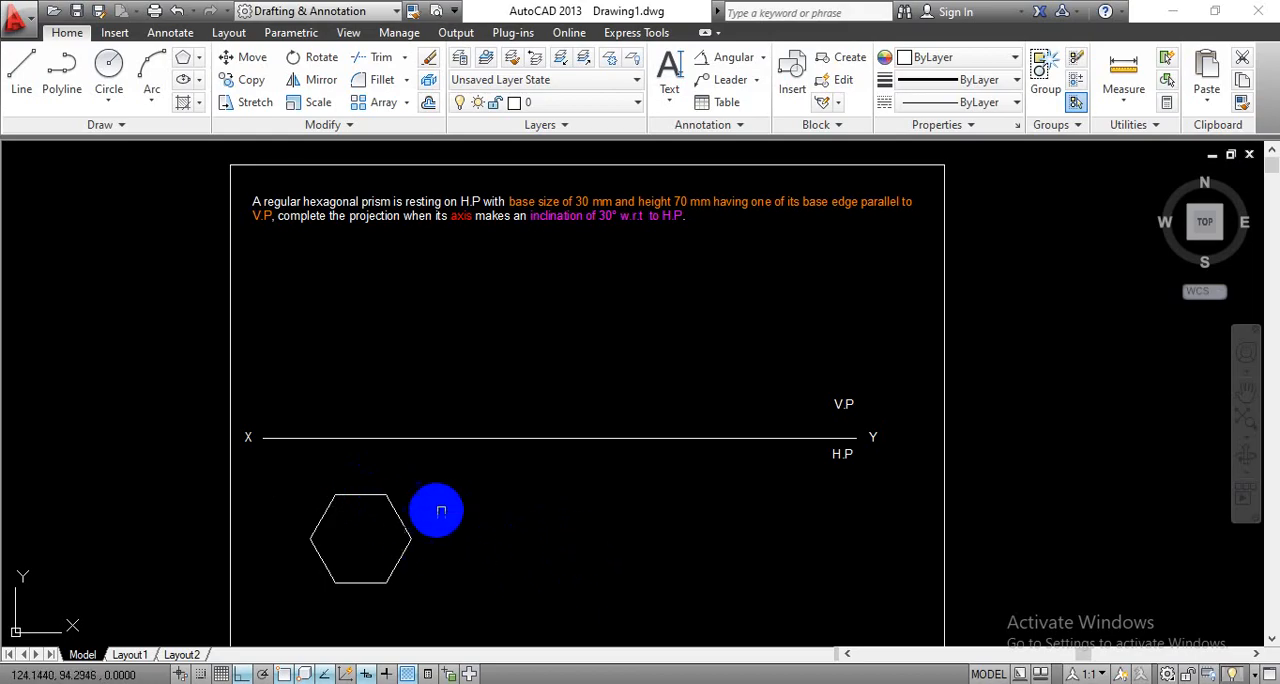
pyautogui.moveTo(520, 538); pyautogui.dragTo(510, 500, button='middle')
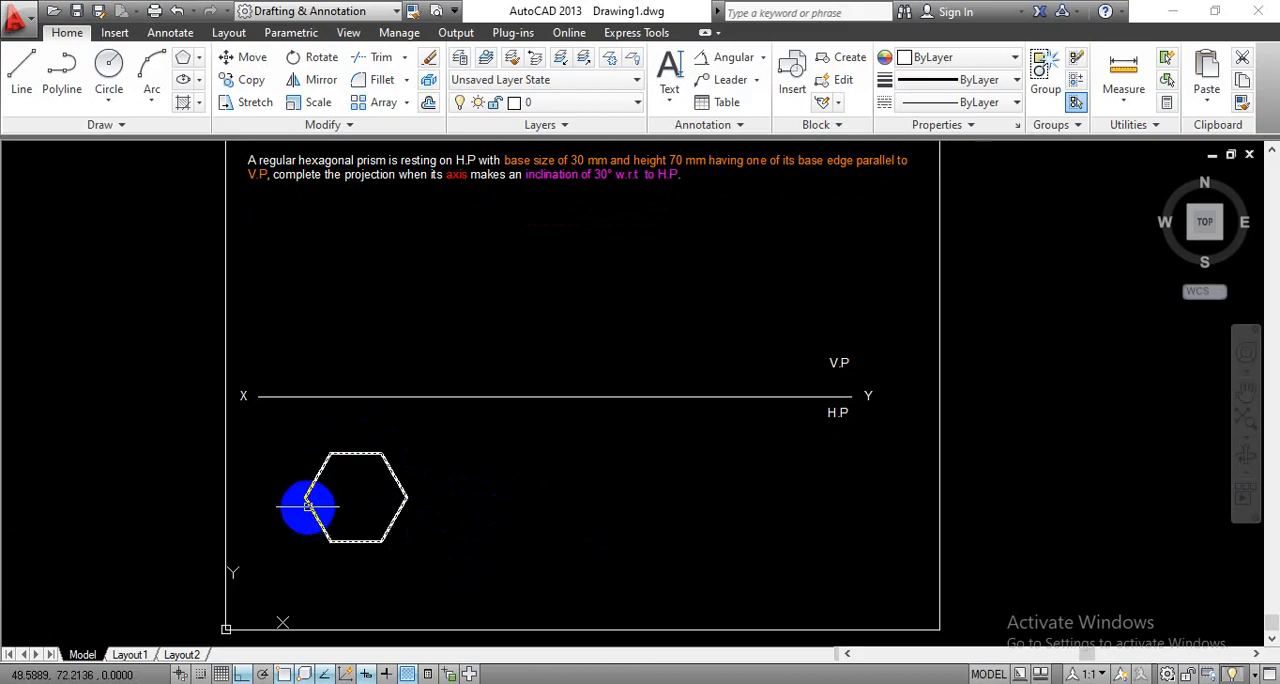
pyautogui.click(312, 396)
pyautogui.press('Escape')
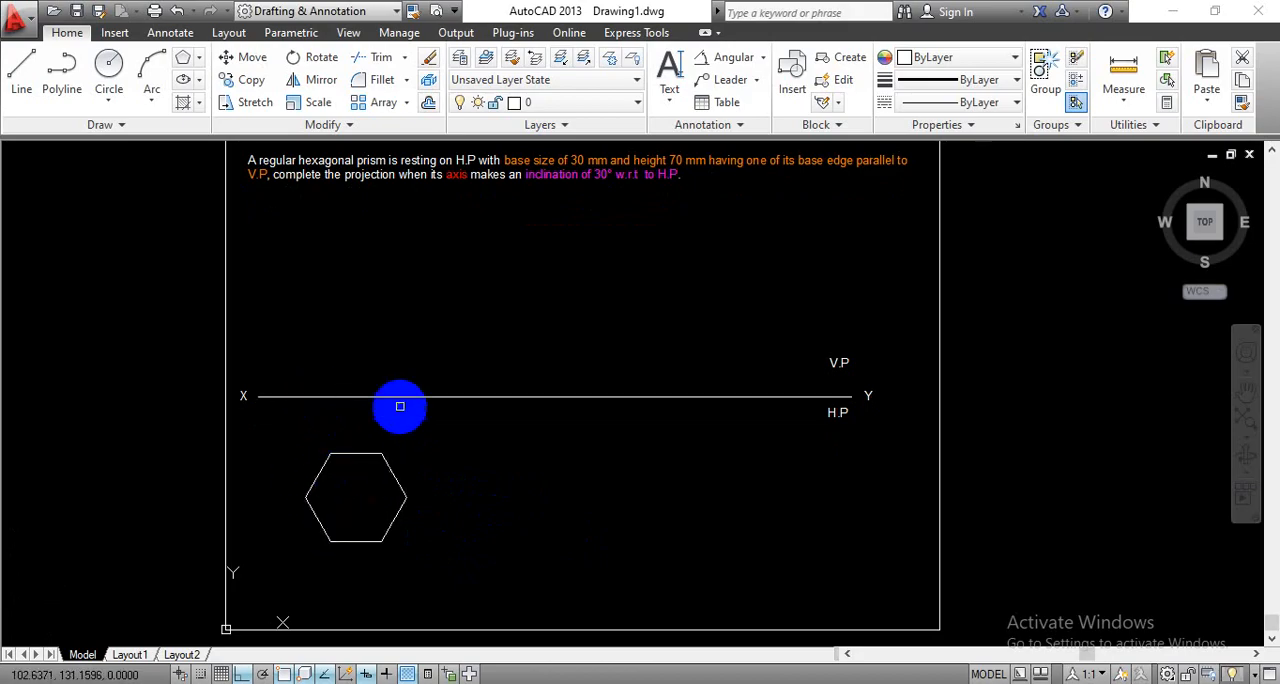
pyautogui.click(393, 484)
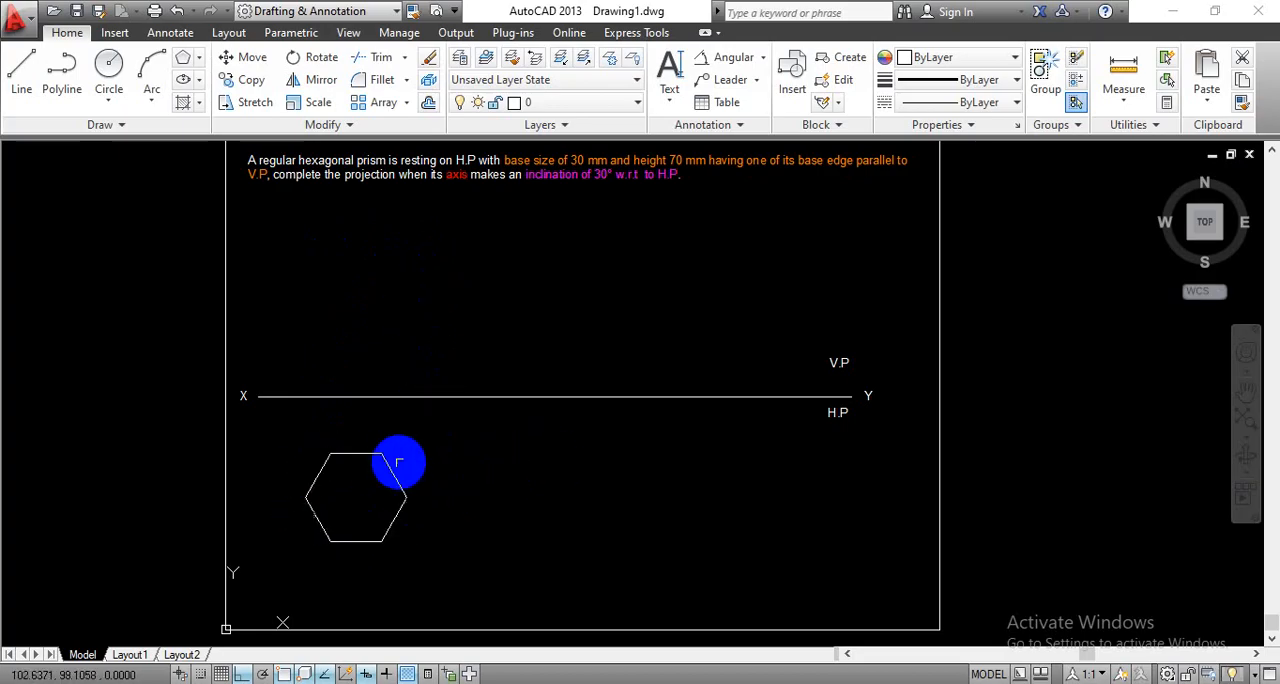
# - Add single-line text of height 5 reading "A,1" beside the hexagon's leftmost corner
pyautogui.click(669, 100)
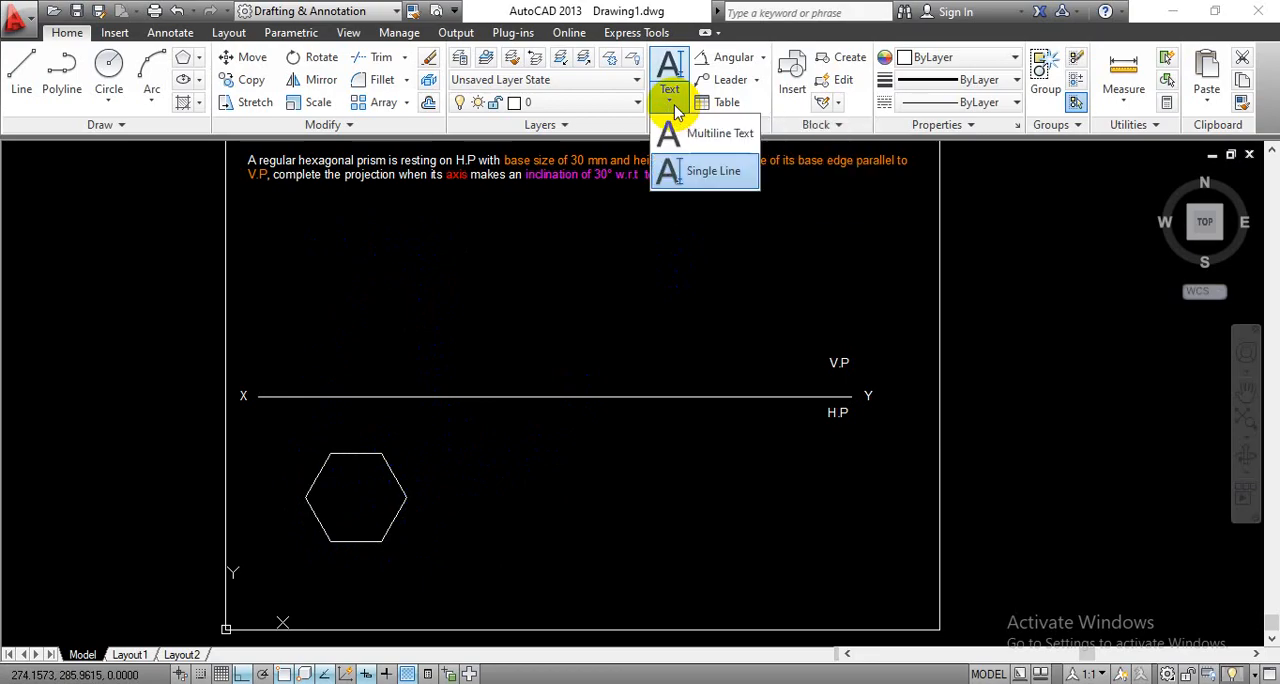
pyautogui.click(708, 171)
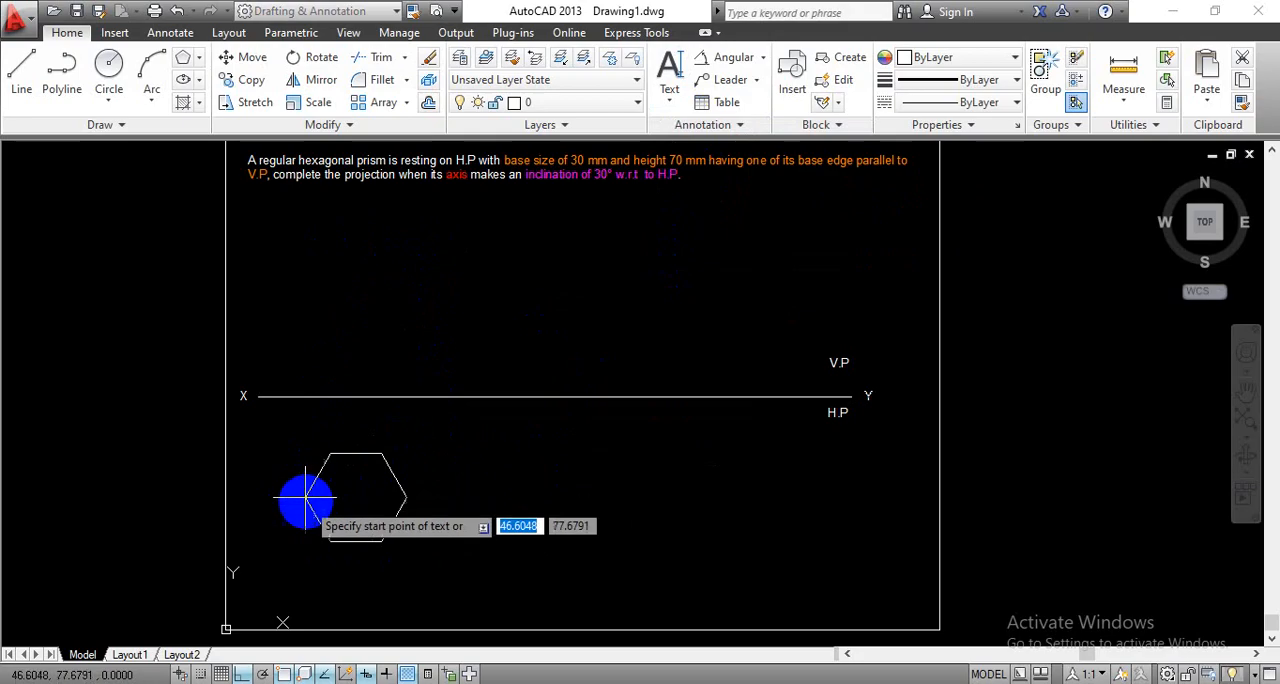
pyautogui.scroll(4, 281, 503)
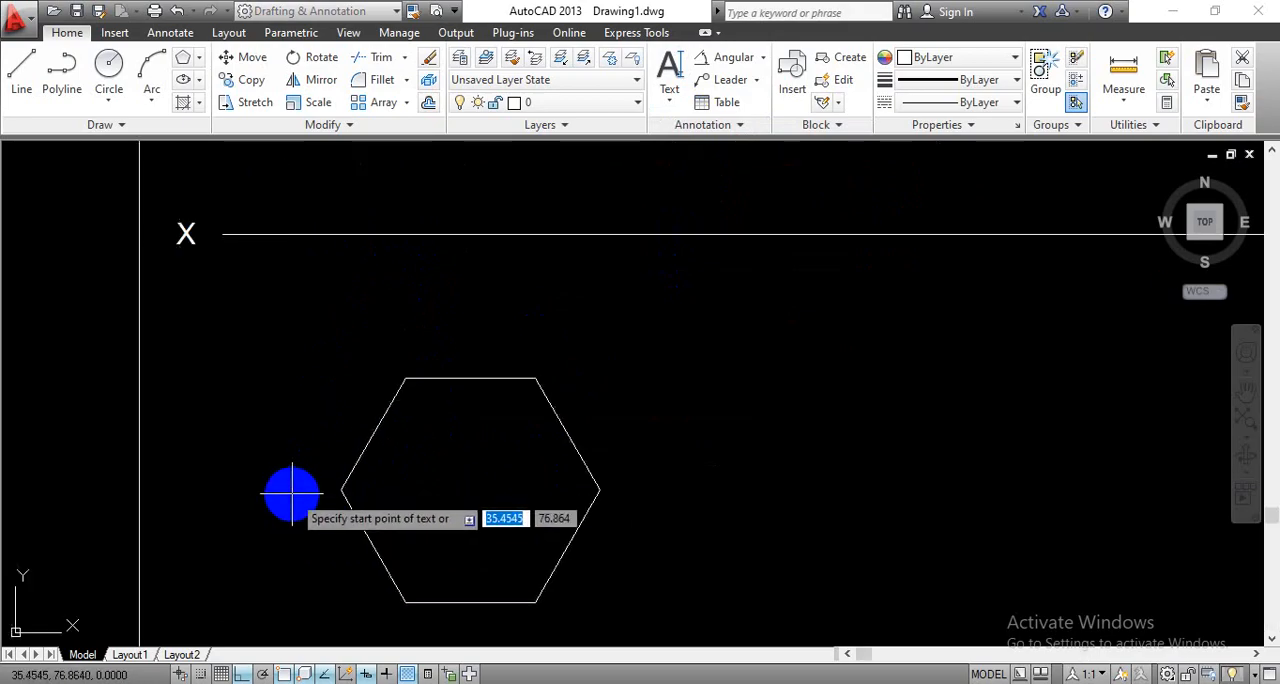
pyautogui.click(292, 494)
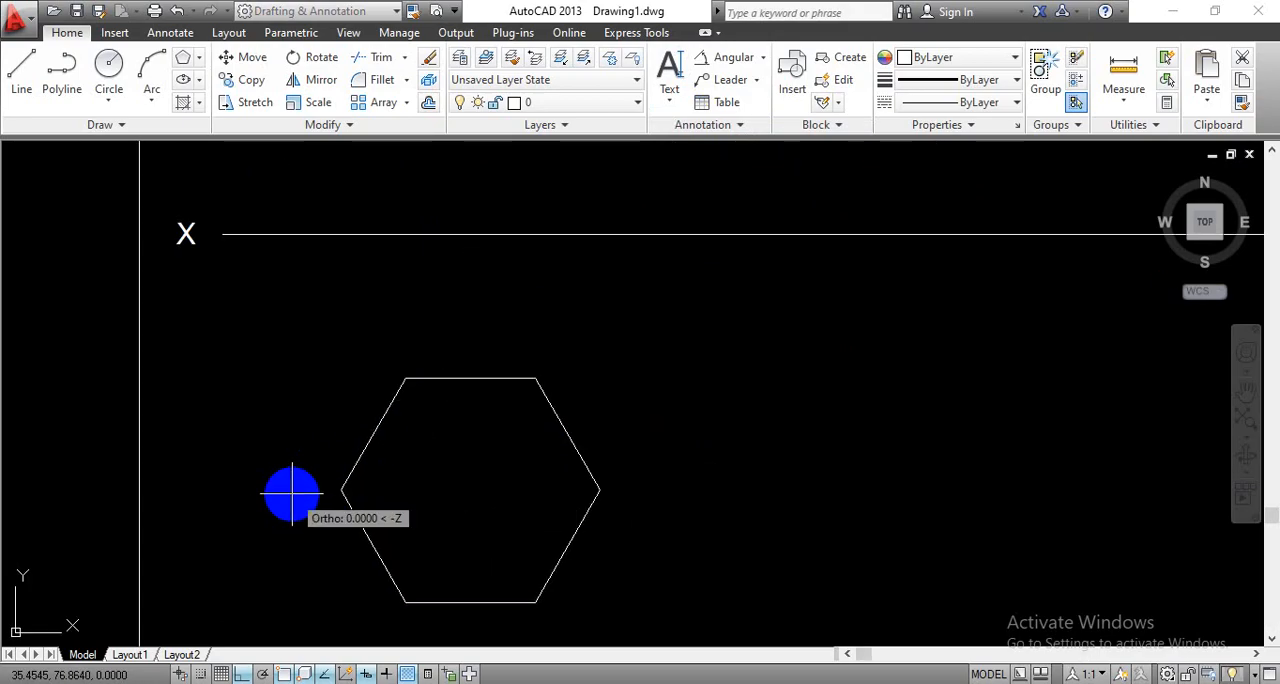
pyautogui.write('5')
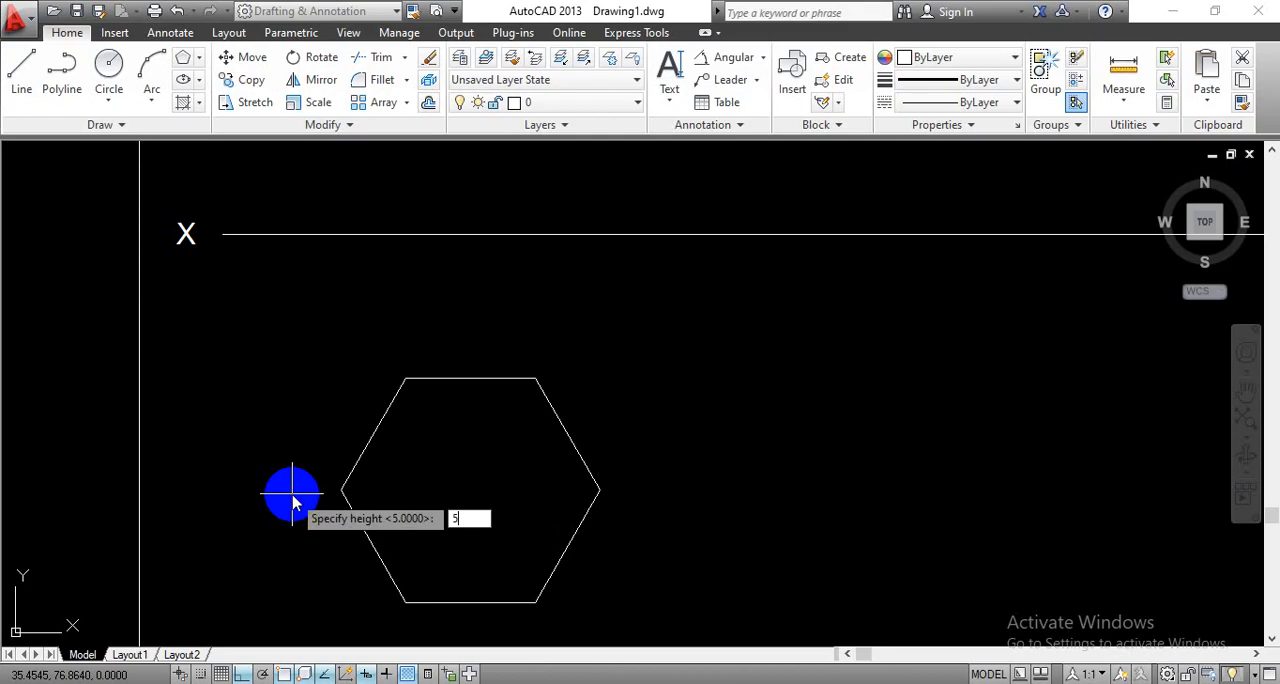
pyautogui.press('Return')
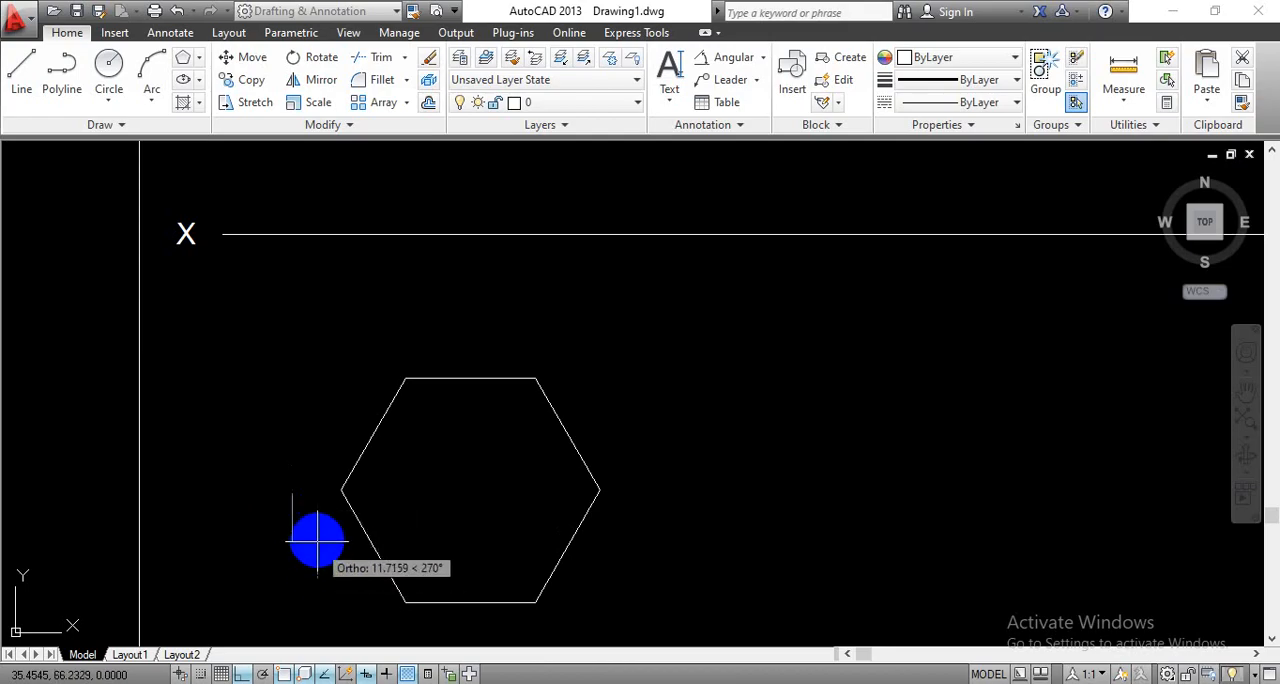
pyautogui.click(296, 491)
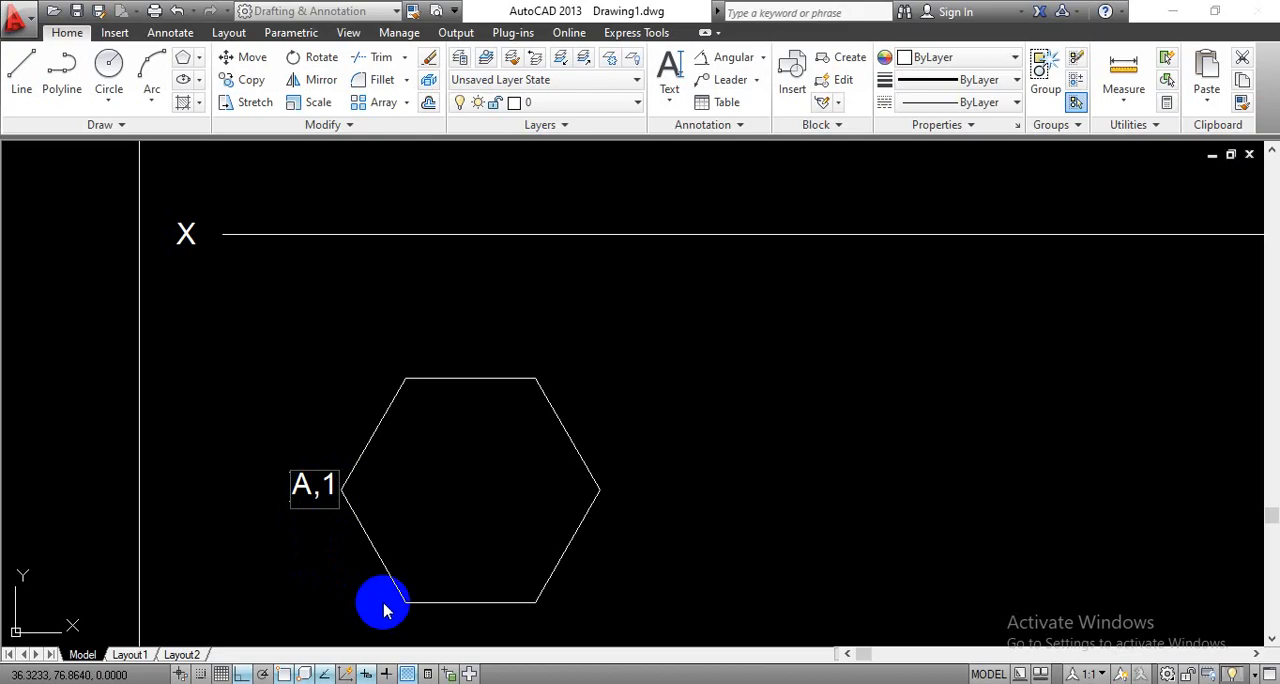
# - Label the remaining hexagon corners counterclockwise from the lower left as "B,2", "C,3", "D,4", "E,5" and "F,6"
pyautogui.moveTo(380, 606); pyautogui.dragTo(385, 525, button='middle')
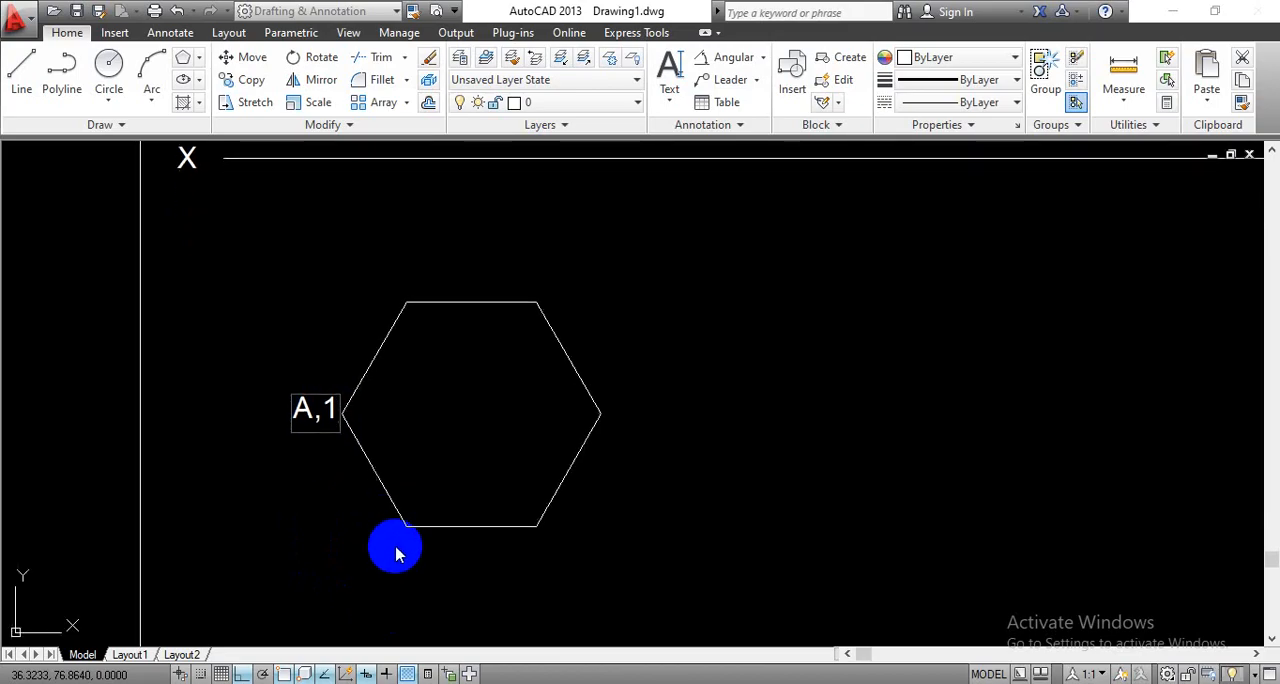
pyautogui.click(396, 555)
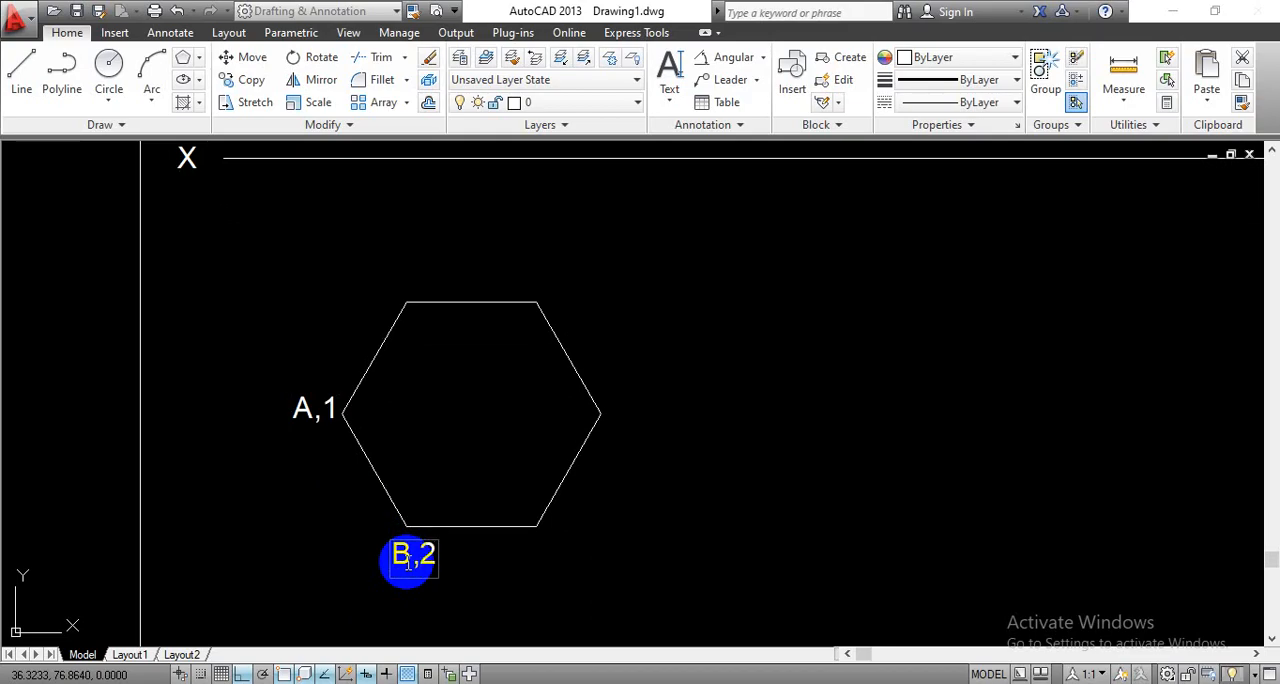
pyautogui.click(547, 550)
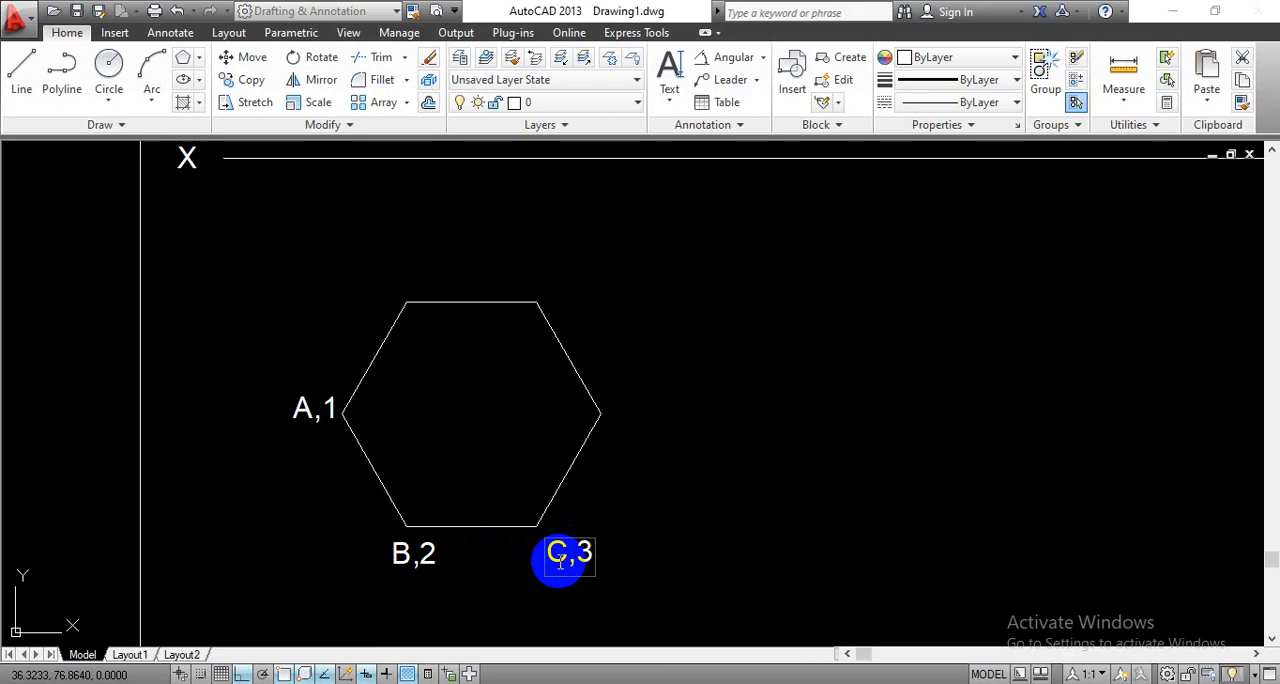
pyautogui.click(615, 418)
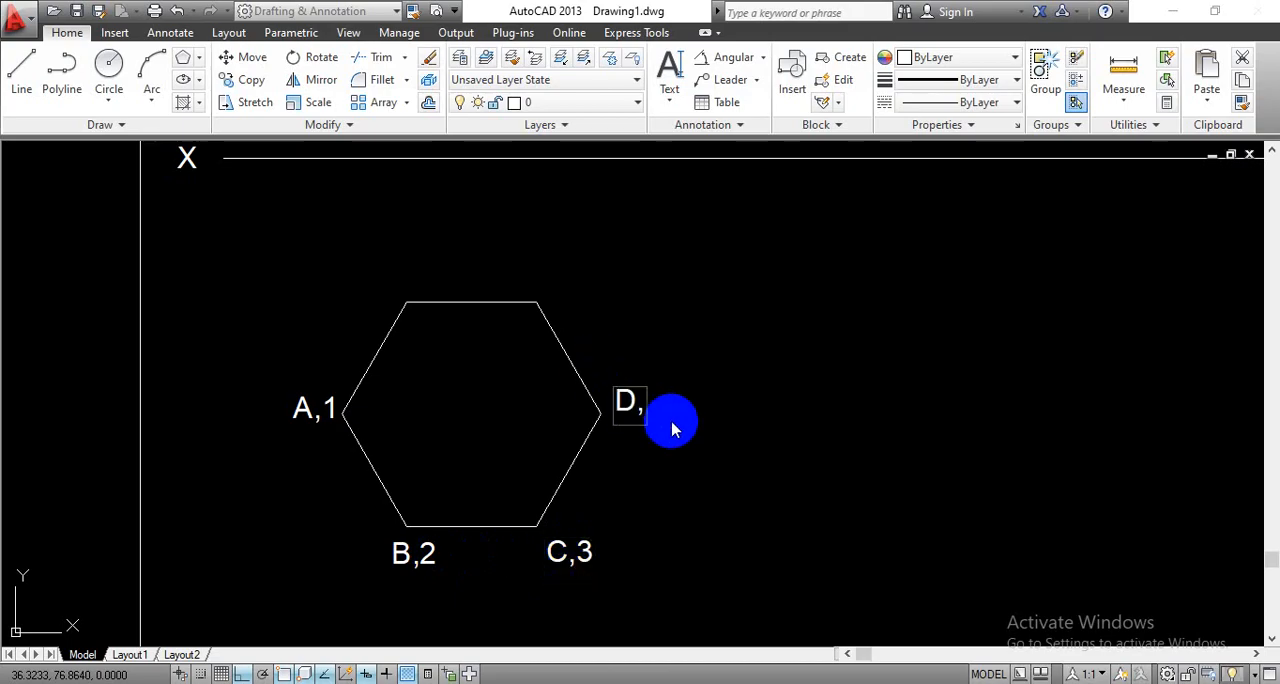
pyautogui.click(556, 292)
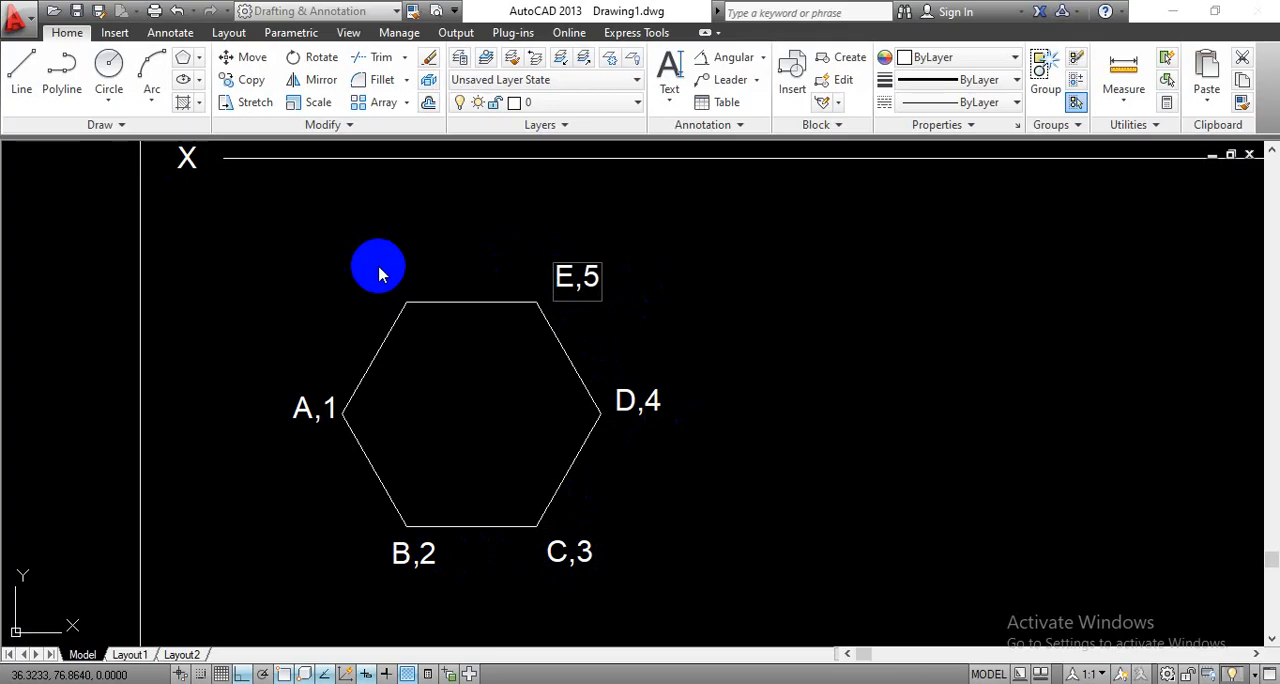
pyautogui.click(379, 271)
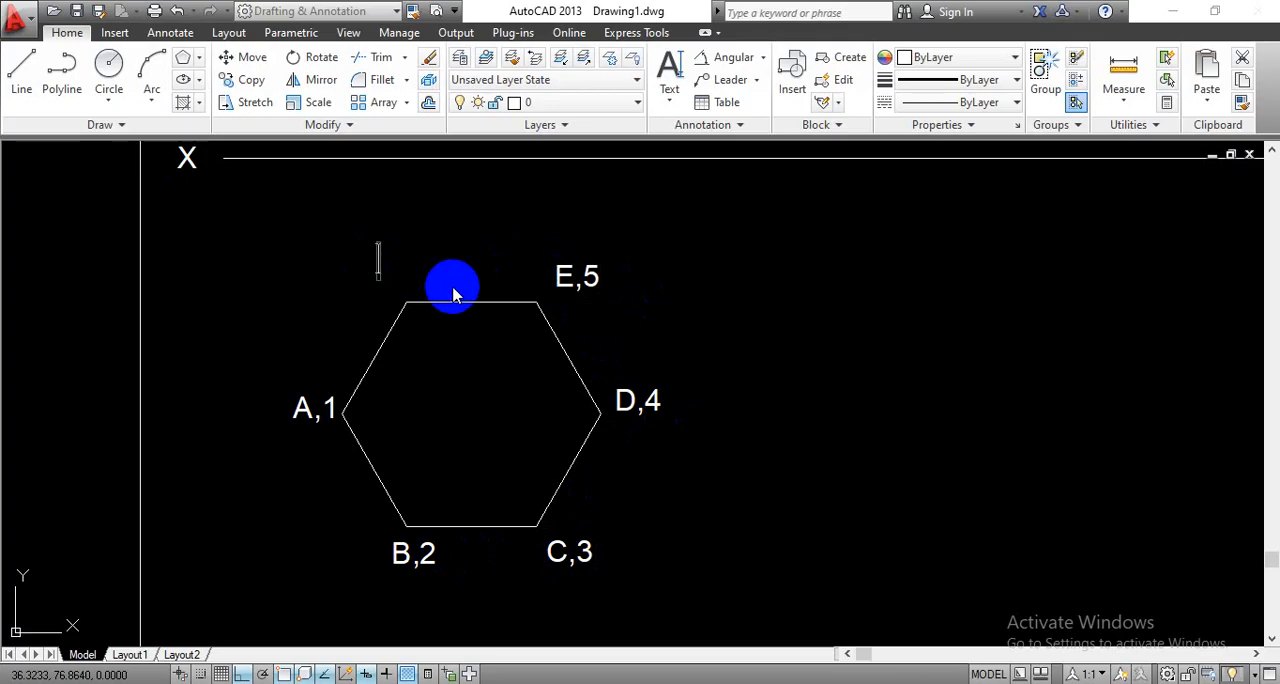
pyautogui.click(377, 297)
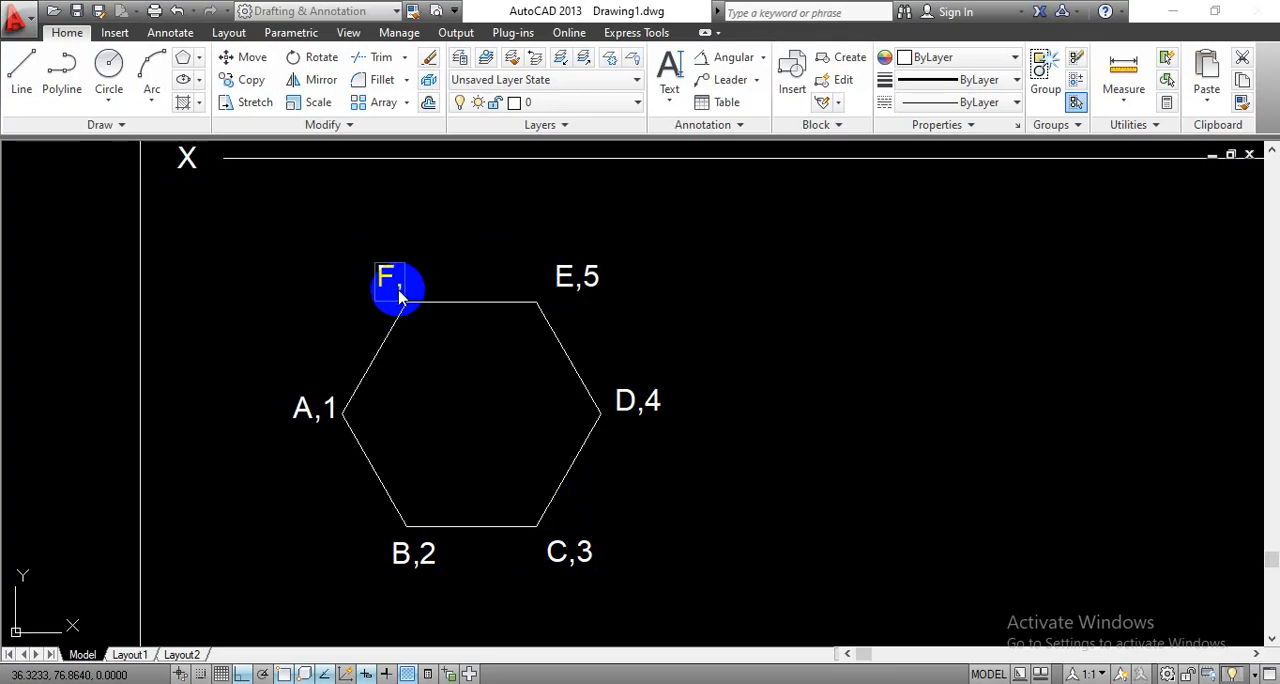
pyautogui.click(769, 413)
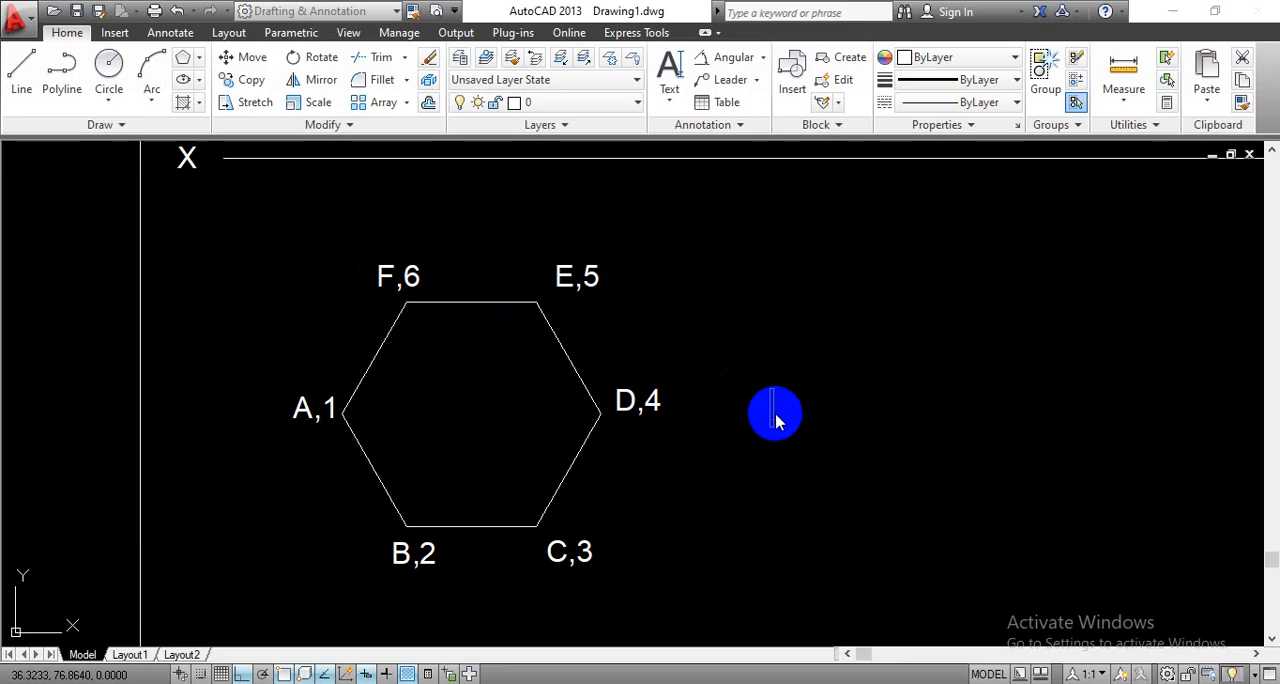
# - Make the projection layer current and draw a vertical line from corner A,1 up to the XY line
pyautogui.click(594, 108)
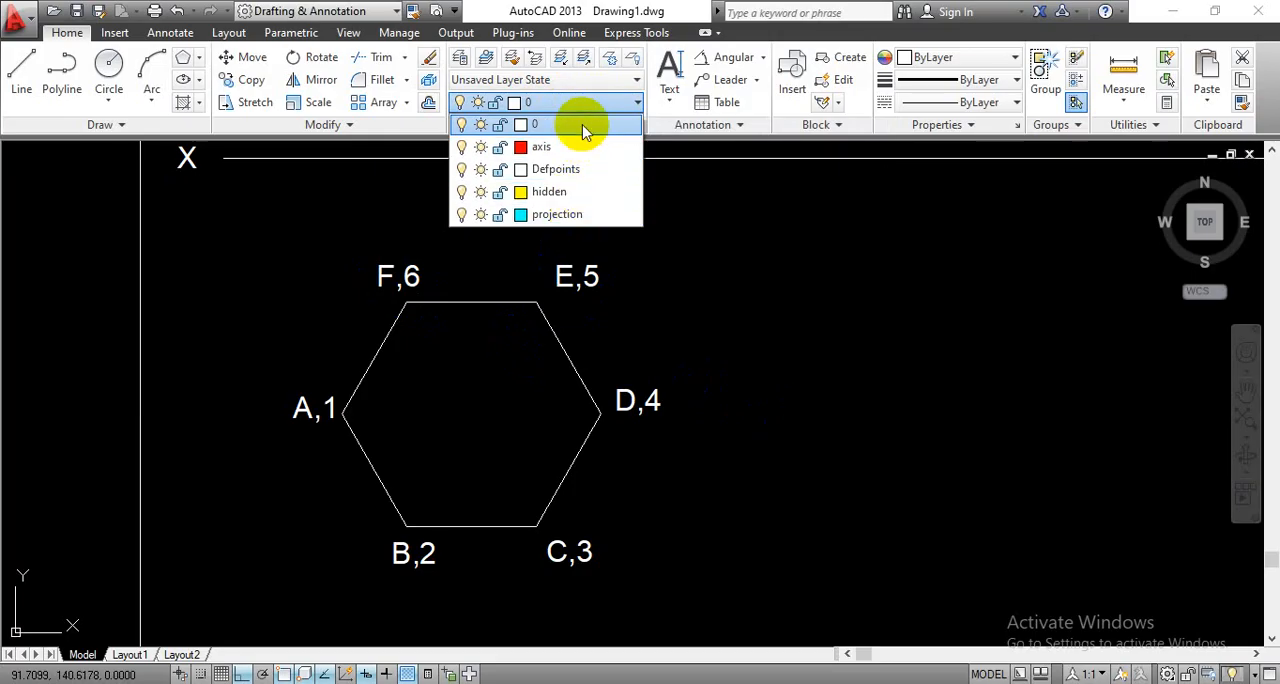
pyautogui.click(562, 216)
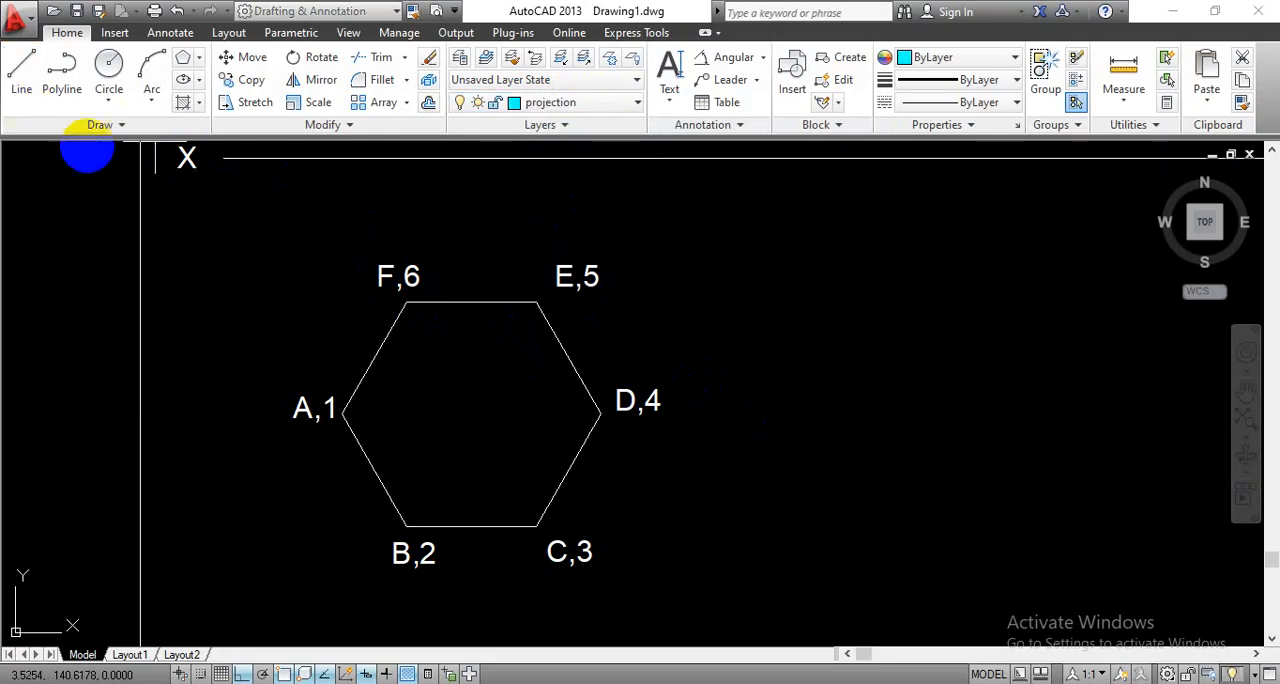
pyautogui.click(341, 410)
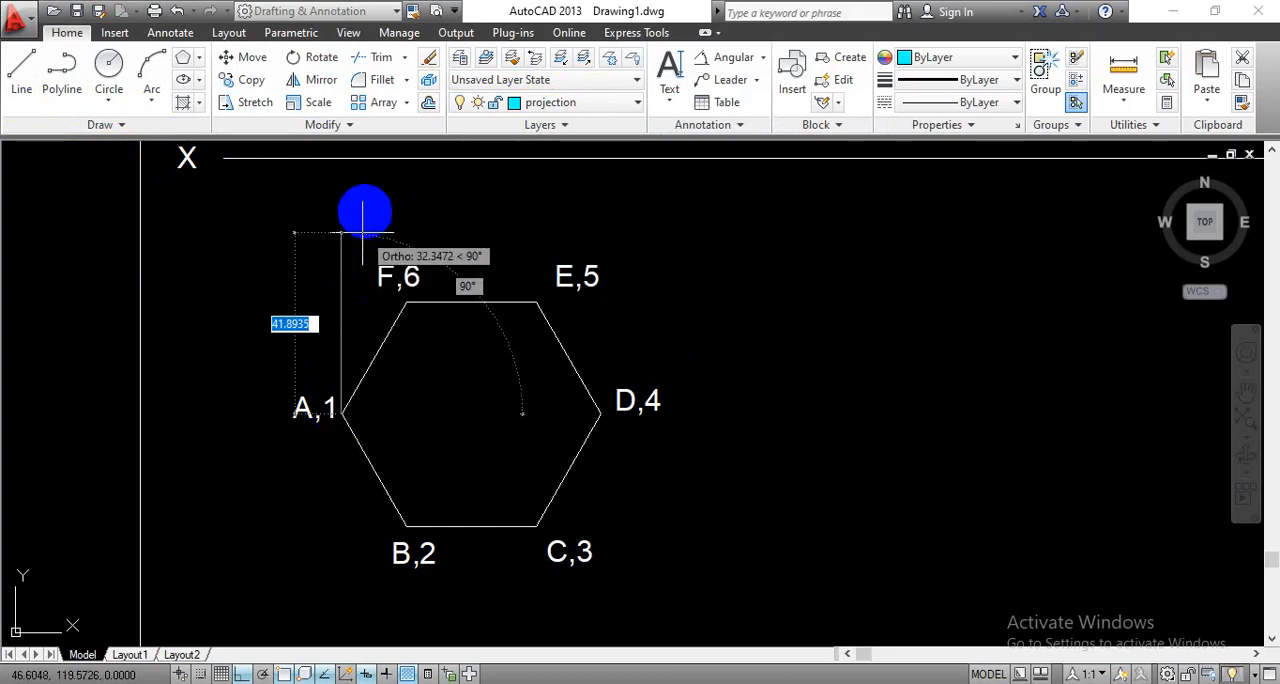
pyautogui.click(342, 156)
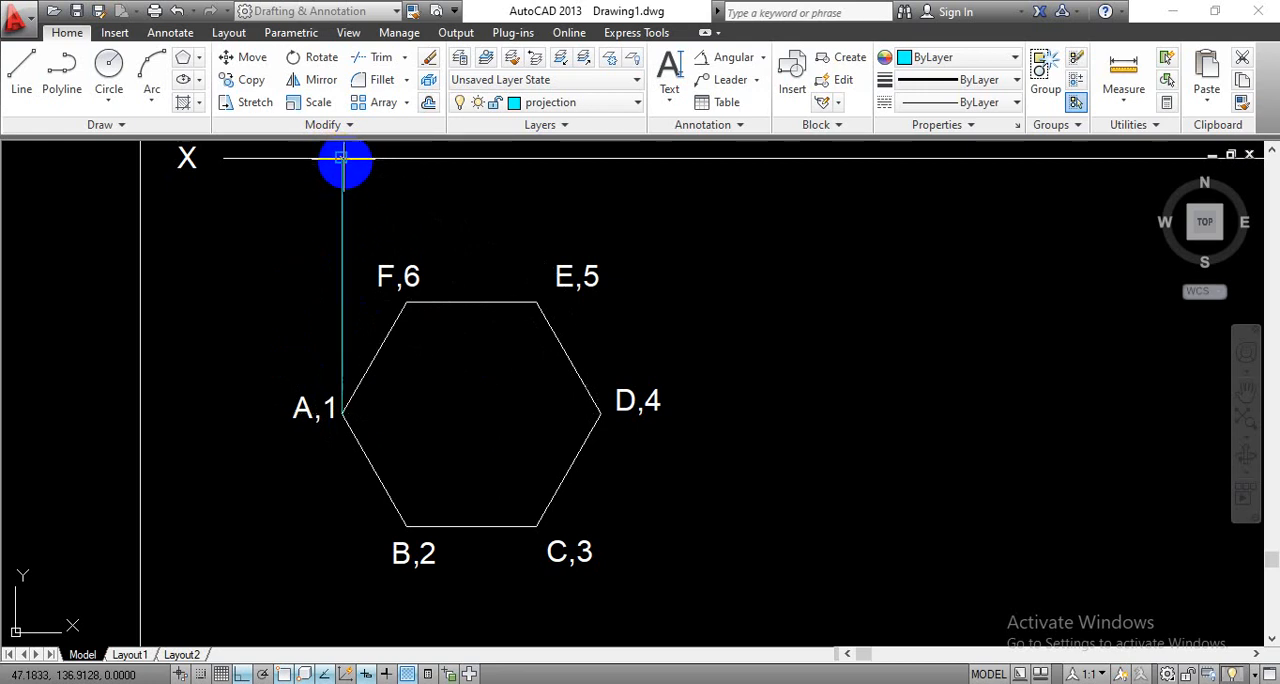
# - Draw a vertical projection line from corner F,6 of the hexagon up to the XY line
pyautogui.press('Return')
pyautogui.press('Return')
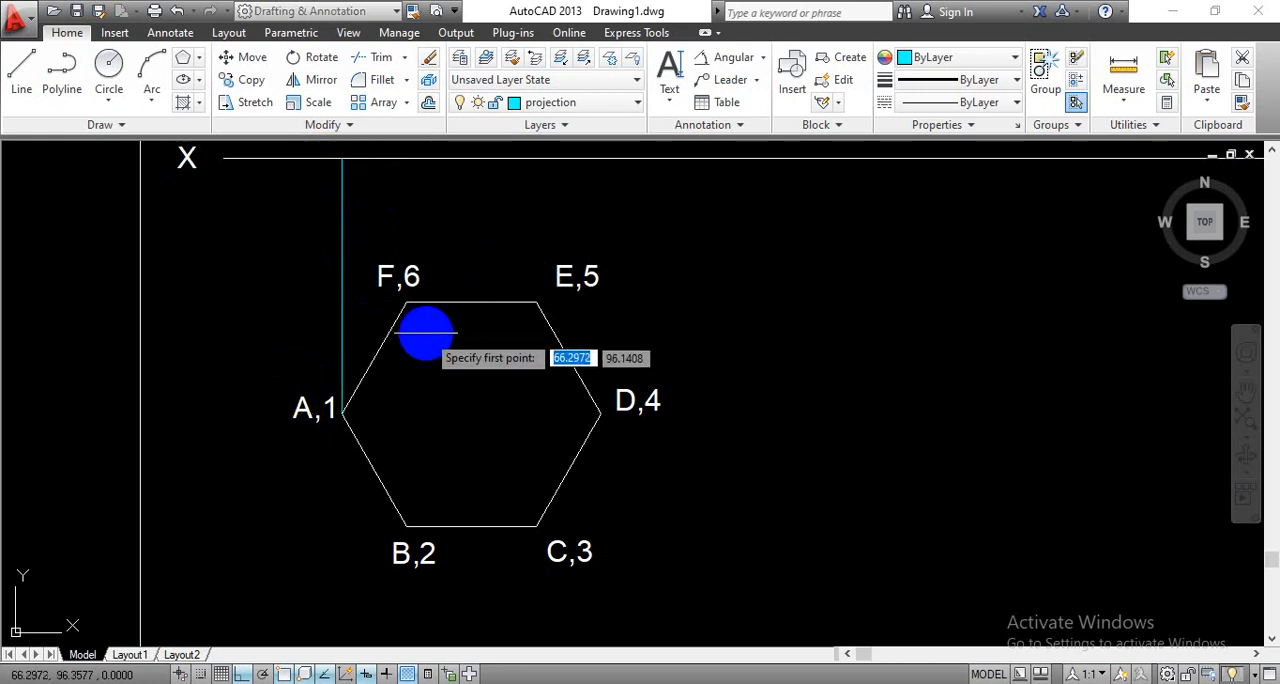
pyautogui.click(409, 302)
pyautogui.click(409, 302)
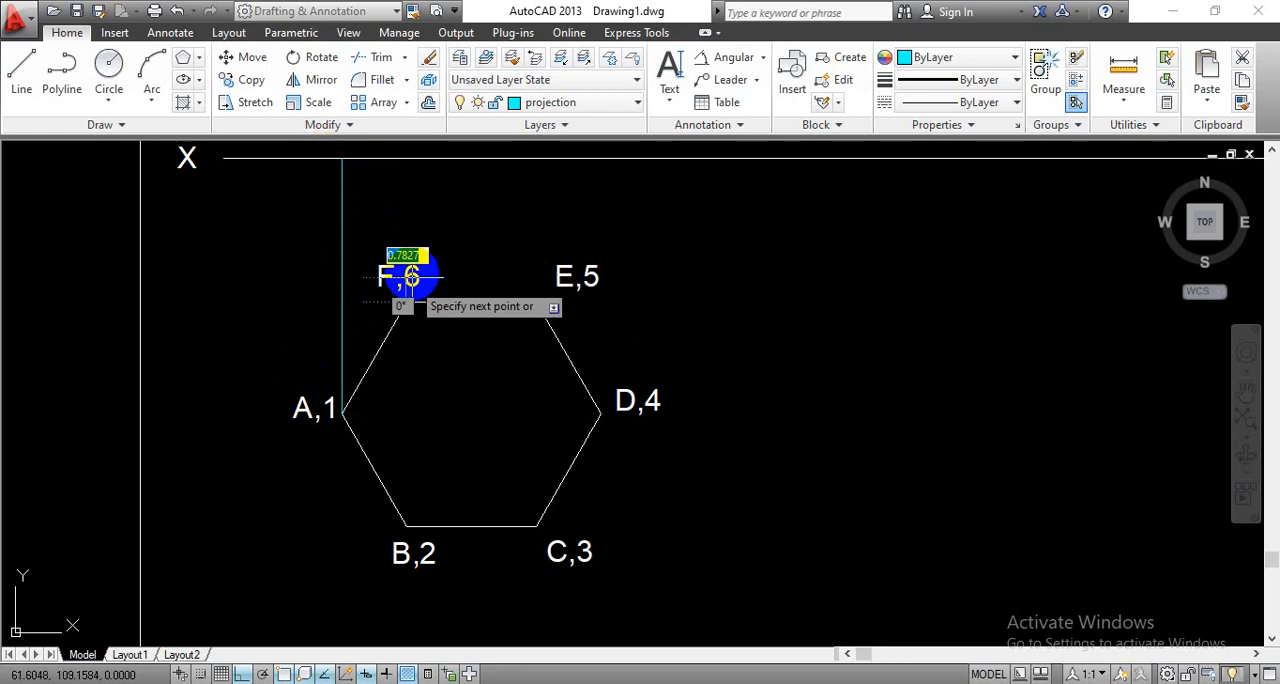
pyautogui.click(400, 157)
pyautogui.press('Return')
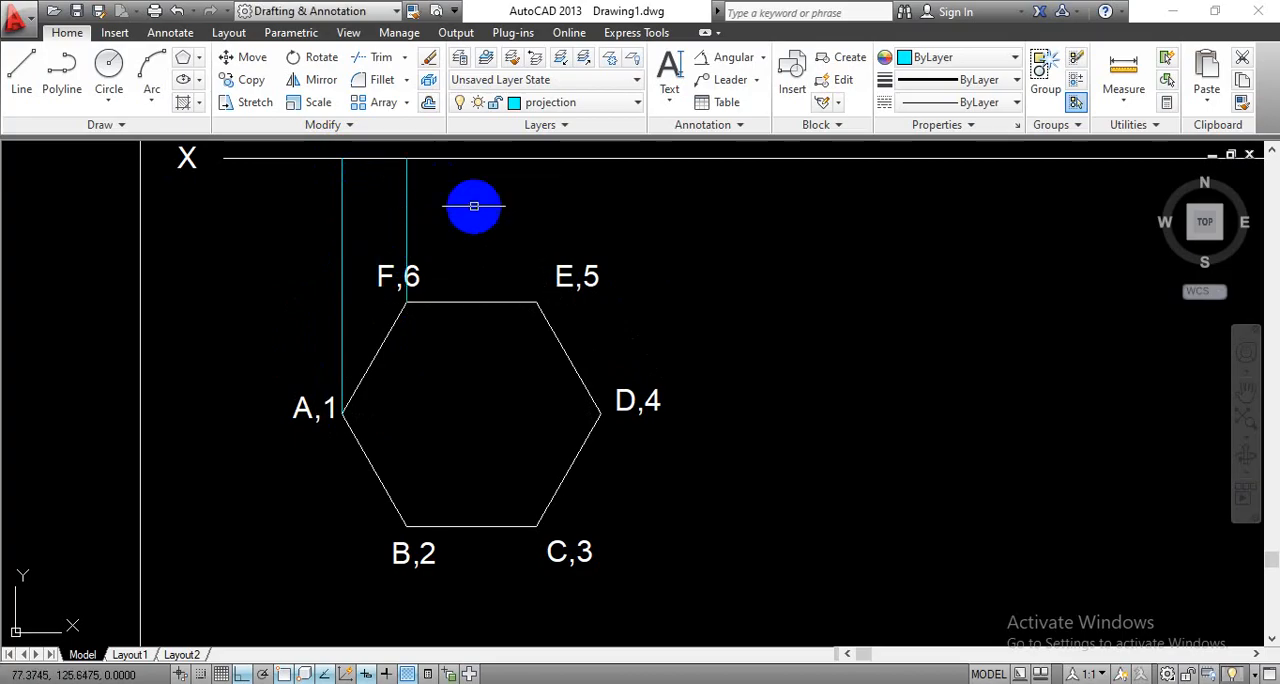
# - Draw vertical projection lines from corners E,5 and D,4 of the hexagon up to the XY line
pyautogui.press('Return')
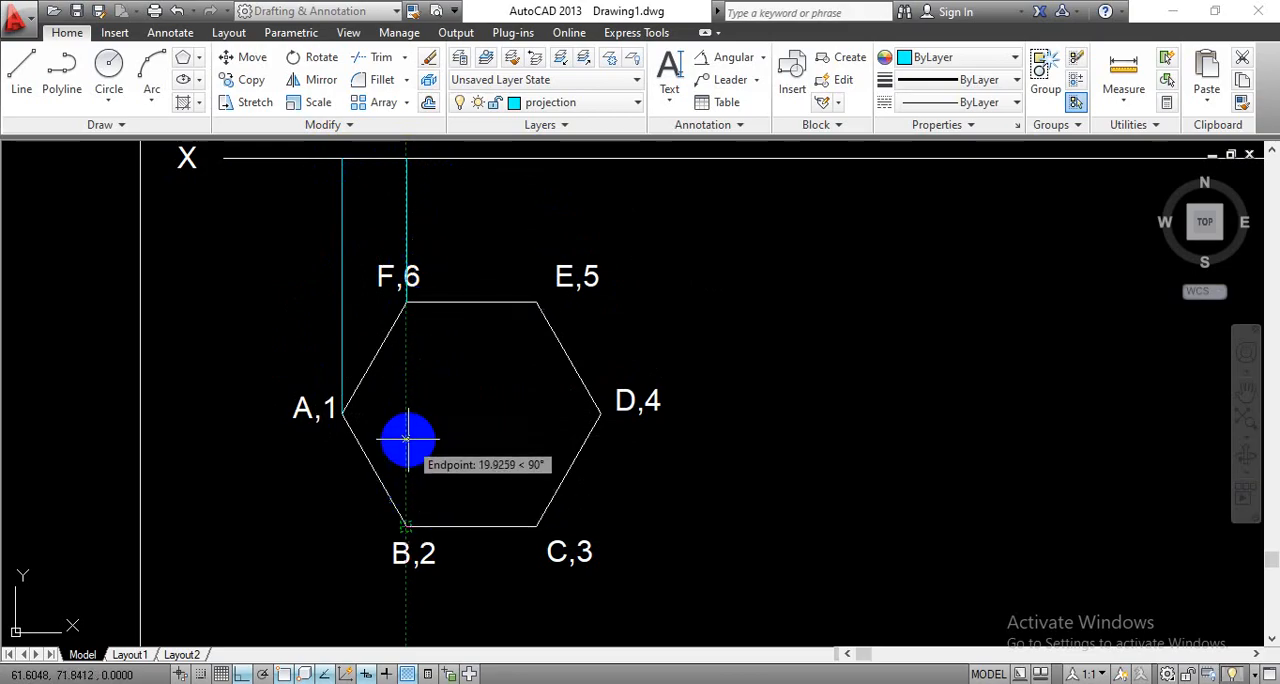
pyautogui.click(527, 298)
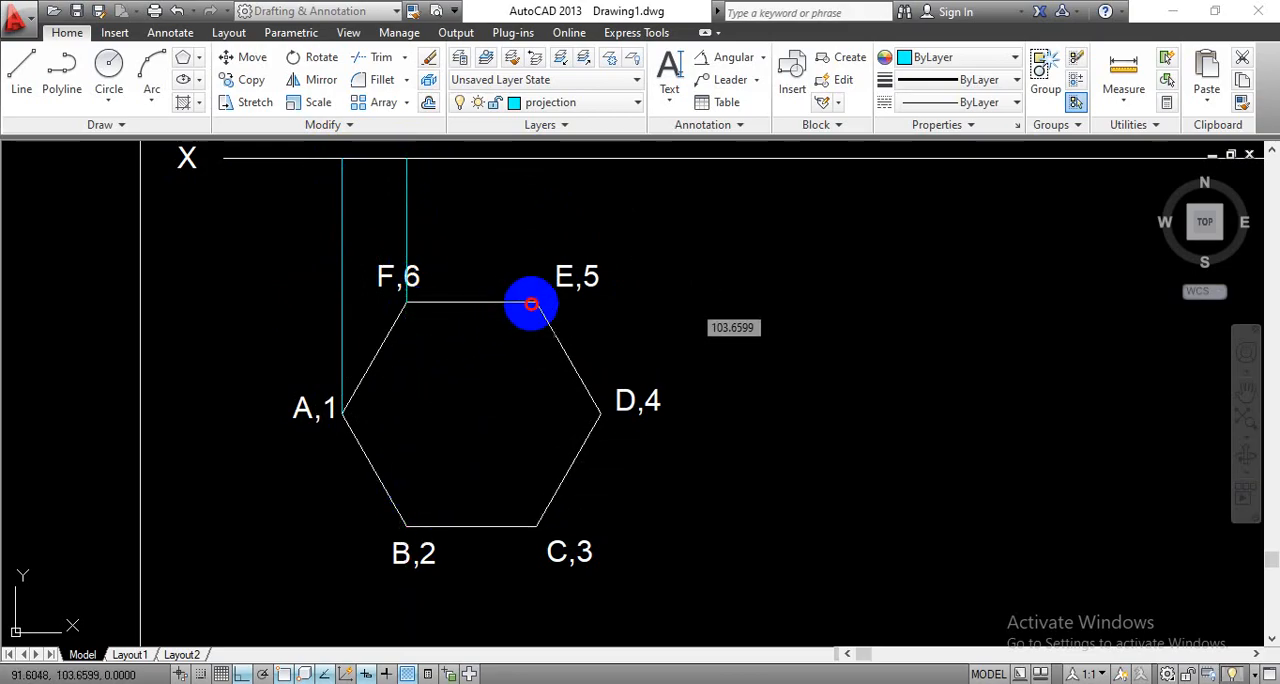
pyautogui.click(535, 157)
pyautogui.press('Return')
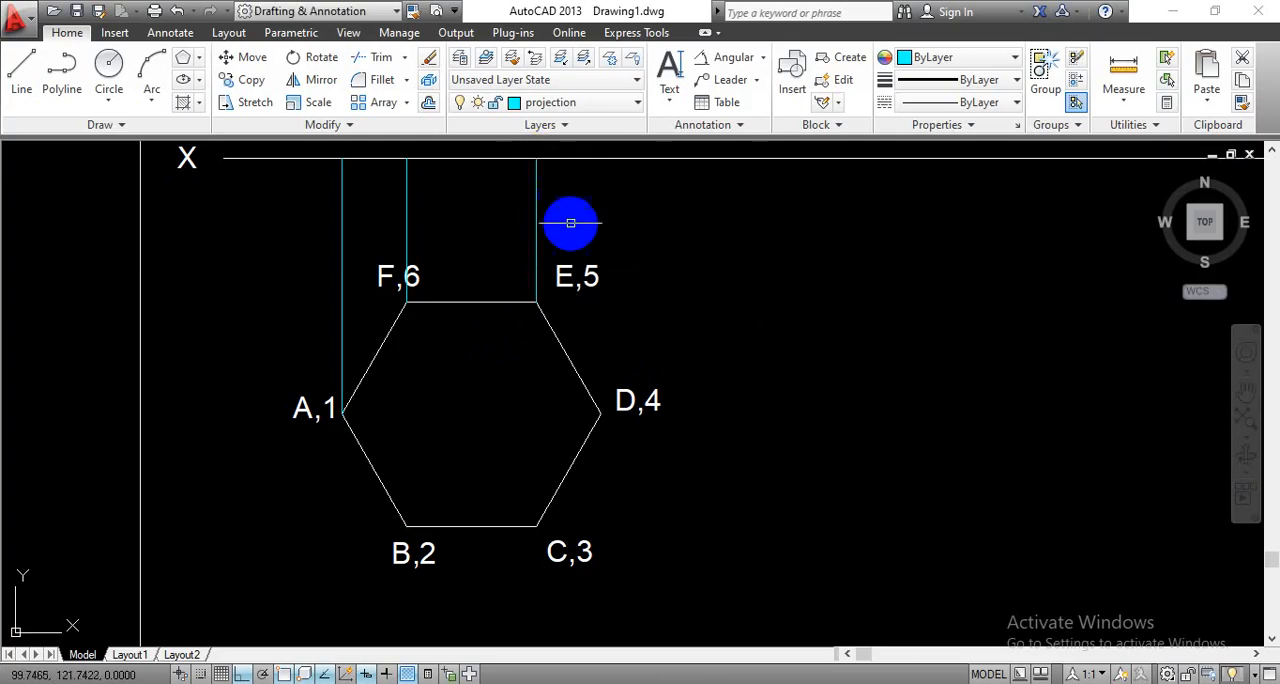
pyautogui.press('Return')
pyautogui.click(600, 412)
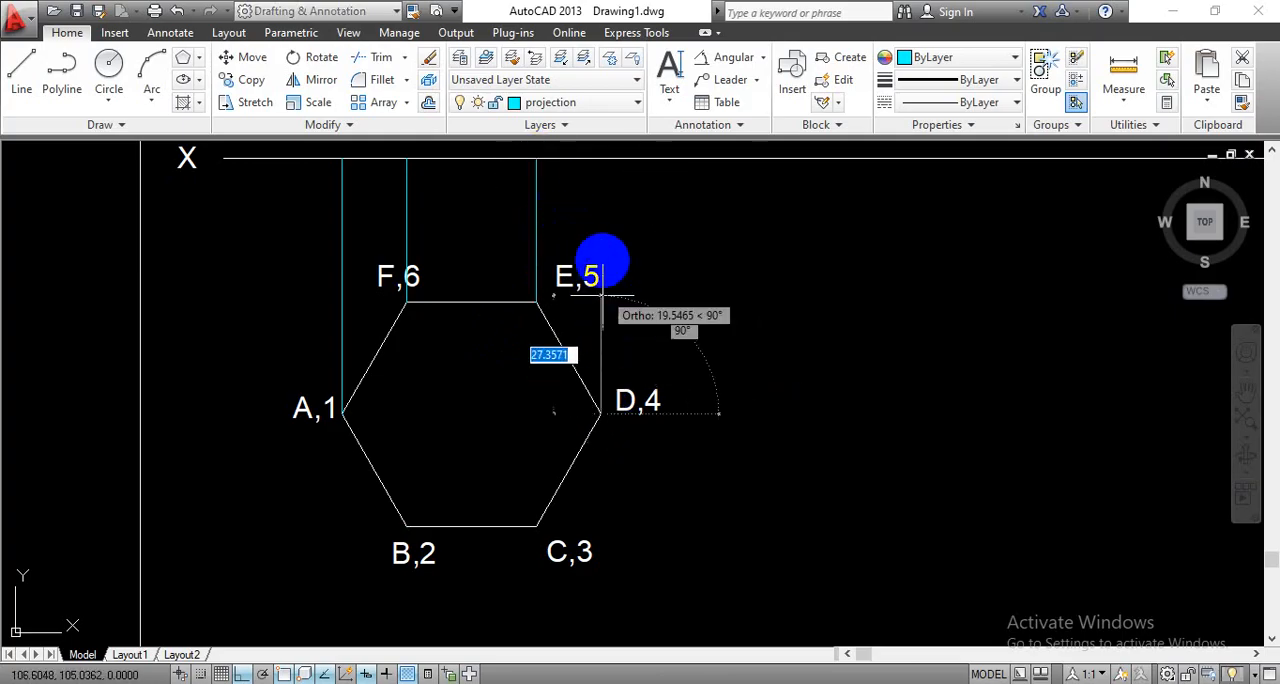
pyautogui.click(600, 157)
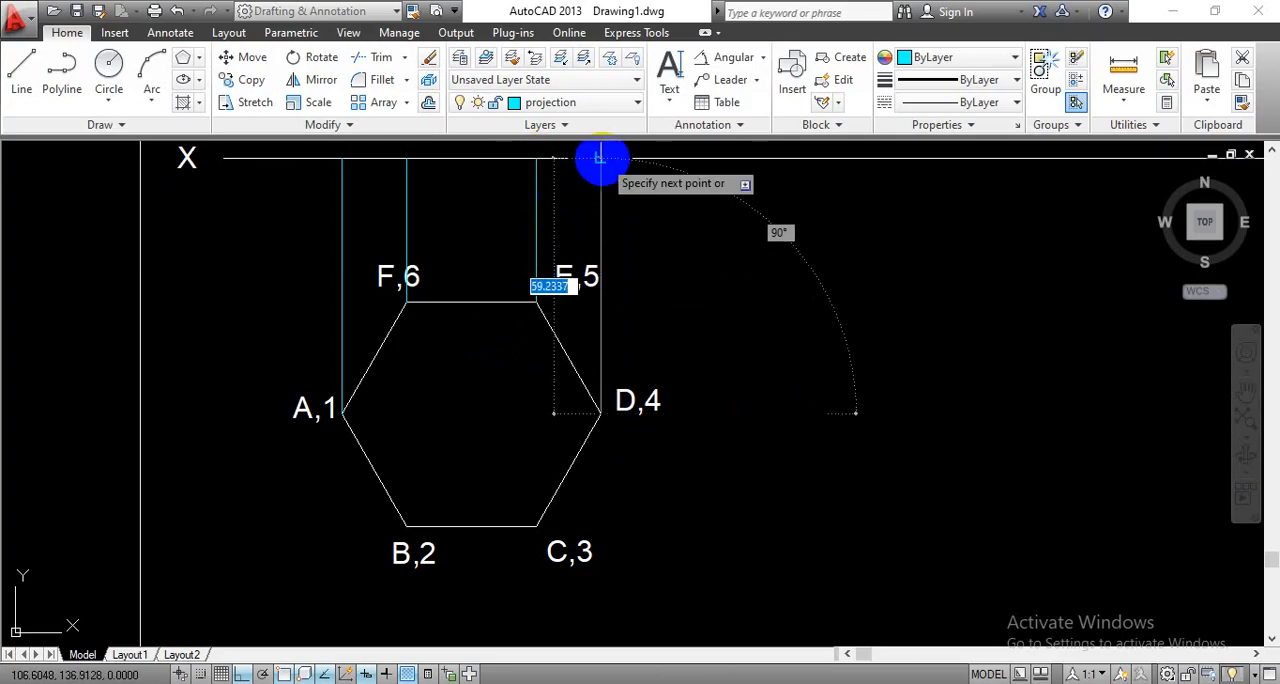
pyautogui.press('Return')
# - Make layer 0 the current layer
pyautogui.scroll(-2, 651, 284)
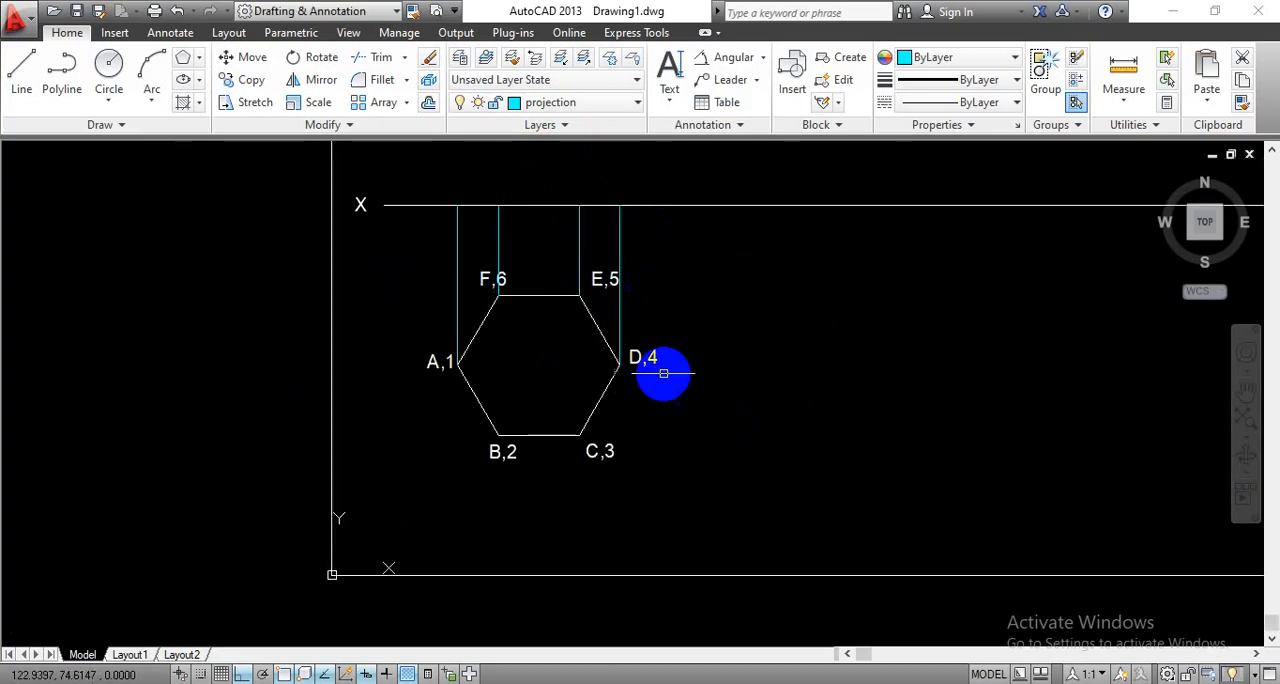
pyautogui.moveTo(787, 370)
pyautogui.mouseDown(button='middle')
pyautogui.moveTo(763, 449)
pyautogui.moveTo(703, 429)
pyautogui.mouseUp(button='middle')
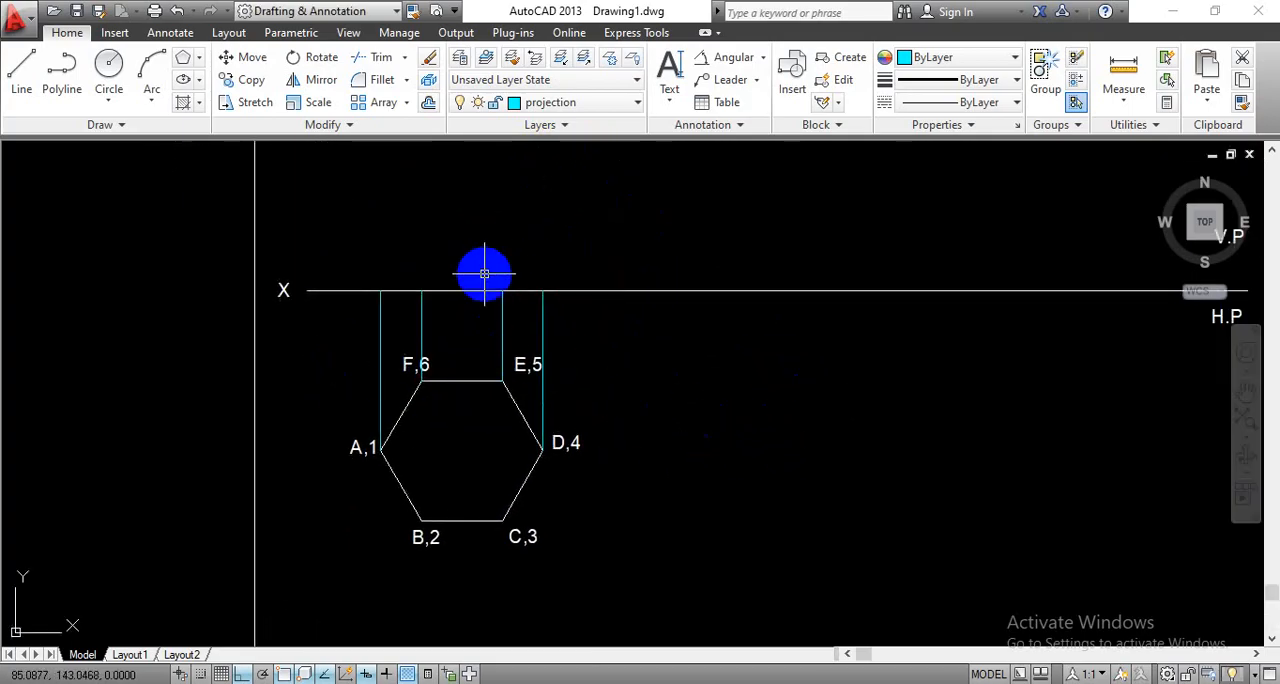
pyautogui.moveTo(657, 343); pyautogui.dragTo(672, 418, button='middle')
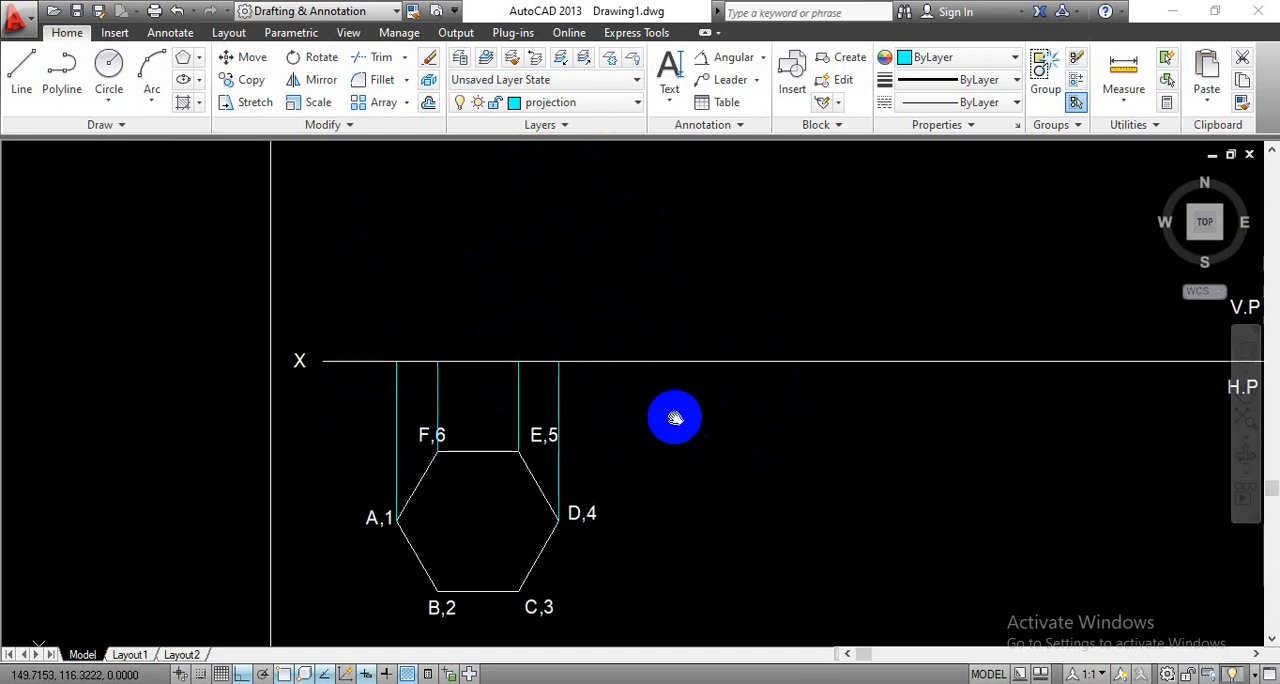
pyautogui.click(636, 102)
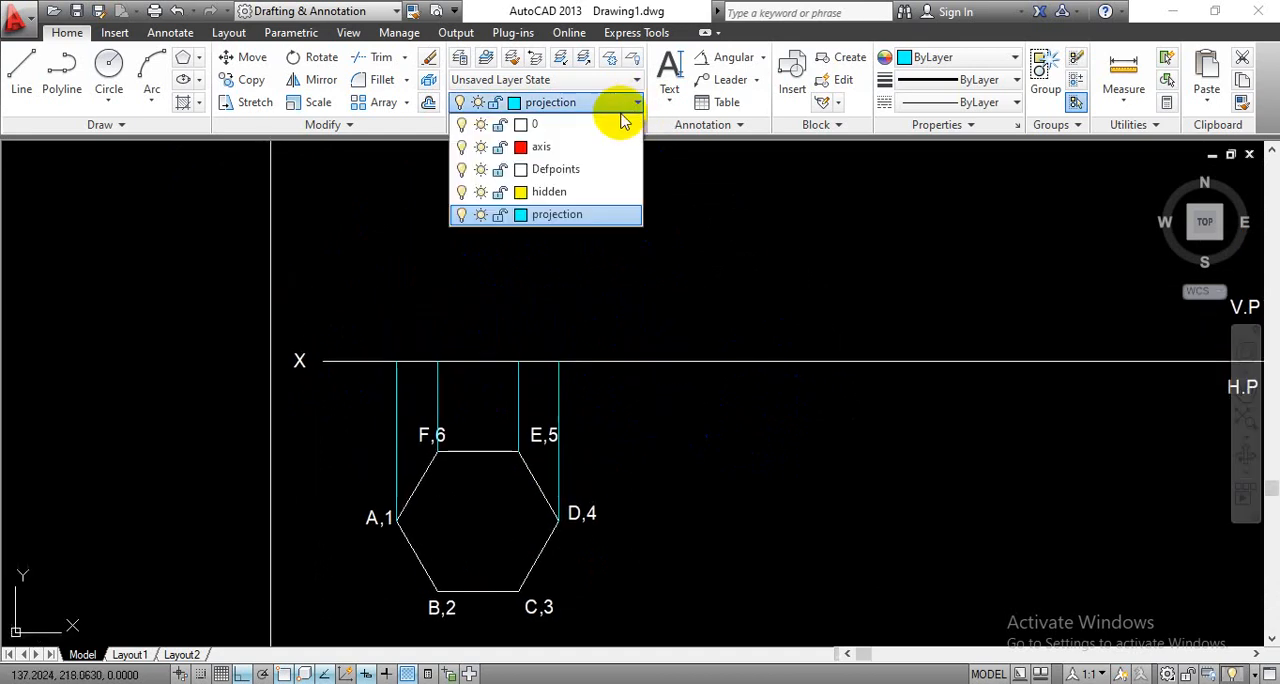
pyautogui.click(607, 128)
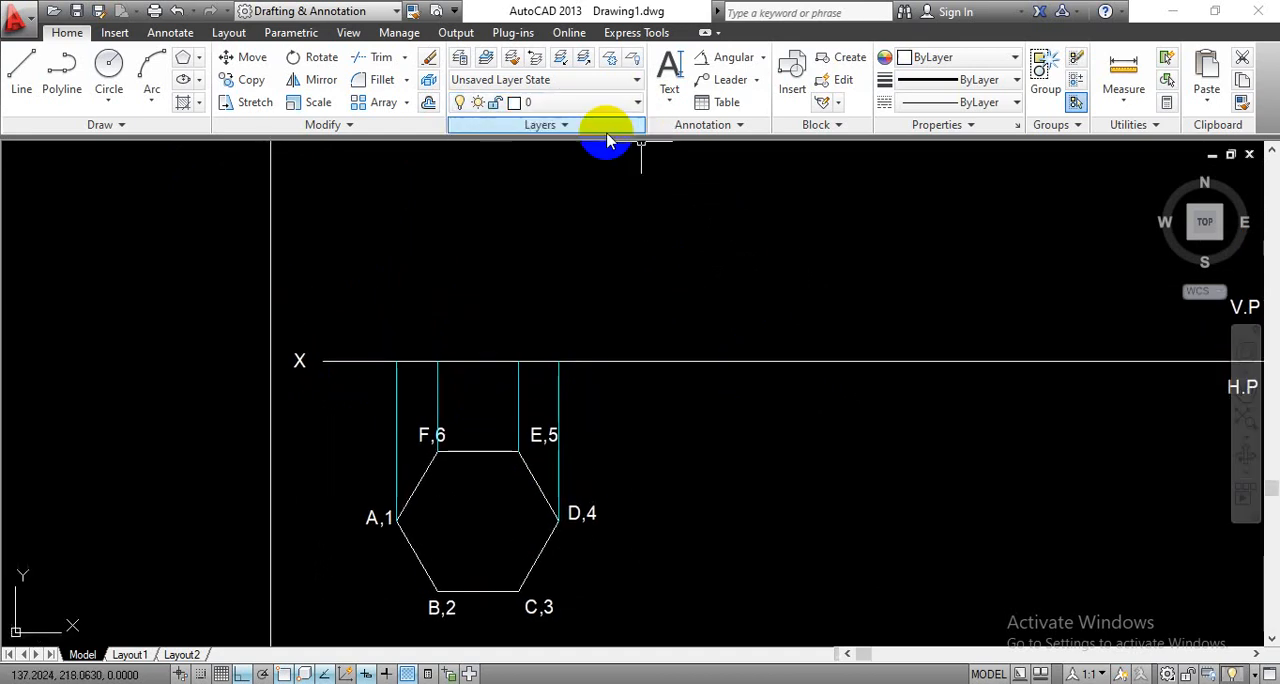
pyautogui.click(25, 92)
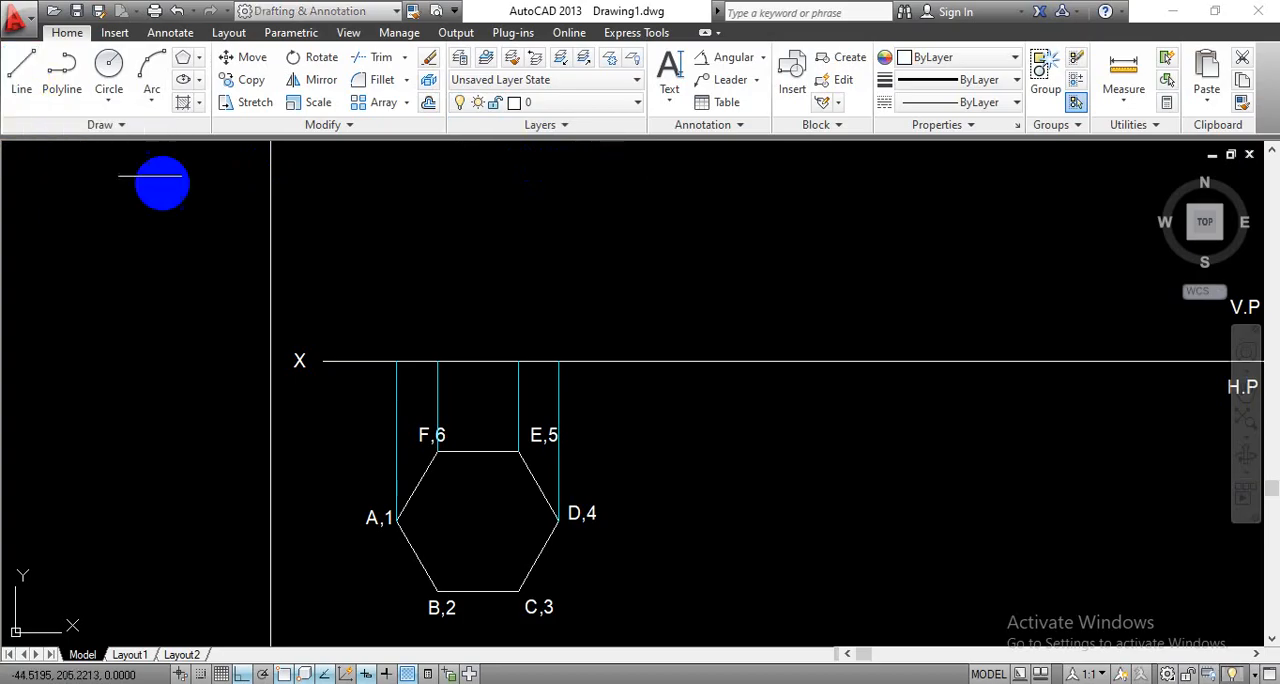
pyautogui.click(396, 361)
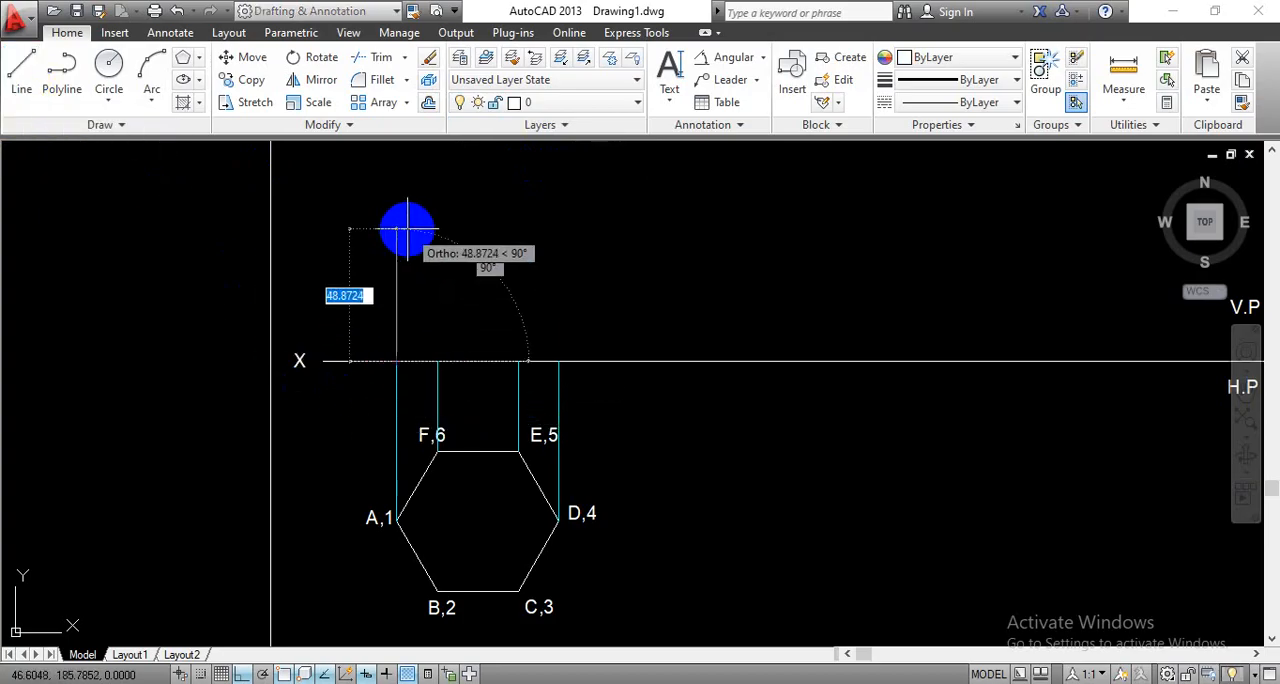
pyautogui.press('Escape')
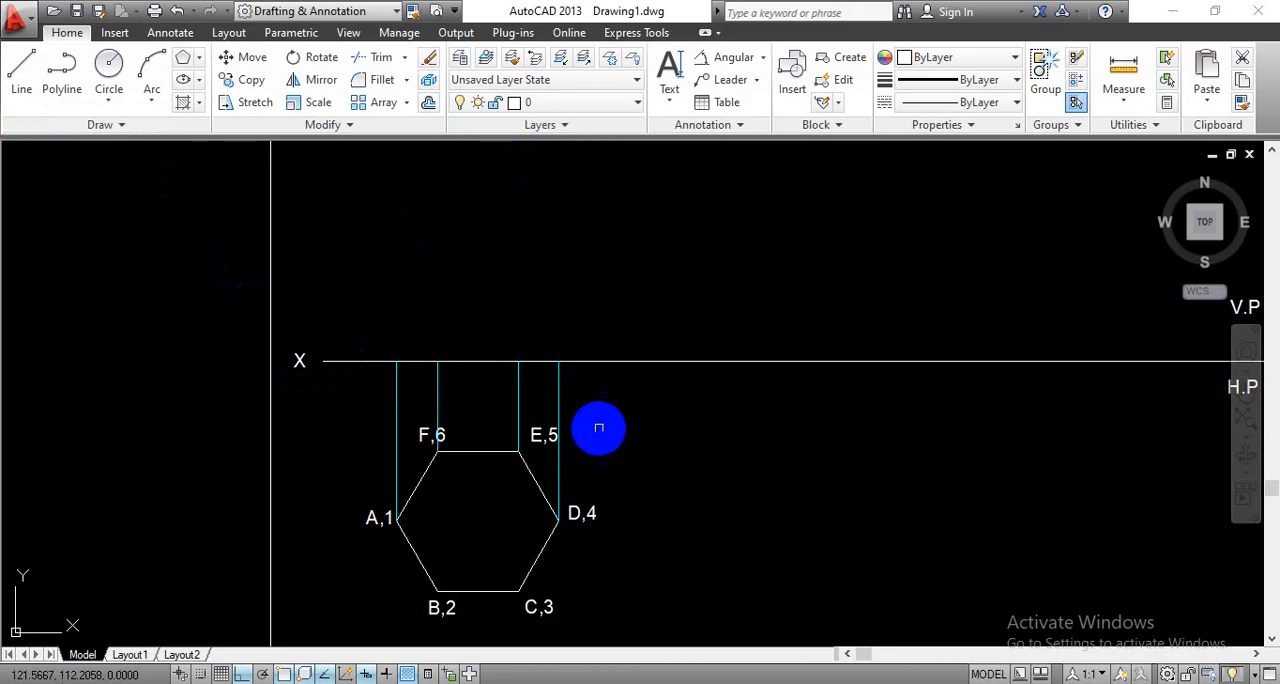
# - Draw a 70 mm vertical line upward from the point where the A,1 projection line meets the XY line
pyautogui.moveTo(651, 449); pyautogui.dragTo(617, 347, button='middle')
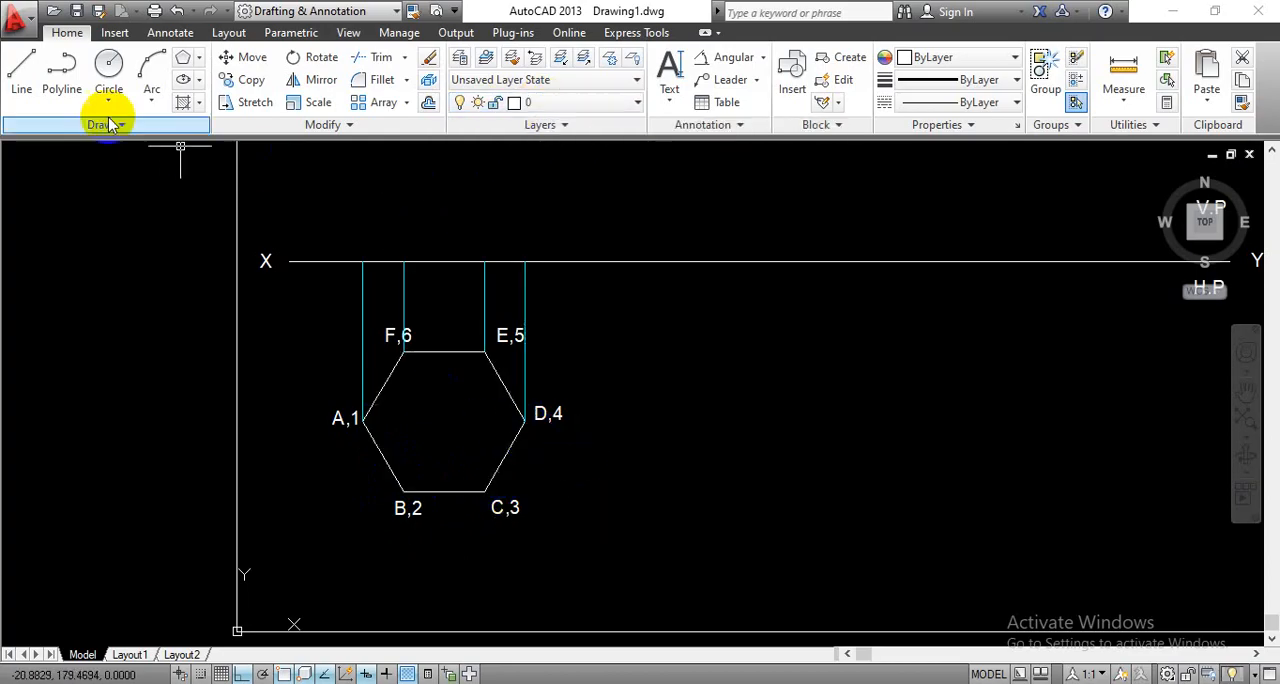
pyautogui.click(21, 70)
pyautogui.scroll(-2, 648, 380)
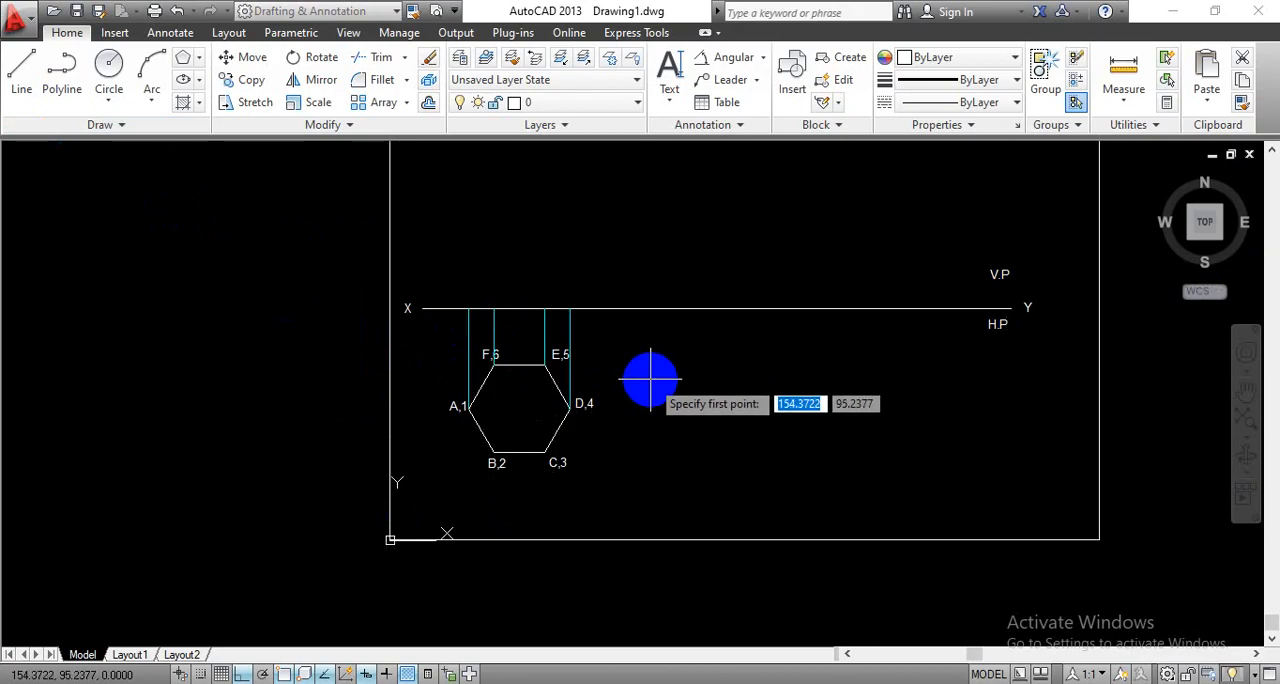
pyautogui.moveTo(651, 377); pyautogui.dragTo(640, 459, button='middle')
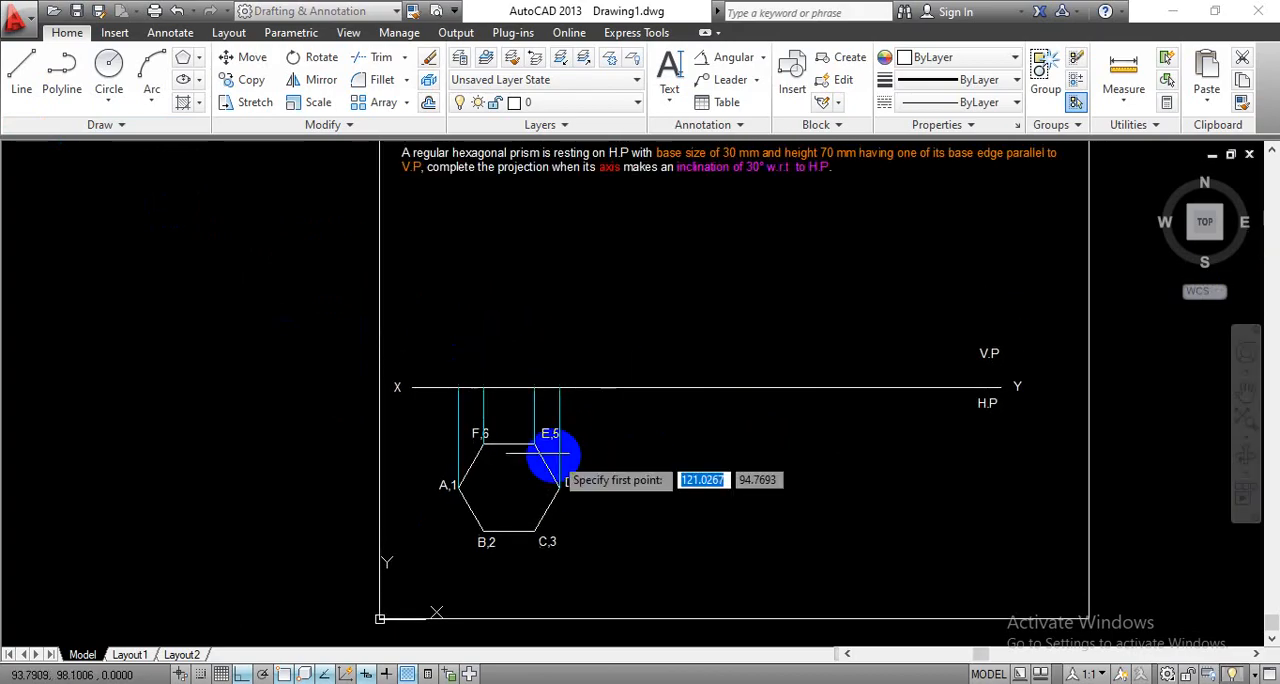
pyautogui.click(459, 387)
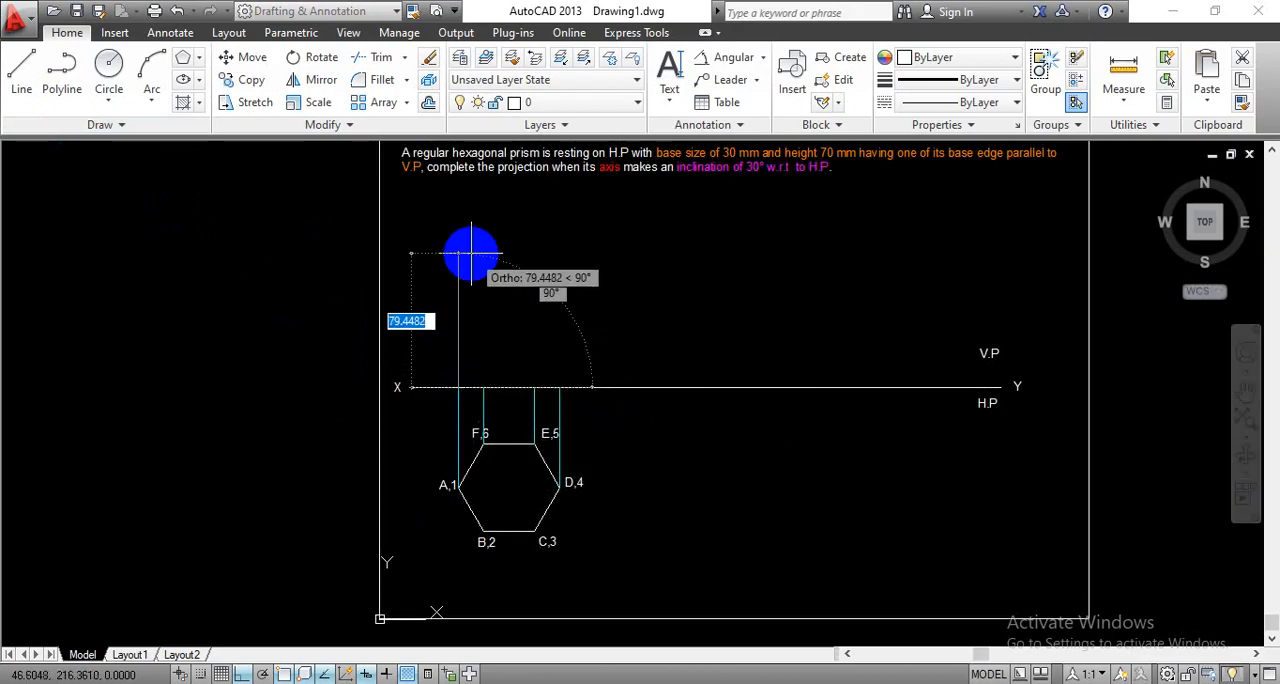
pyautogui.write('7')
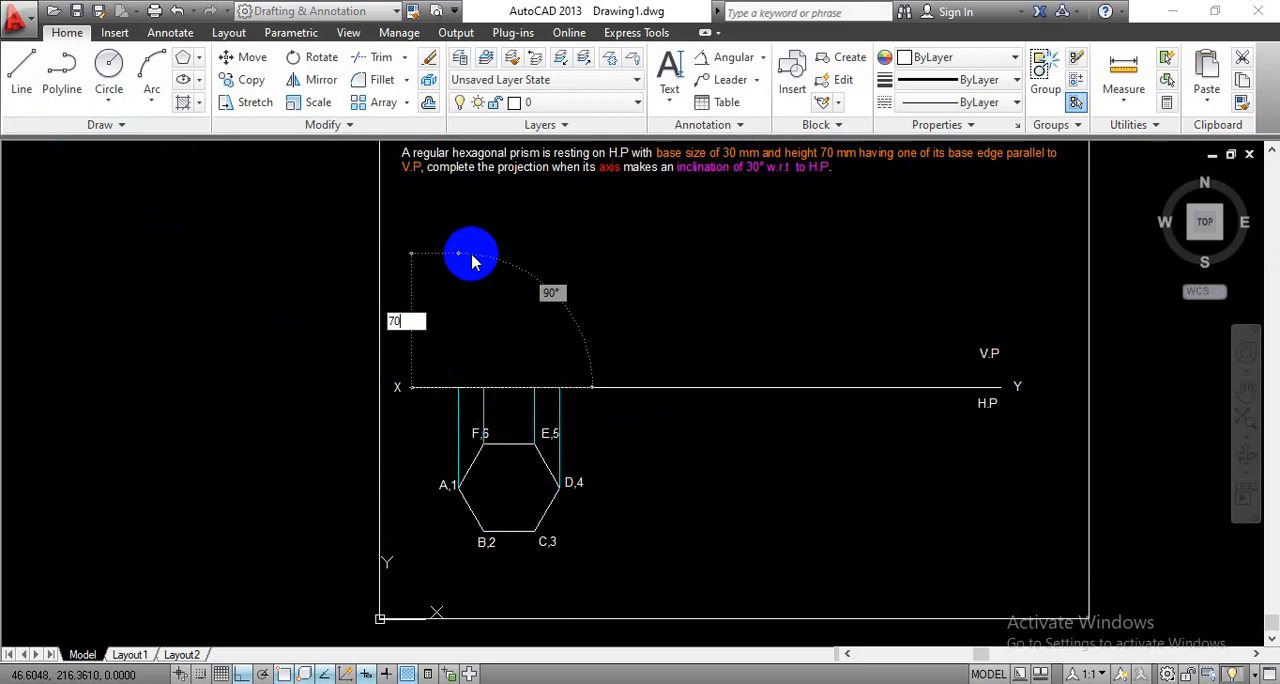
pyautogui.write('0')
pyautogui.press('Return')
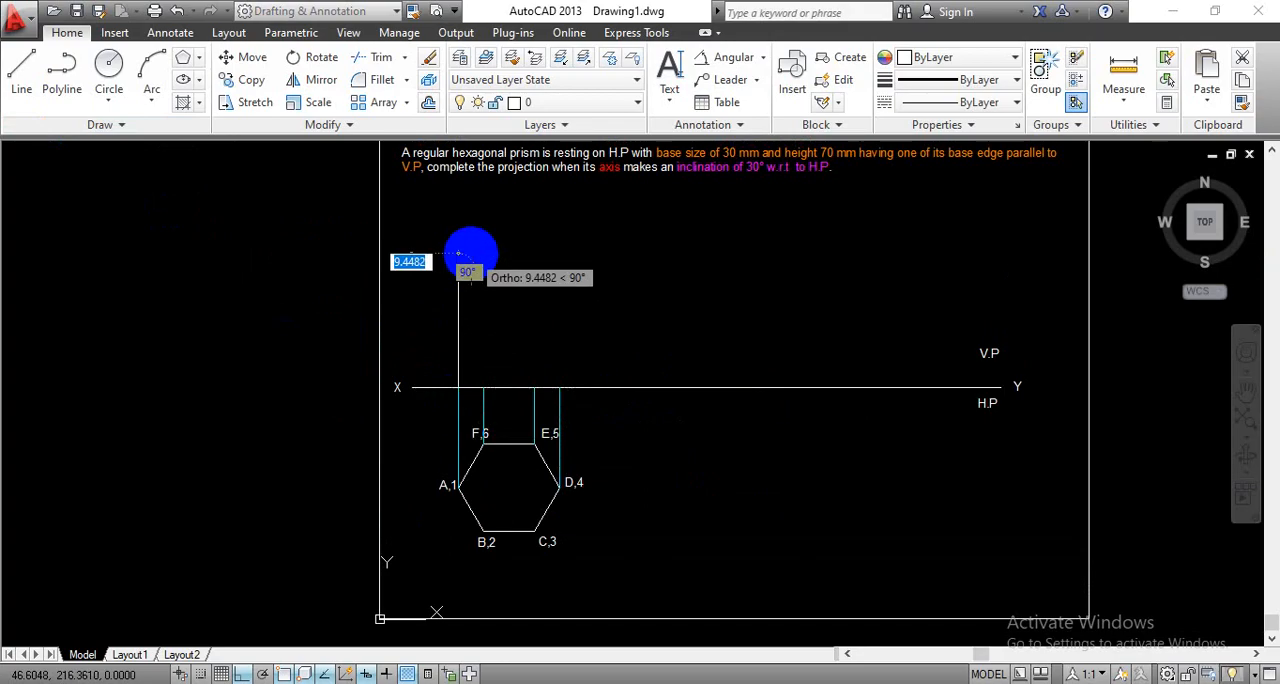
pyautogui.press('Escape')
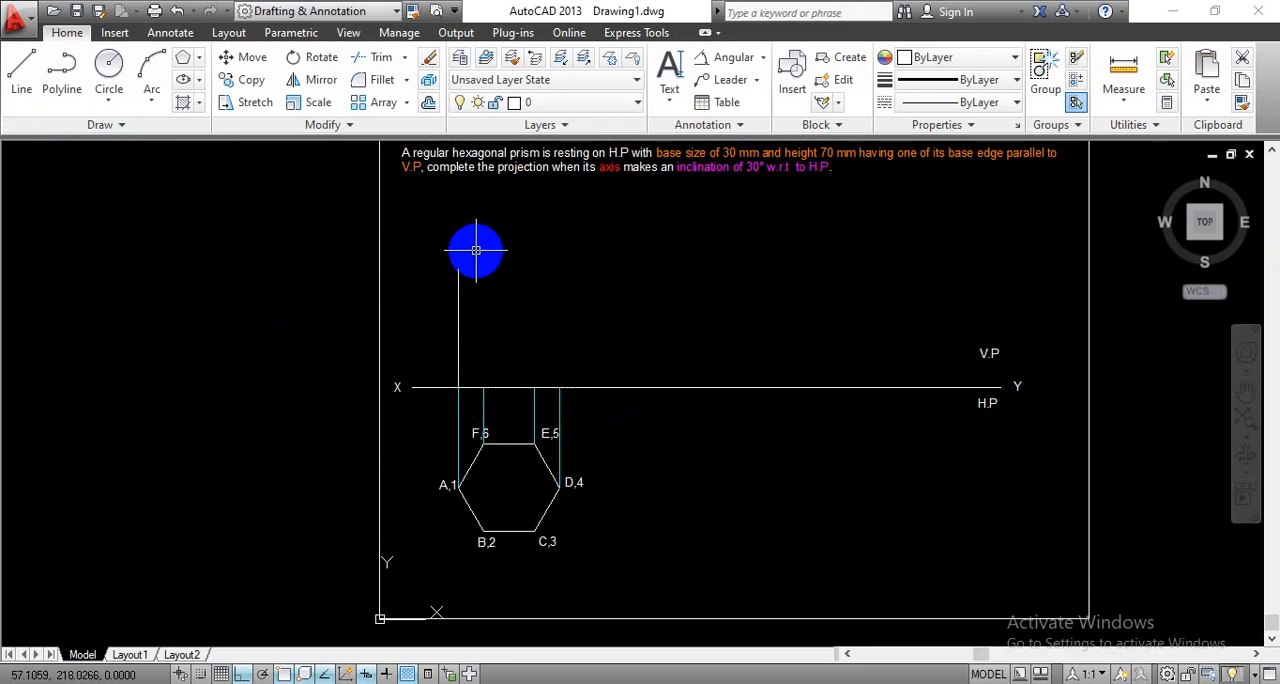
# - Draw a 70 mm vertical line upward from the point where the F,6 projection line meets the XY line
pyautogui.press('space')
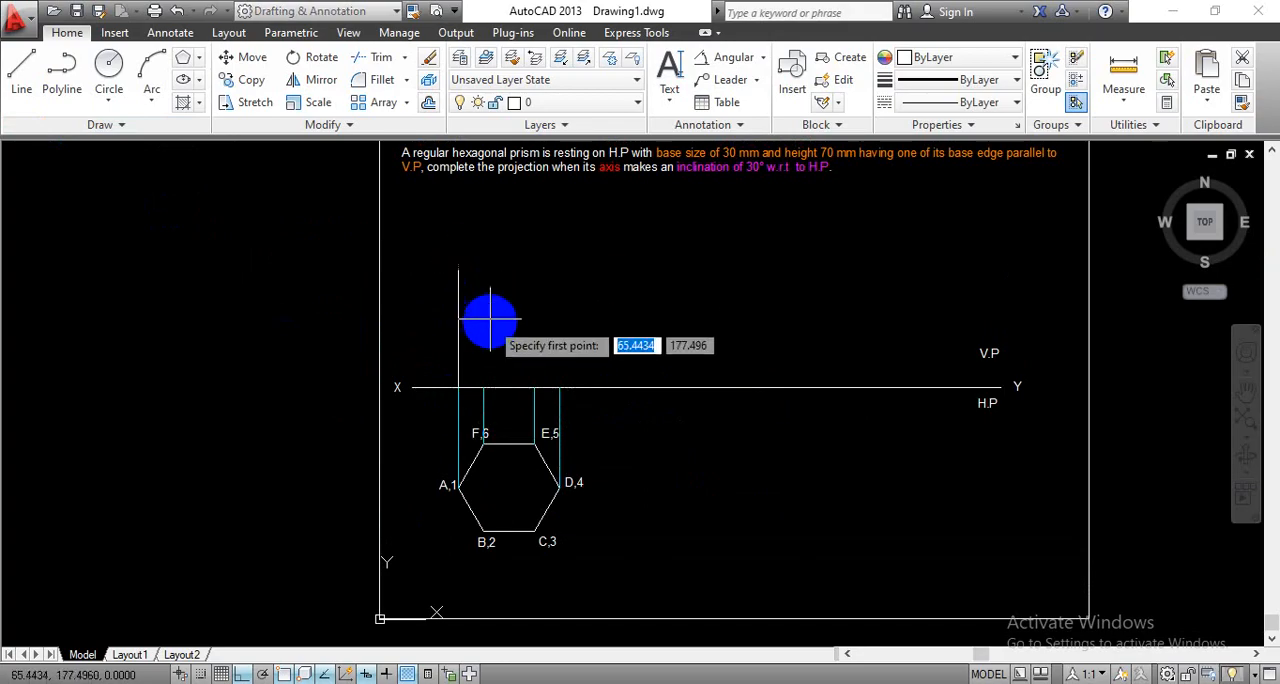
pyautogui.click(483, 387)
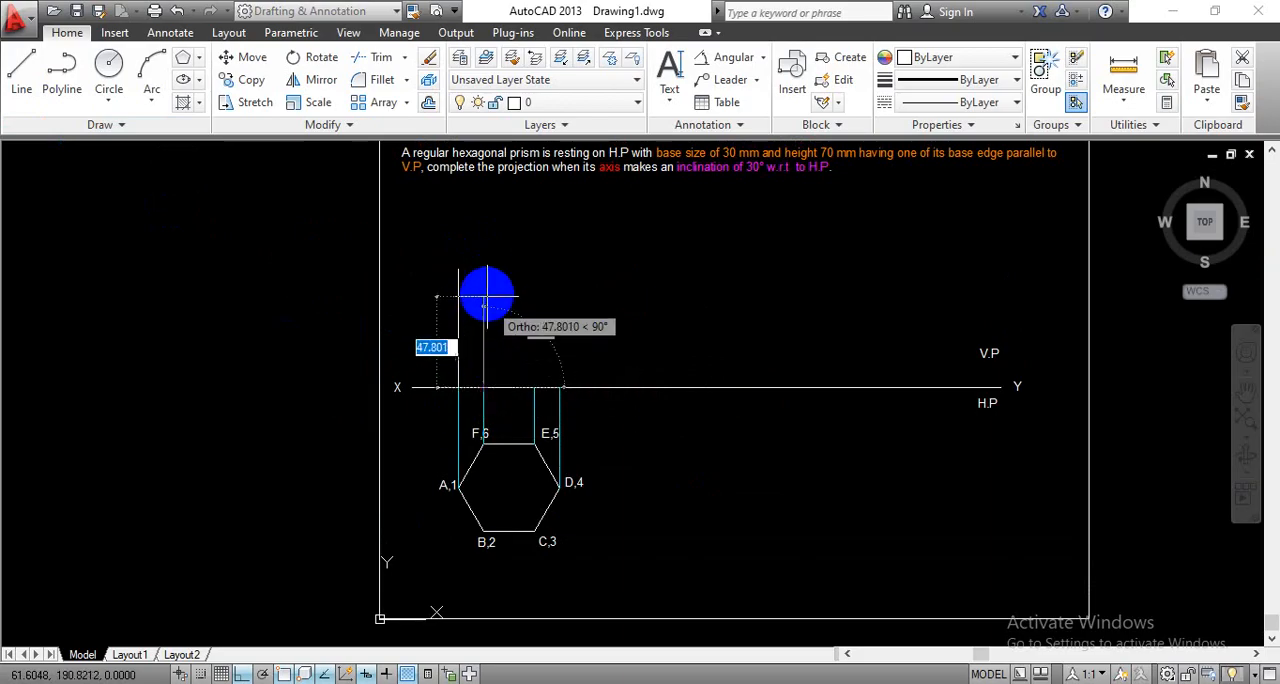
pyautogui.write('70')
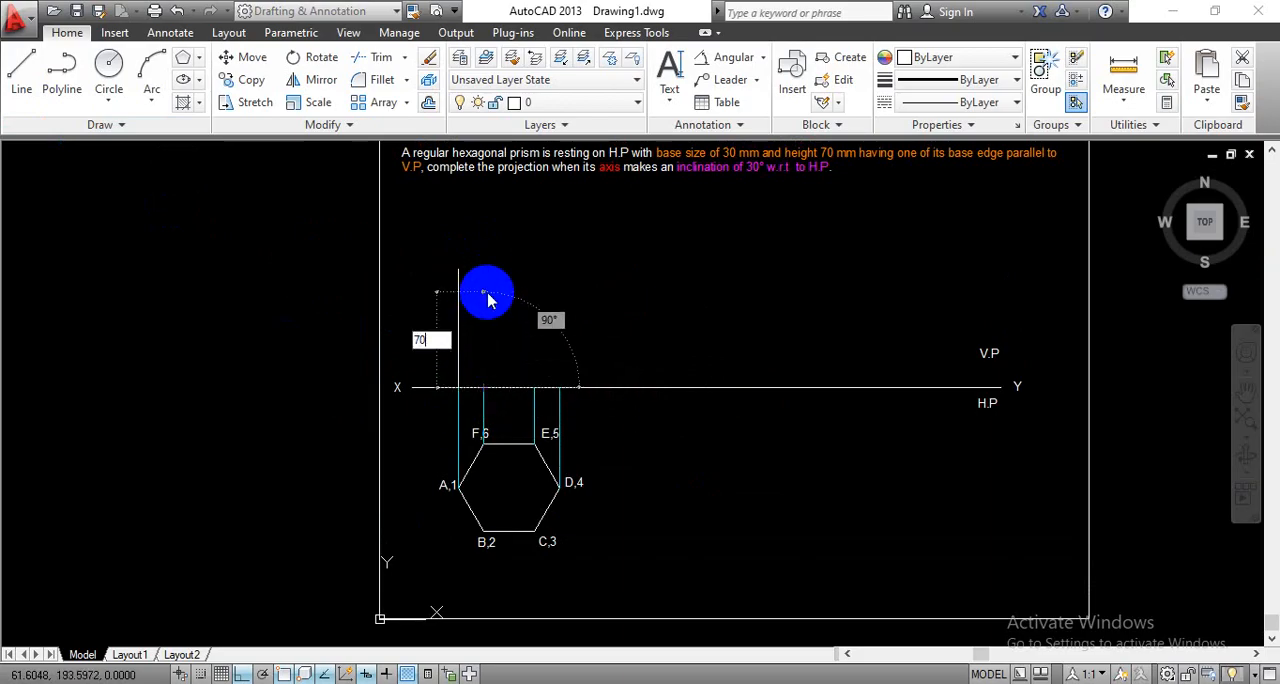
pyautogui.press('Return')
pyautogui.press('Return')
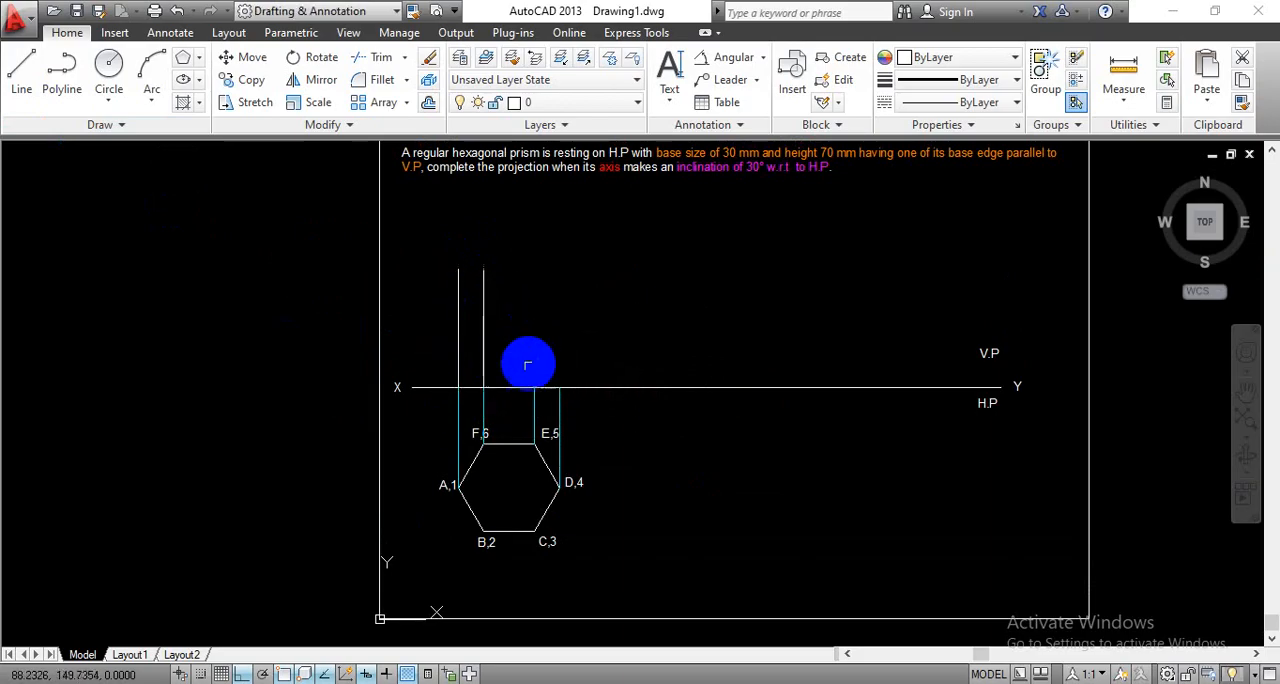
# - Draw a 70 mm vertical line upward from the point where the E,5 projection line meets the XY line
pyautogui.press('space')
pyautogui.click(534, 387)
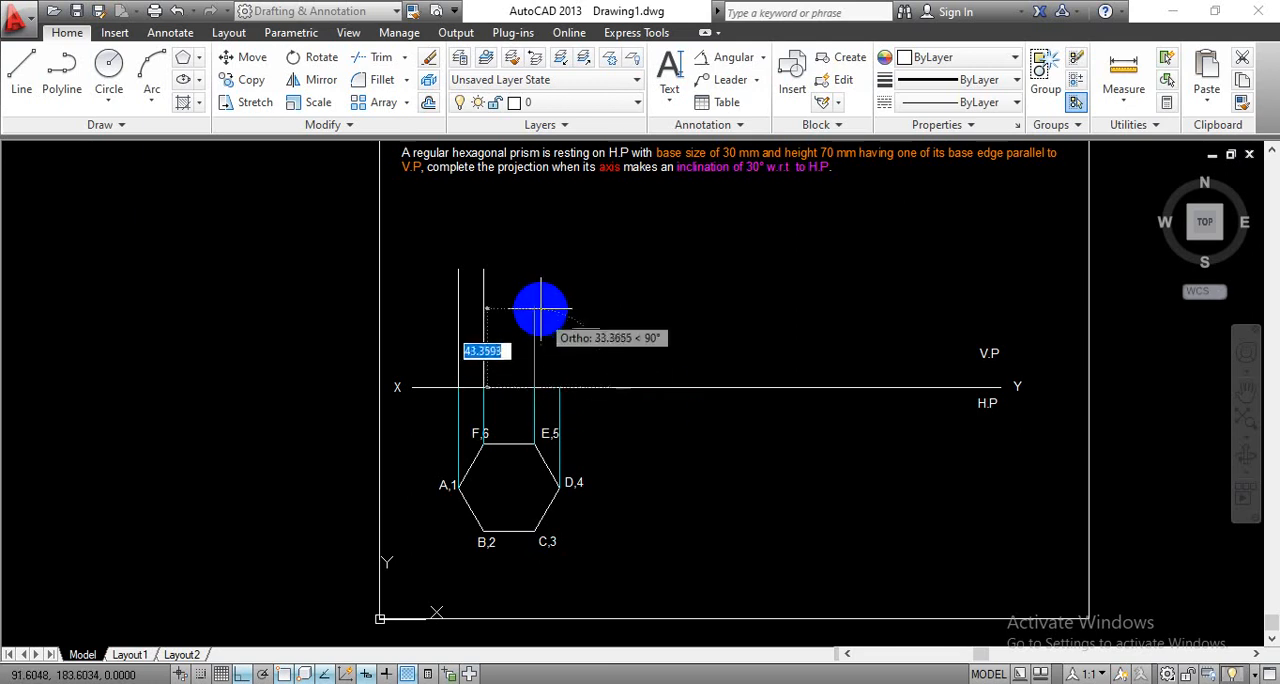
pyautogui.write('70')
pyautogui.press('Return')
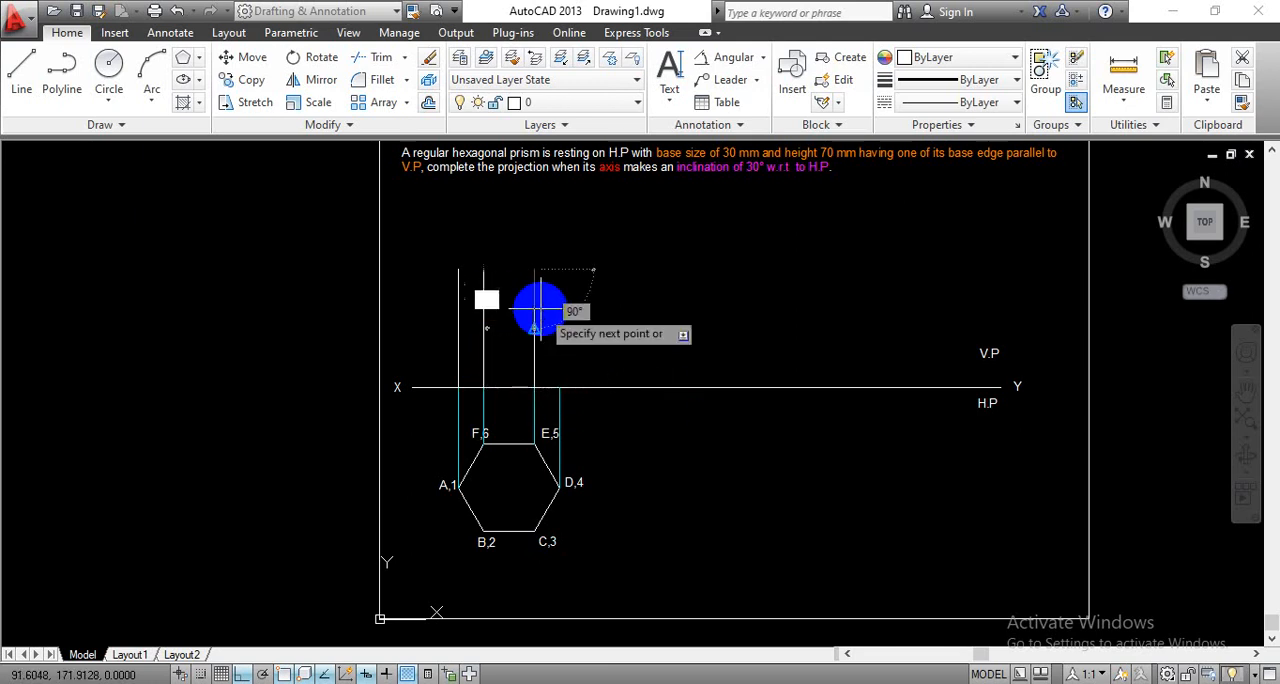
pyautogui.press('Return')
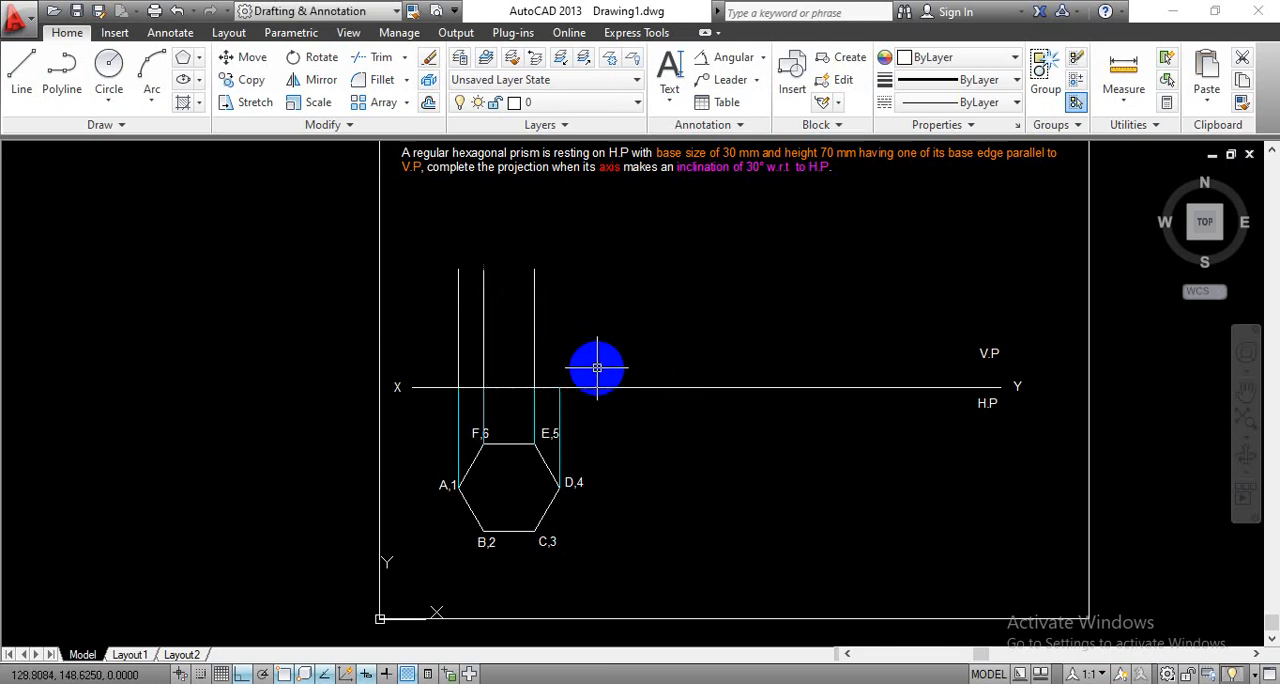
# - Draw a 70 mm vertical line upward from the point where the D,4 projection line meets the XY line
pyautogui.press('Return')
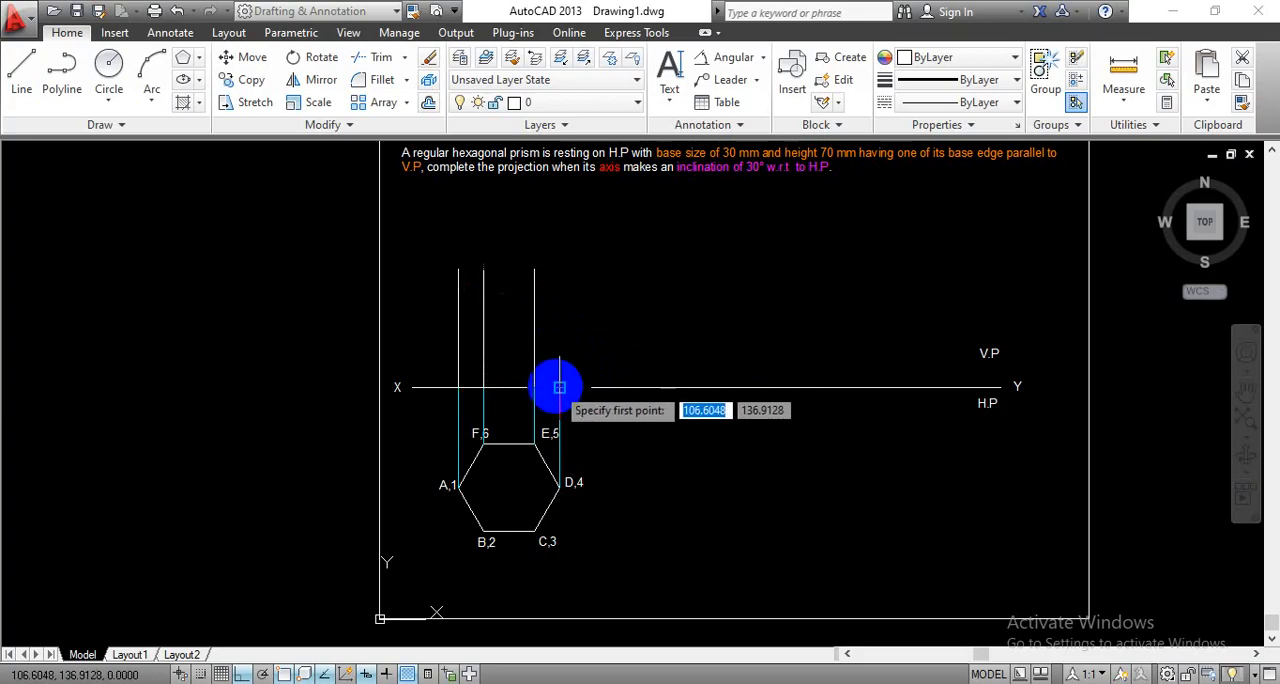
pyautogui.click(557, 374)
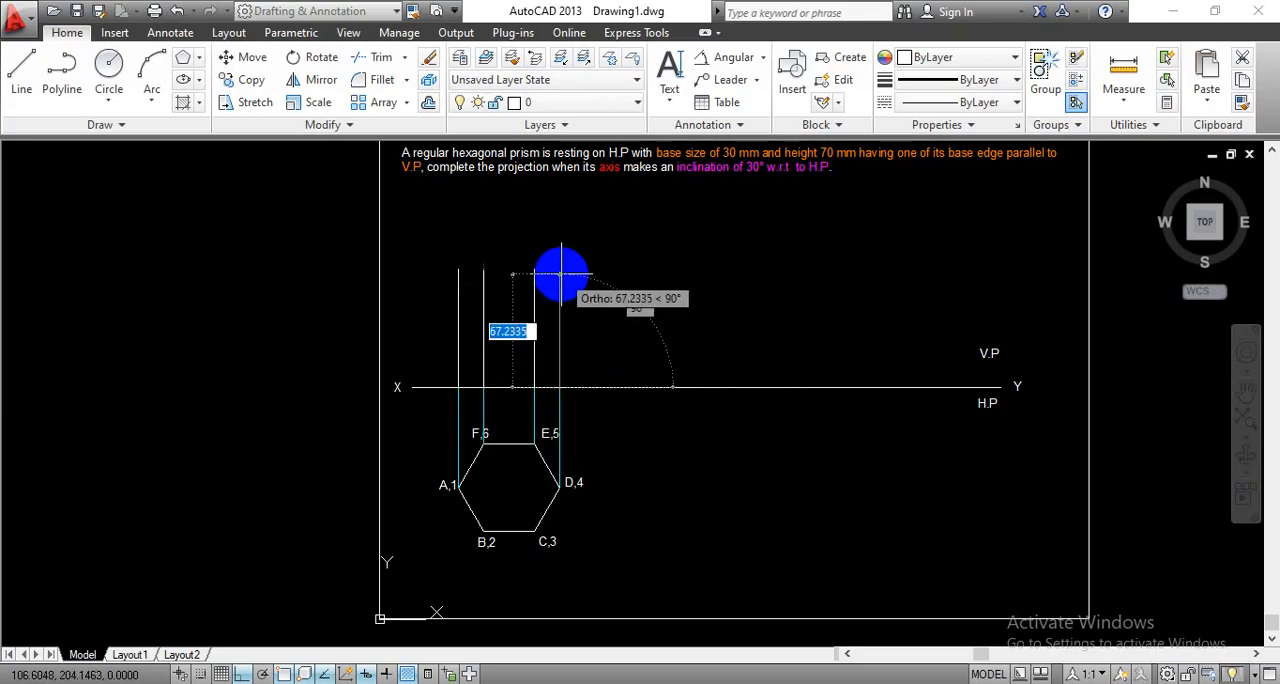
pyautogui.write('70')
pyautogui.press('Return')
# - Draw the front view's top edge from the upper end of the A,1 vertical to the upper end of the D,4 vertical
pyautogui.press('Return')
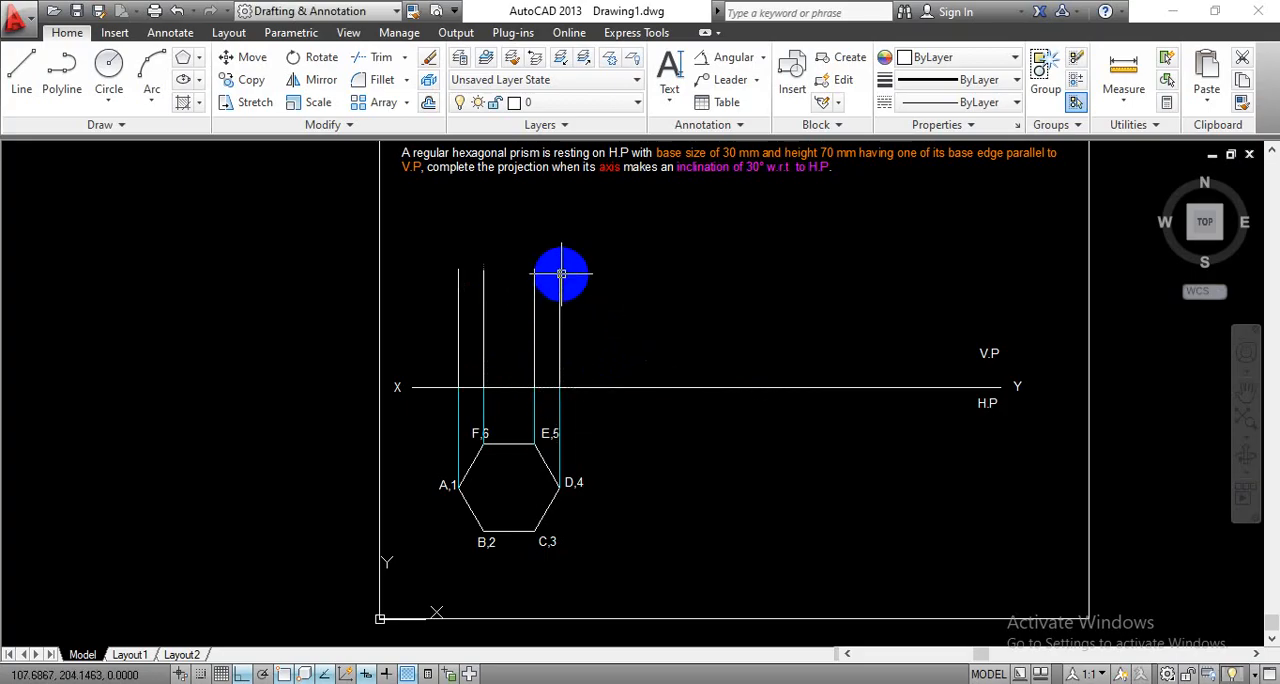
pyautogui.press('Return')
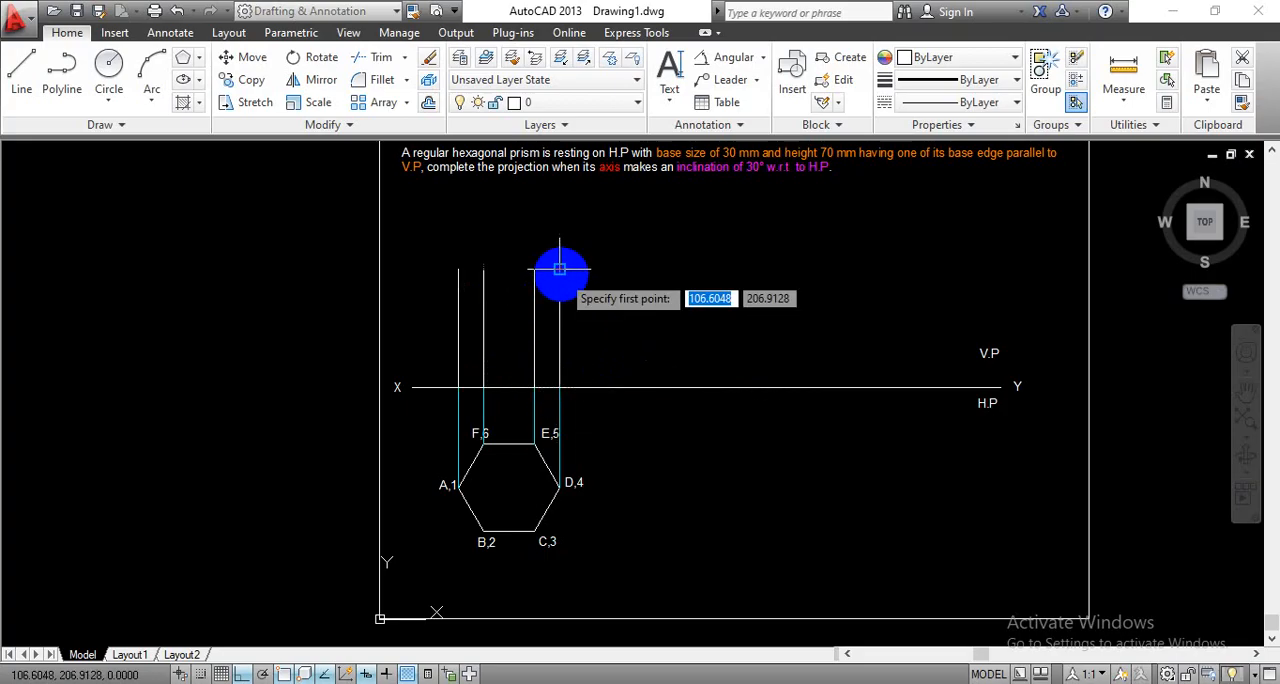
pyautogui.click(458, 268)
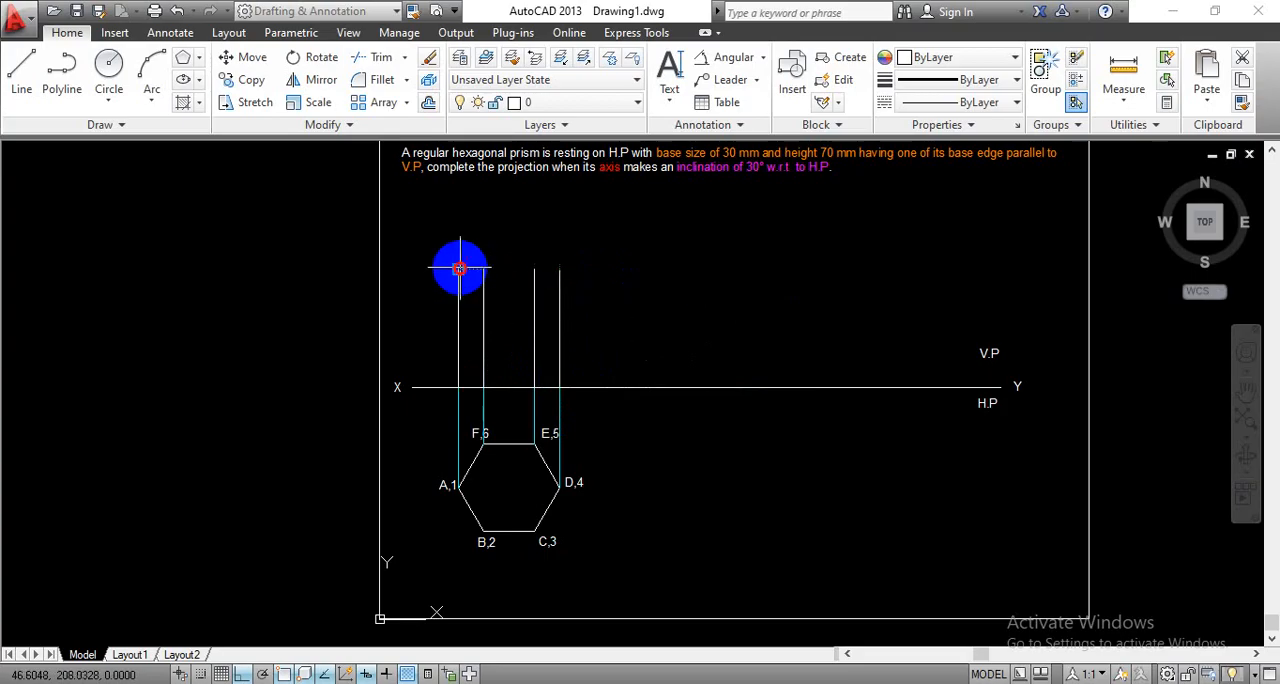
pyautogui.click(559, 268)
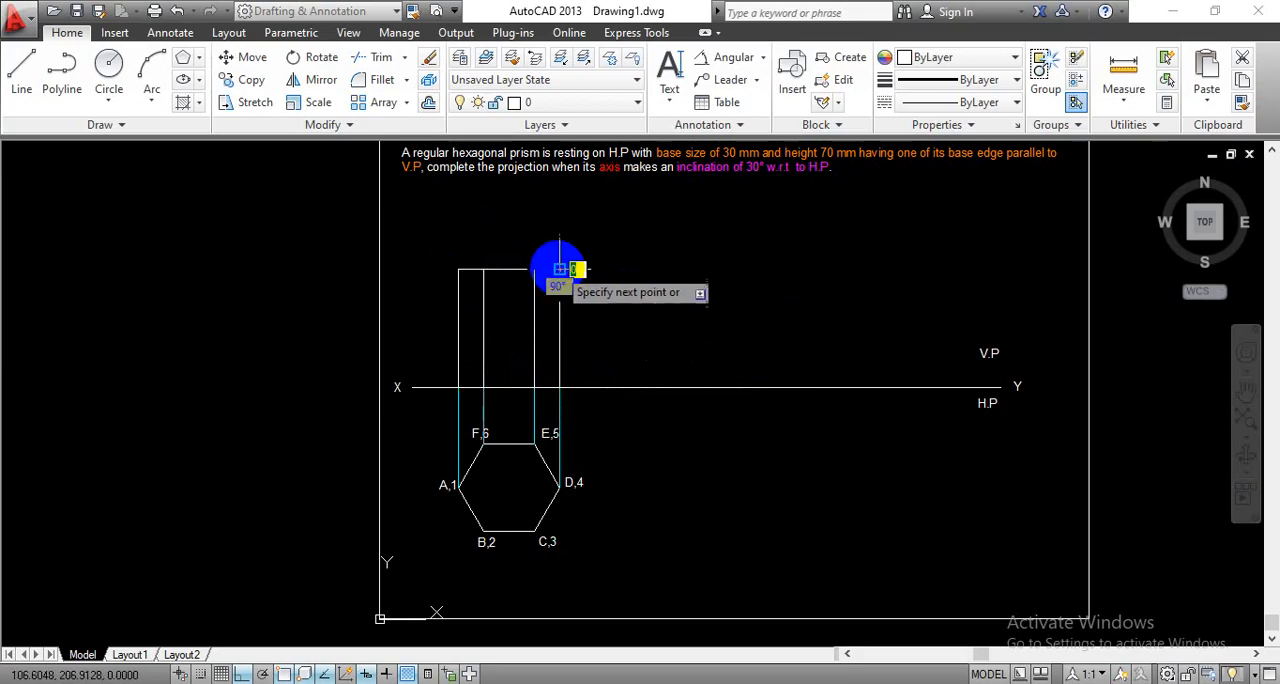
pyautogui.press('Return')
pyautogui.press('Return')
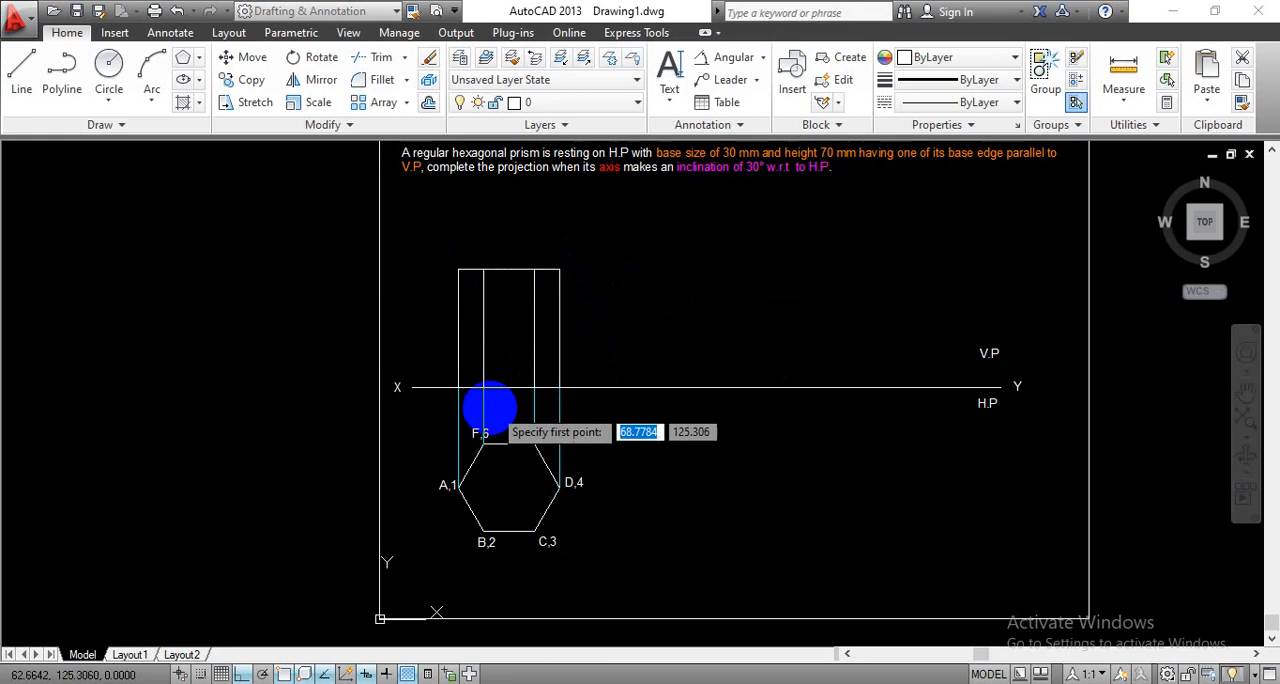
# - Draw the front view's base edge along the XY line from the A,1 vertical to the D,4 vertical
pyautogui.click(458, 387)
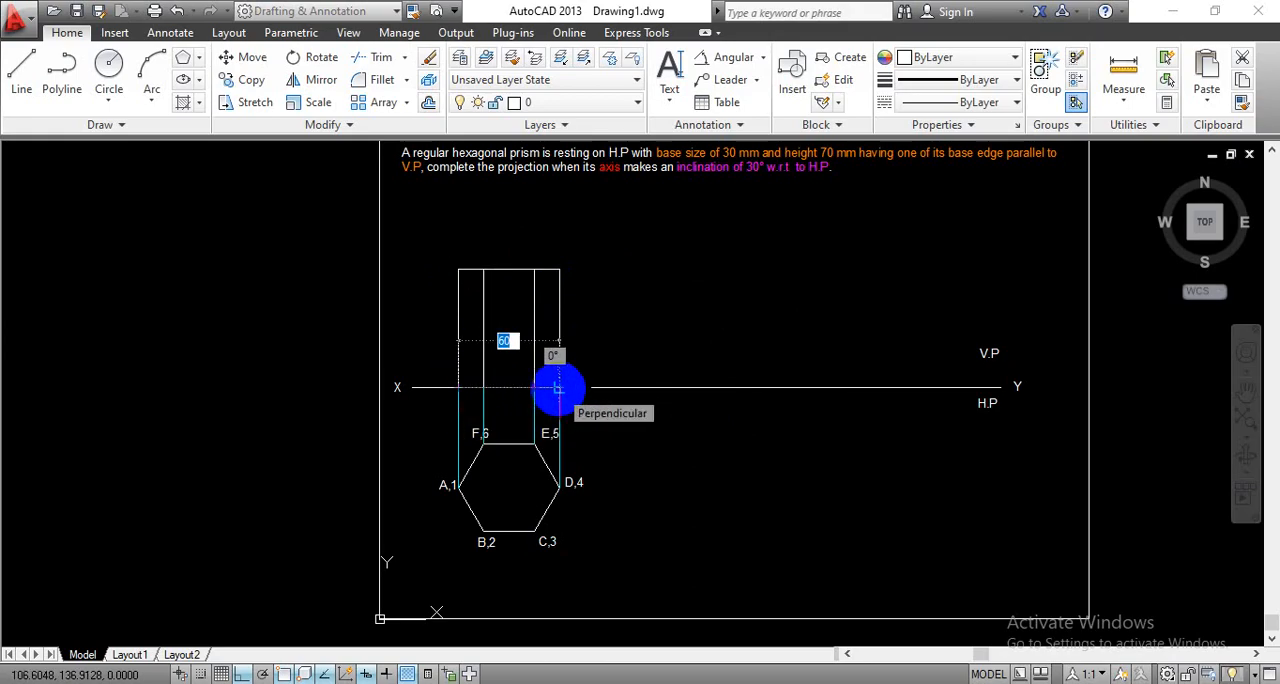
pyautogui.scroll(6, 557, 388)
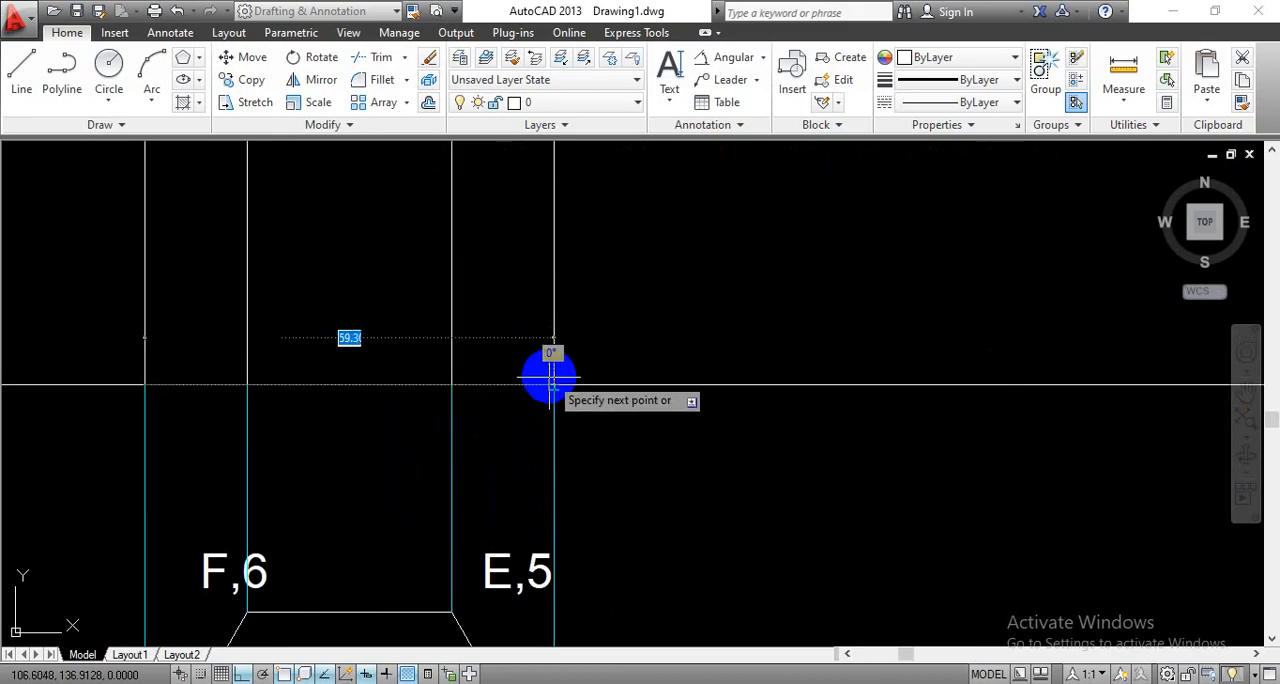
pyautogui.click(558, 390)
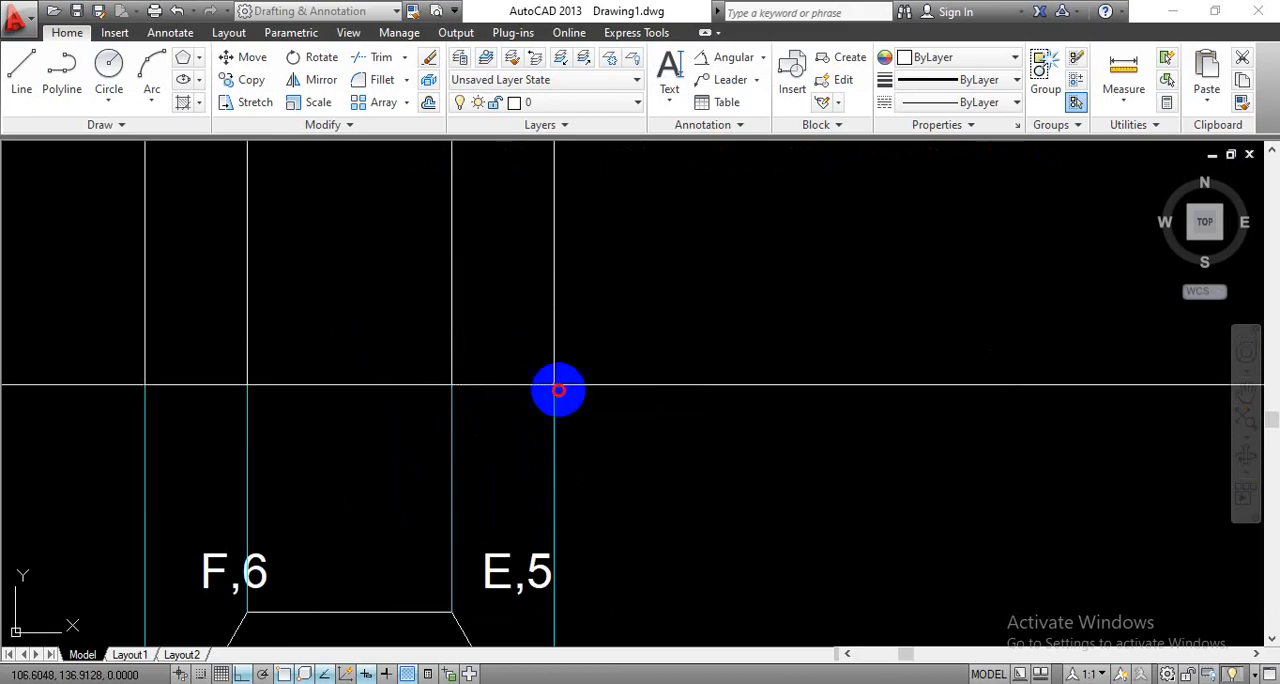
pyautogui.press('Escape')
pyautogui.scroll(-6, 570, 405)
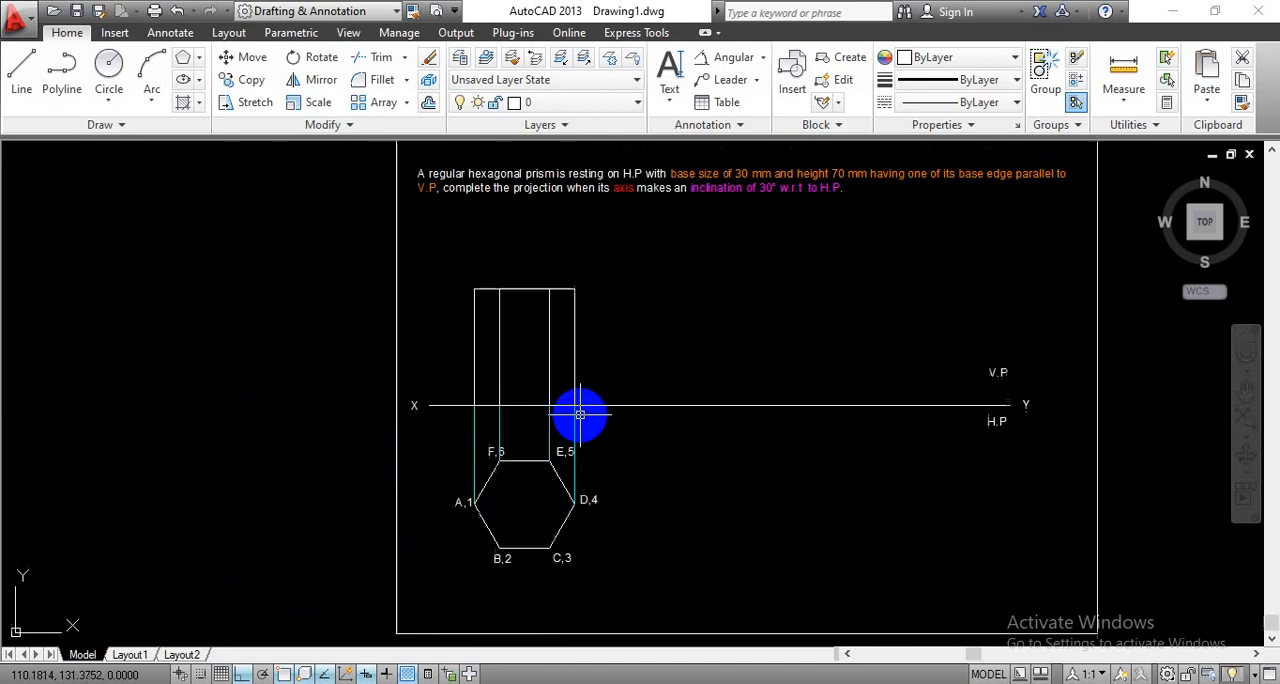
# - Label the front view's top corners A; B,F; C,E; and D with single-line text of height 5
pyautogui.moveTo(654, 449); pyautogui.dragTo(582, 412, button='middle')
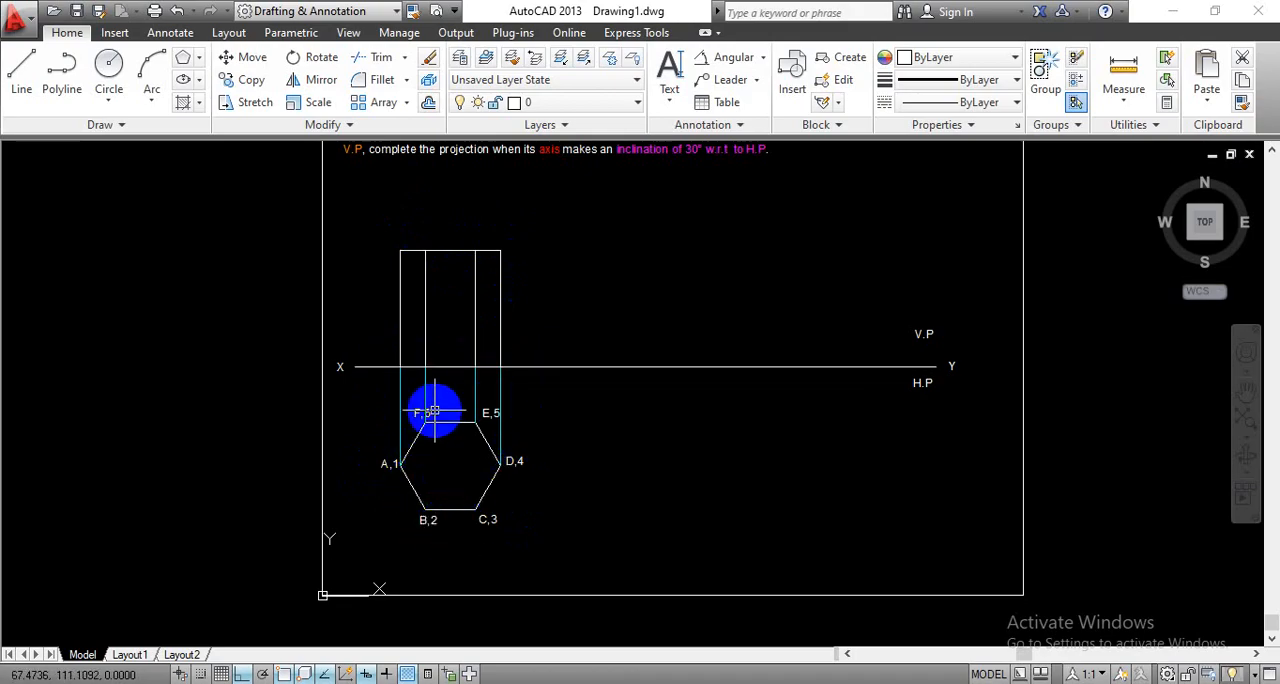
pyautogui.click(670, 104)
pyautogui.click(700, 166)
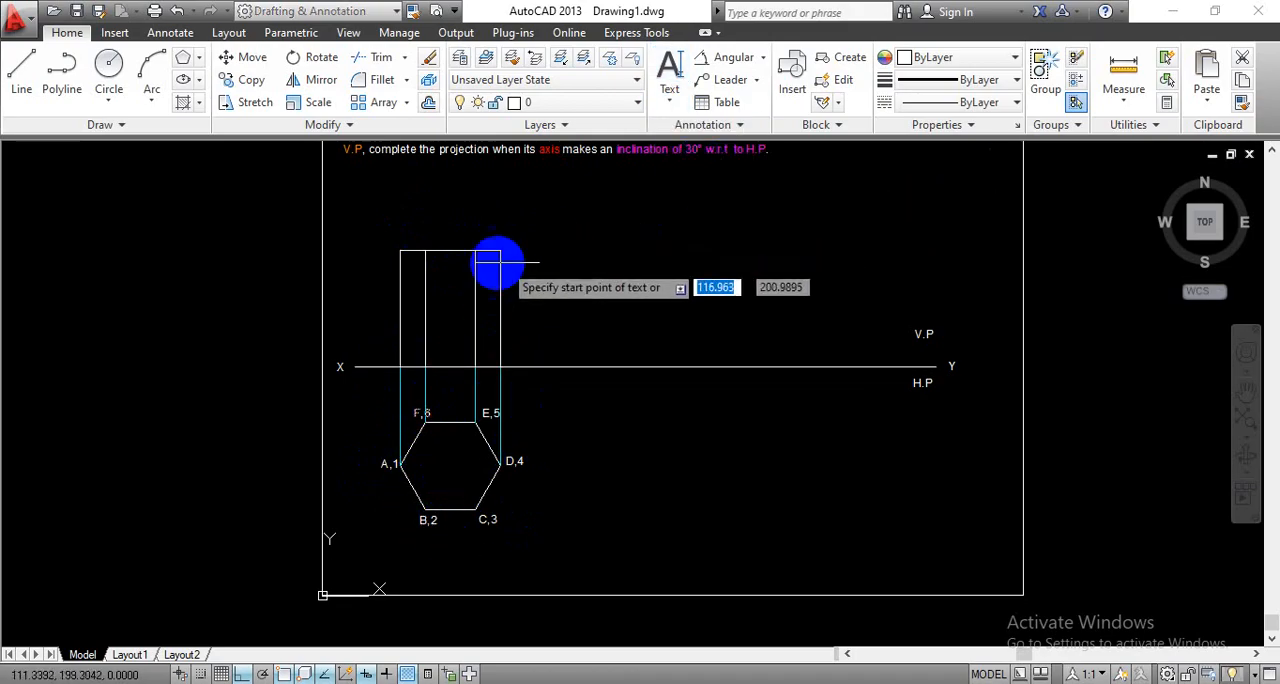
pyautogui.scroll(4, 402, 266)
pyautogui.scroll(1, 515, 275)
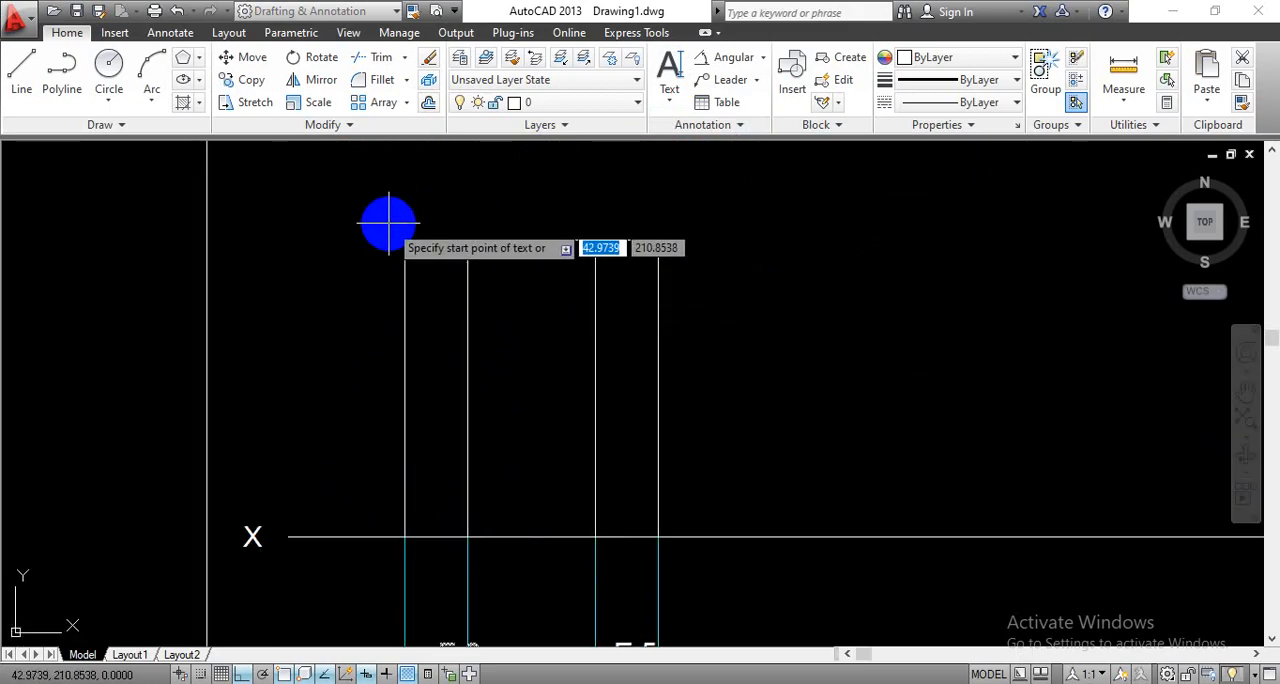
pyautogui.click(389, 224)
pyautogui.write('5')
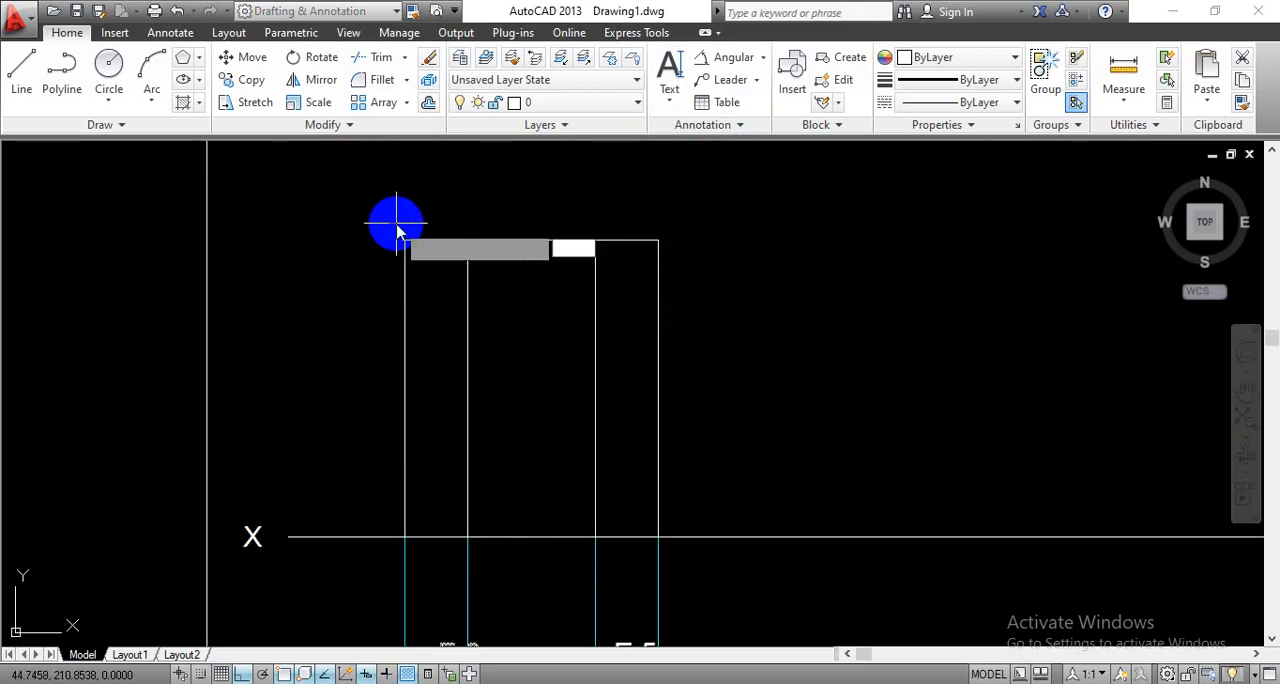
pyautogui.press('Return')
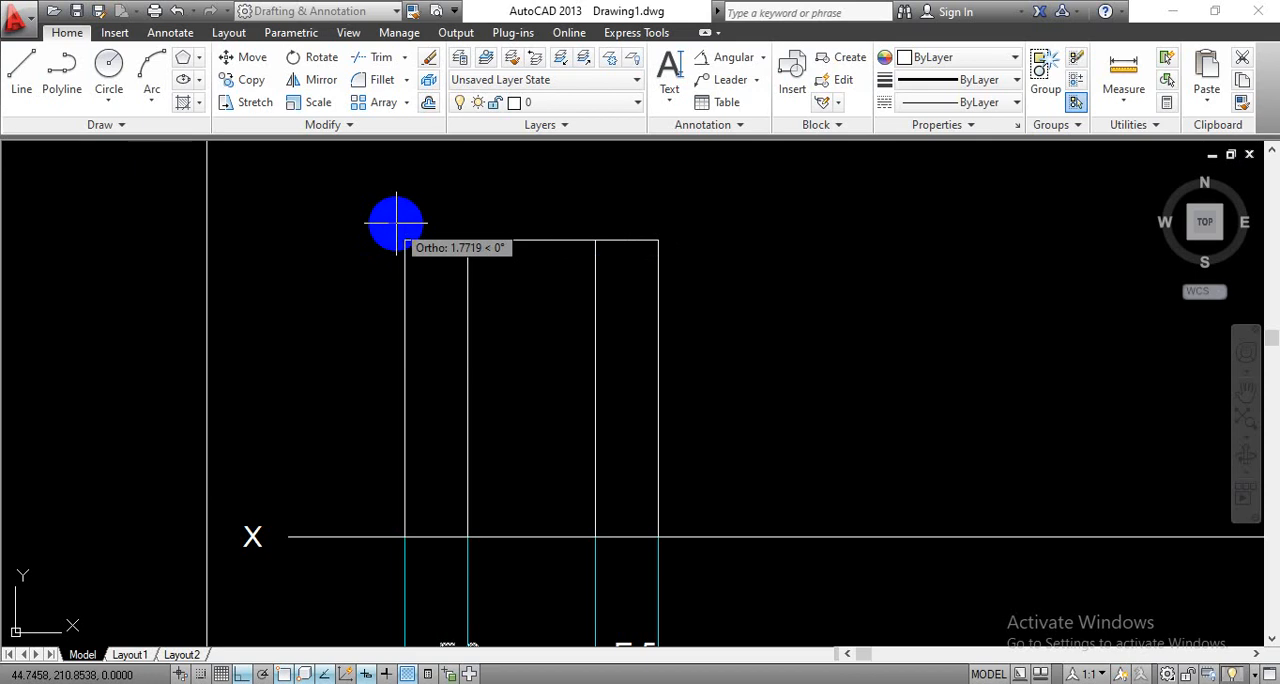
pyautogui.press('Return')
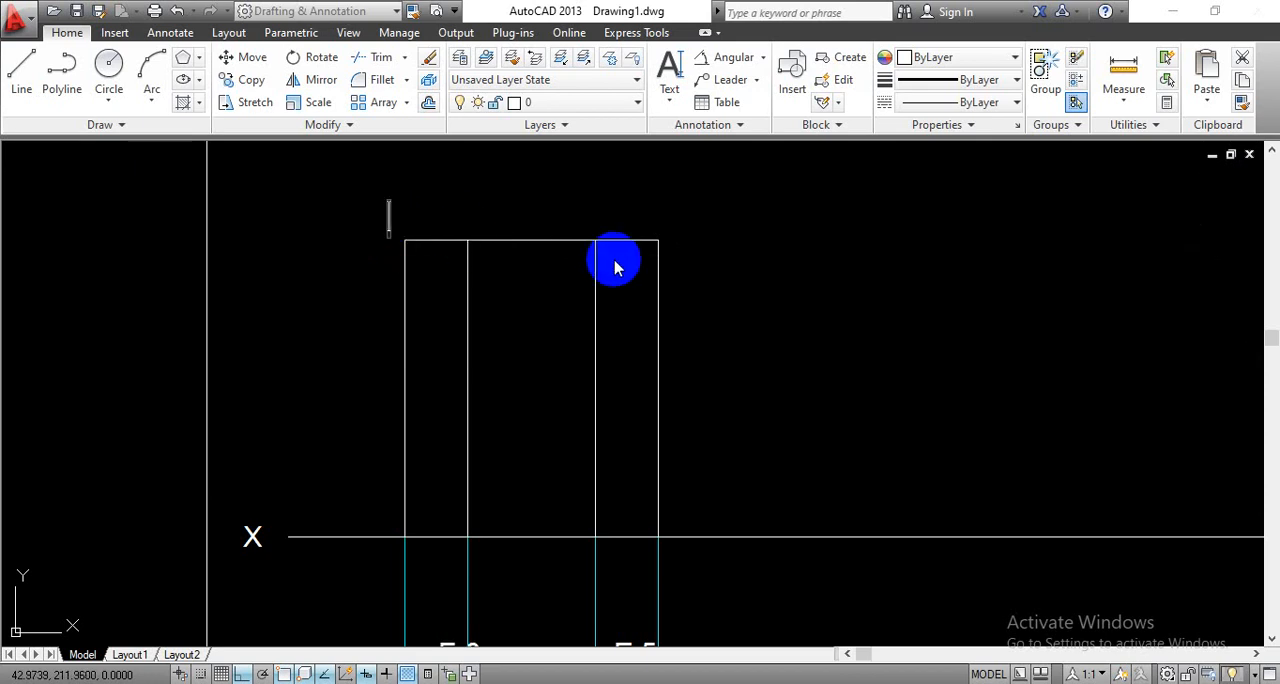
pyautogui.write('A')
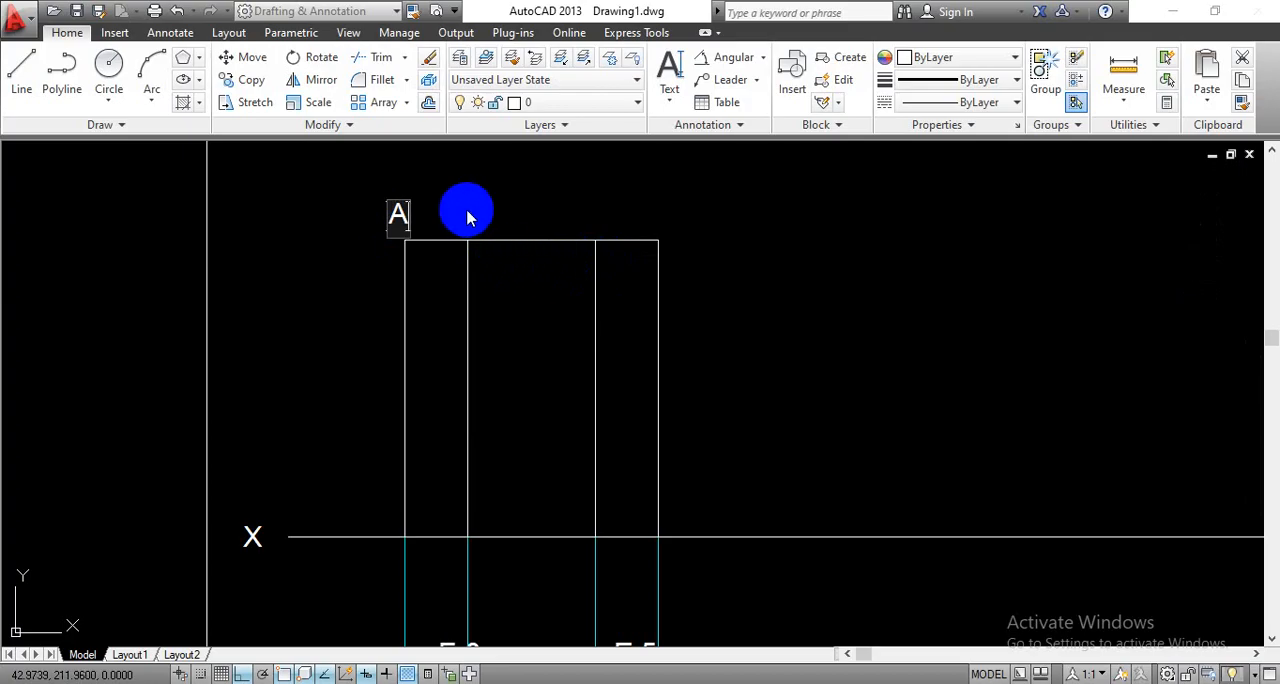
pyautogui.scroll(-4, 503, 240)
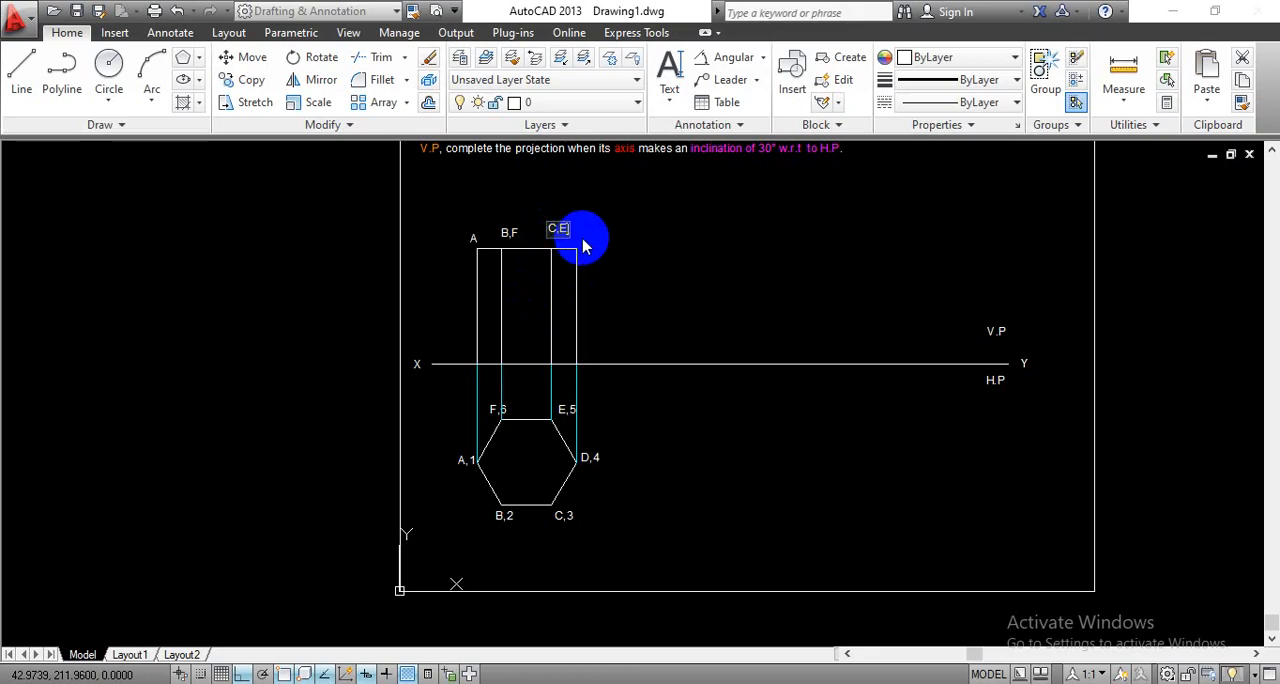
pyautogui.click(588, 237)
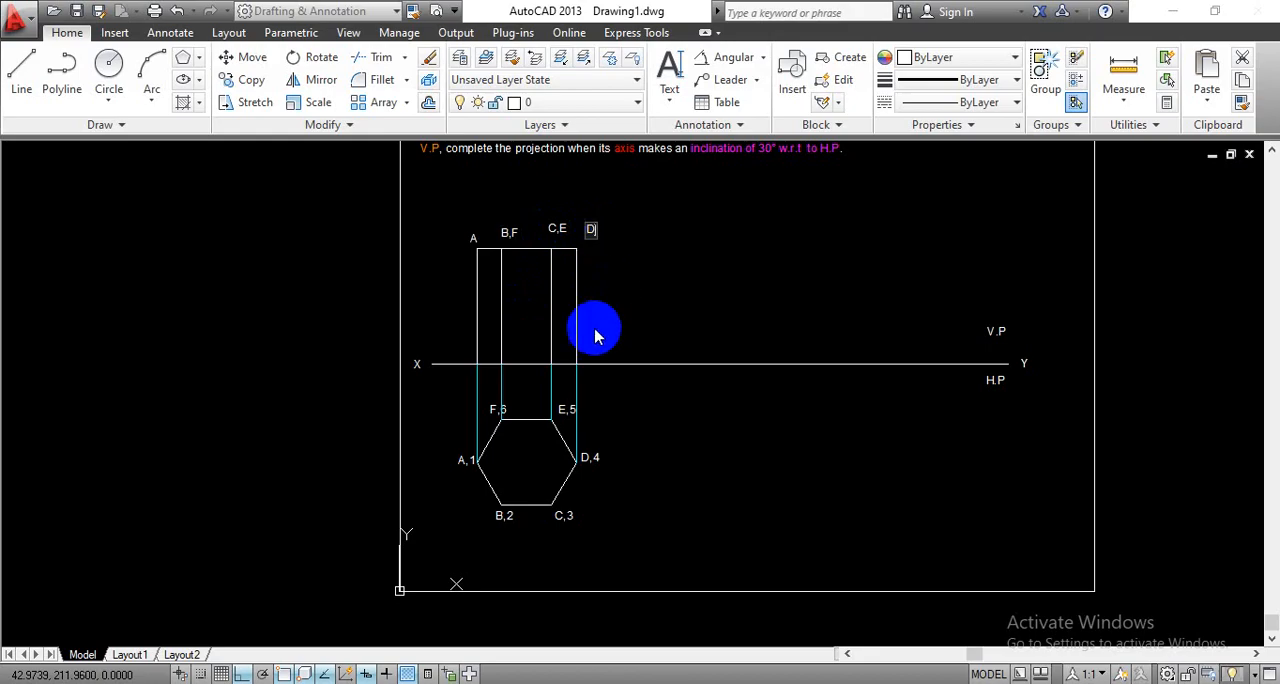
# - Label the front view's base points just below the XY line as 1; 2,6; 3,5; and 4
pyautogui.scroll(2, 480, 393)
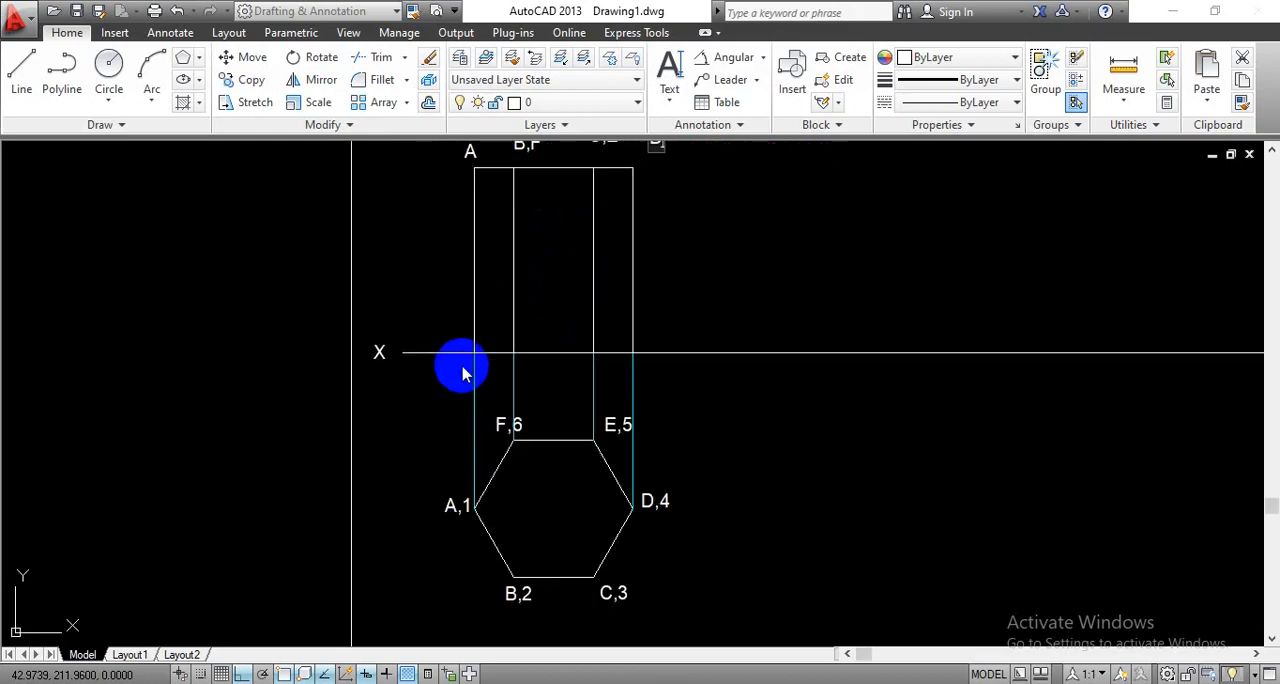
pyautogui.click(462, 364)
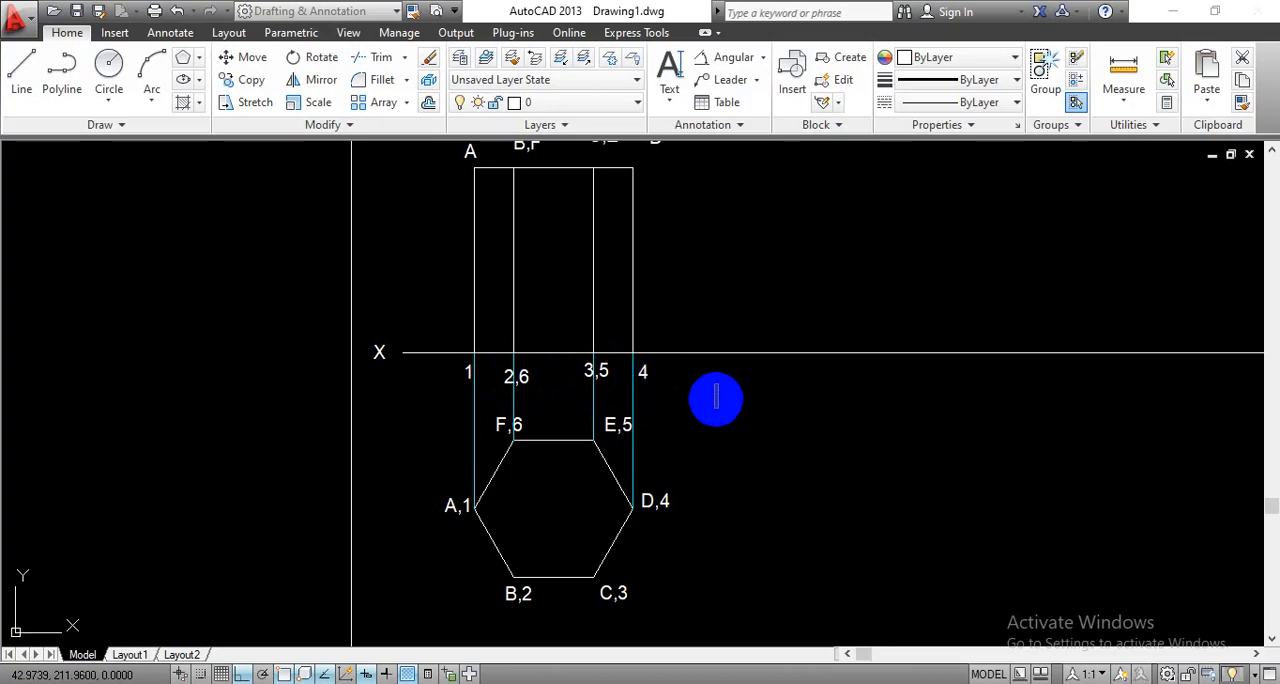
pyautogui.press('Escape')
pyautogui.scroll(4, 590, 498)
pyautogui.scroll(-4, 613, 480)
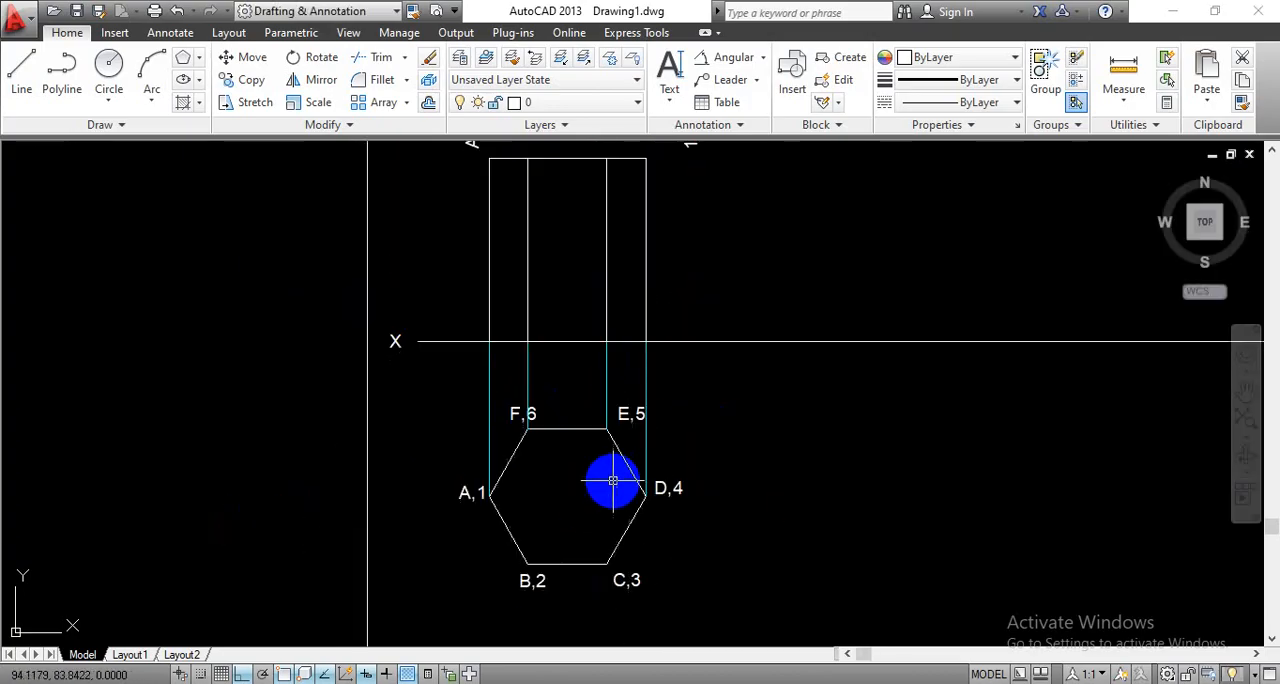
pyautogui.scroll(-2, 613, 480)
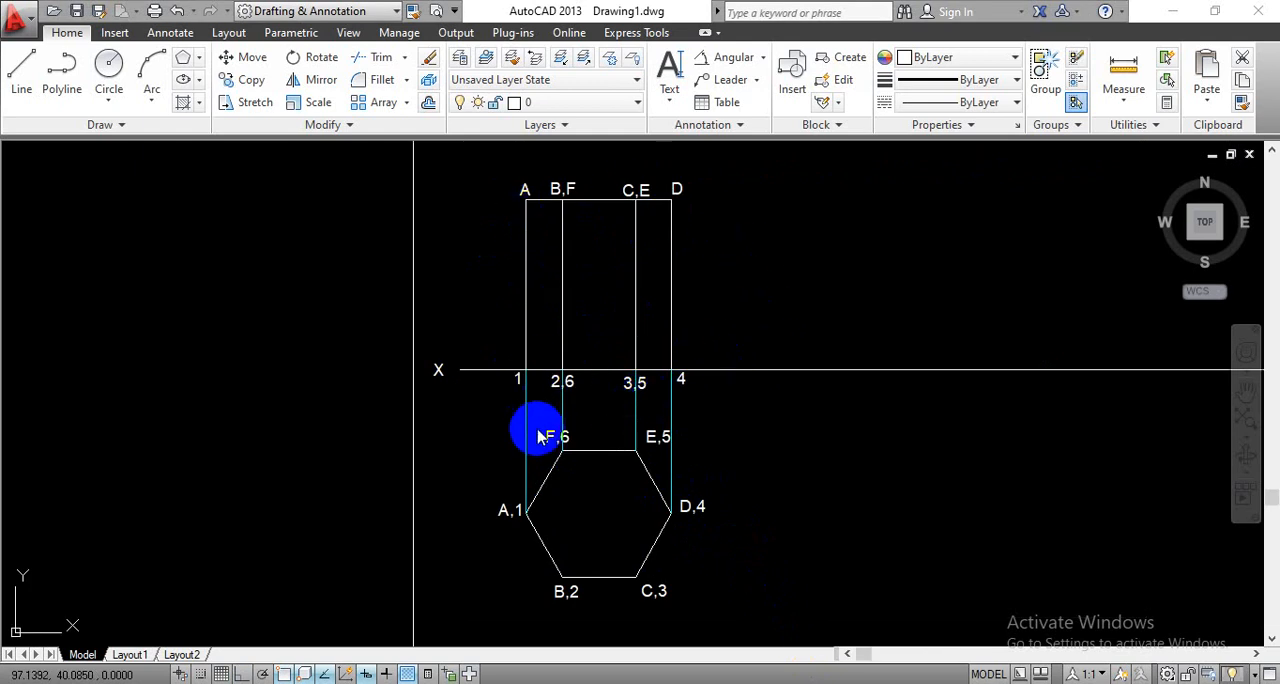
# - Make the axis layer current and draw a vertical line from the midpoint of hexagon edge F,6–E,5 perpendicular to the XY line
pyautogui.click(598, 110)
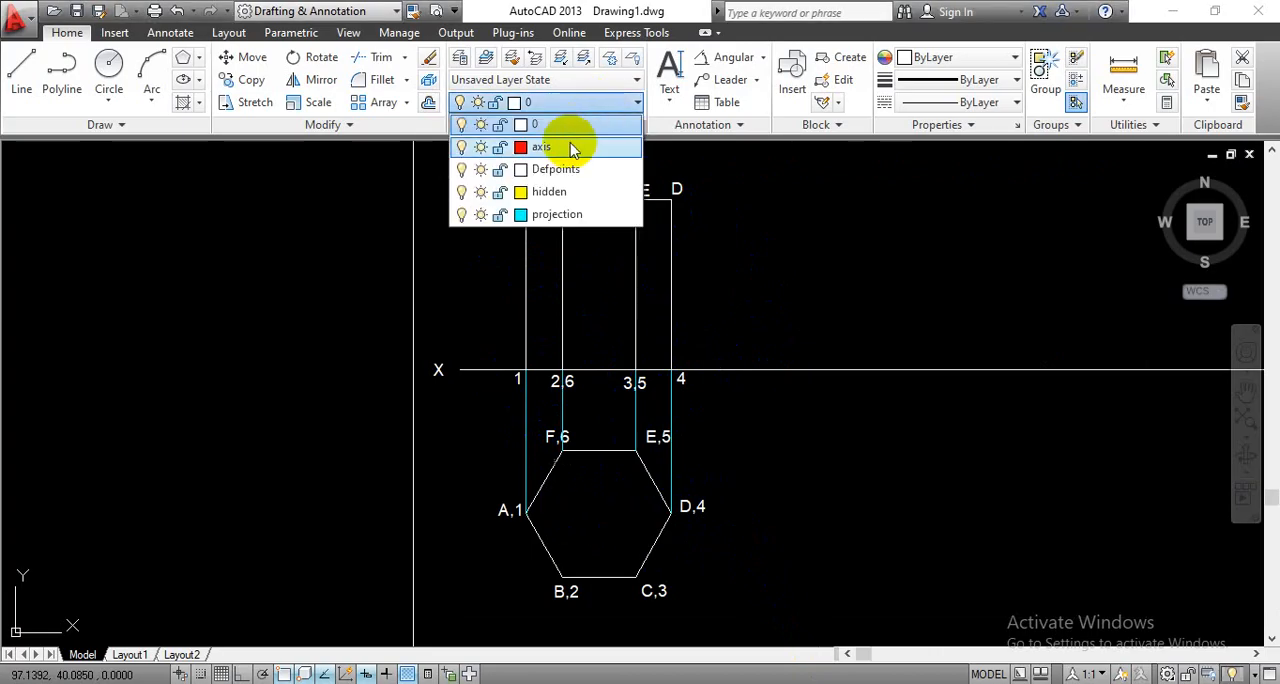
pyautogui.click(572, 150)
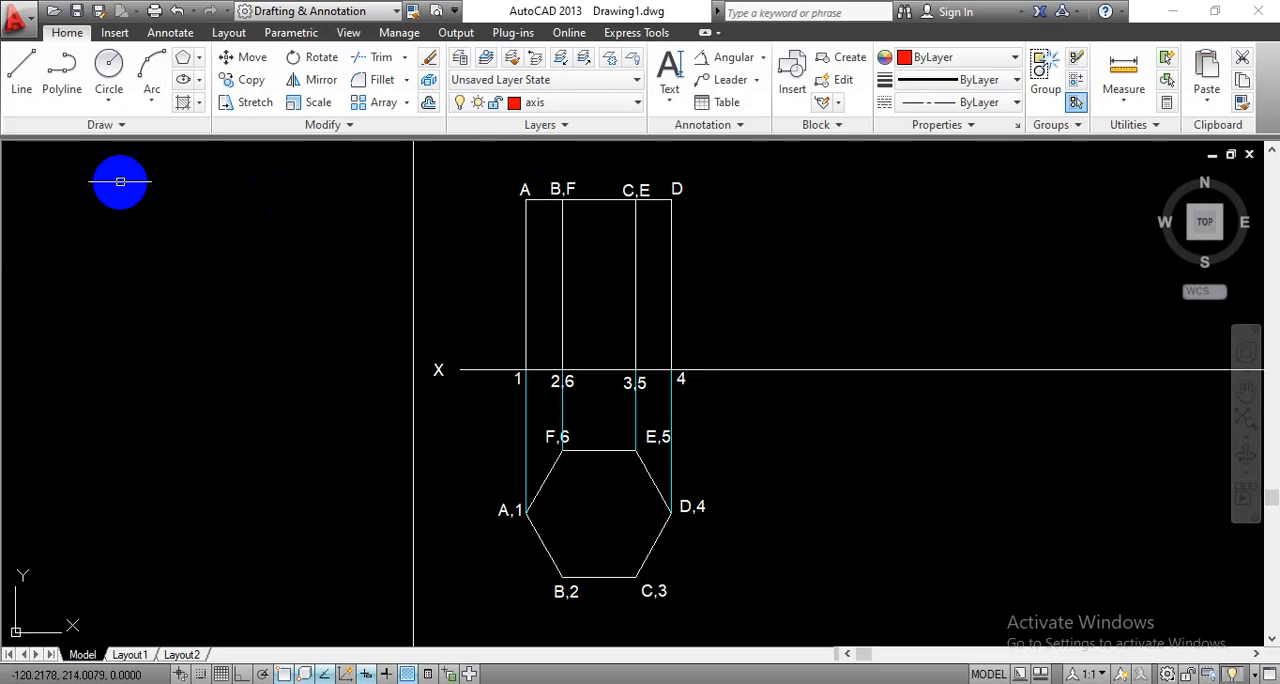
pyautogui.click(24, 88)
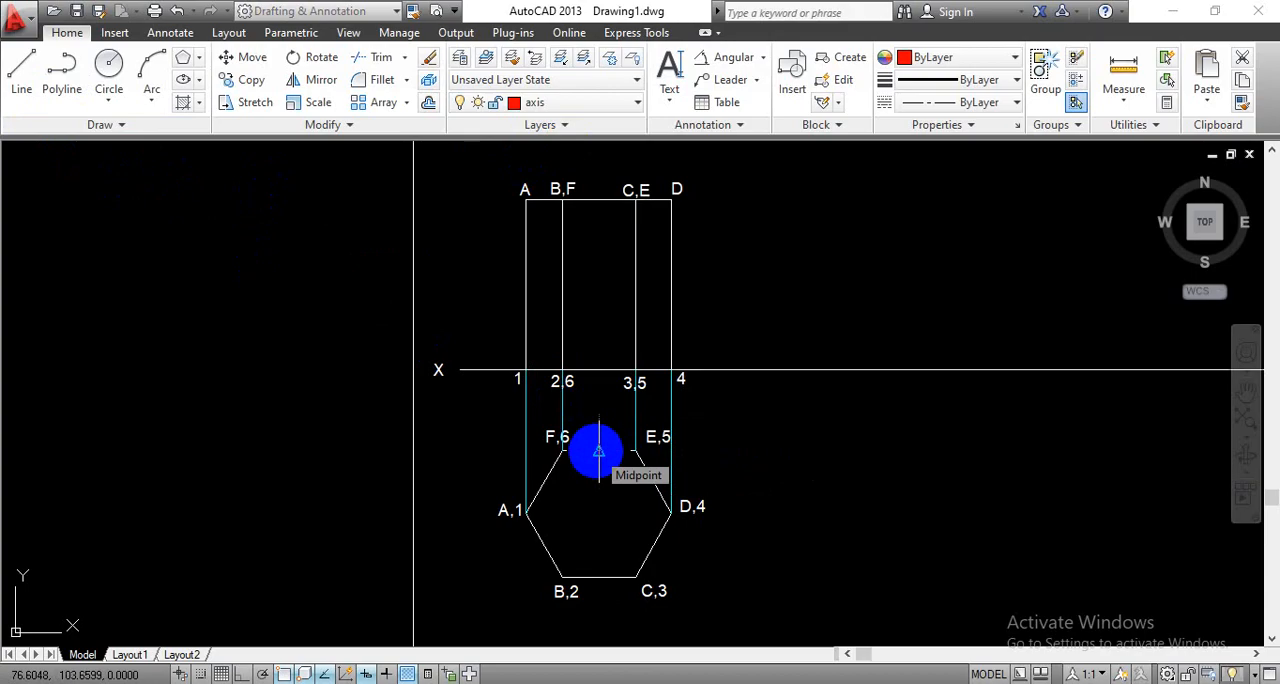
pyautogui.click(598, 451)
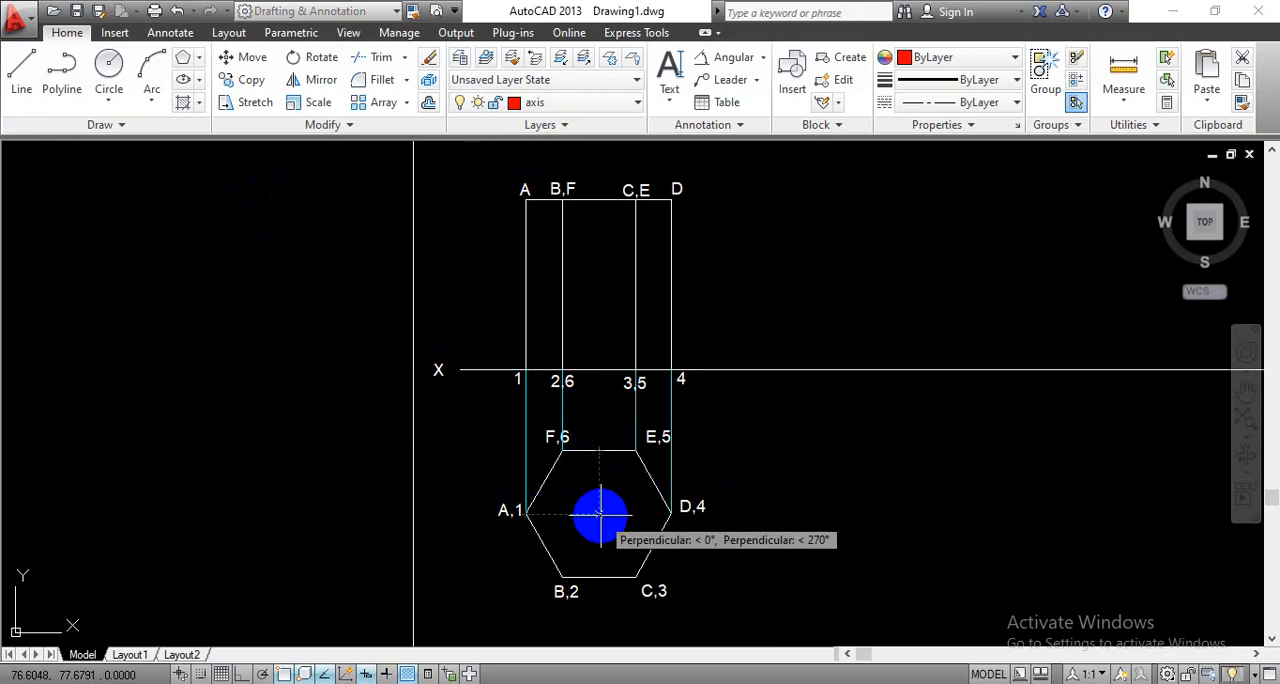
pyautogui.click(598, 451)
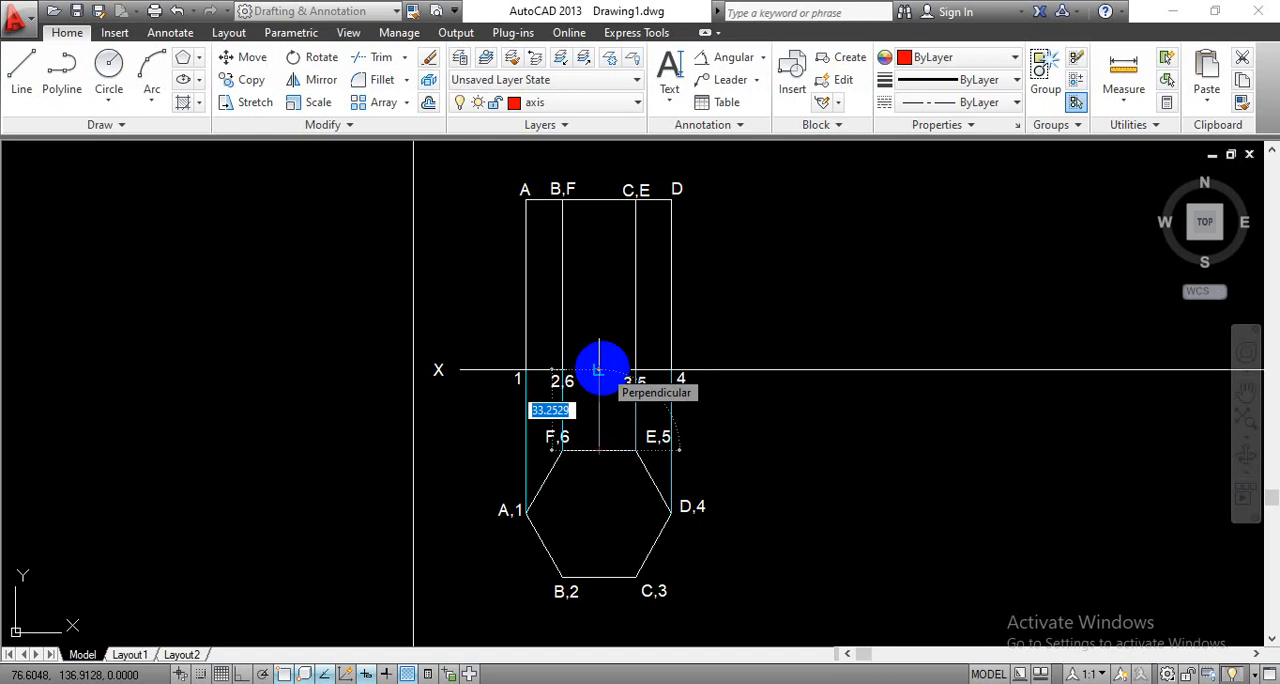
pyautogui.click(598, 370)
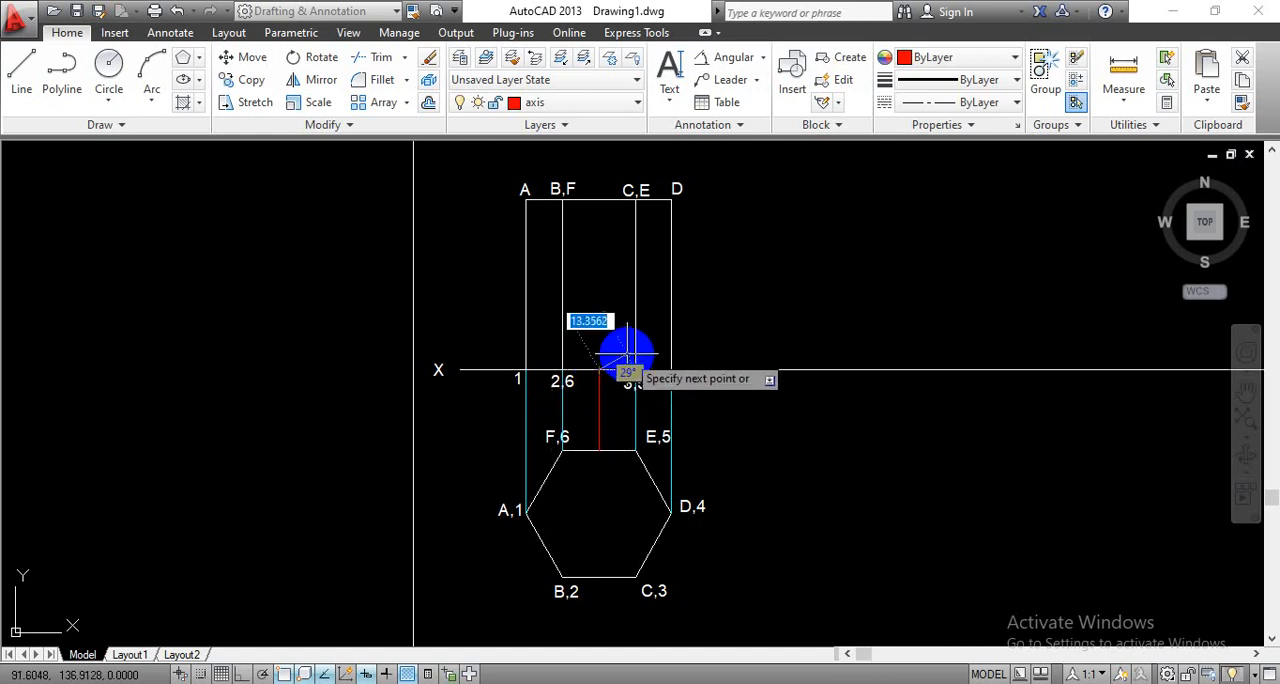
pyautogui.press('Escape')
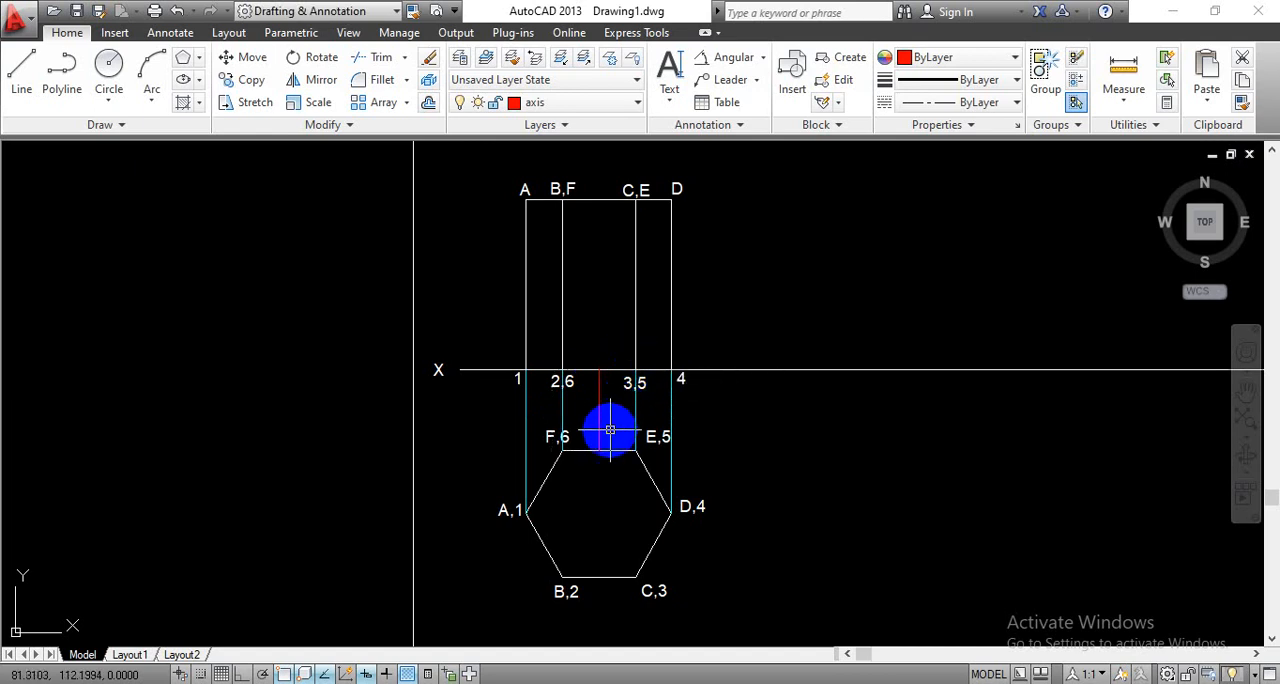
# - Draw a 70 mm vertical axis line upward from the base edge's midpoint to the front view's top edge
pyautogui.scroll(4, 608, 429)
pyautogui.scroll(-4, 586, 320)
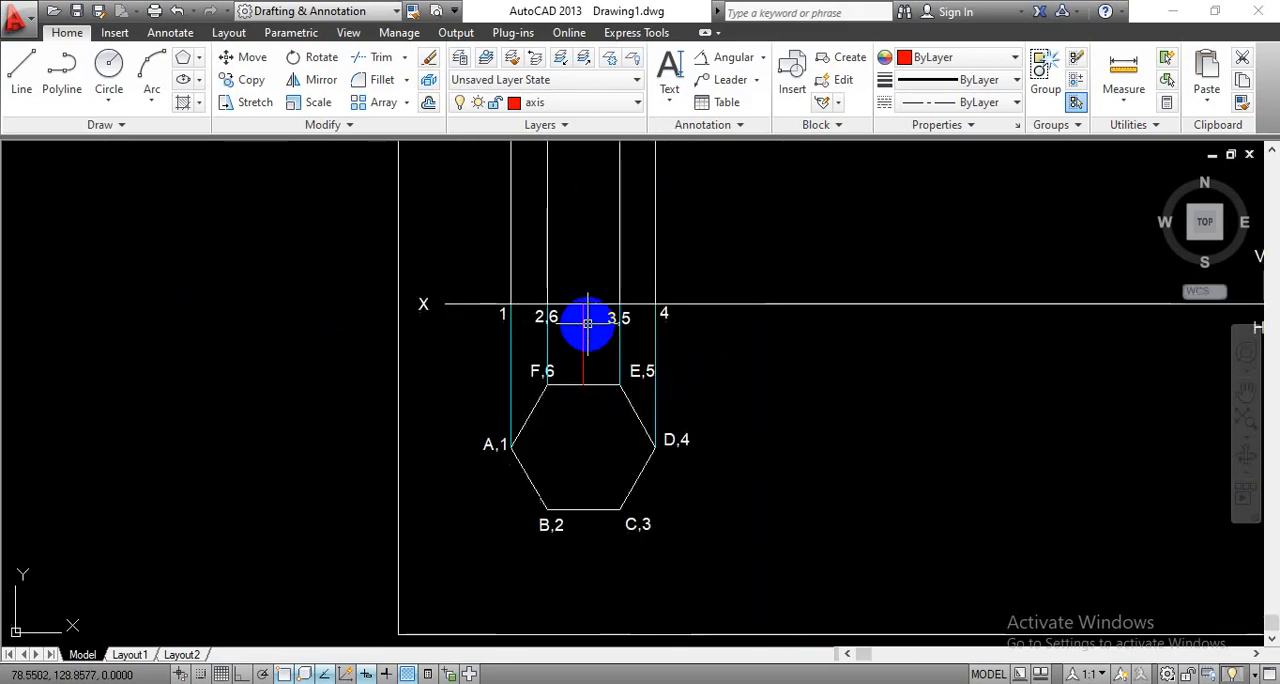
pyautogui.moveTo(751, 263)
pyautogui.mouseDown(button='middle')
pyautogui.moveTo(761, 335)
pyautogui.moveTo(734, 360)
pyautogui.mouseUp(button='middle')
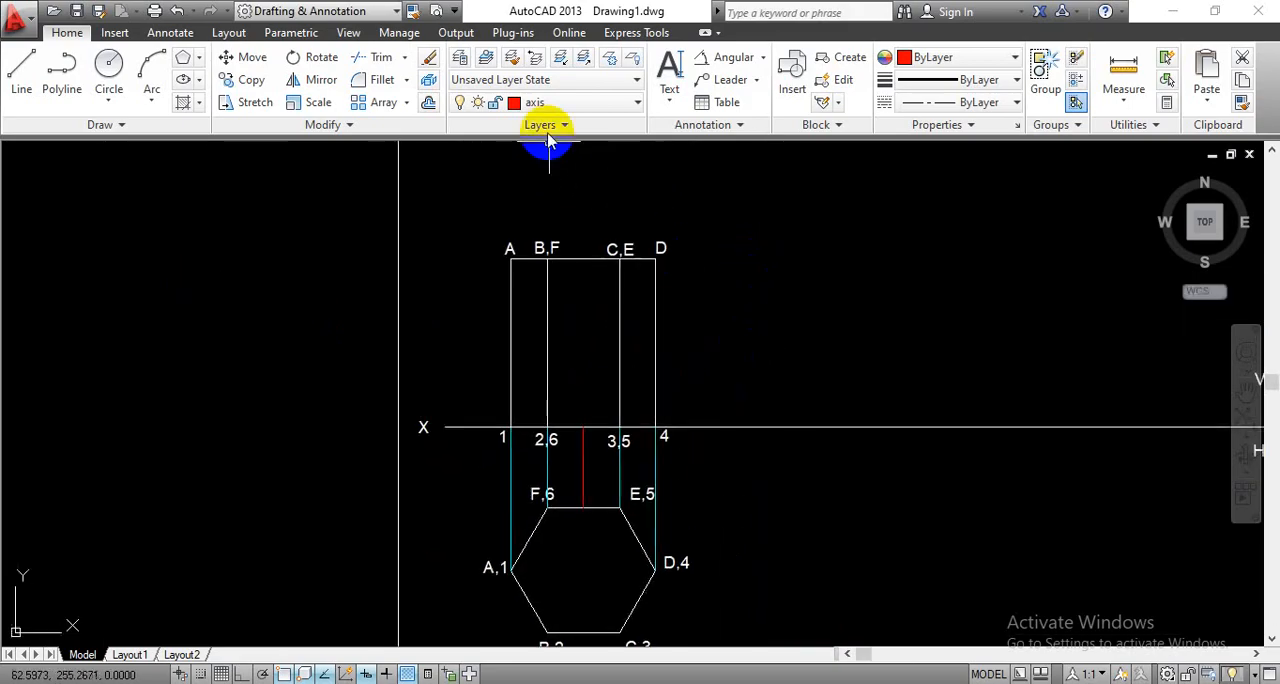
pyautogui.click(28, 88)
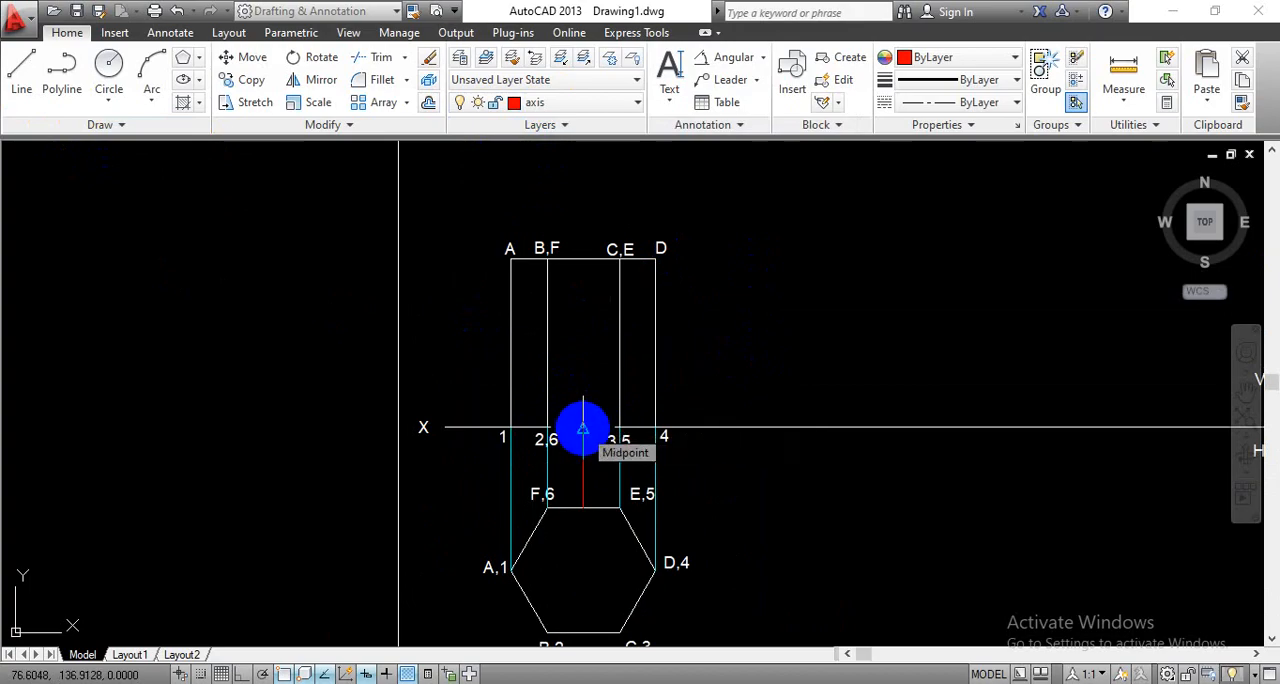
pyautogui.click(583, 429)
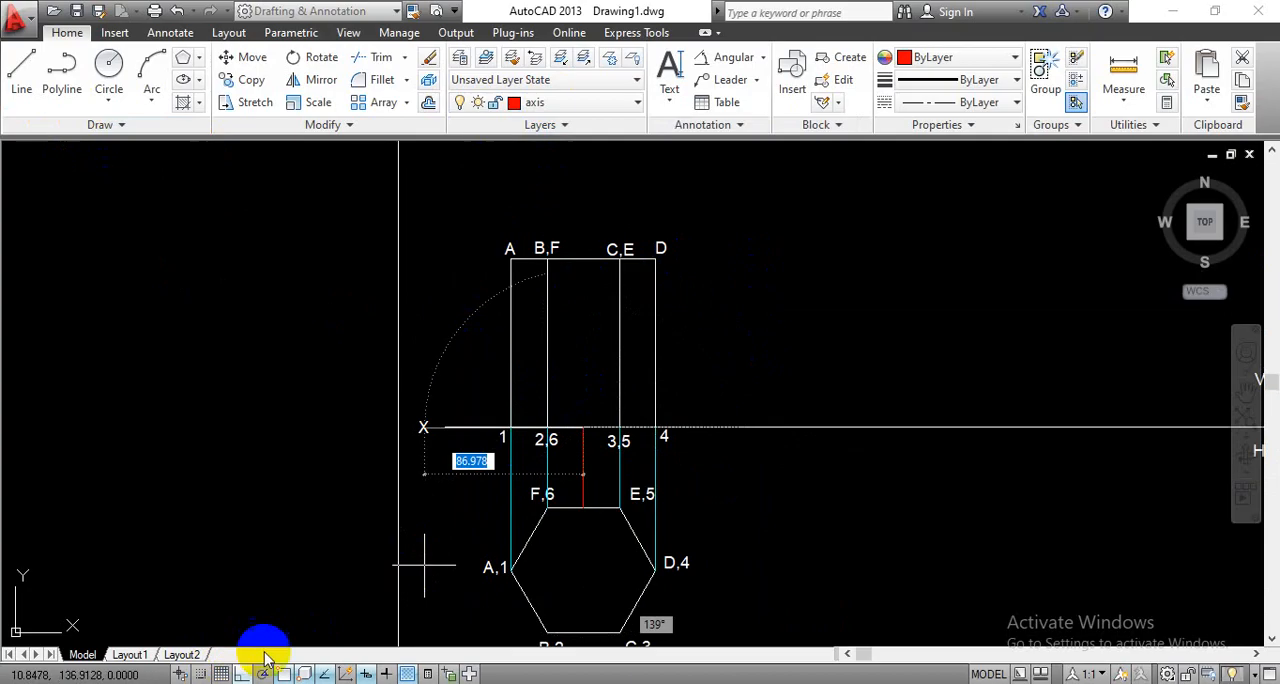
pyautogui.write('70')
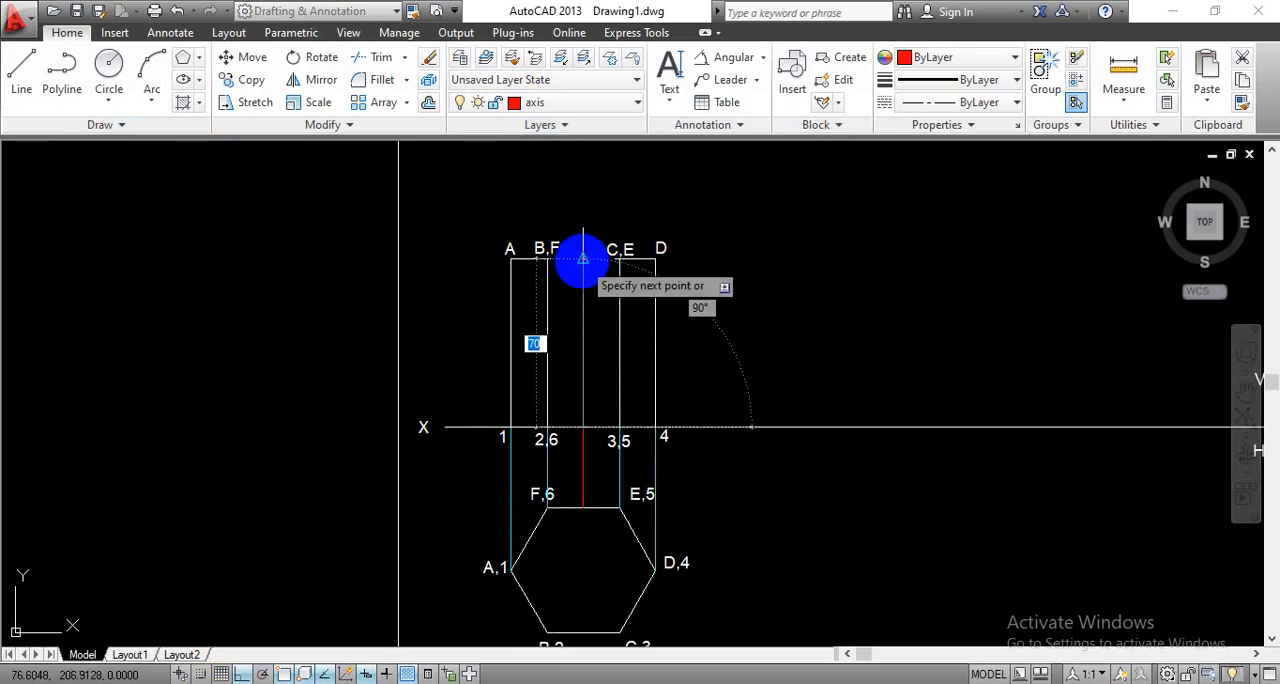
pyautogui.press('Return')
pyautogui.press('Escape')
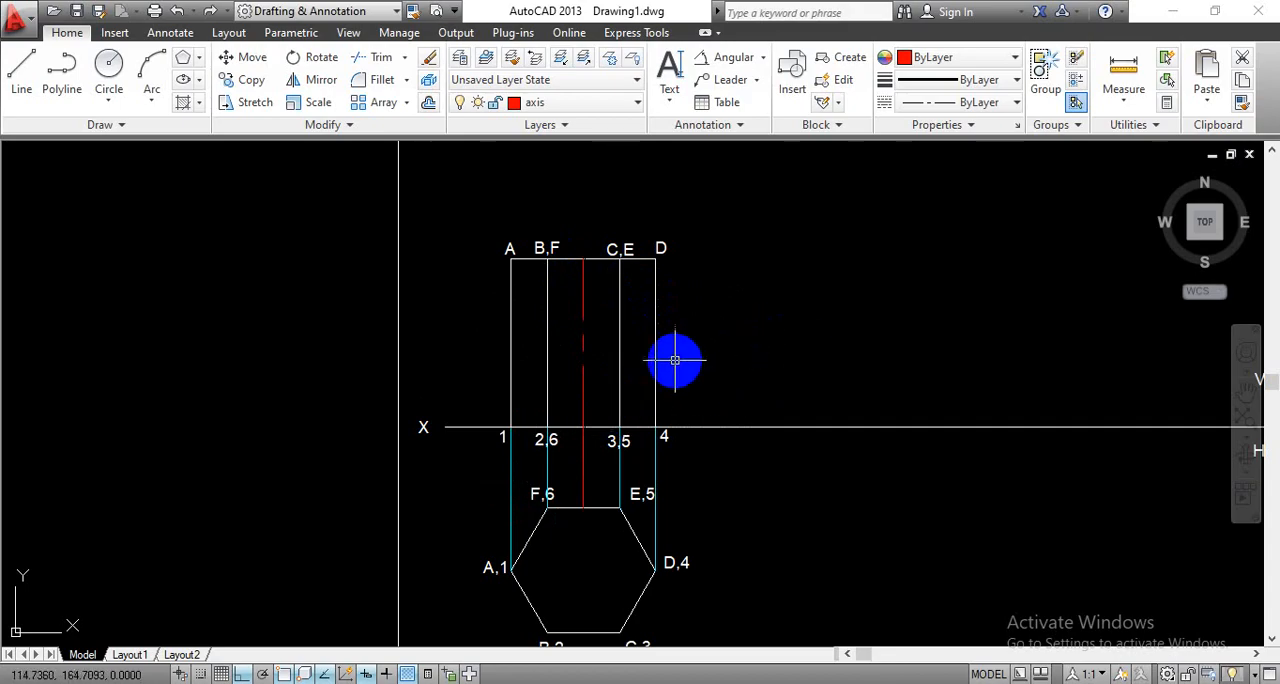
pyautogui.scroll(-1, 608, 394)
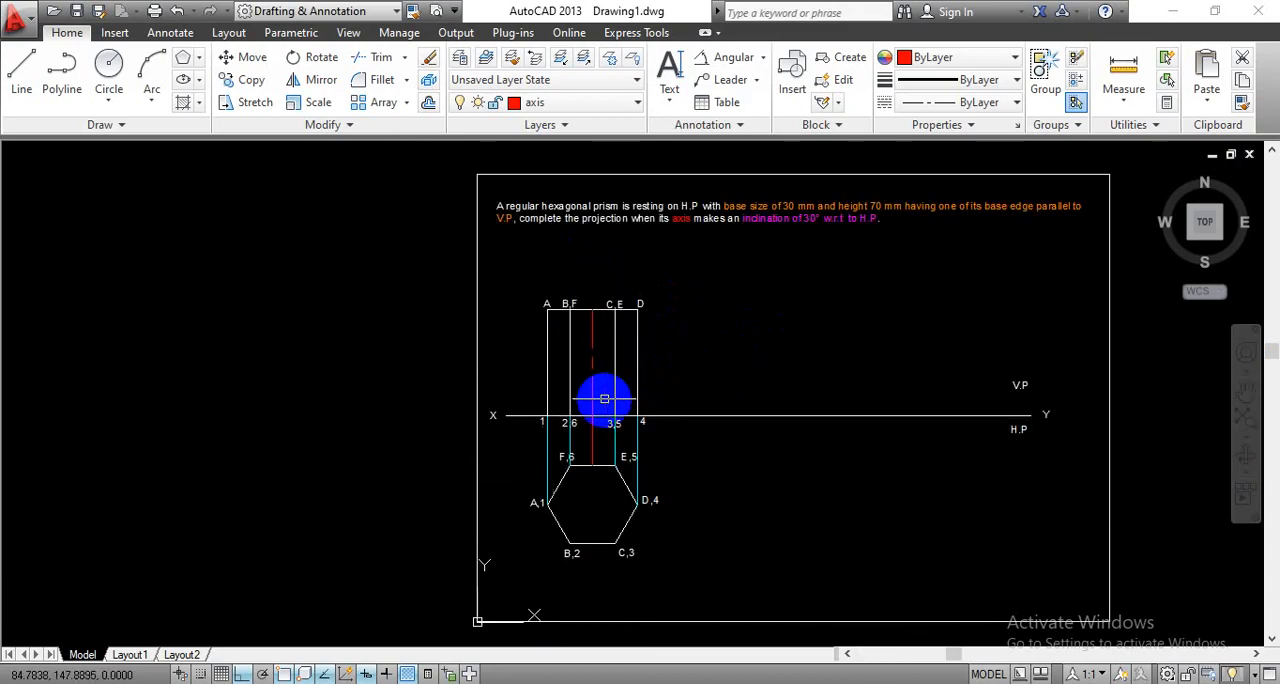
# - Copy the labelled front view and its axis about 87 mm along the XY line, using corner 4 as the base point
pyautogui.moveTo(765, 470)
pyautogui.mouseDown(button='middle')
pyautogui.moveTo(580, 457)
pyautogui.moveTo(591, 457)
pyautogui.mouseUp(button='middle')
pyautogui.scroll(2, 456, 402)
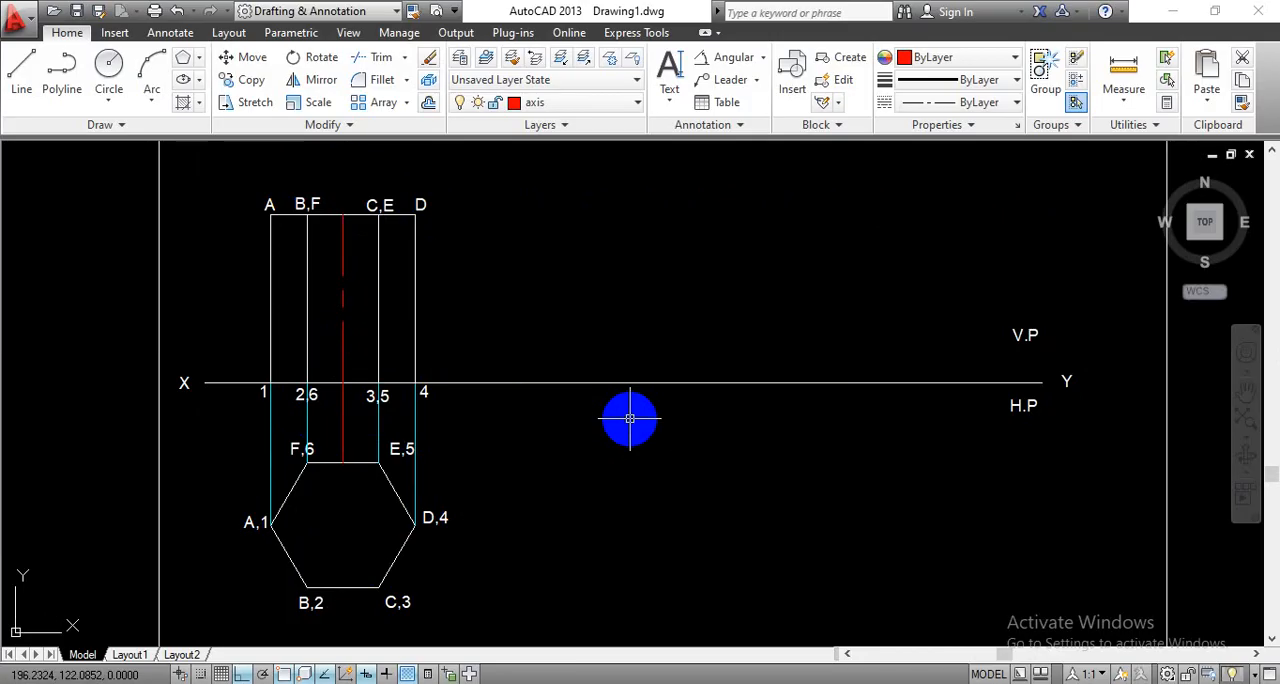
pyautogui.scroll(-2, 630, 418)
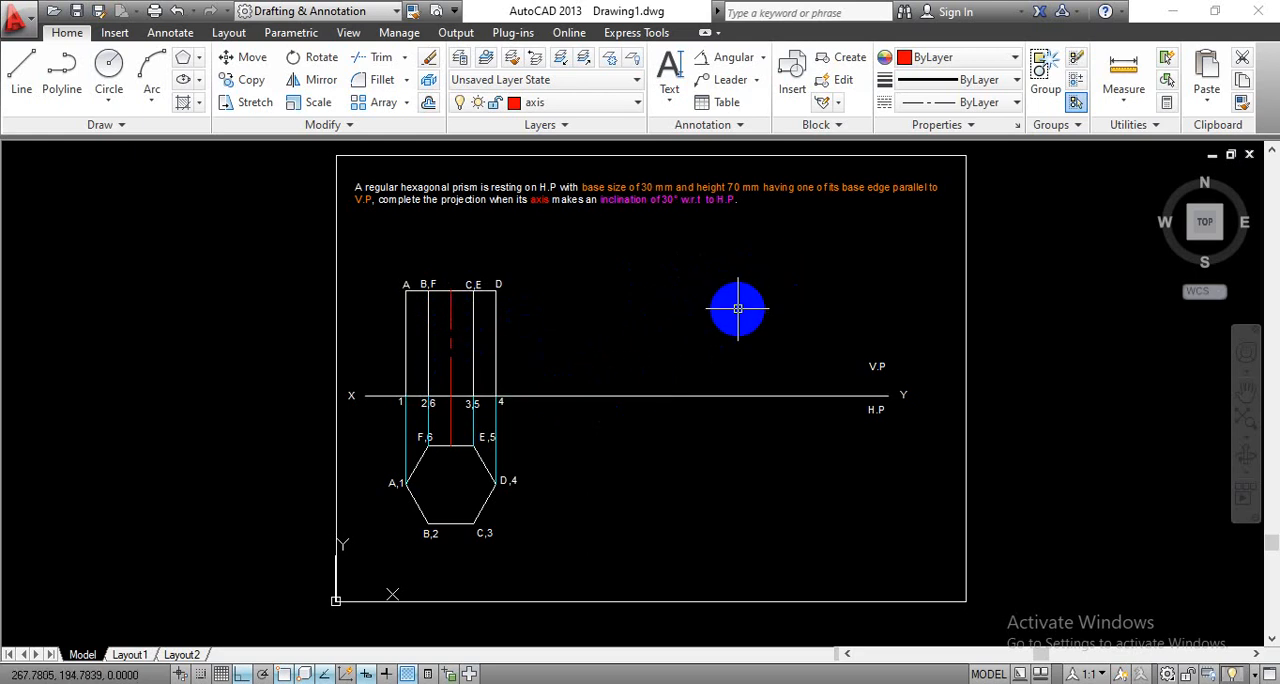
pyautogui.click(242, 102)
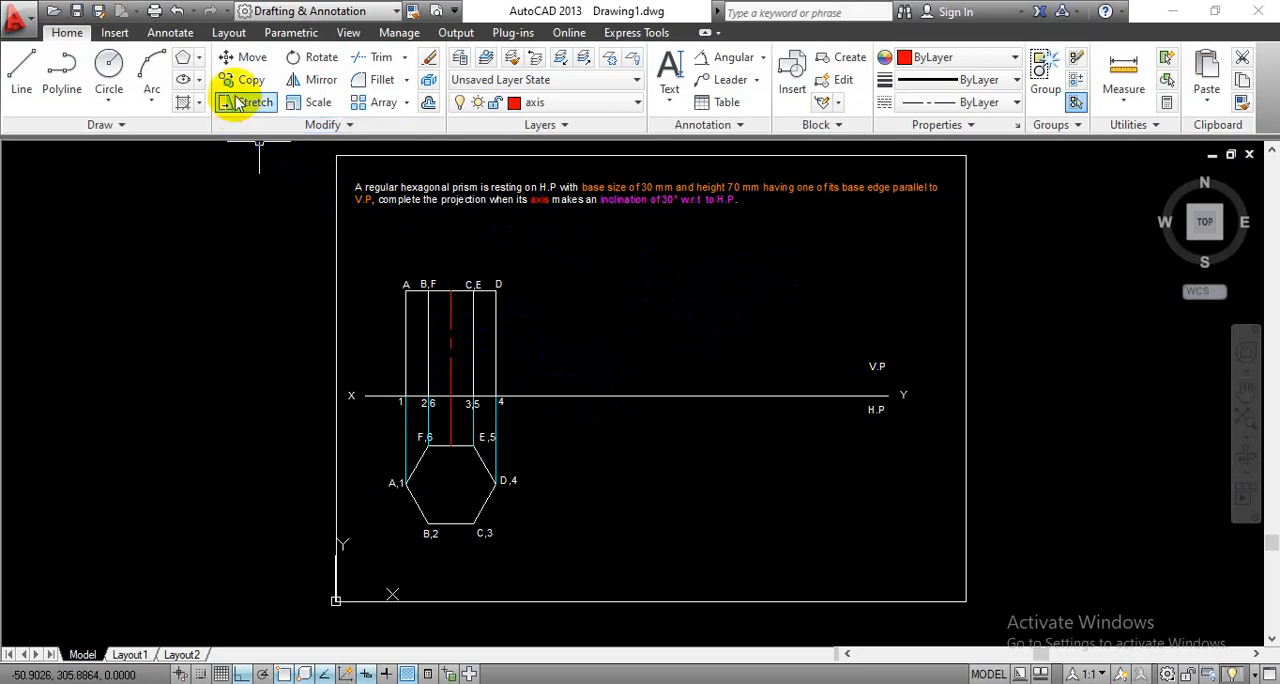
pyautogui.click(386, 273)
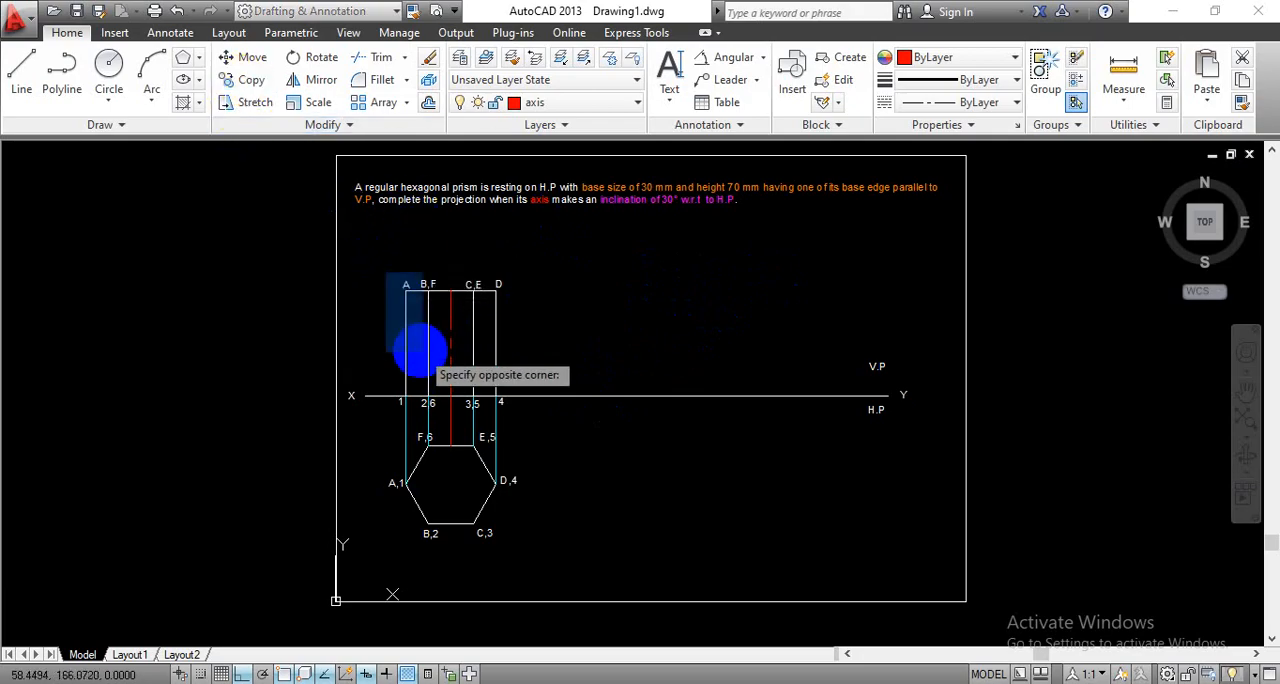
pyautogui.click(508, 418)
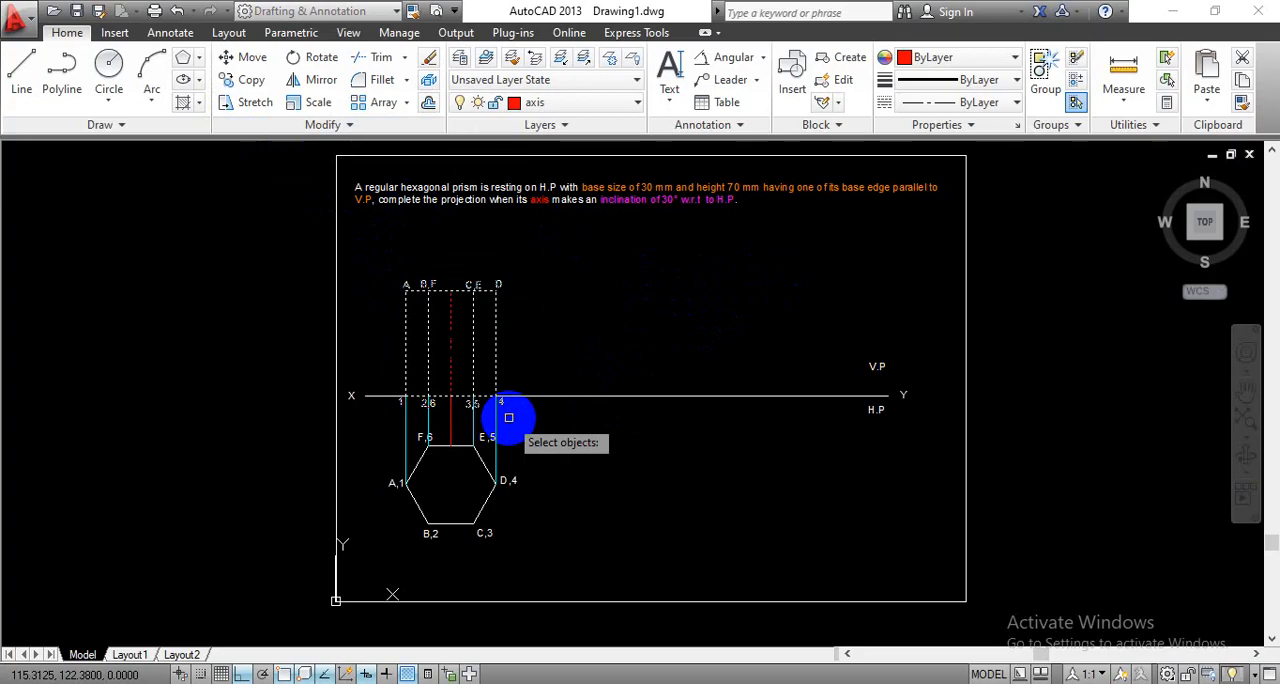
pyautogui.press('Return')
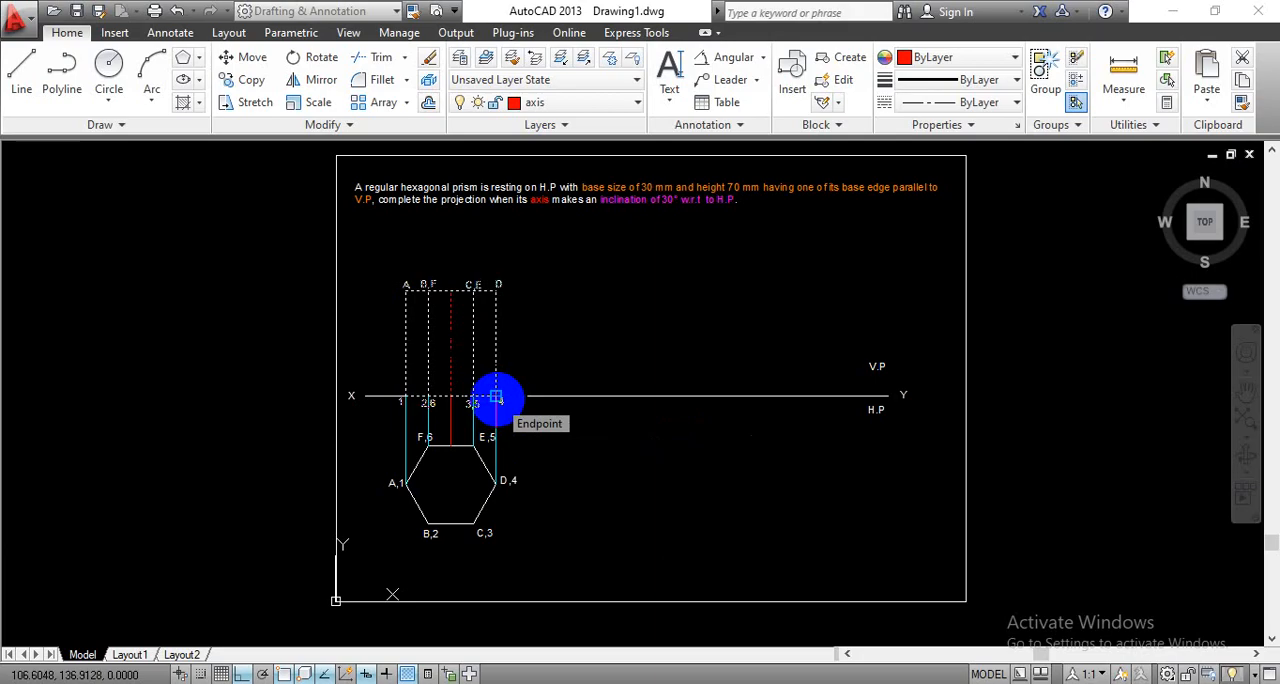
pyautogui.click(496, 397)
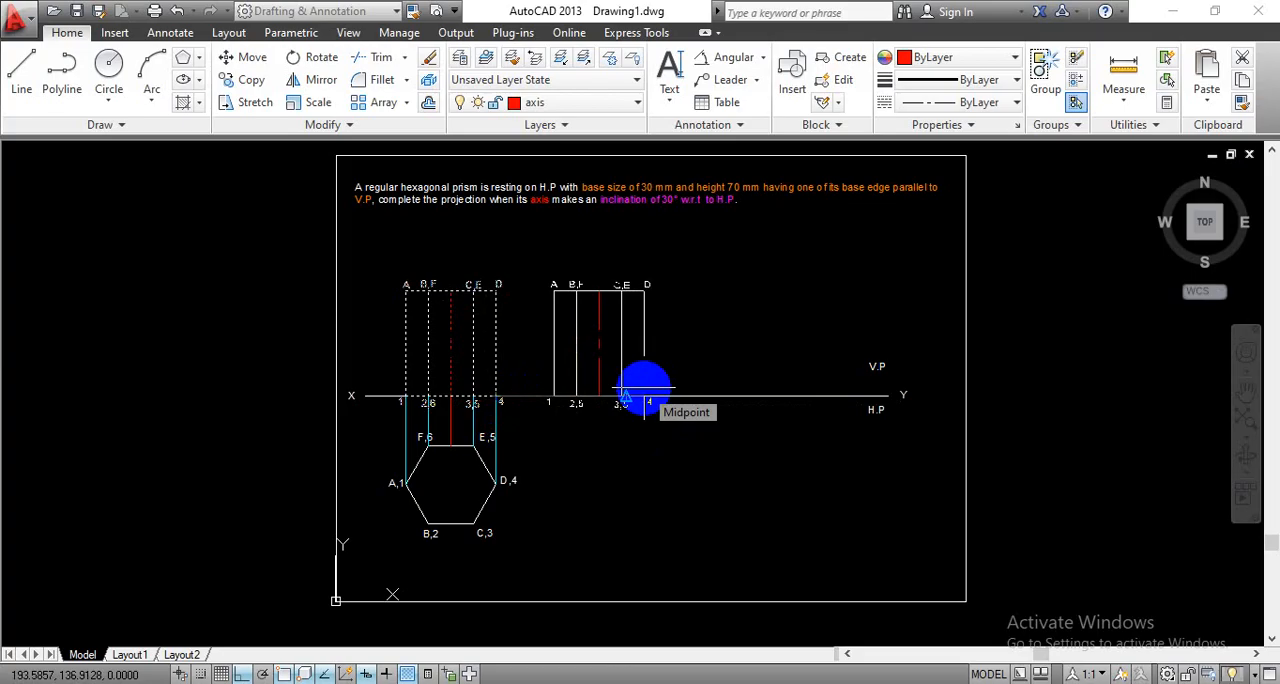
pyautogui.click(644, 396)
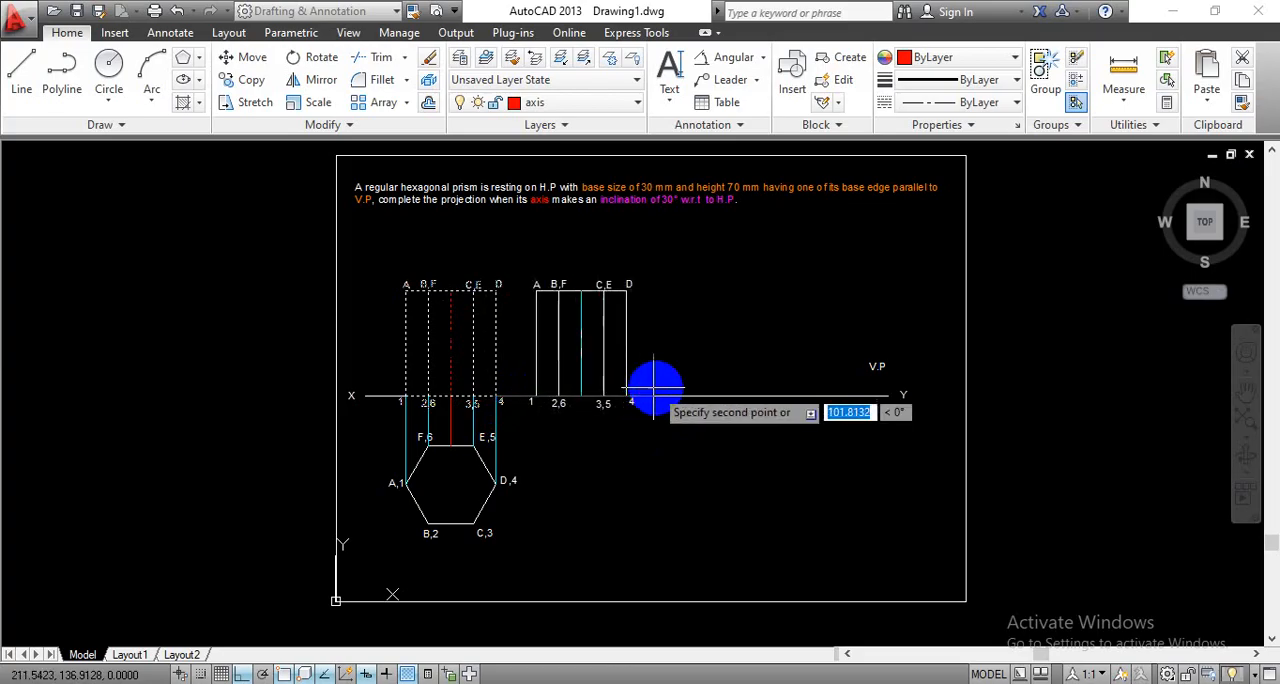
pyautogui.press('Escape')
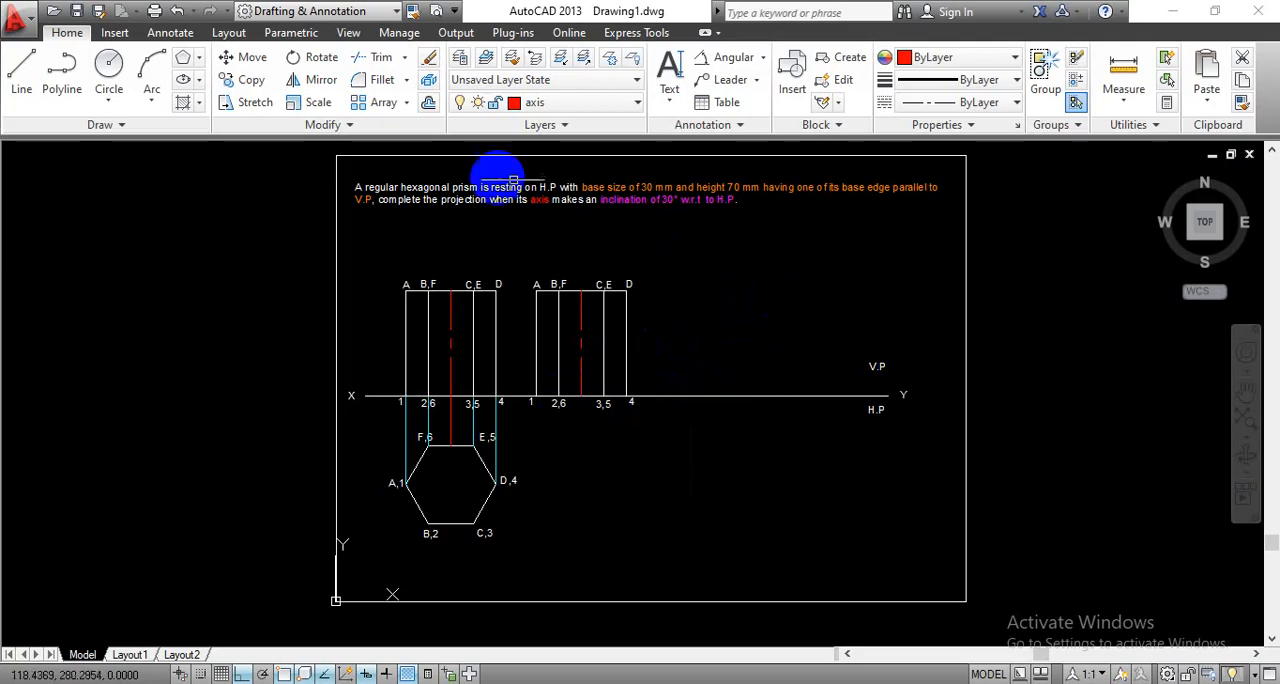
# - Rotate the copied front view with its labels and axis by -60° about corner 4, with Ortho mode off
pyautogui.click(315, 62)
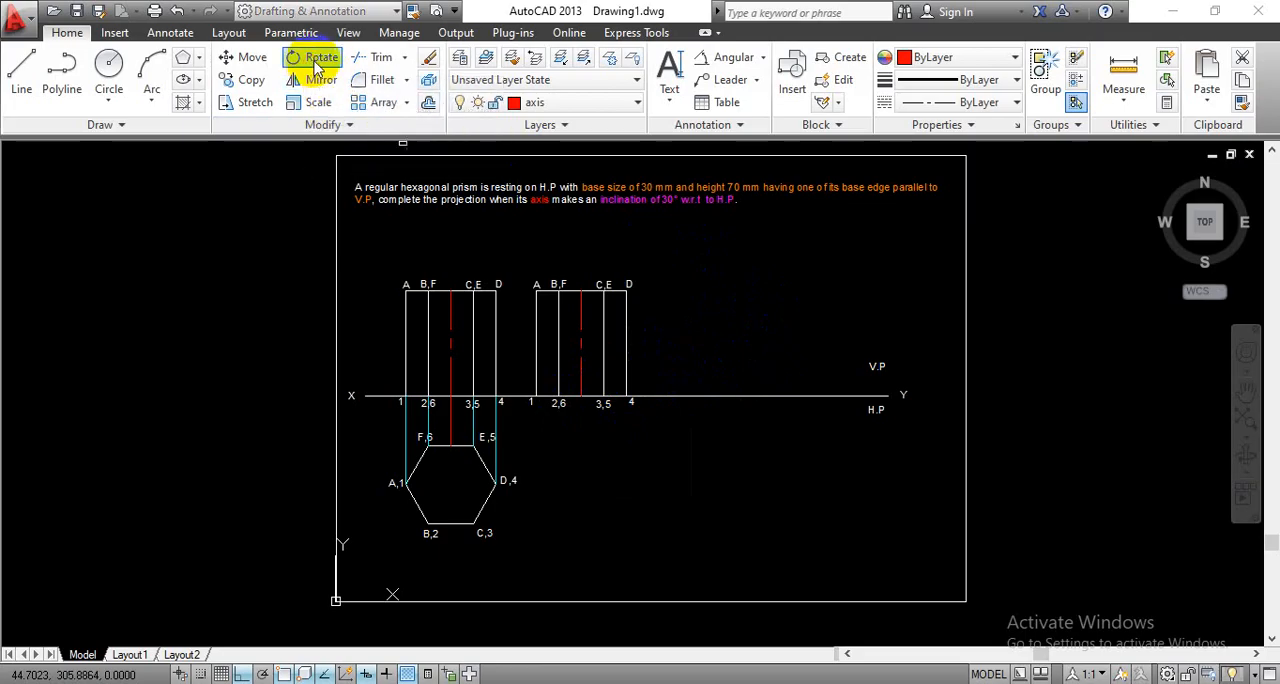
pyautogui.click(520, 271)
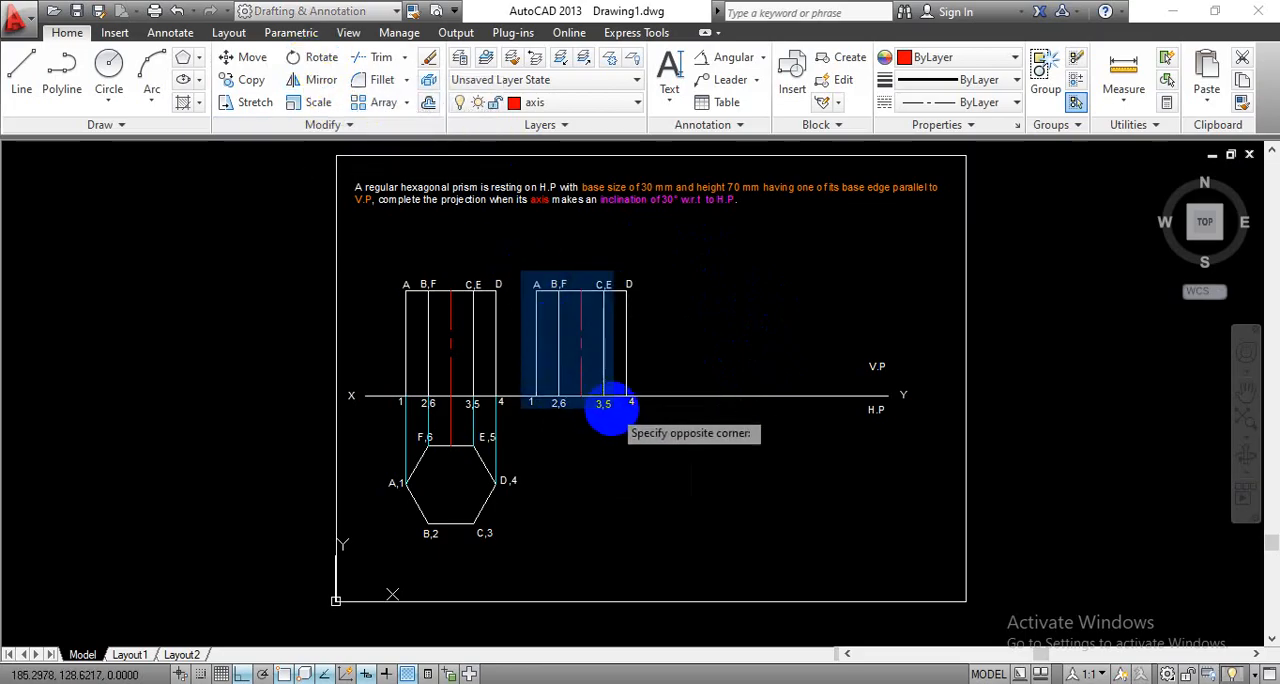
pyautogui.click(643, 418)
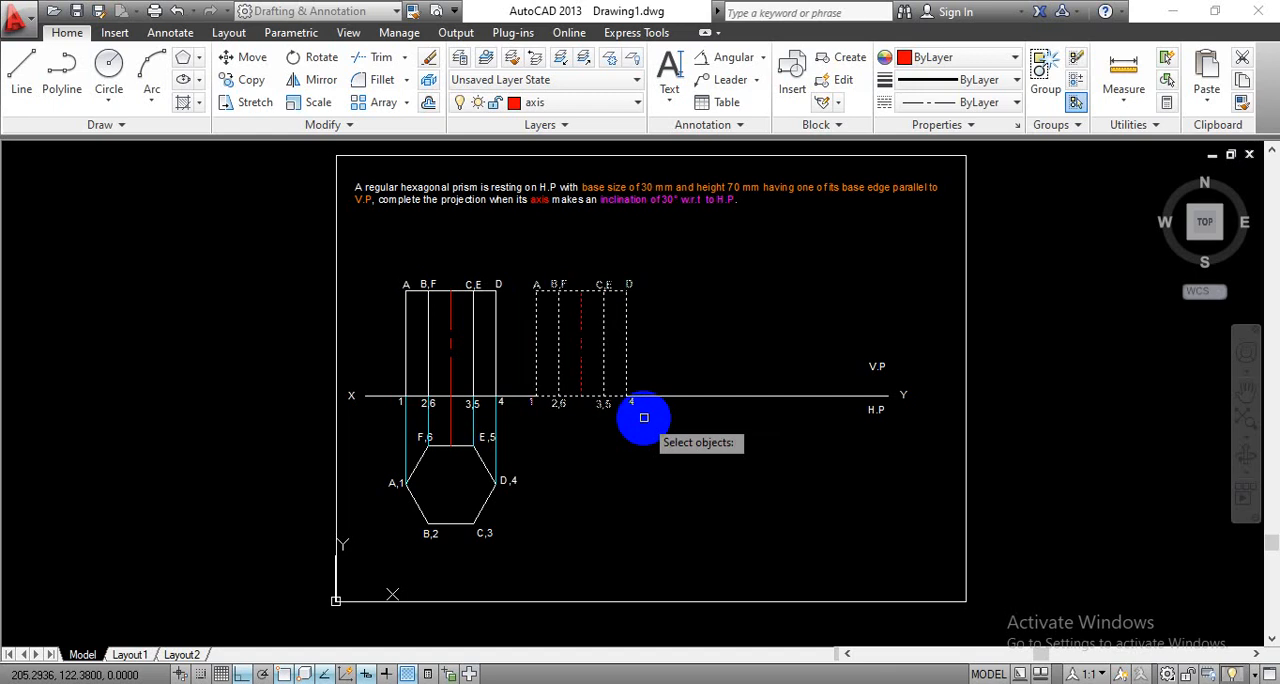
pyautogui.press('Return')
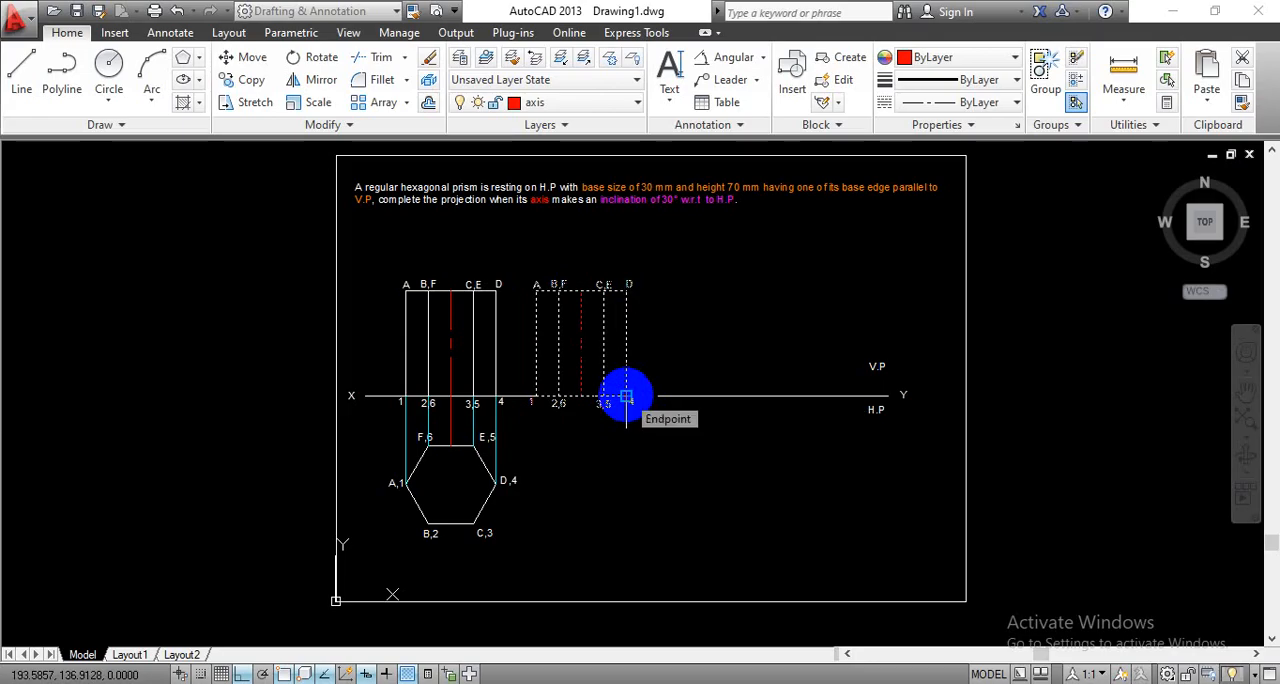
pyautogui.click(626, 397)
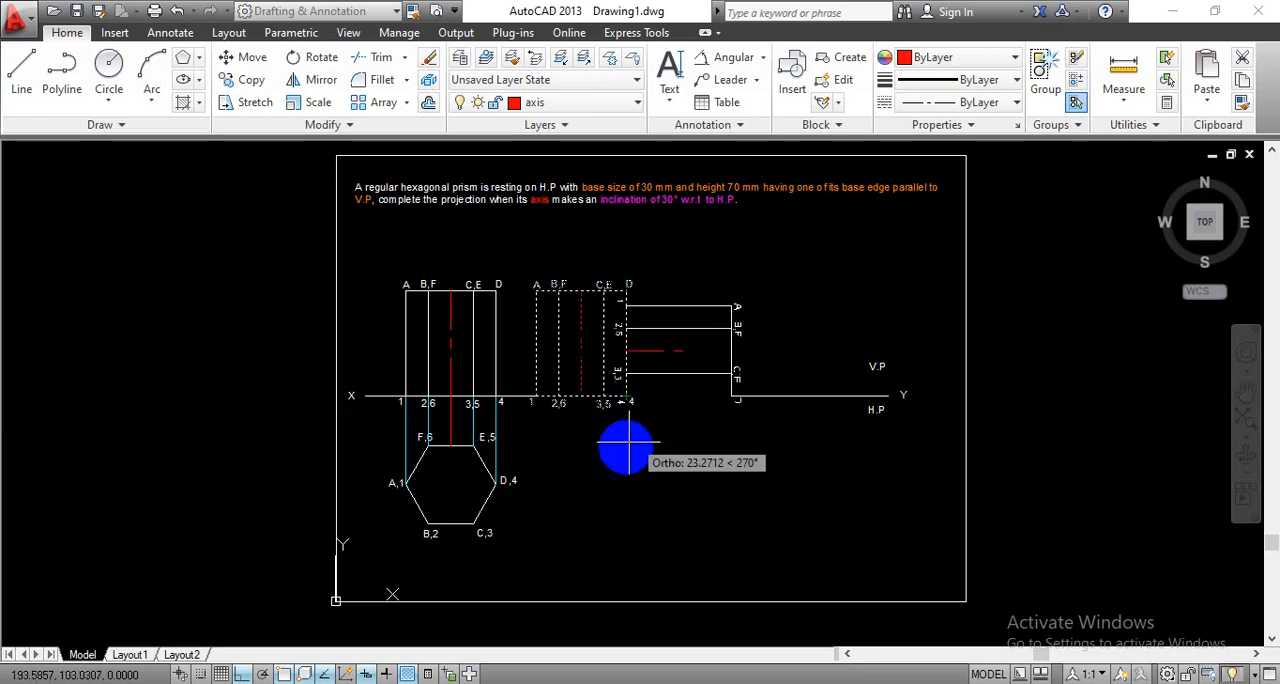
pyautogui.click(243, 674)
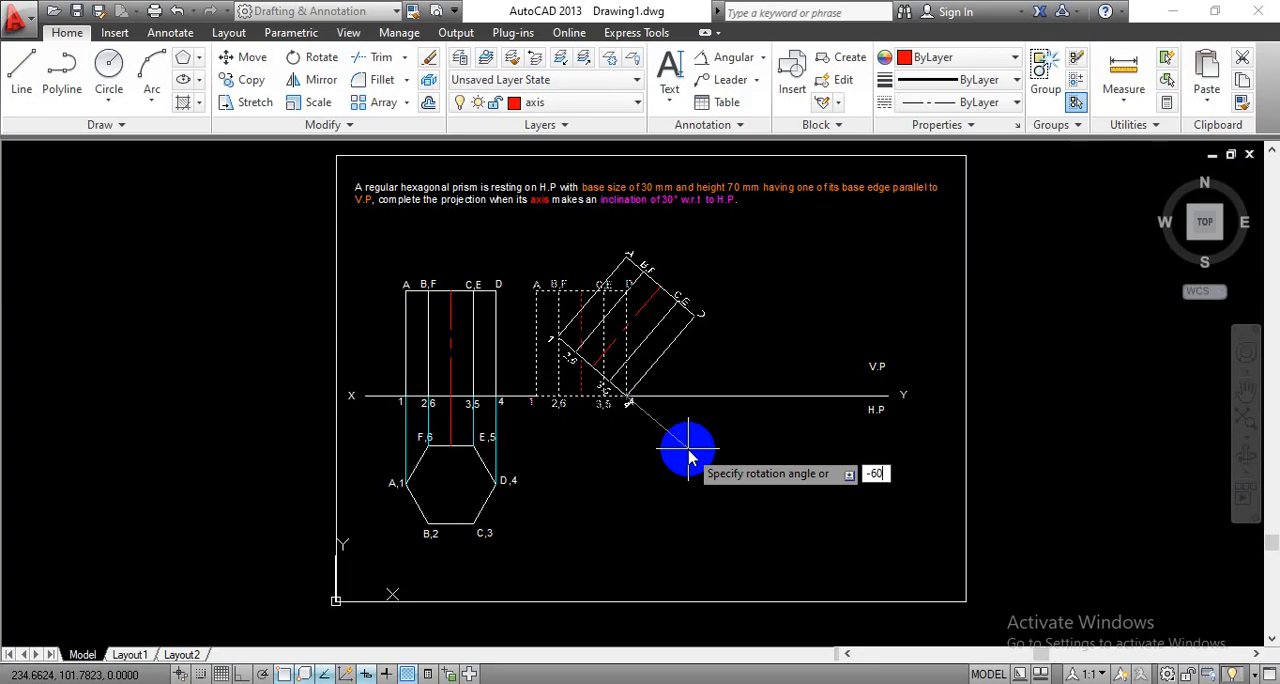
pyautogui.press('Return')
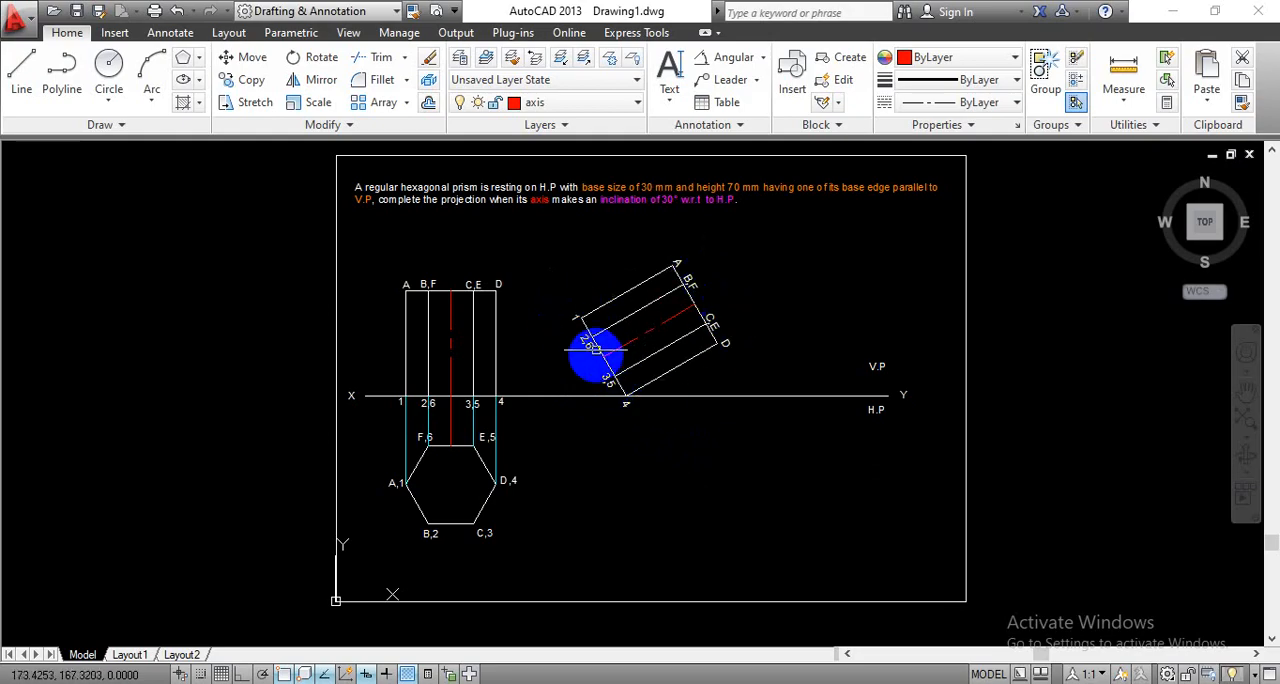
# - Add an angular dimension between the tilted view's axis and the XY line, placed just outside base corner 3,5
pyautogui.click(603, 396)
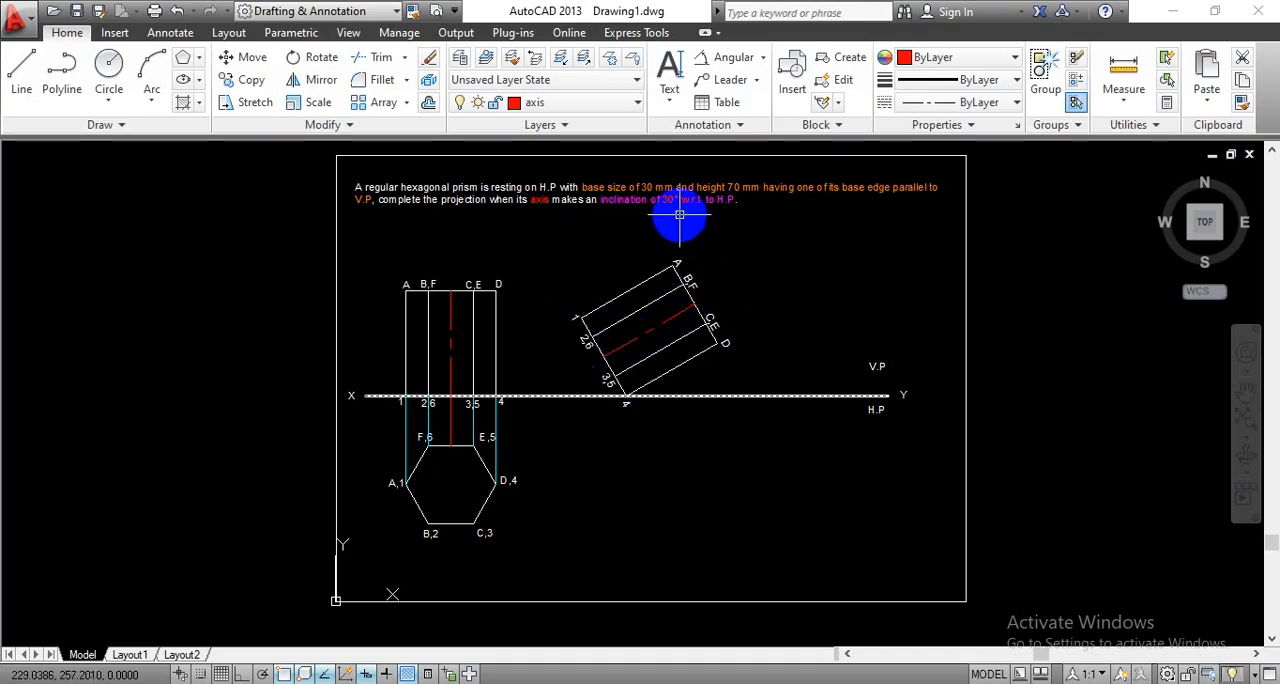
pyautogui.click(730, 57)
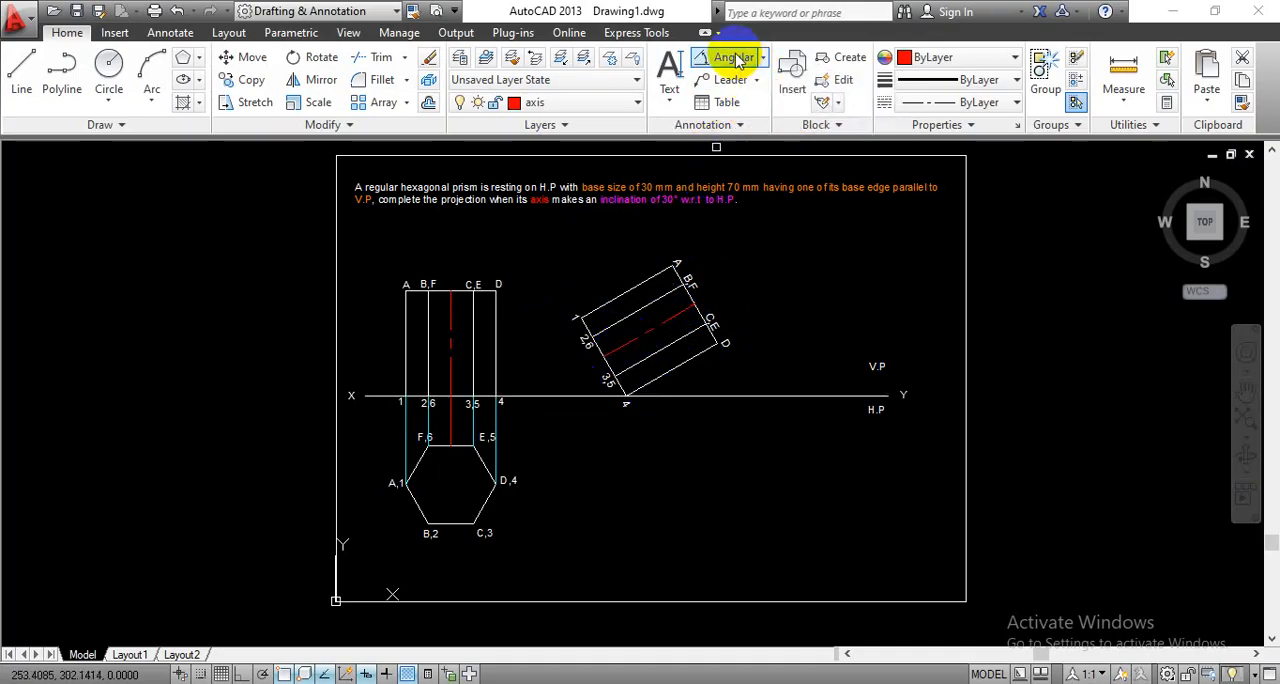
pyautogui.click(622, 345)
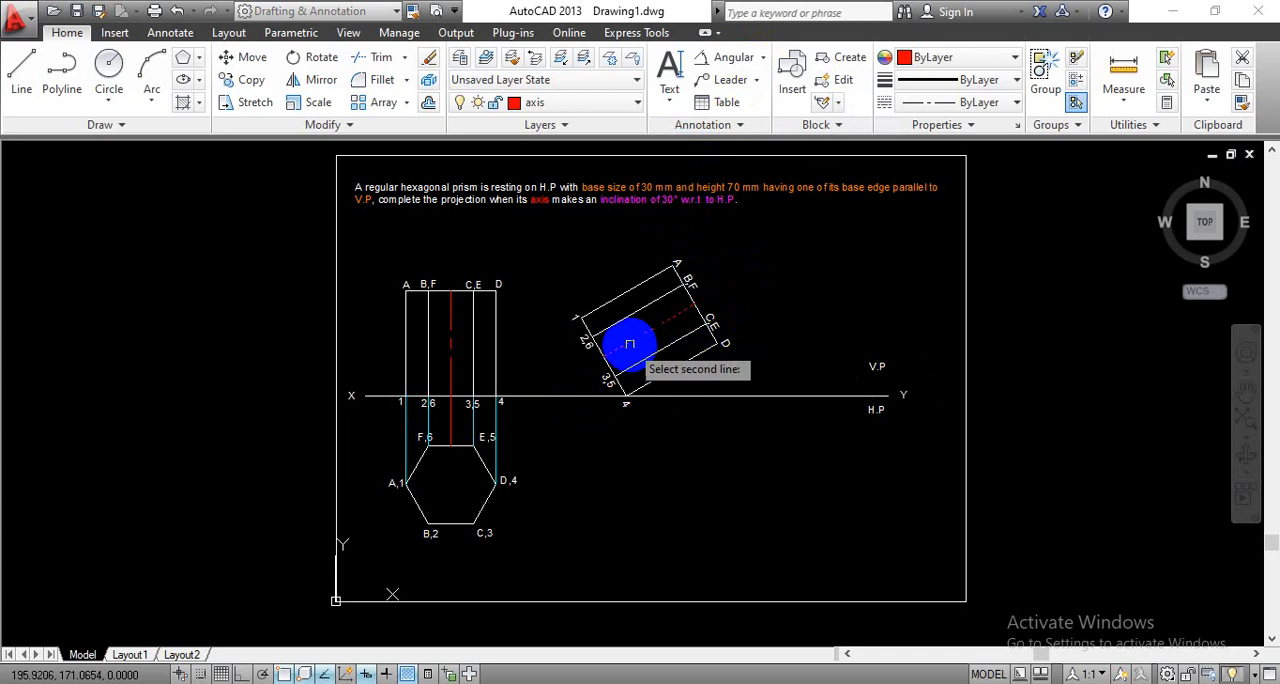
pyautogui.click(598, 396)
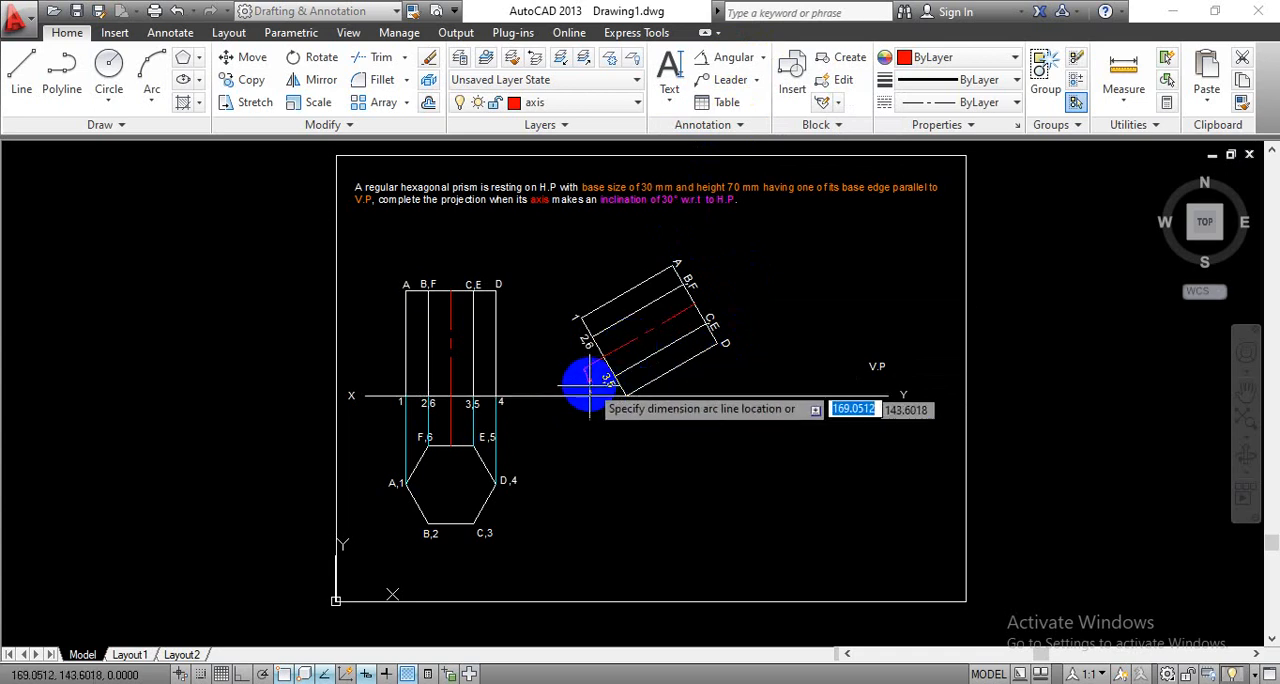
pyautogui.scroll(6, 590, 380)
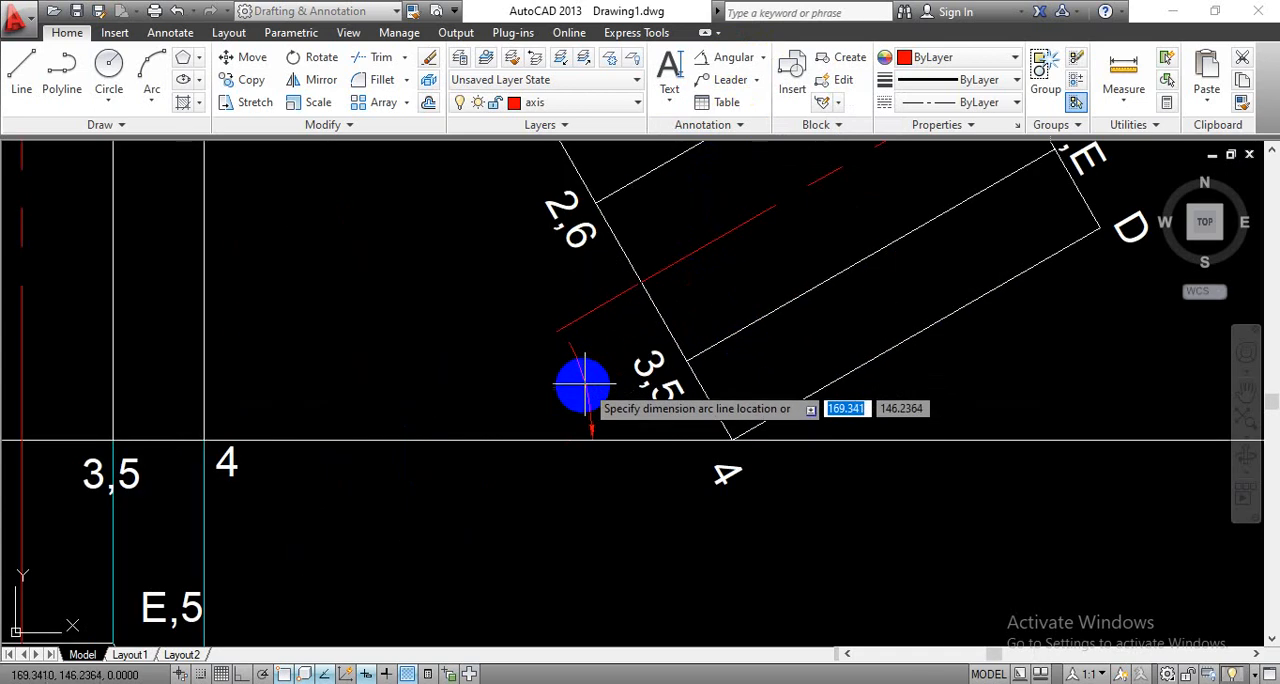
pyautogui.click(576, 384)
# - Make the projection layer current and draw a vertical projector about 137 mm long from the tilted view's corner D down past the XY line
pyautogui.scroll(-4, 634, 507)
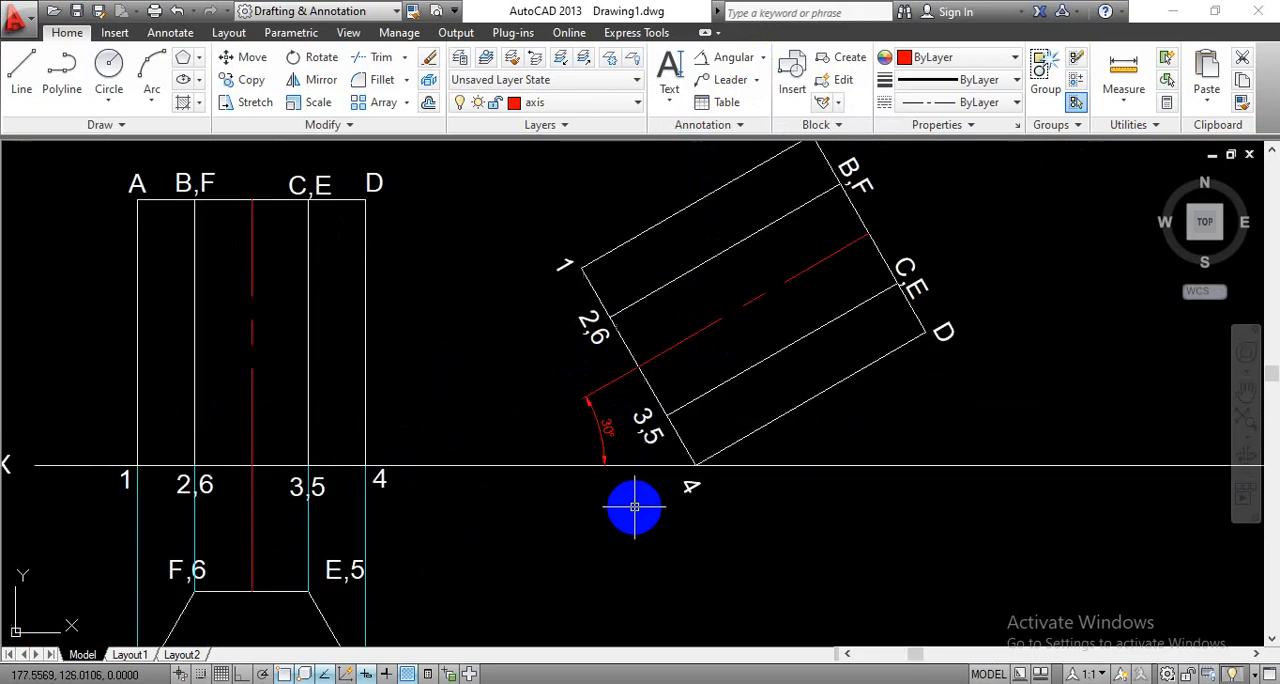
pyautogui.moveTo(723, 528); pyautogui.dragTo(700, 480, button='middle')
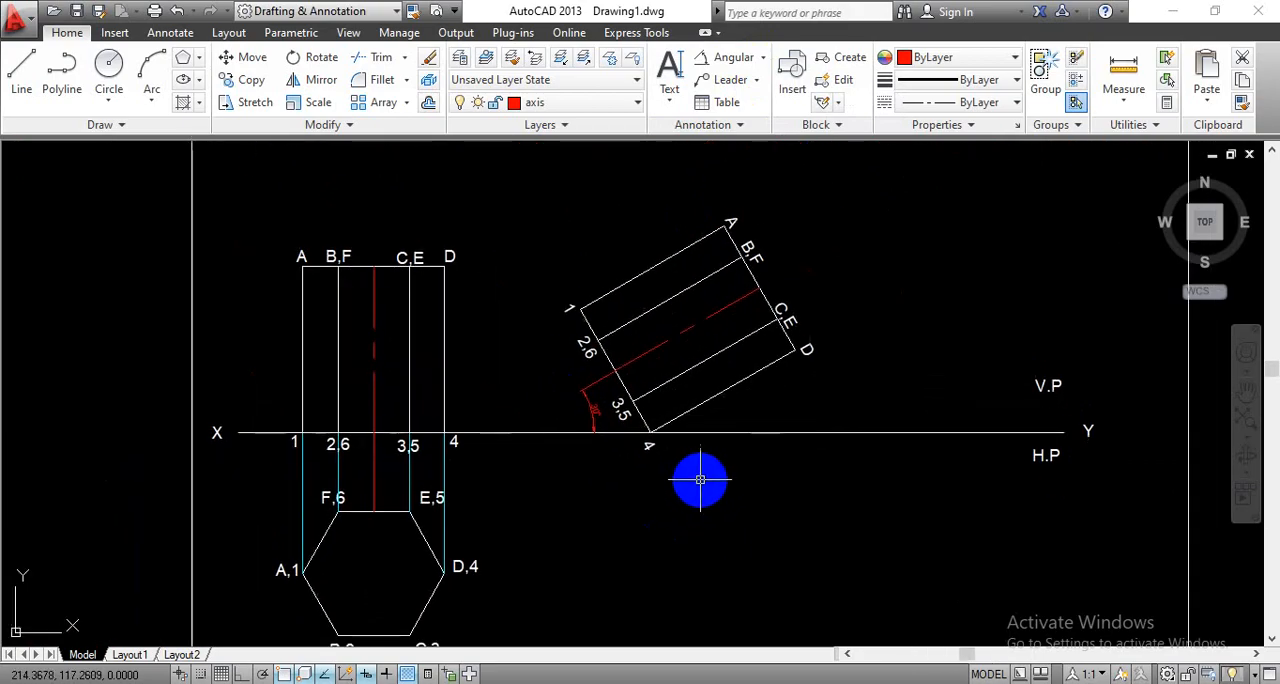
pyautogui.scroll(-4, 706, 480)
pyautogui.scroll(4, 689, 455)
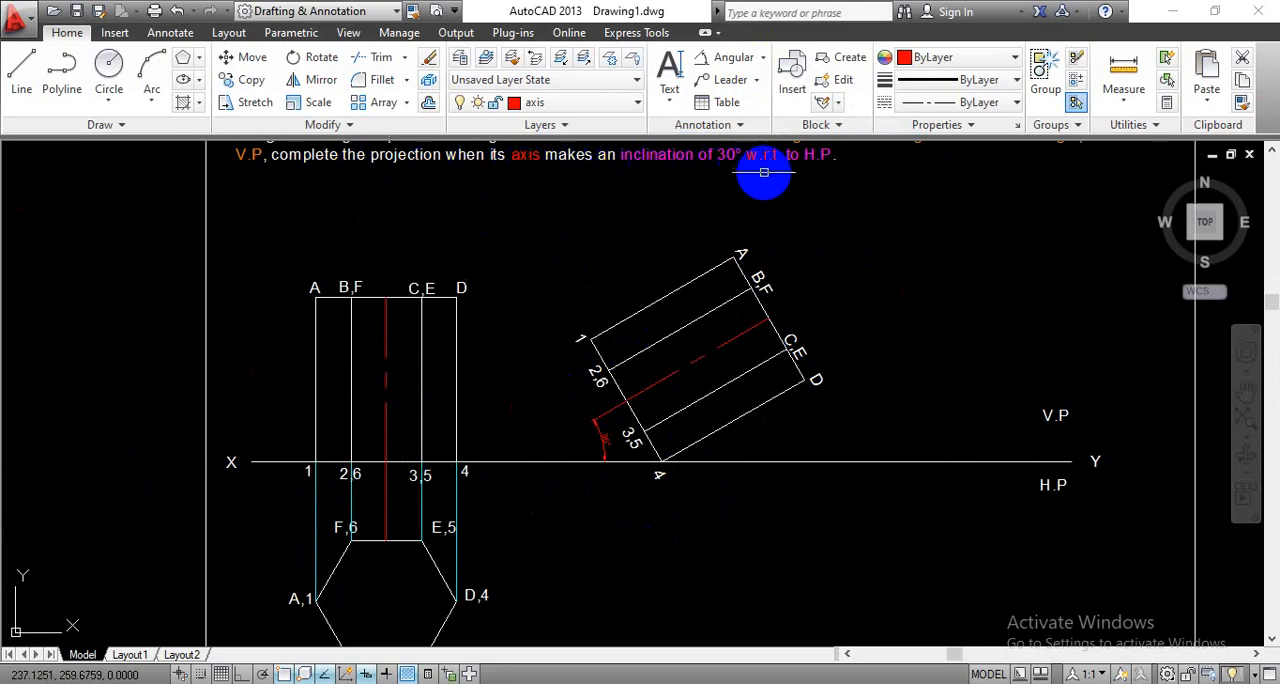
pyautogui.moveTo(791, 514); pyautogui.dragTo(740, 451, button='middle')
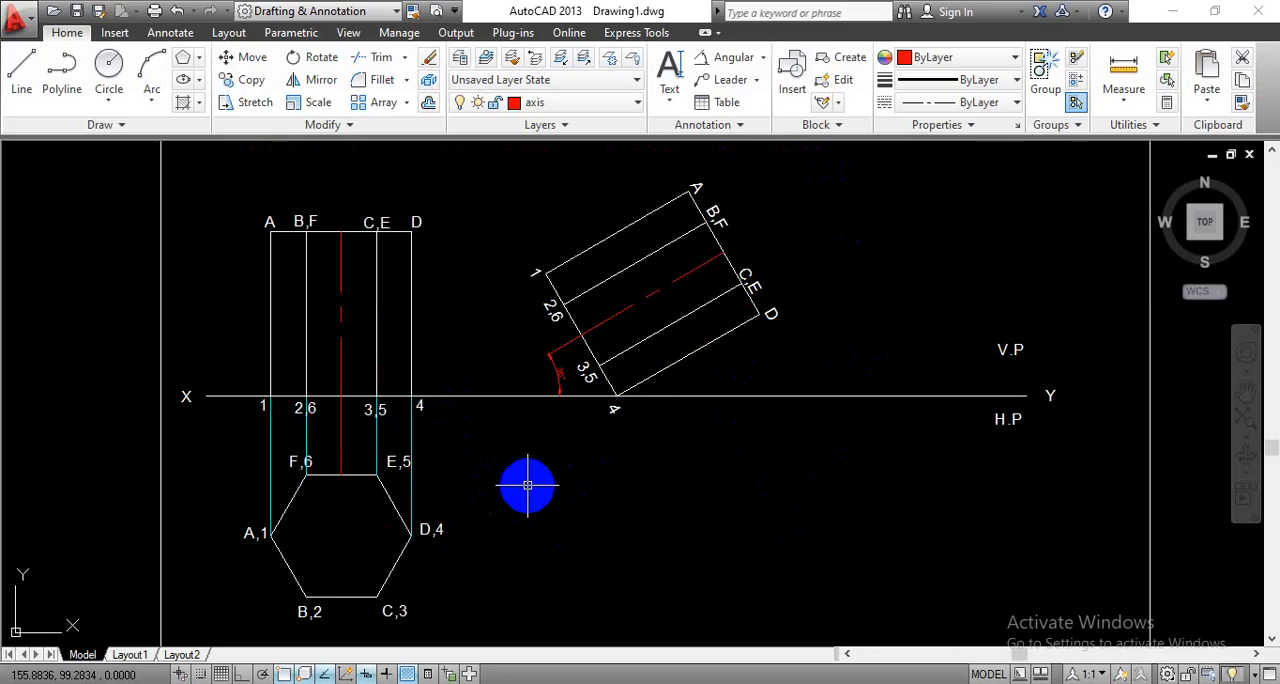
pyautogui.click(614, 104)
pyautogui.click(575, 213)
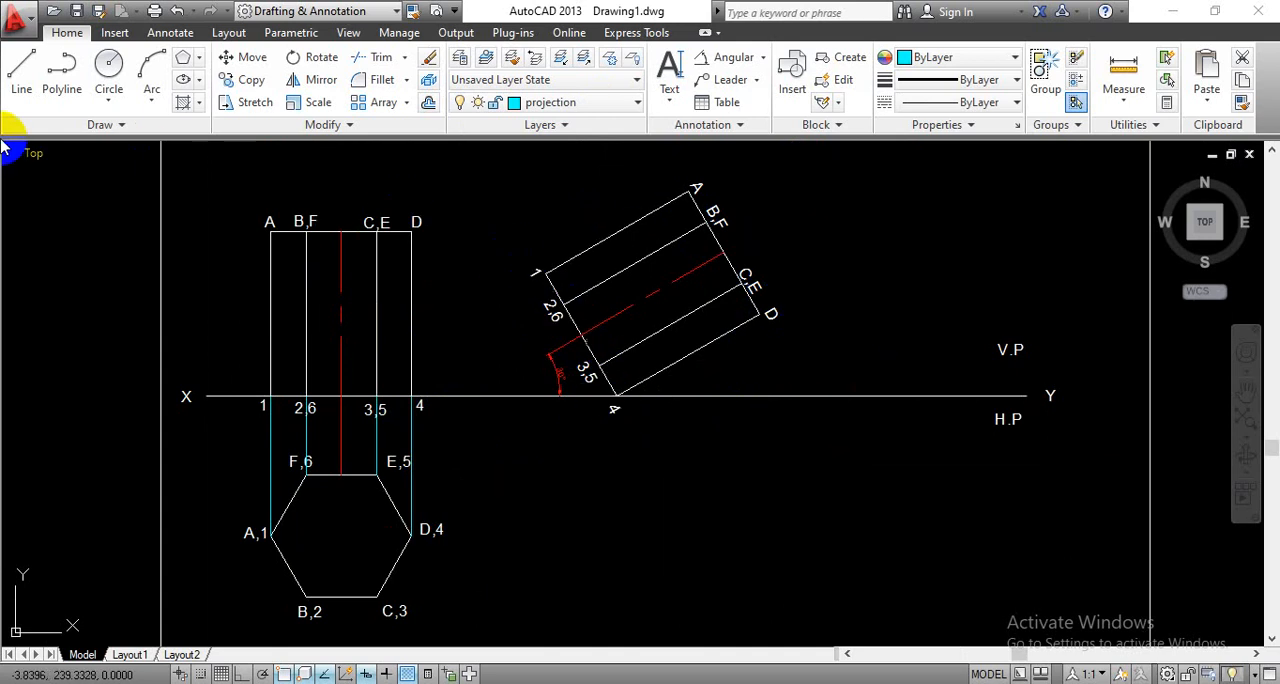
pyautogui.click(21, 68)
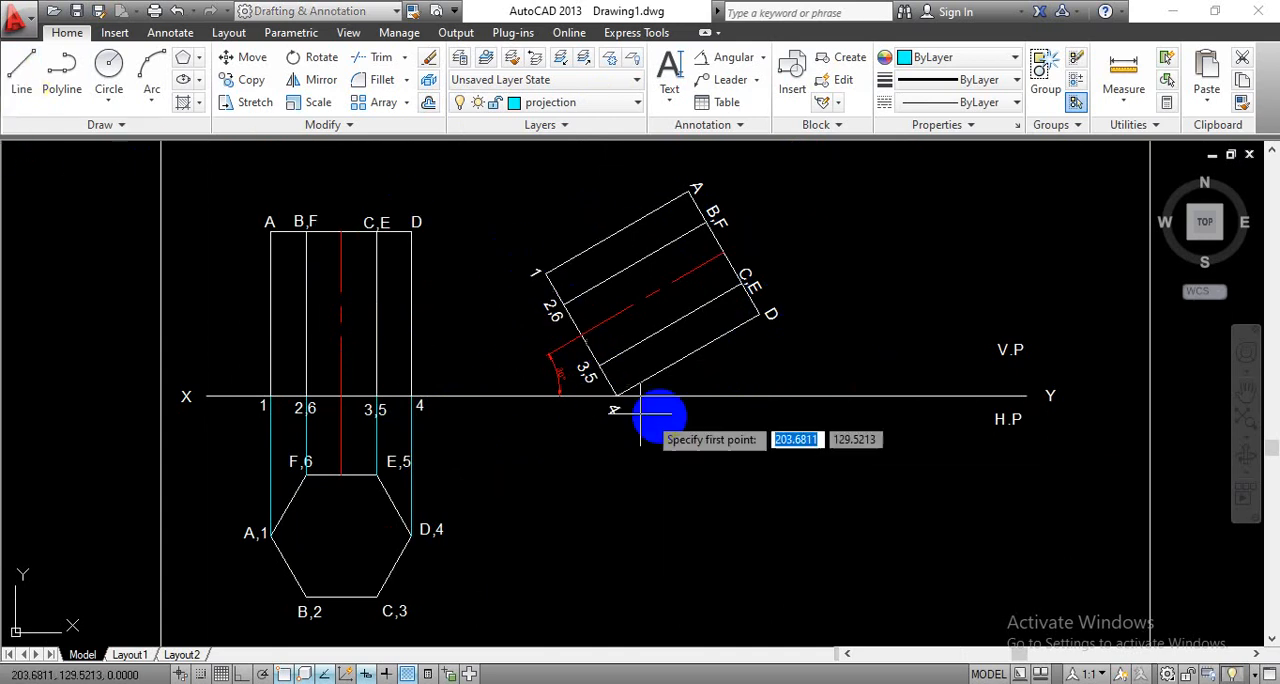
pyautogui.click(761, 317)
pyautogui.scroll(-2, 766, 566)
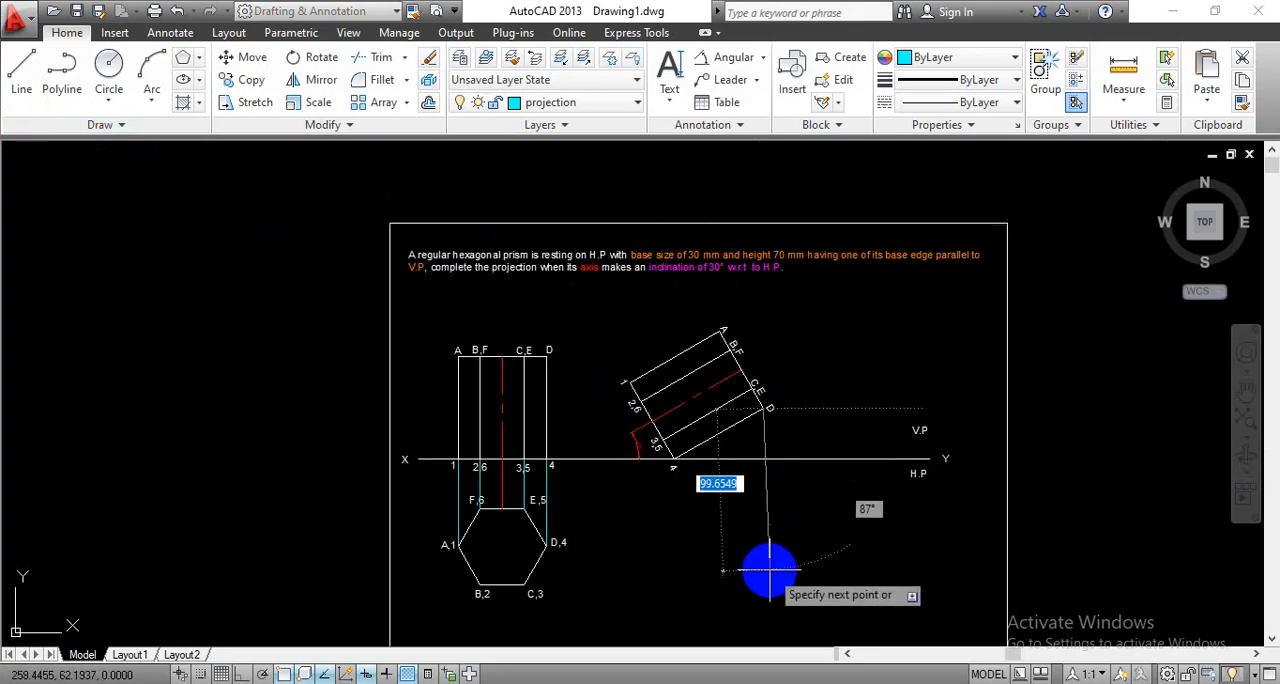
pyautogui.moveTo(768, 570); pyautogui.dragTo(734, 483, button='middle')
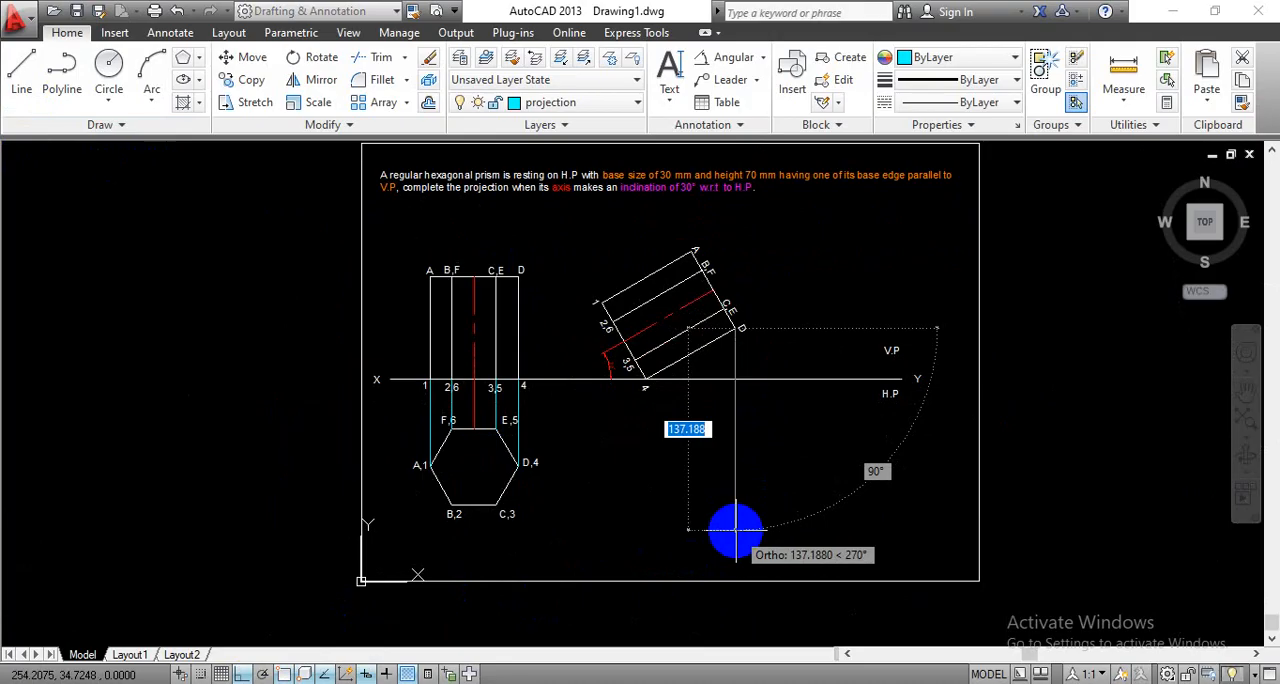
pyautogui.click(736, 530)
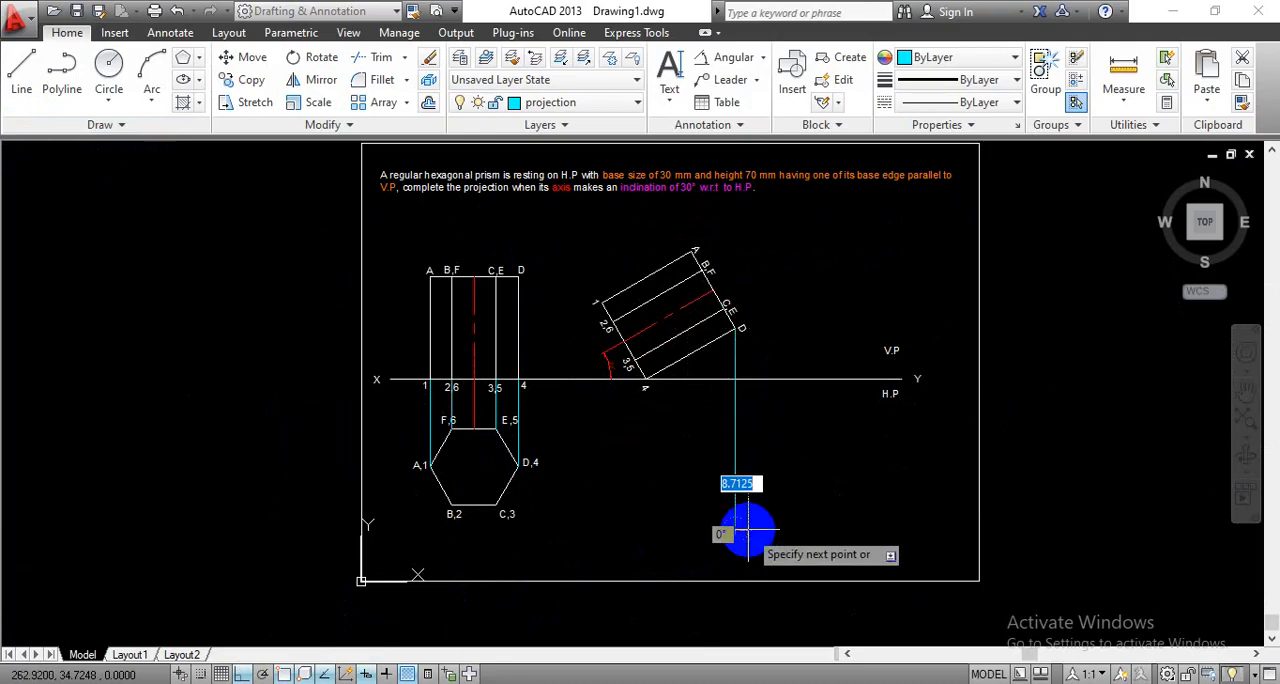
pyautogui.press('Return')
pyautogui.press('Return')
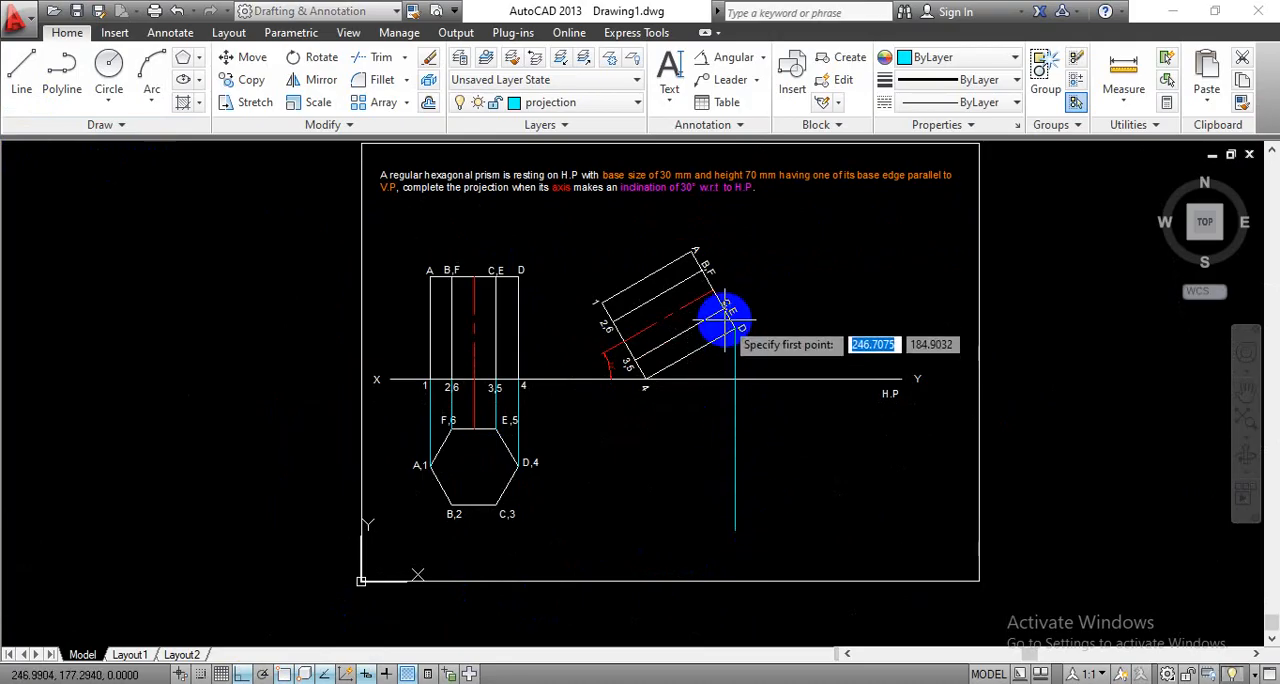
# - Draw a vertical projector about 149 mm long from the tilted view's point C,E down past the XY line
pyautogui.click(725, 308)
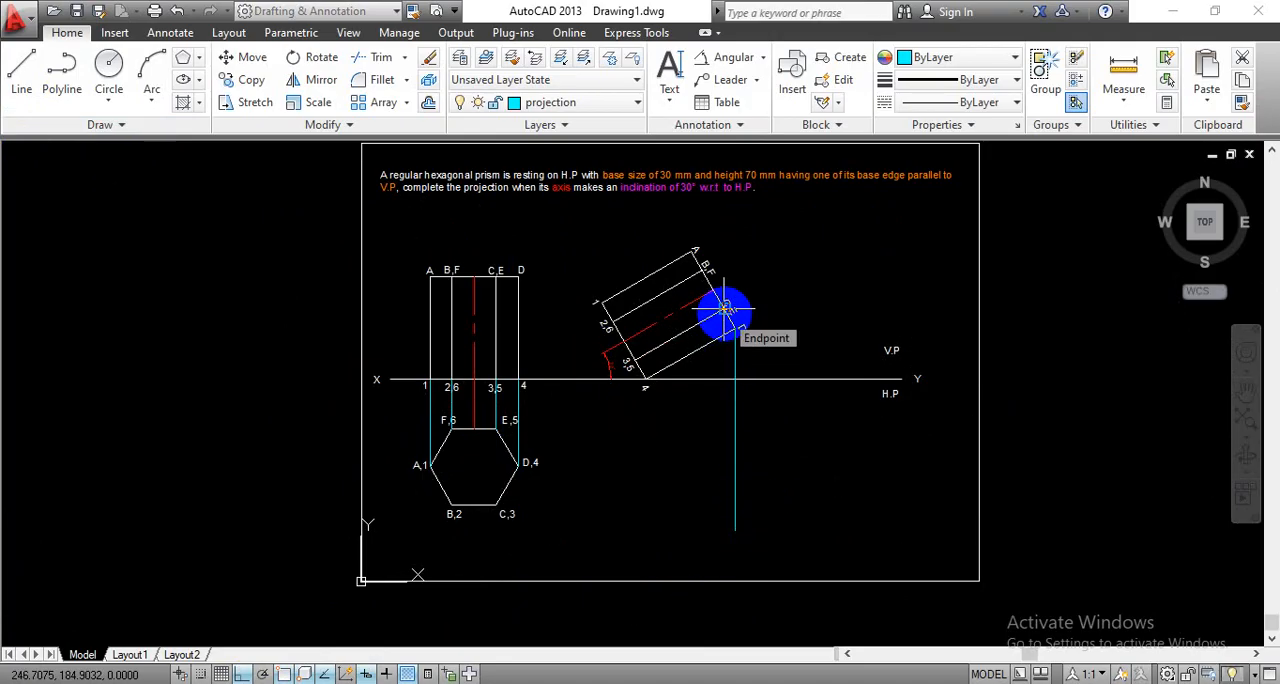
pyautogui.scroll(6, 725, 308)
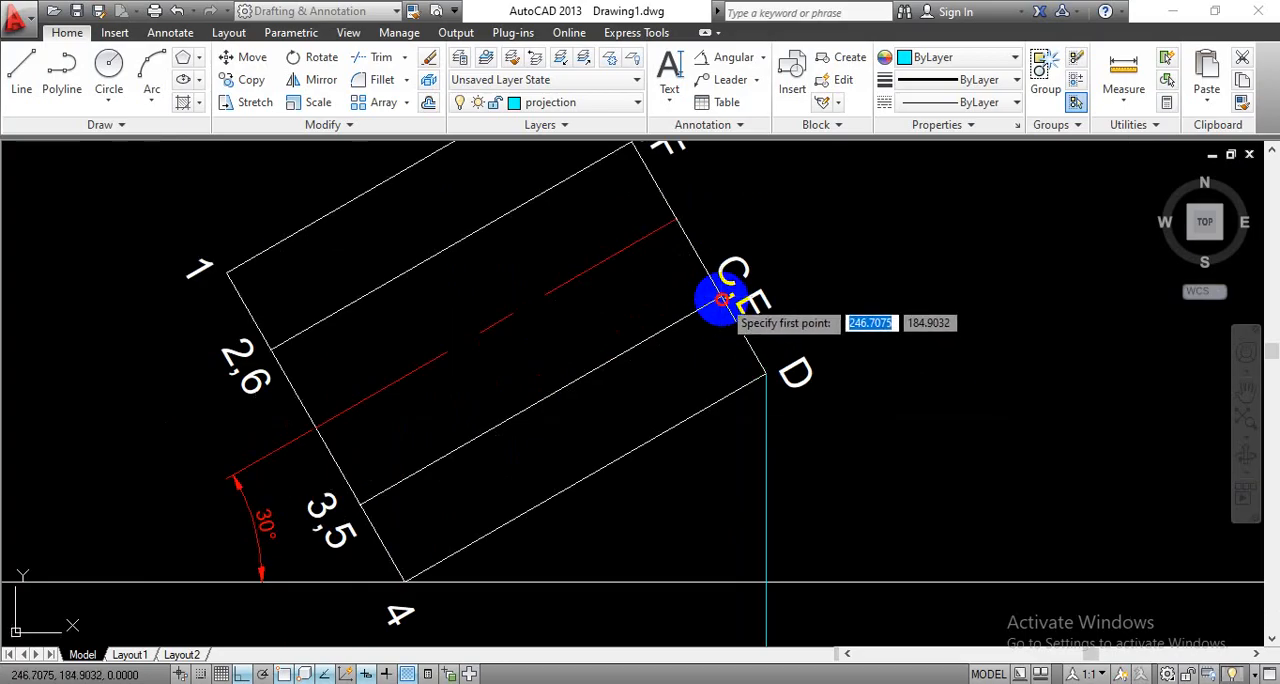
pyautogui.click(722, 300)
pyautogui.scroll(-6, 726, 453)
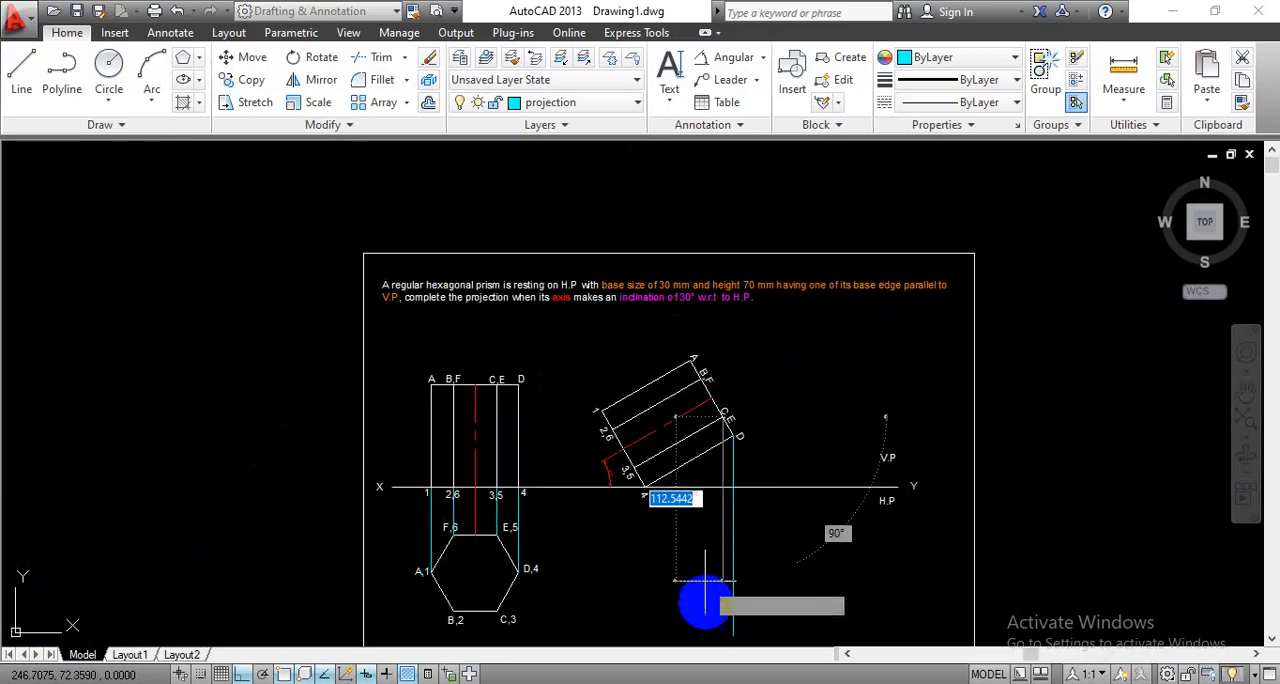
pyautogui.click(722, 634)
pyautogui.rightClick(722, 634)
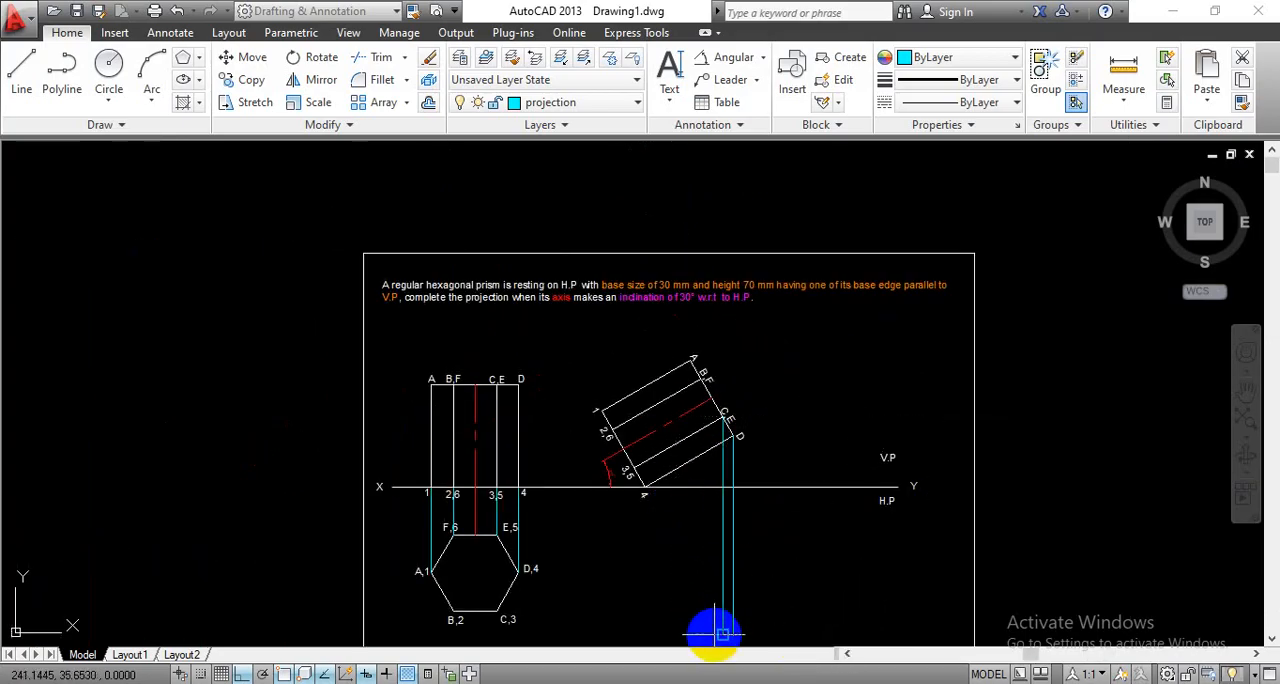
# - Draw a vertical projector about 175 mm long from the tilted view's point B,F down past the XY line
pyautogui.rightClick(692, 389)
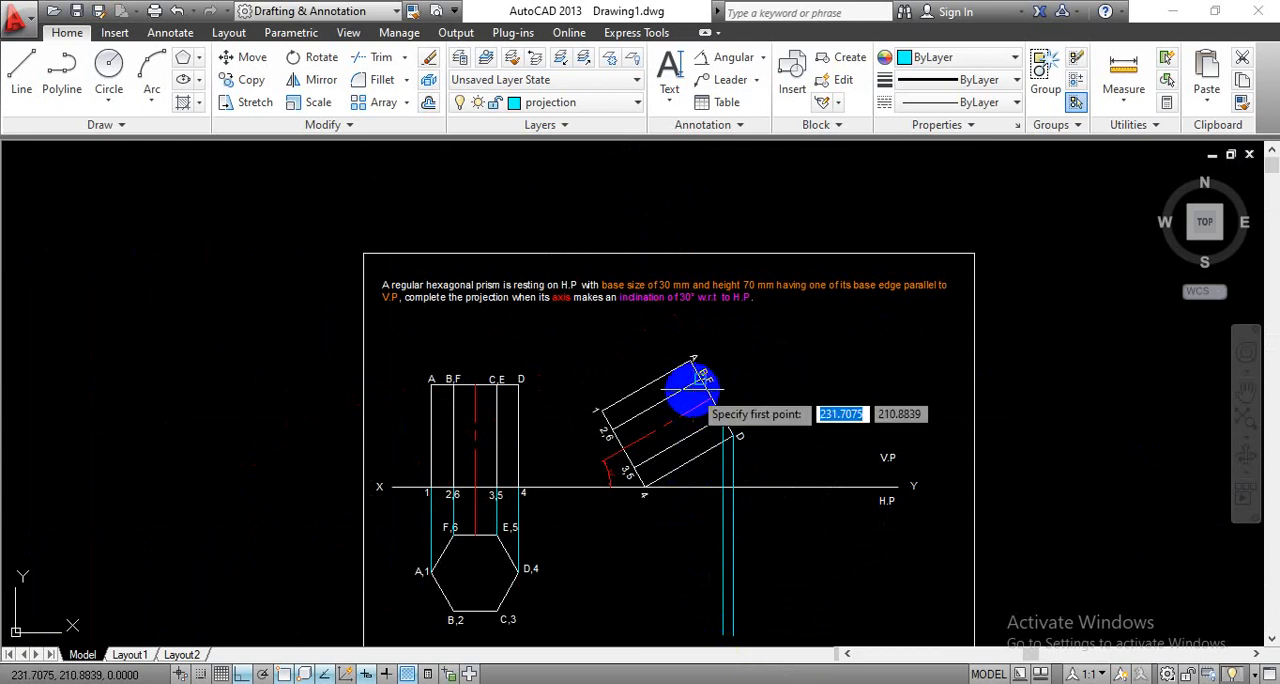
pyautogui.scroll(4, 692, 388)
pyautogui.click(714, 388)
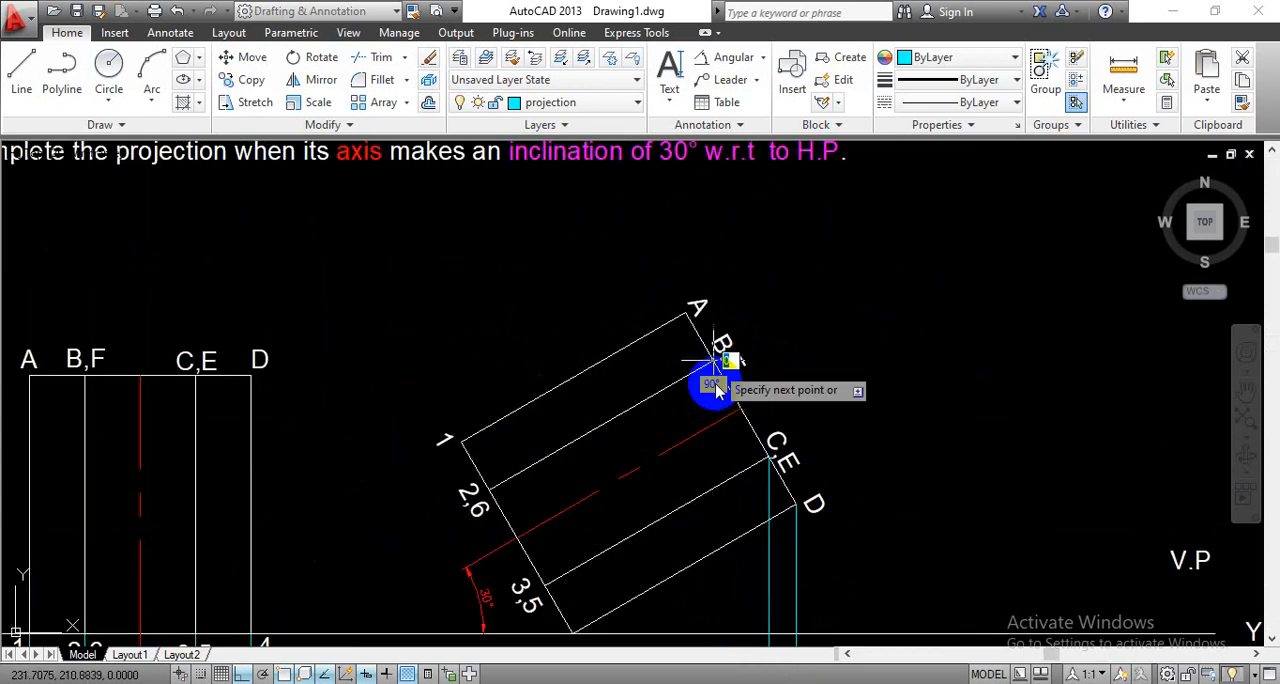
pyautogui.scroll(-4, 710, 375)
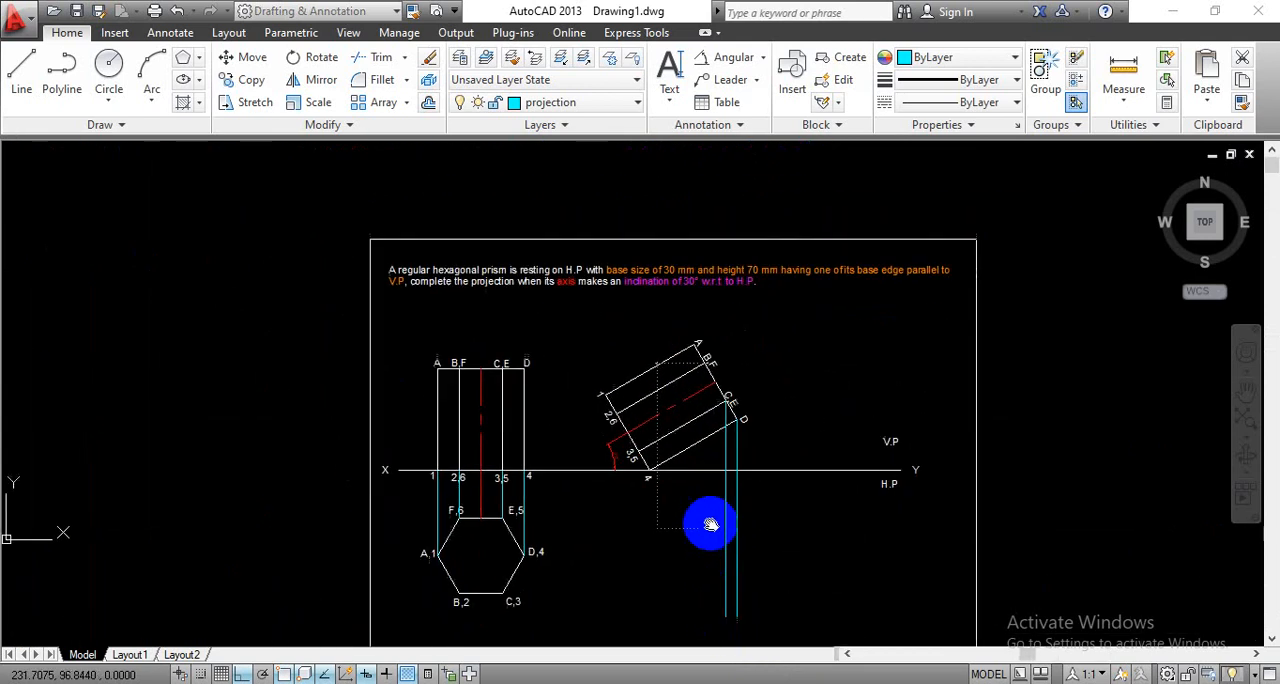
pyautogui.moveTo(710, 525); pyautogui.dragTo(694, 471, button='middle')
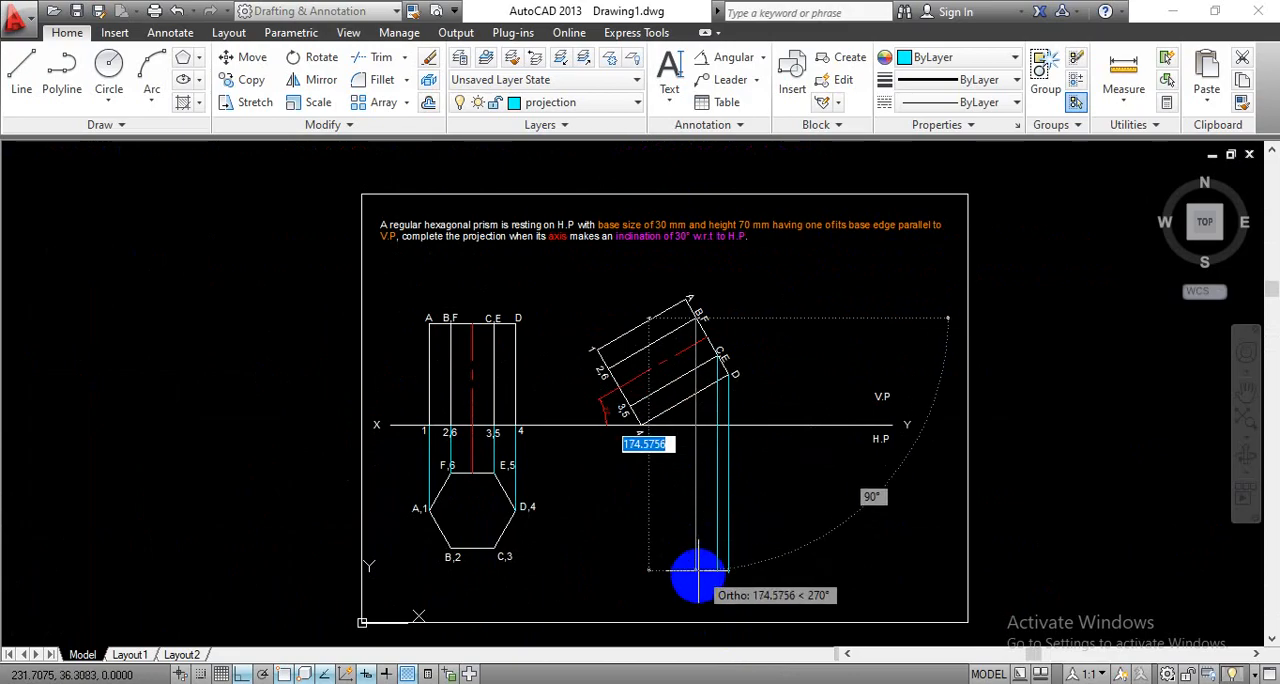
pyautogui.click(698, 577)
pyautogui.press('Return')
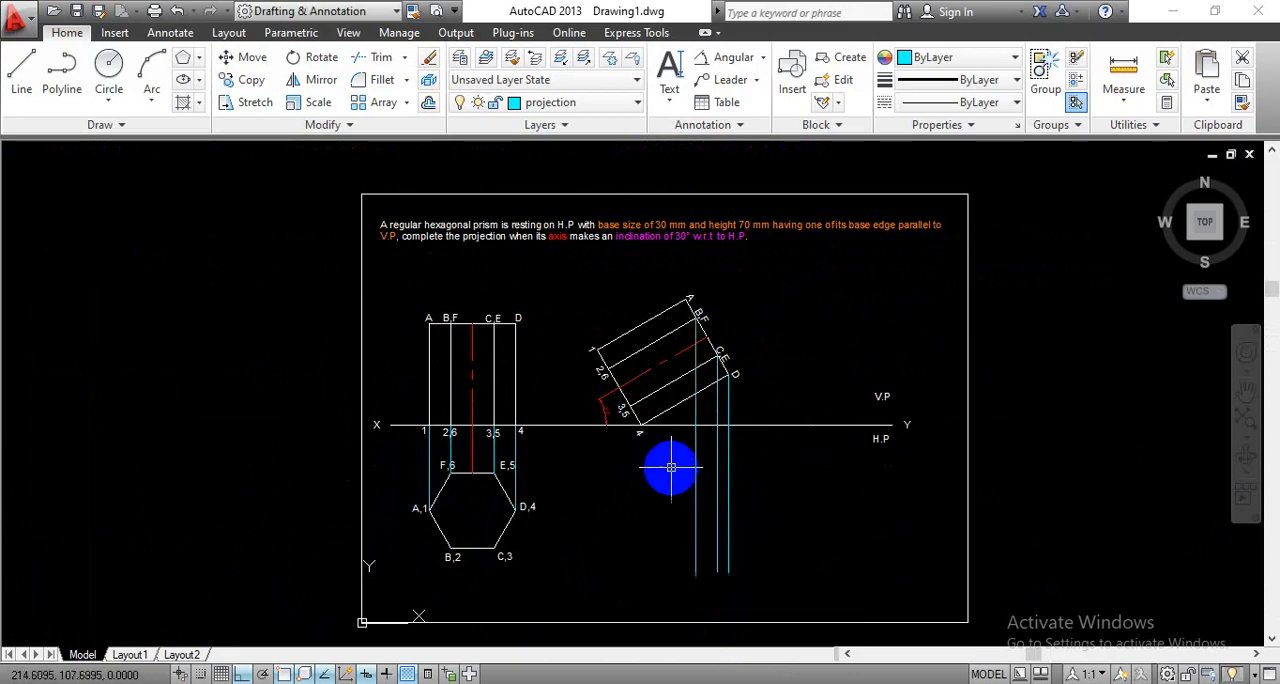
# - Draw a vertical projector about 185 mm long from the tilted view's corner A down past the XY line
pyautogui.press('Return')
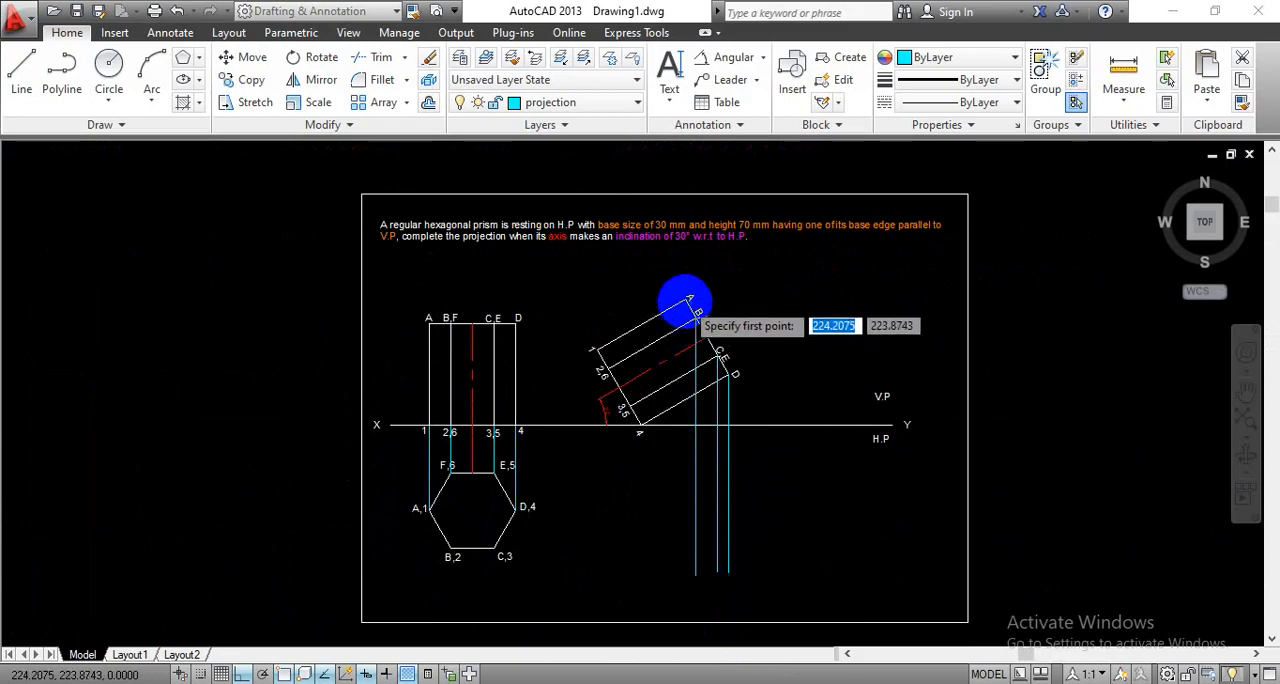
pyautogui.scroll(4, 686, 300)
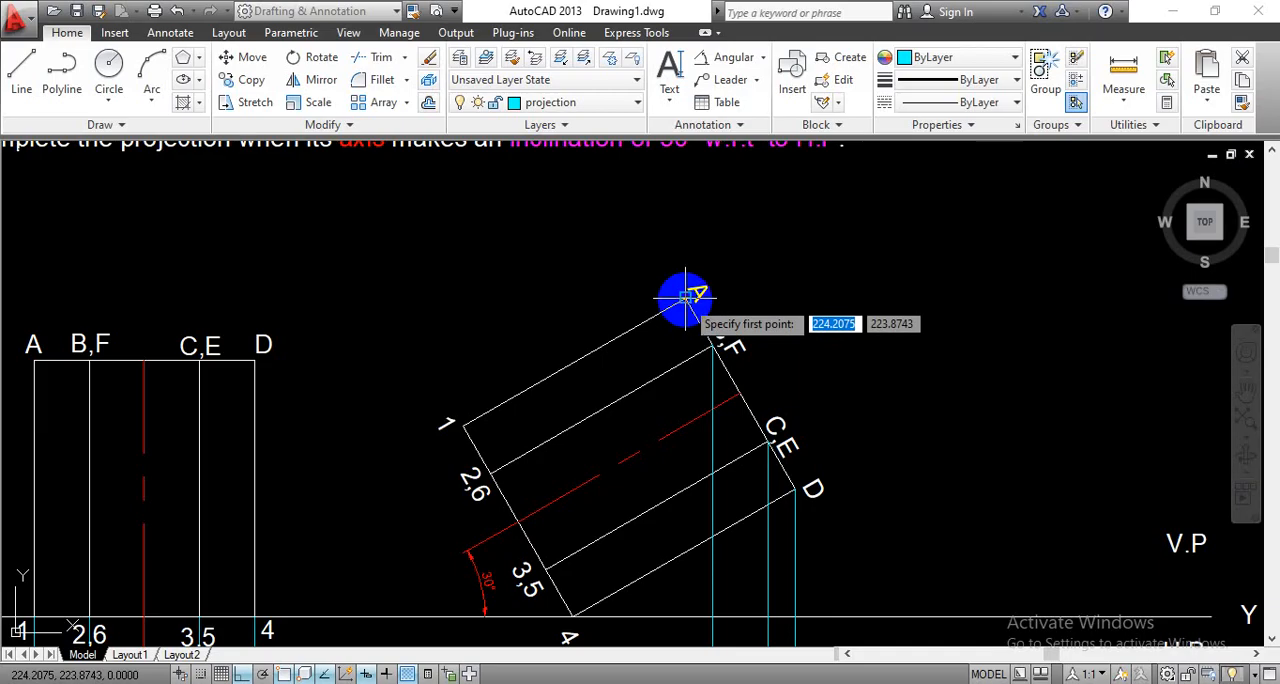
pyautogui.scroll(4, 686, 297)
pyautogui.click(686, 293)
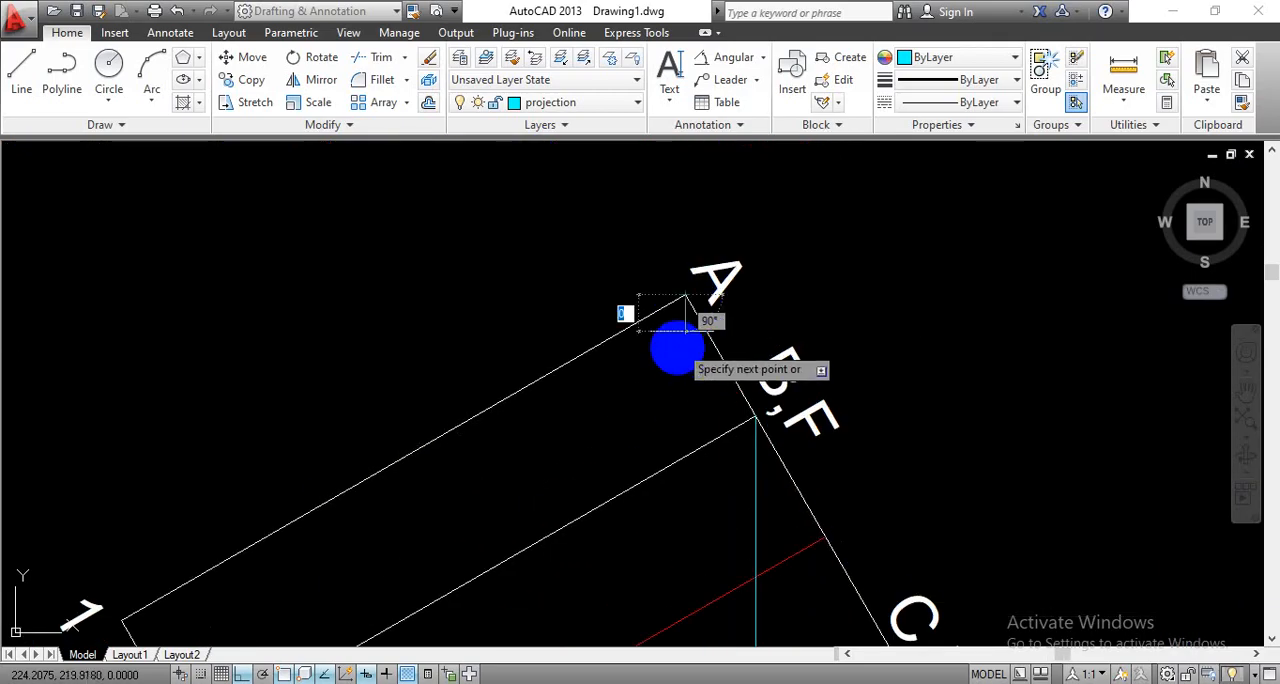
pyautogui.scroll(-4, 678, 350)
pyautogui.moveTo(668, 490); pyautogui.dragTo(650, 289, button='middle')
pyautogui.scroll(-2, 658, 515)
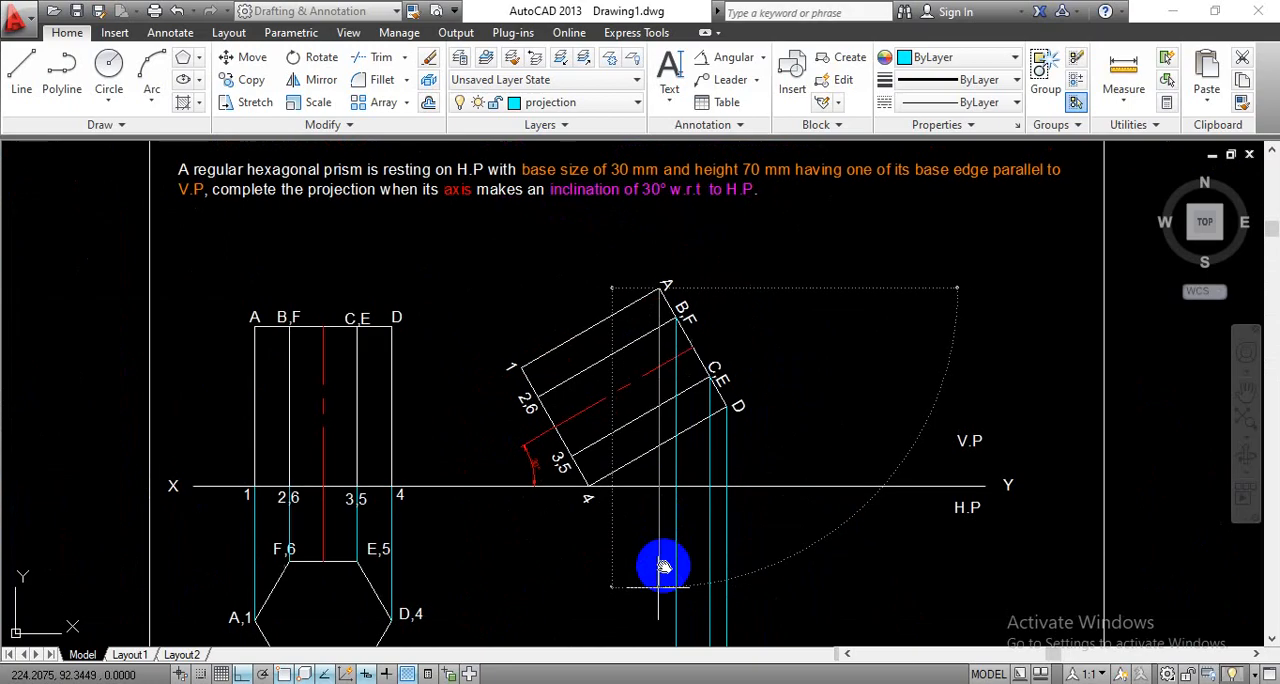
pyautogui.moveTo(663, 566); pyautogui.dragTo(663, 457, button='middle')
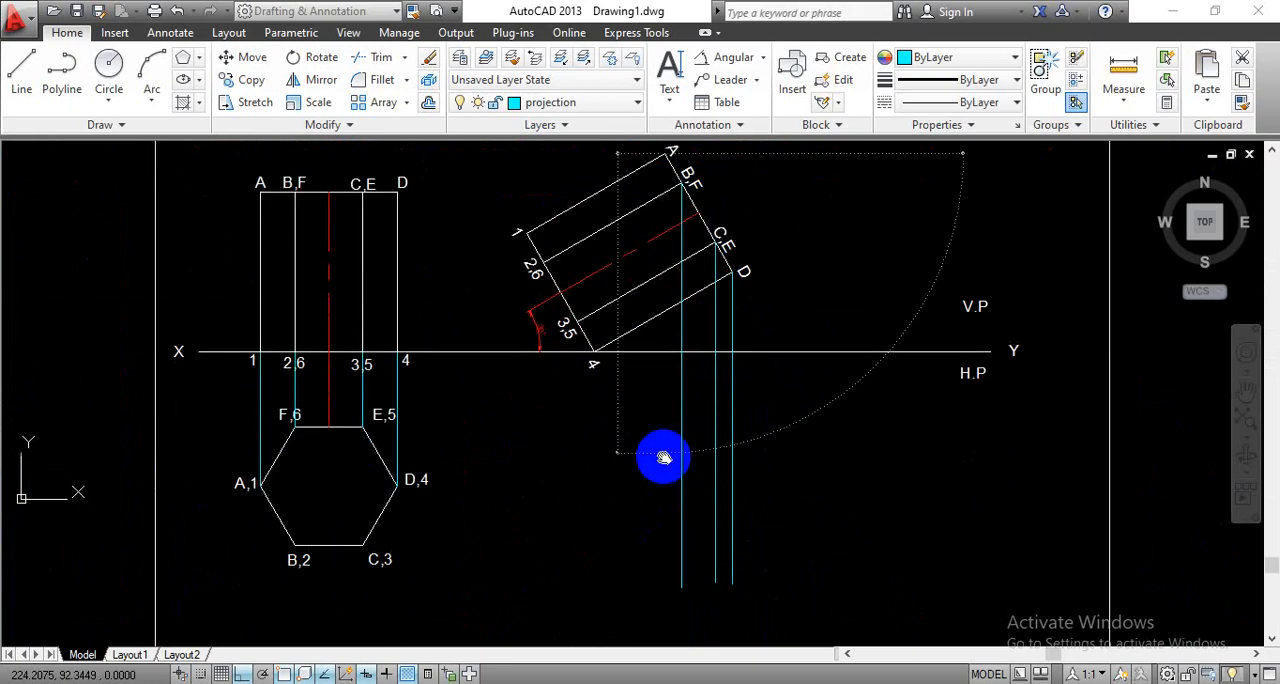
pyautogui.click(664, 588)
pyautogui.press('Escape')
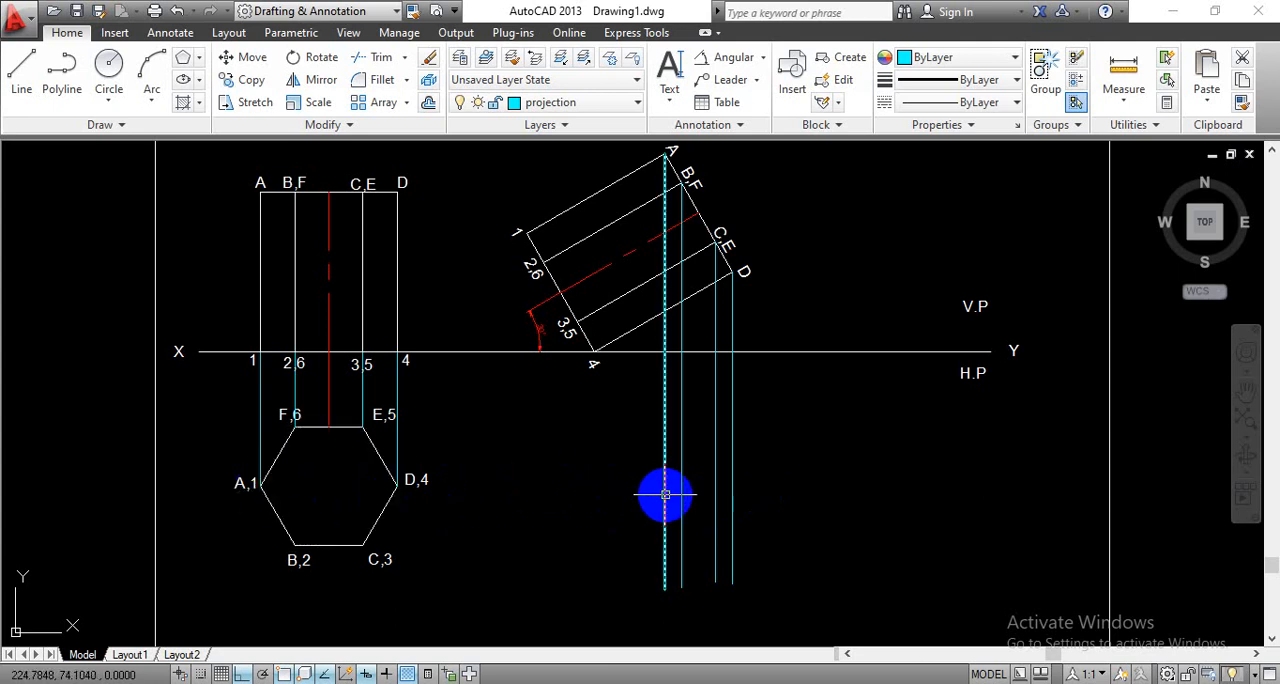
# - Draw a horizontal projector about 208 mm long from the hexagon's corner A,1 perpendicular to the vertical projector from D
pyautogui.moveTo(665, 494)
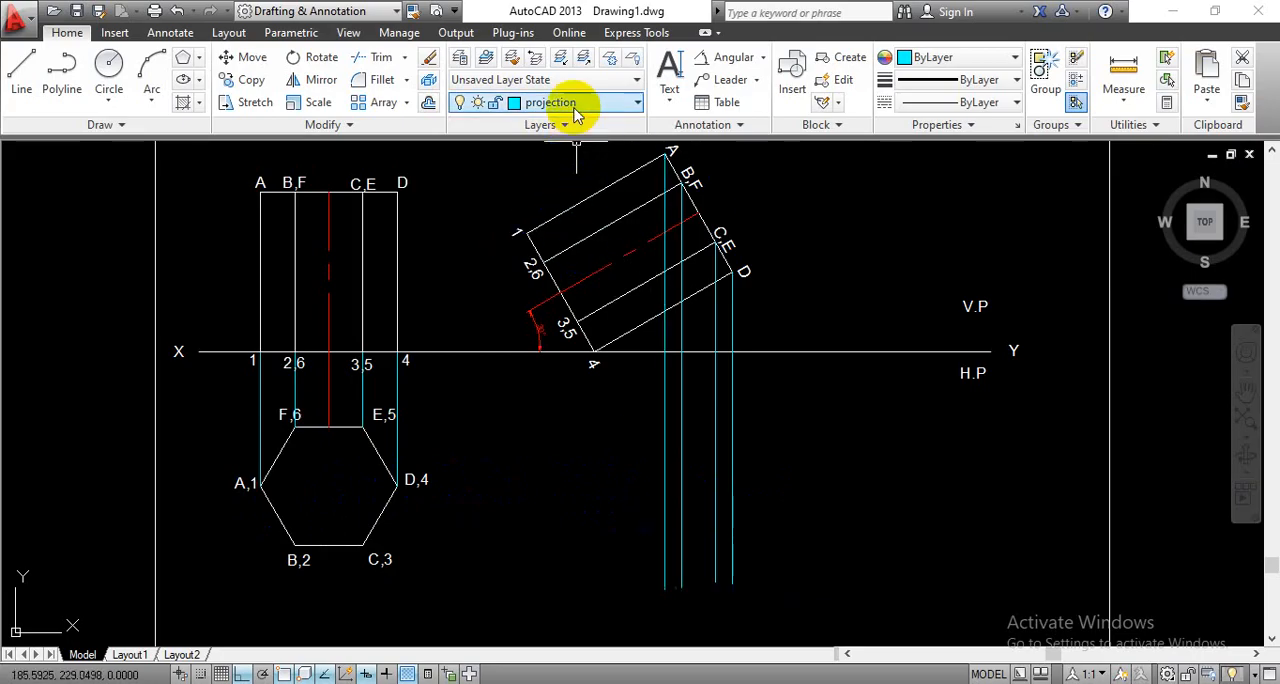
pyautogui.click(18, 75)
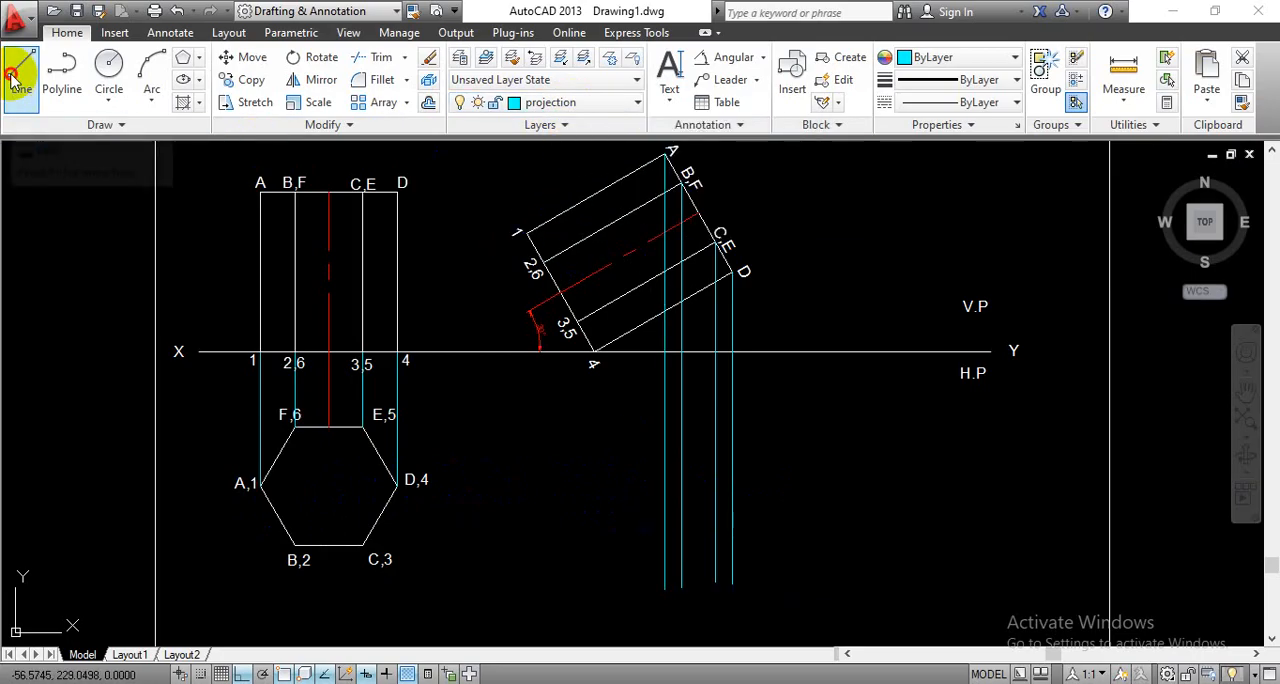
pyautogui.click(258, 484)
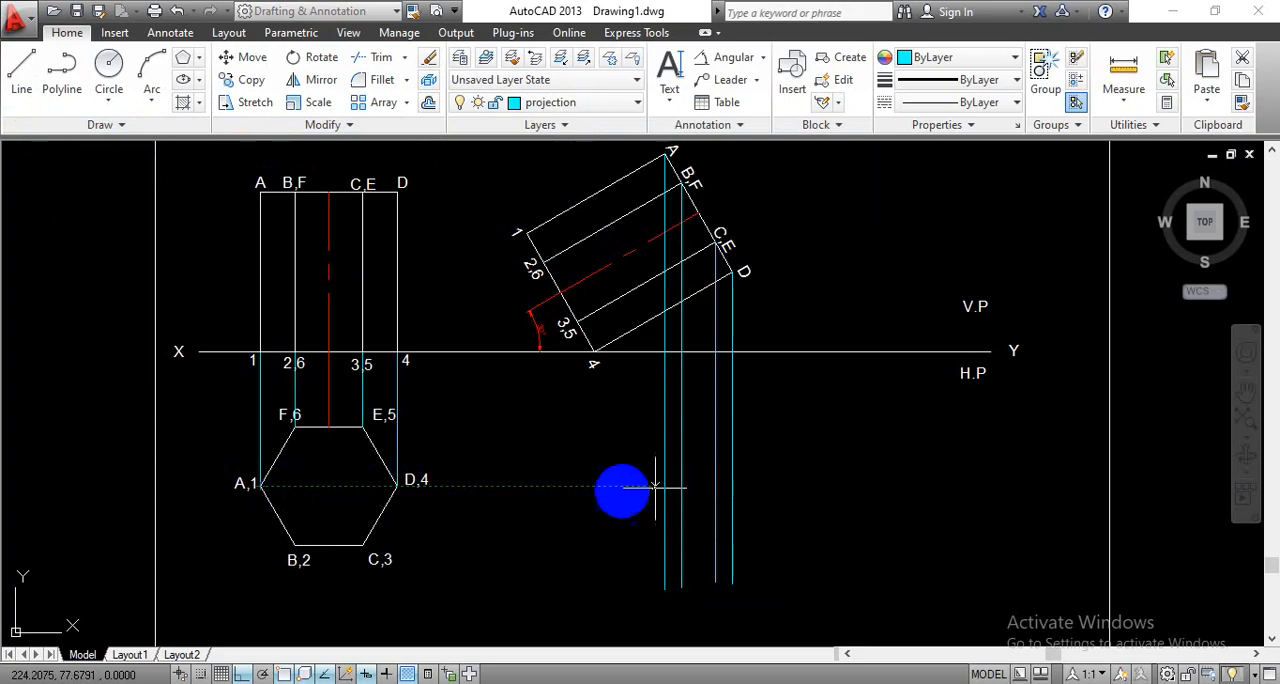
pyautogui.click(258, 484)
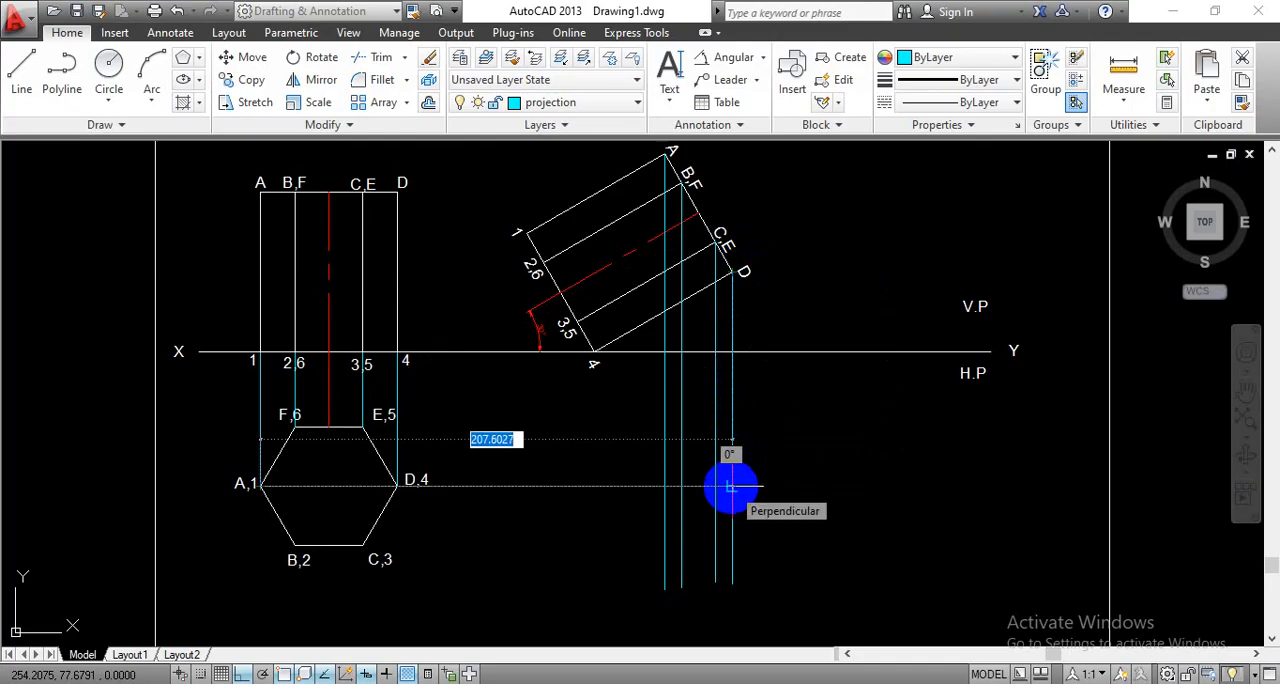
pyautogui.click(731, 487)
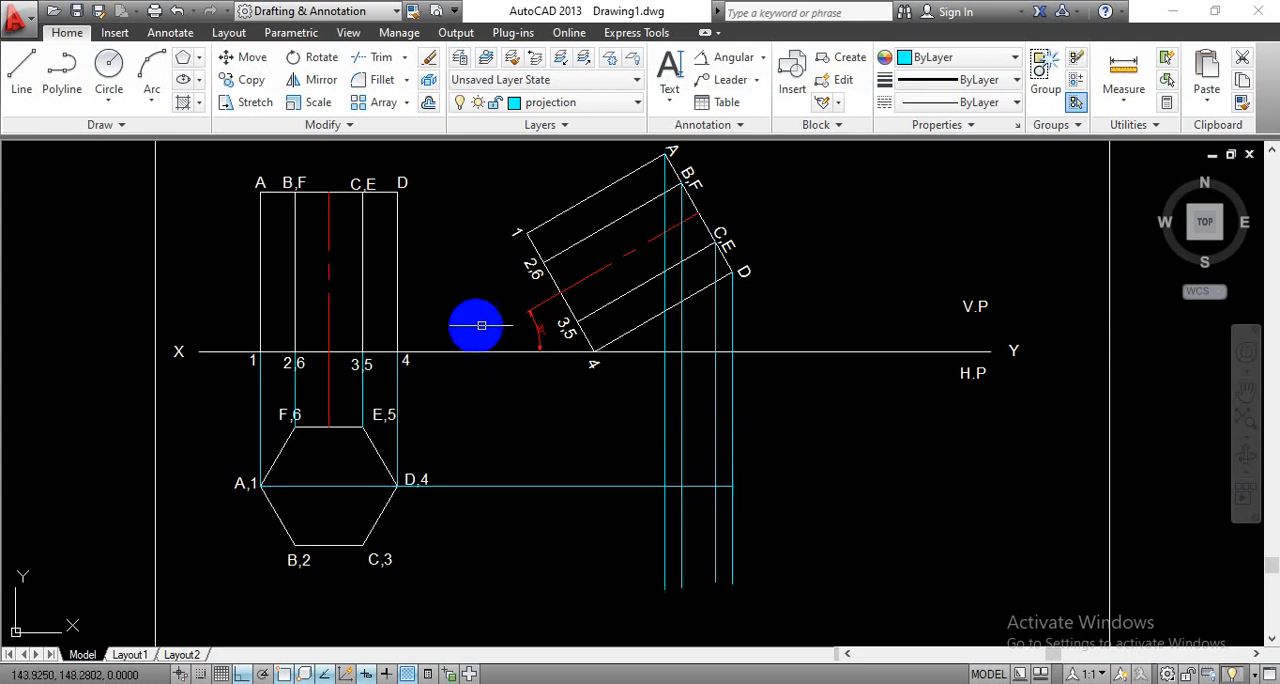
# - Draw a horizontal projector about 155 mm long from the hexagon's corner E,5 to the vertical projector from C,E
pyautogui.press('Return')
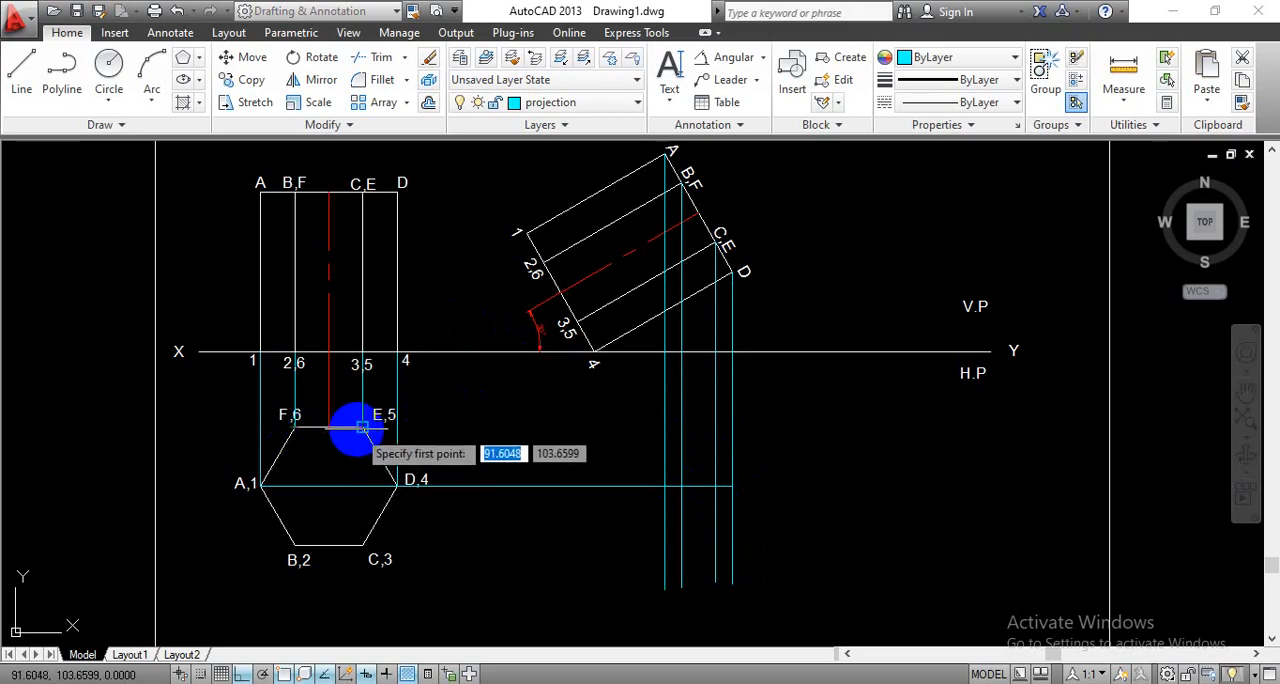
pyautogui.click(376, 427)
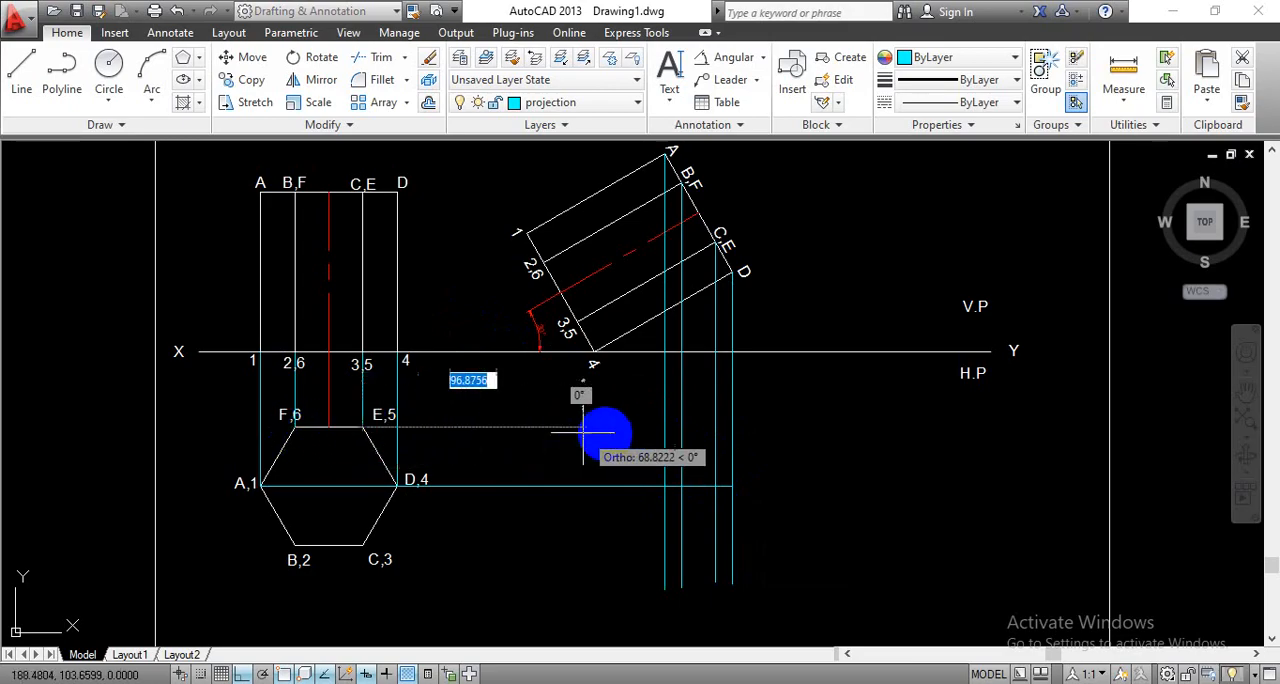
pyautogui.click(682, 428)
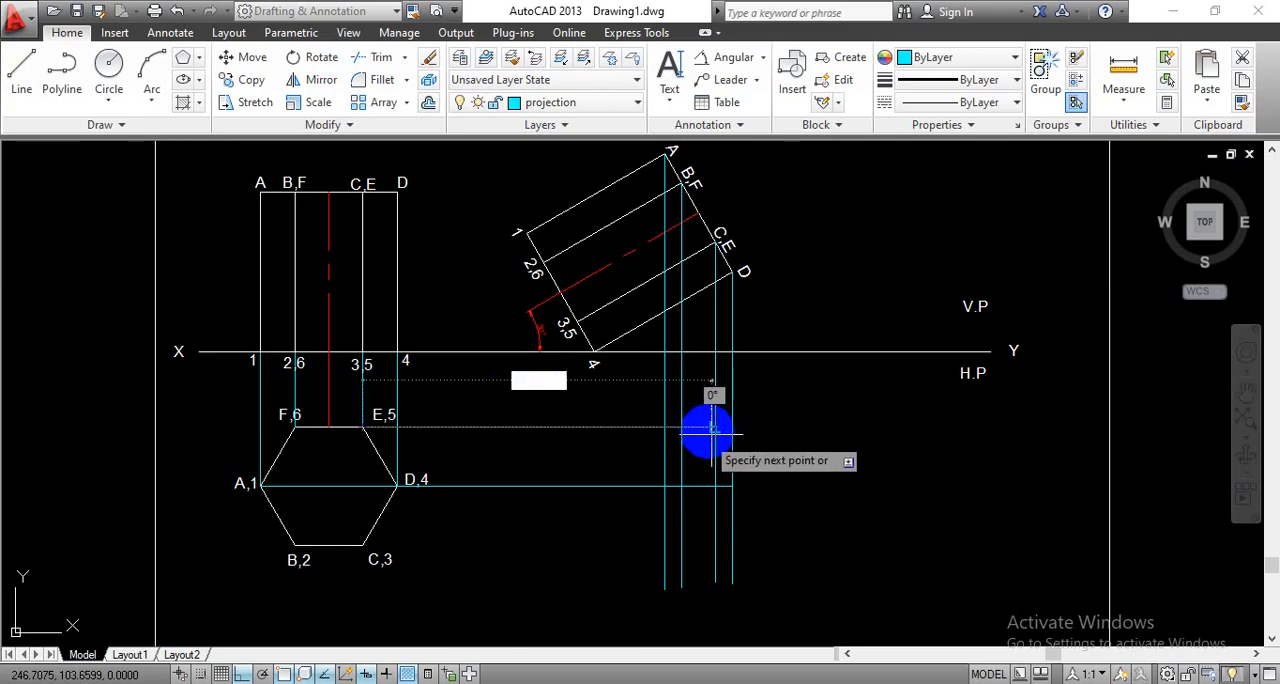
pyautogui.scroll(4, 712, 429)
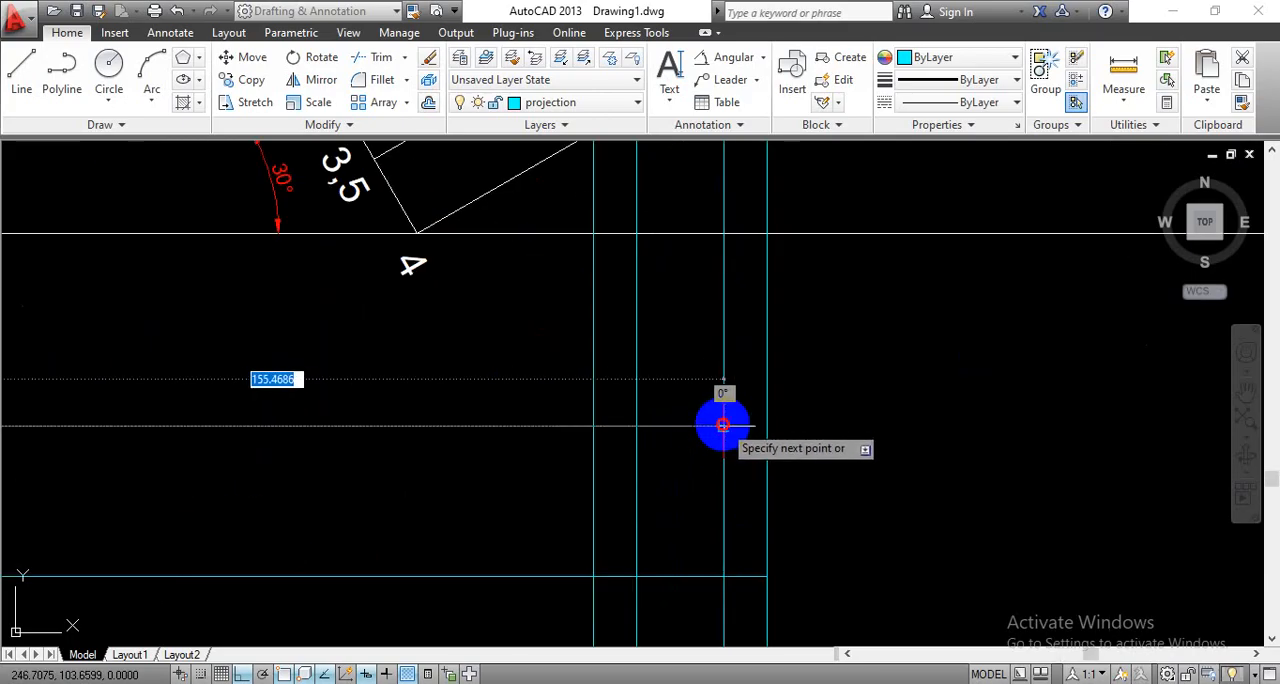
pyautogui.click(723, 426)
pyautogui.press('Return')
# - Draw a horizontal projector from the hexagon's corner C,3 to the vertical projector from C,E
pyautogui.scroll(-5, 700, 440)
pyautogui.scroll(3, 606, 519)
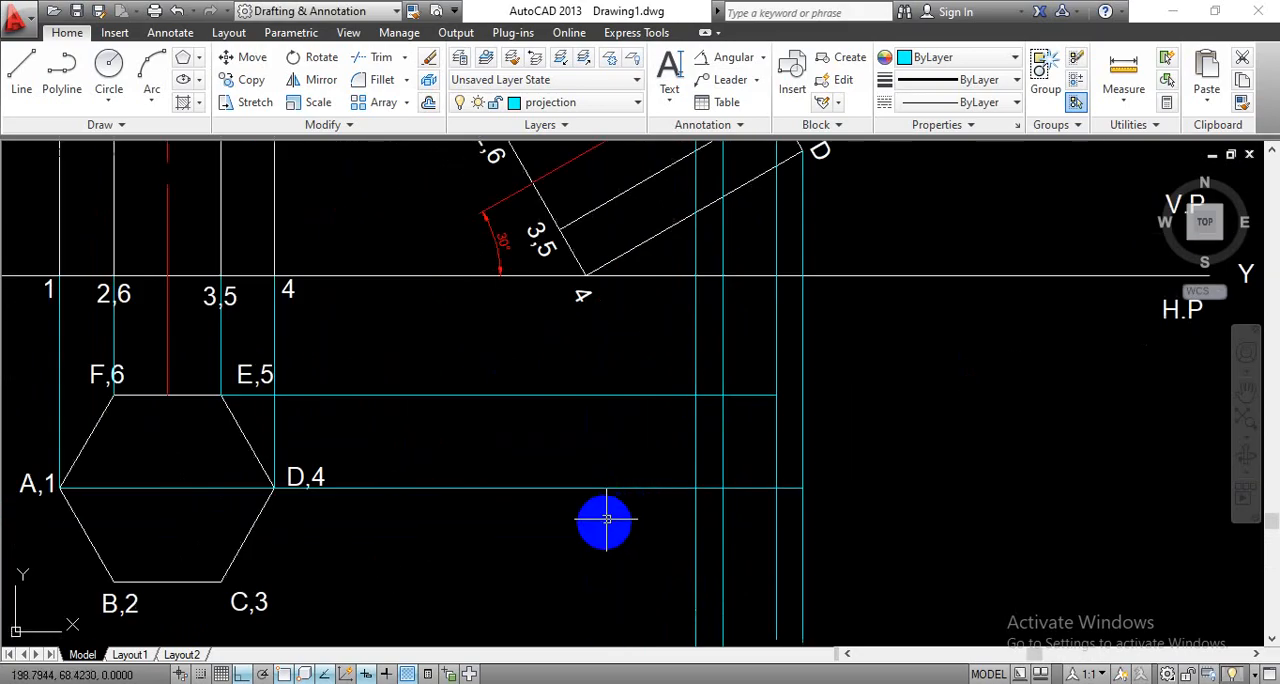
pyautogui.press('Return')
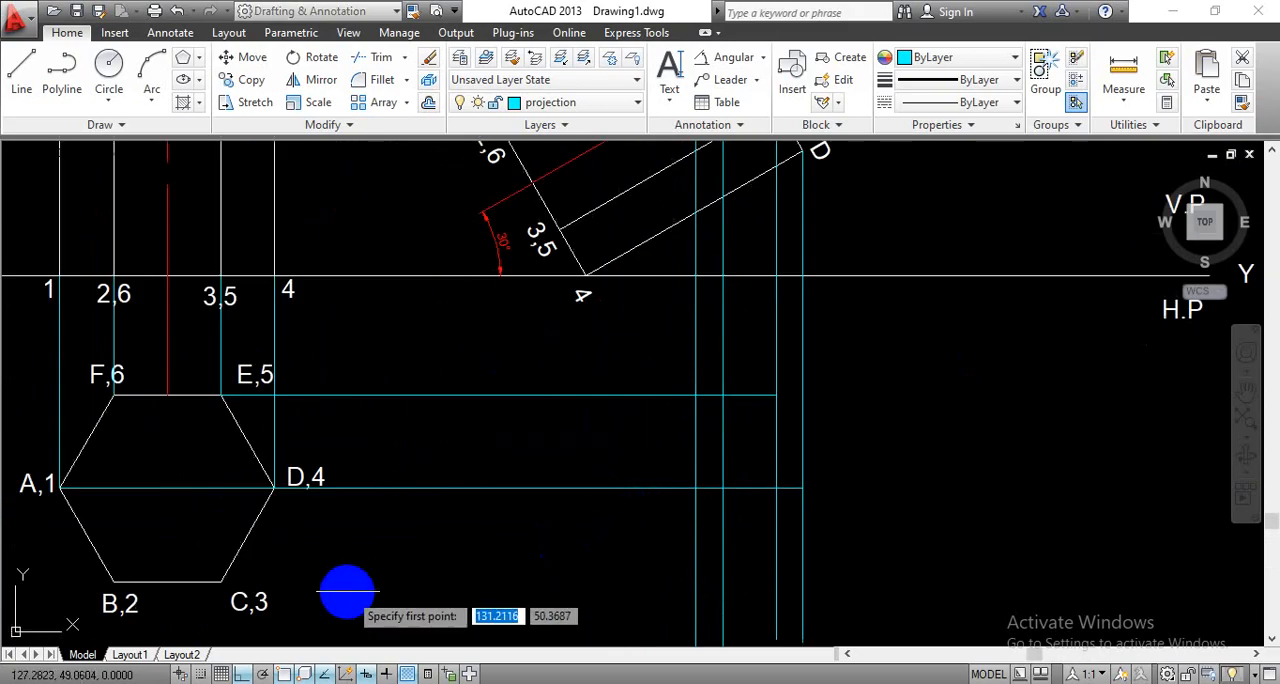
pyautogui.click(218, 582)
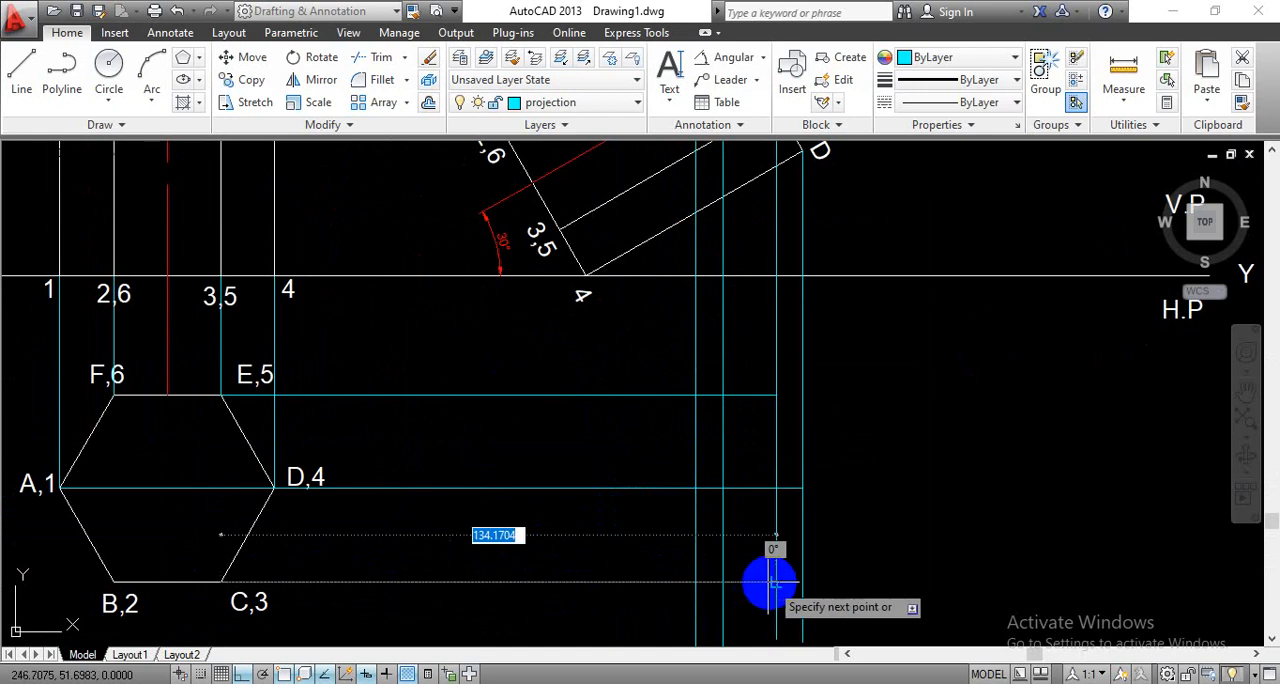
pyautogui.press('Escape')
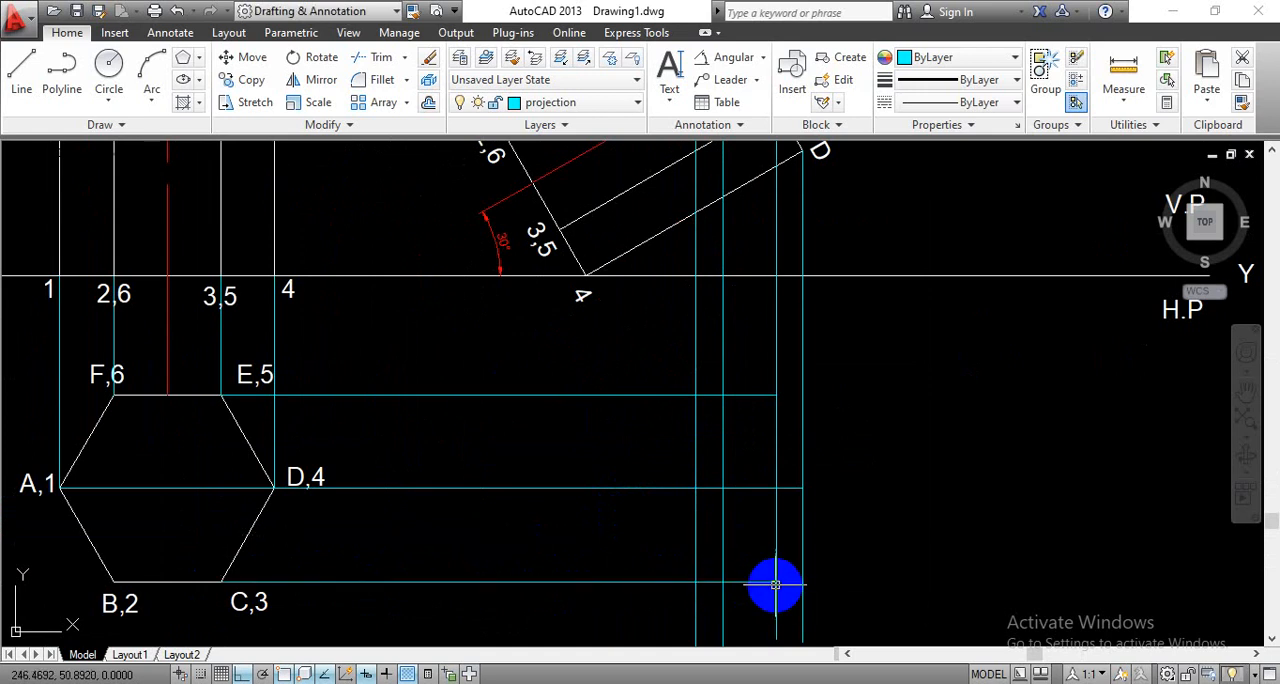
# - On layer 0 with Ortho off, draw the lower half of the projected top face from A through B and C to D at the projector intersections
pyautogui.scroll(-2, 771, 587)
pyautogui.moveTo(846, 538); pyautogui.dragTo(691, 443, button='middle')
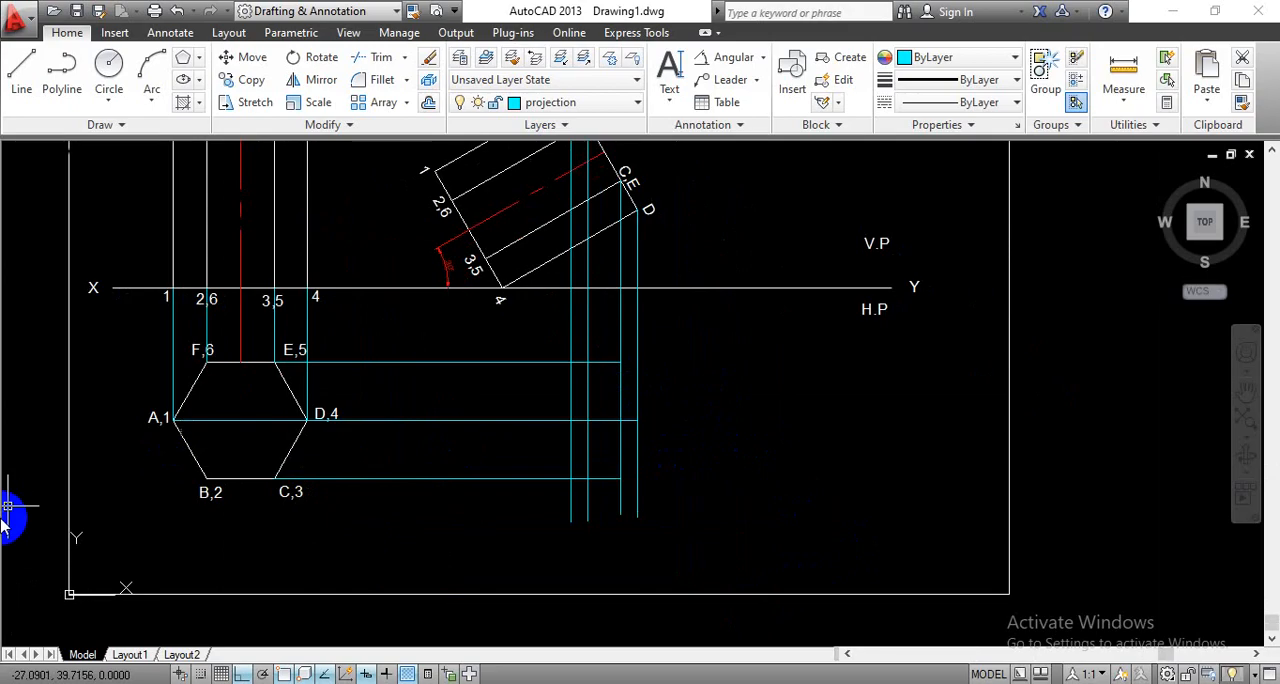
pyautogui.click(626, 104)
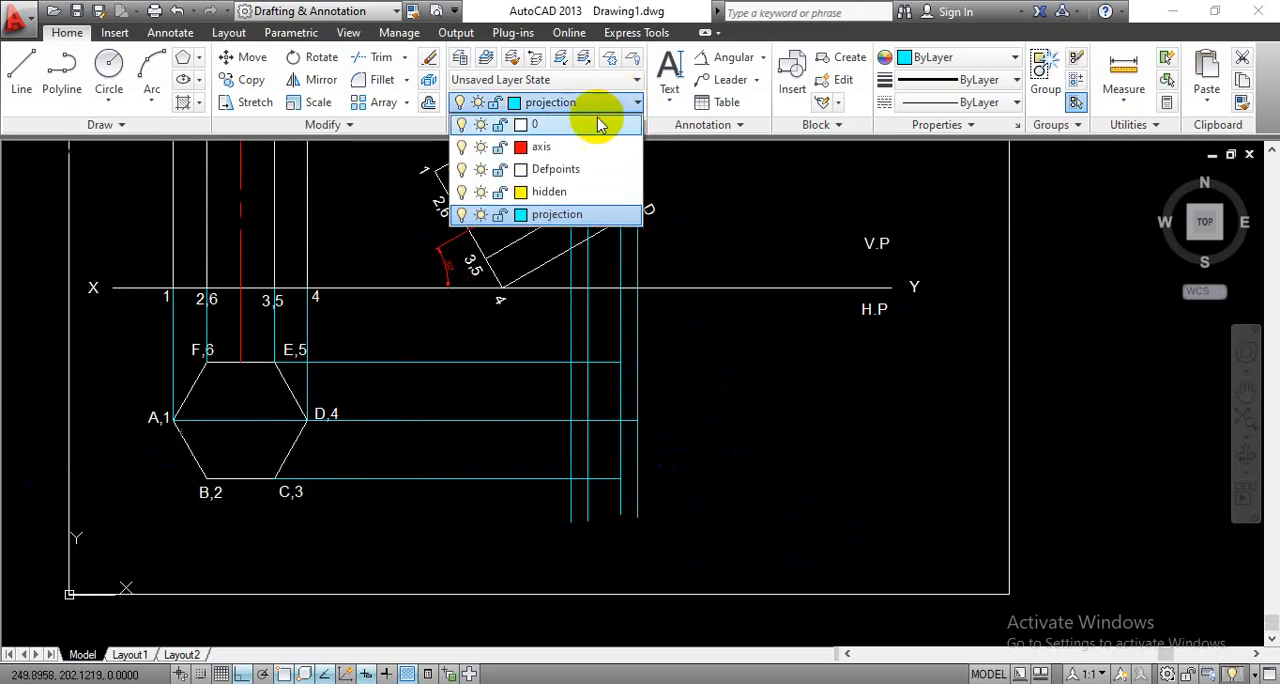
pyautogui.click(594, 126)
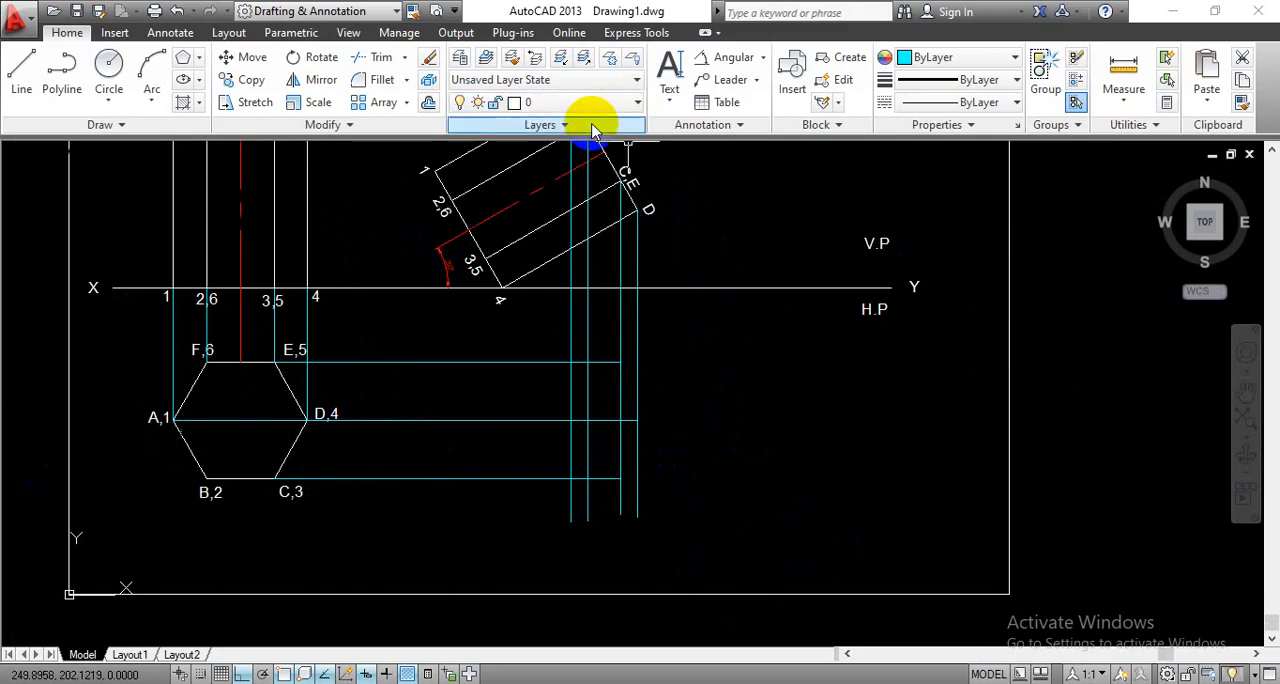
pyautogui.click(22, 88)
pyautogui.moveTo(706, 403); pyautogui.dragTo(733, 475, button='middle')
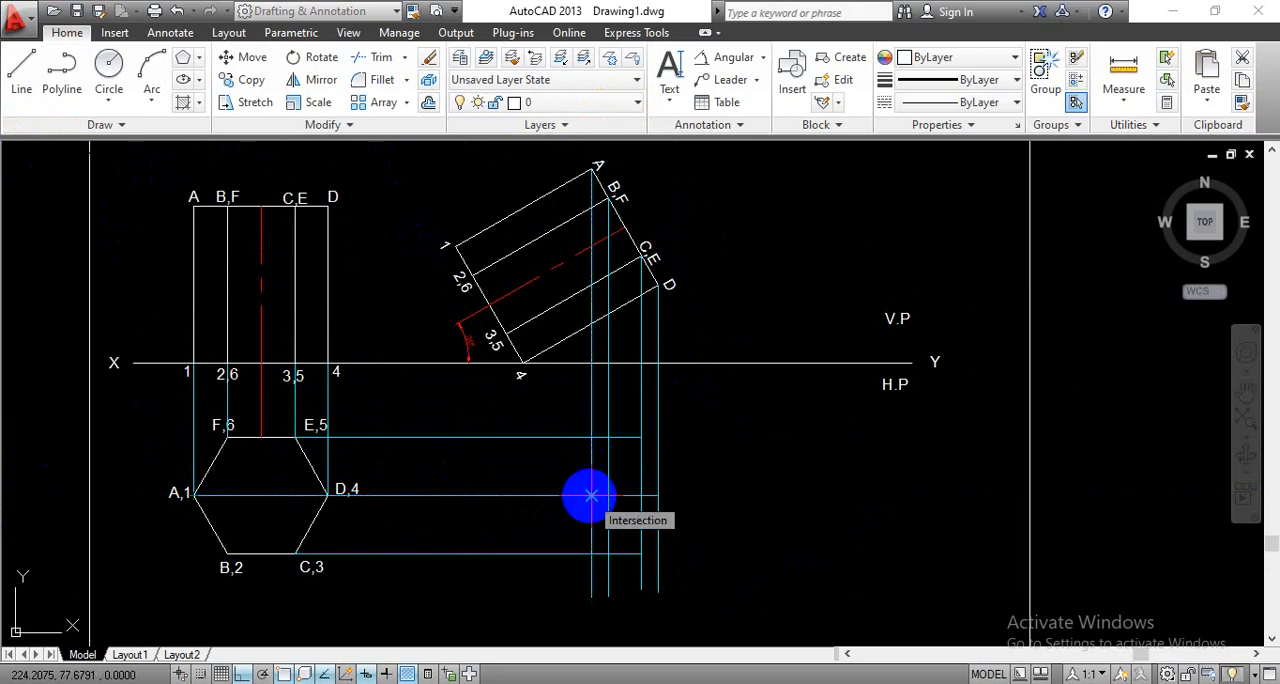
pyautogui.click(590, 496)
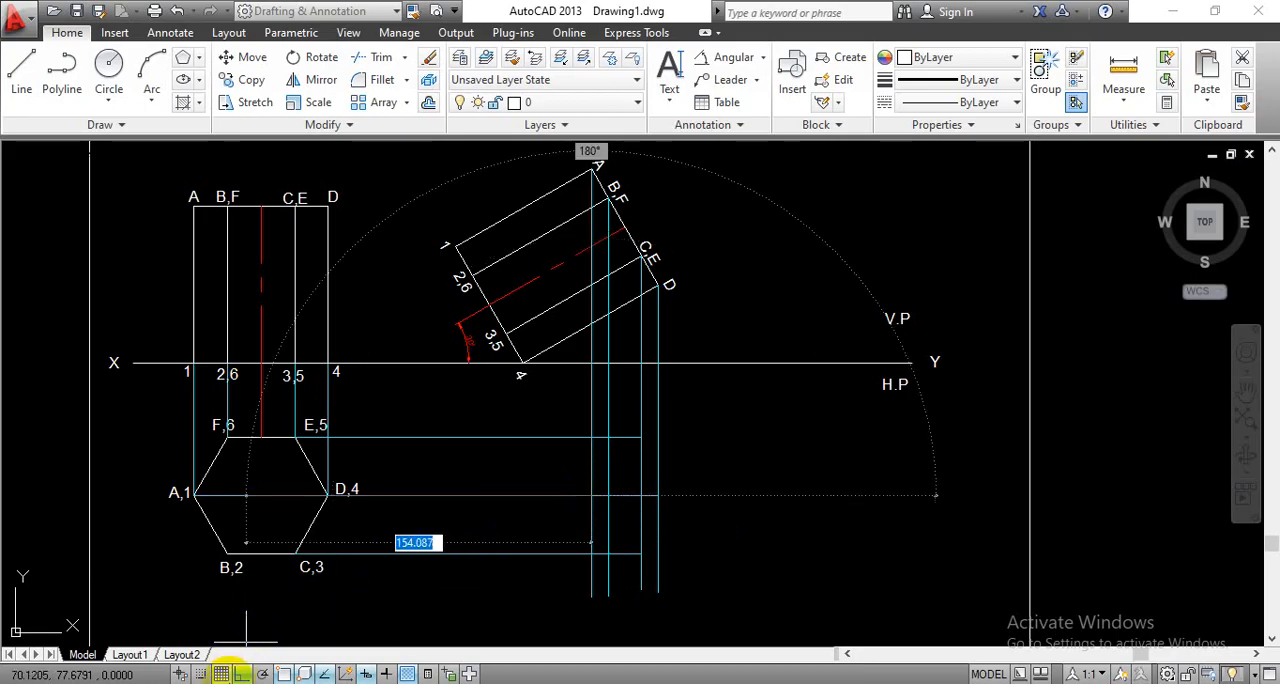
pyautogui.click(241, 677)
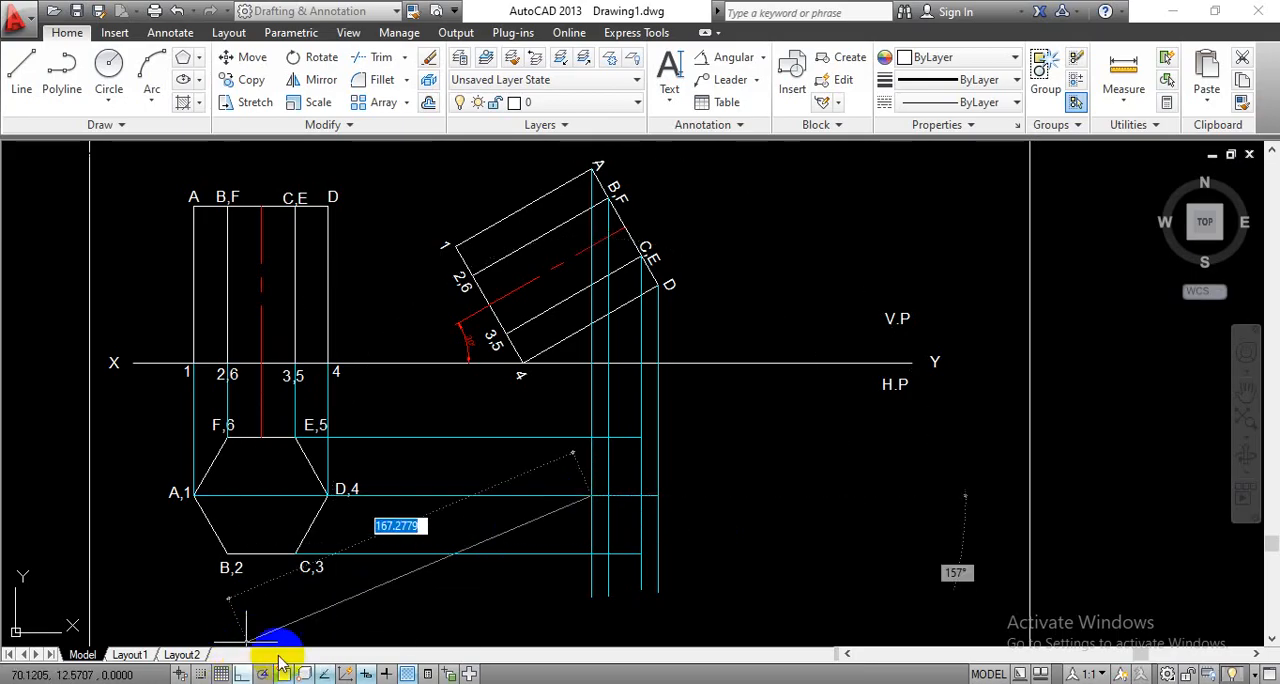
pyautogui.click(608, 553)
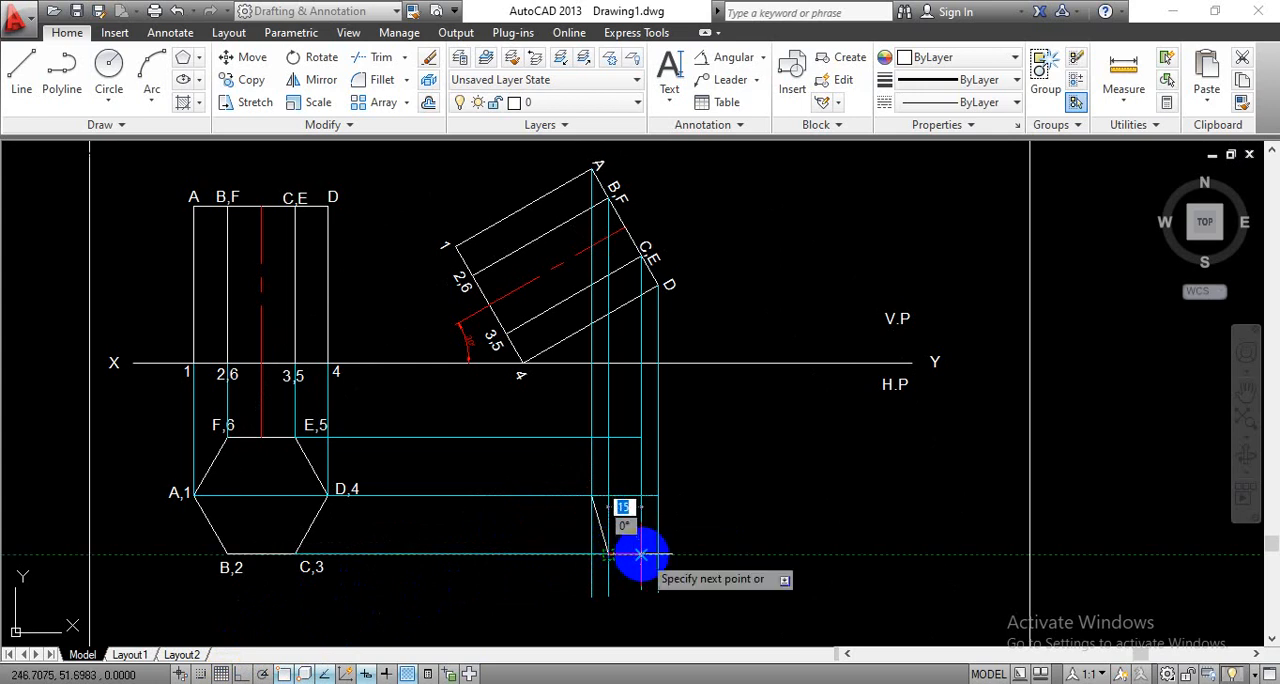
pyautogui.click(641, 553)
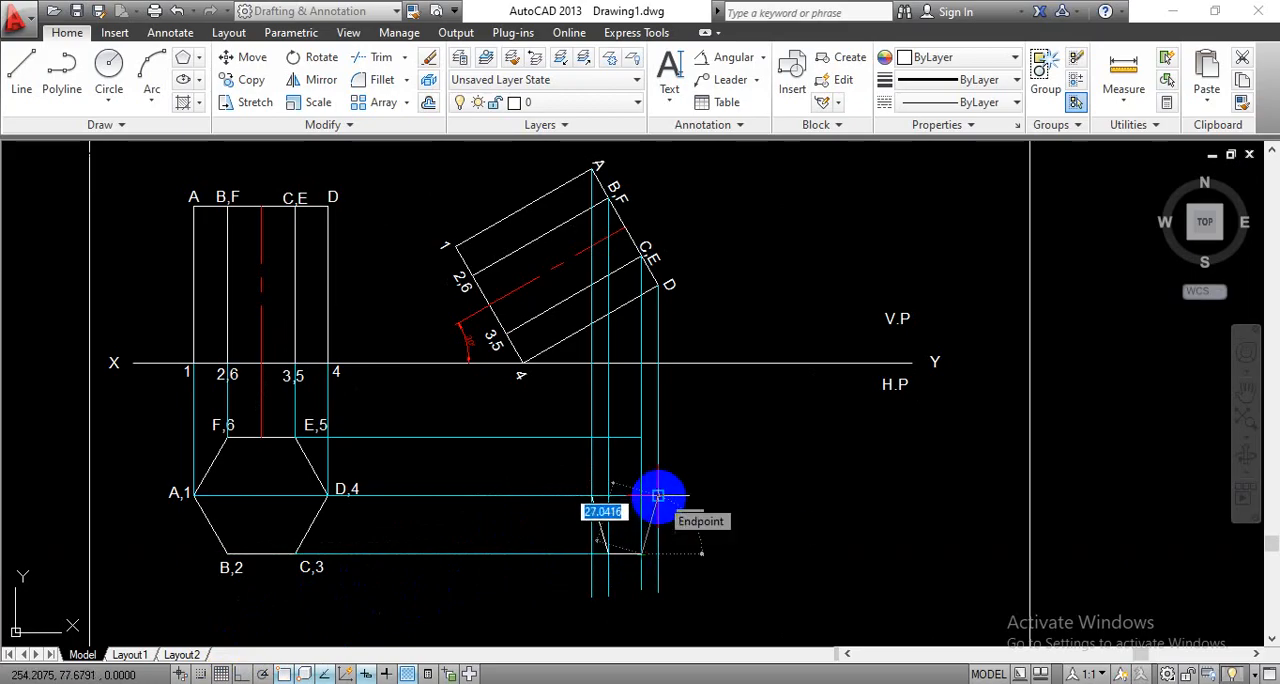
pyautogui.click(658, 495)
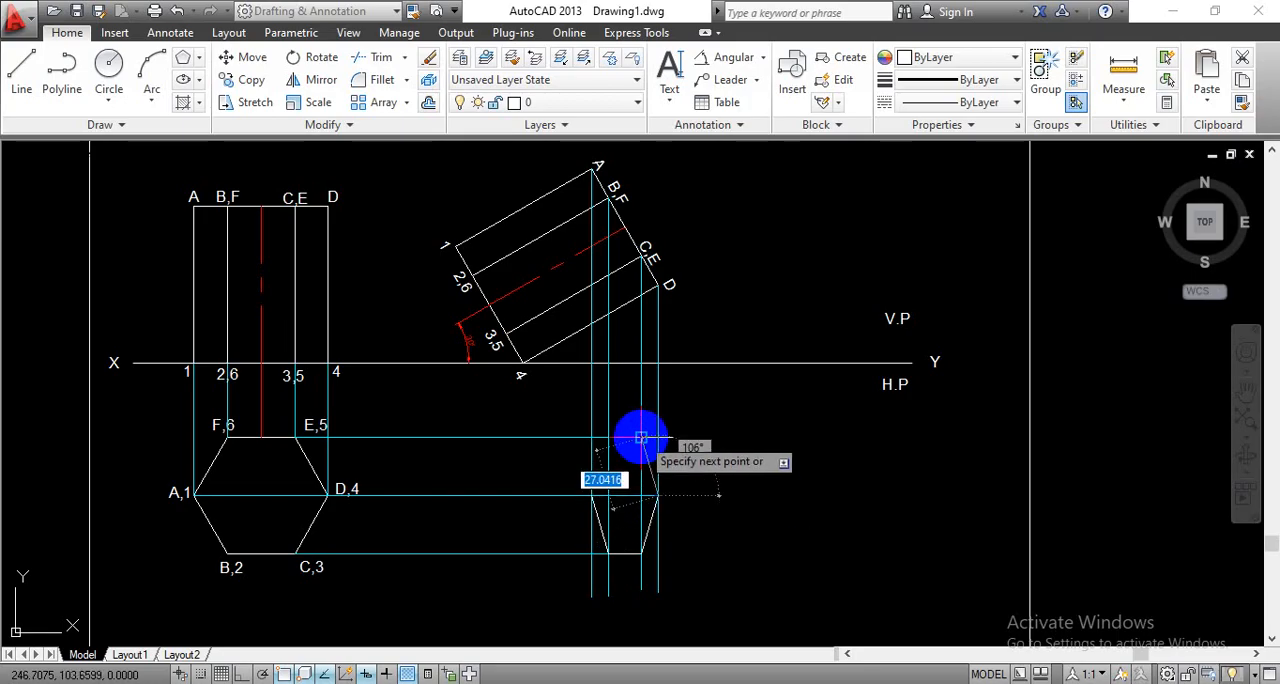
# - Complete the projected top face from D through E, a 15 mm edge to F, and back to A
pyautogui.click(641, 437)
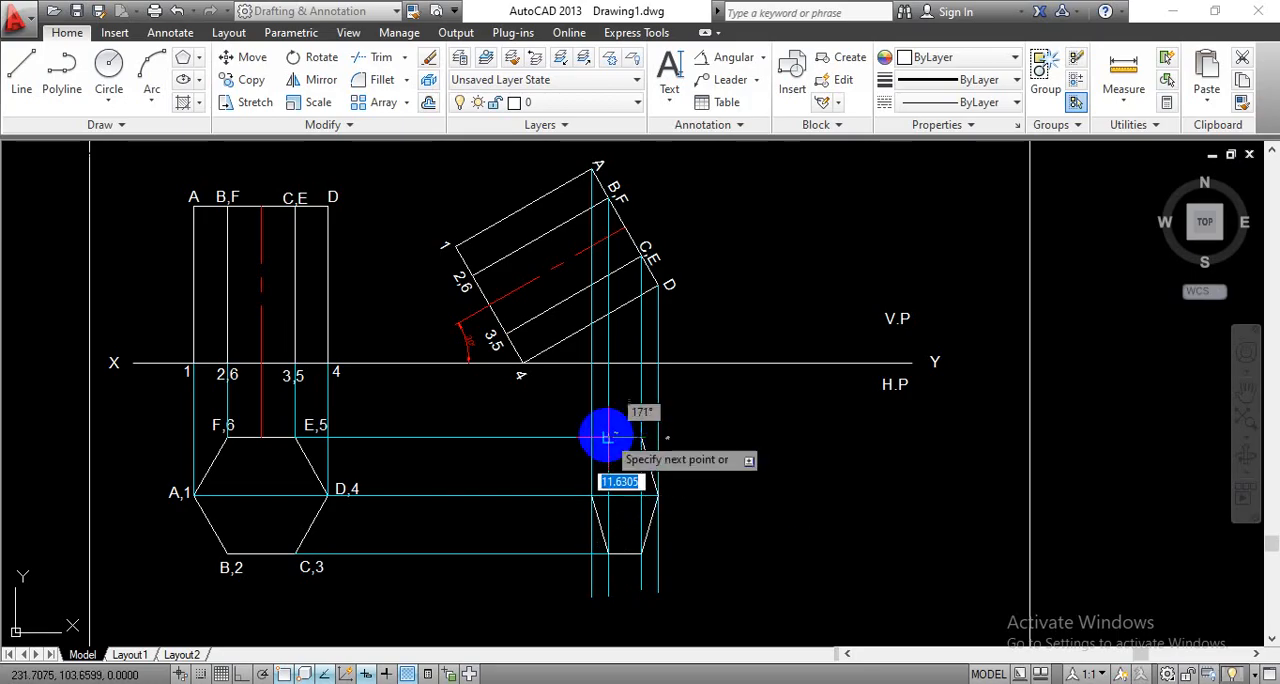
pyautogui.write('15')
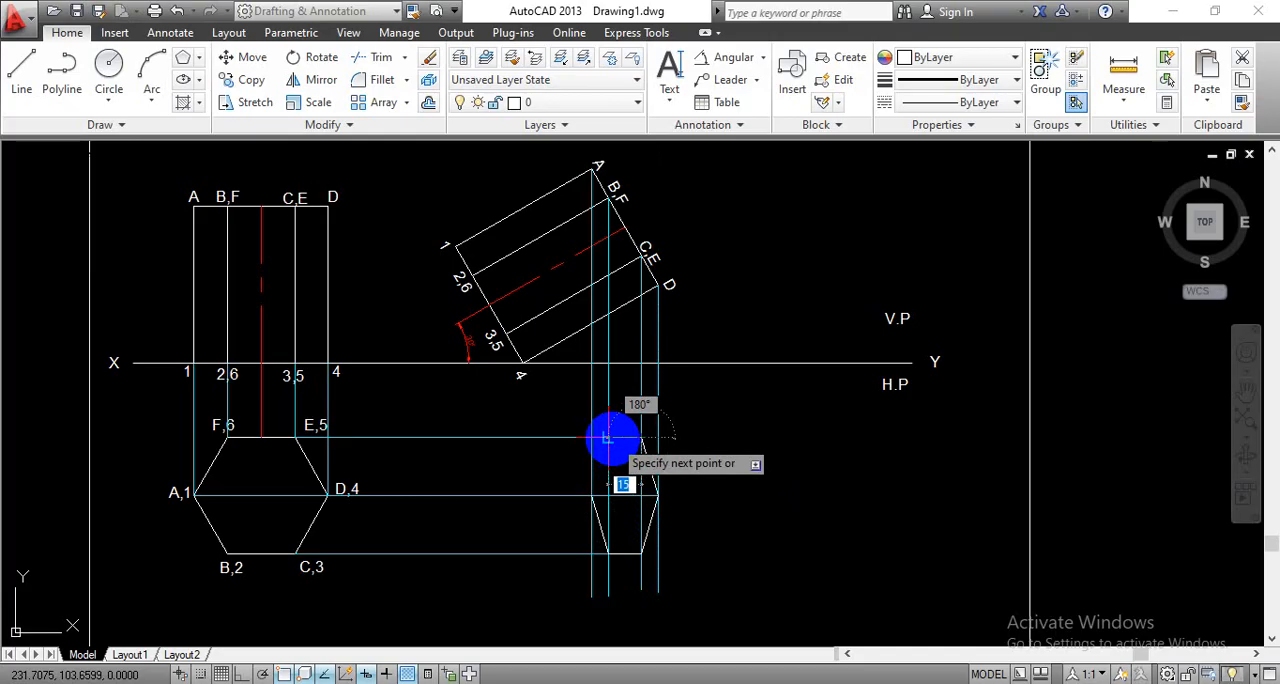
pyautogui.press('Return')
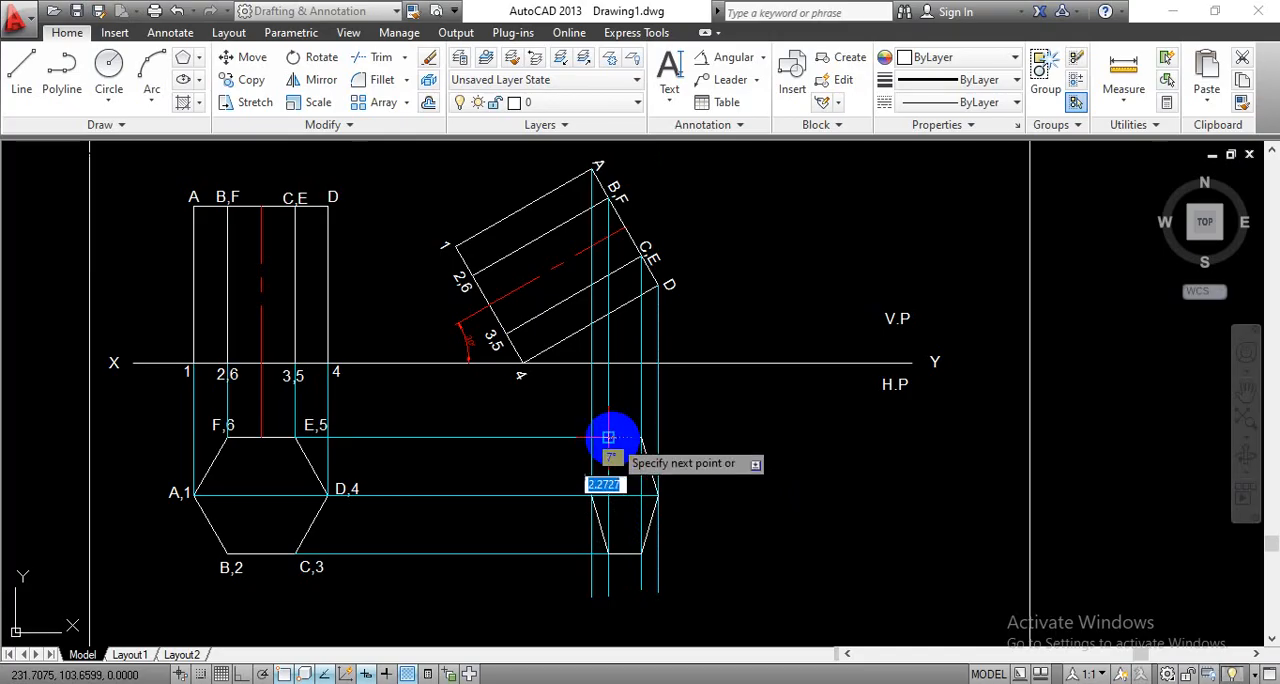
pyautogui.click(591, 495)
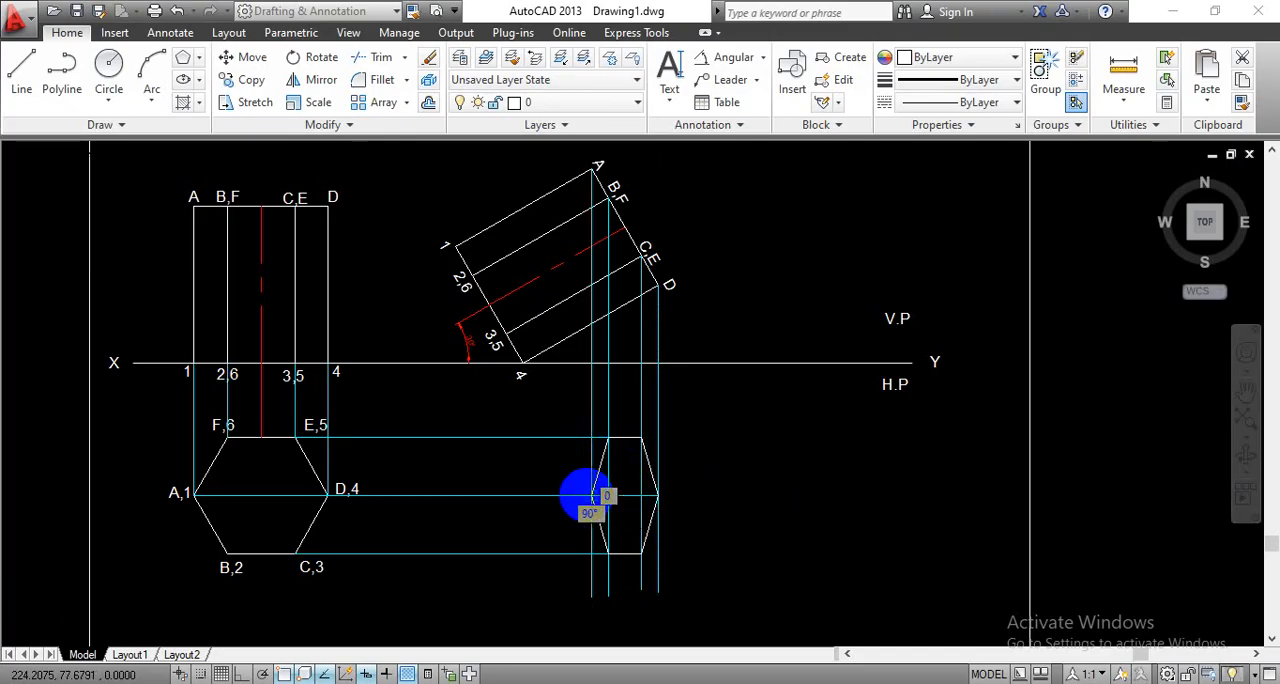
pyautogui.press('Escape')
pyautogui.scroll(2, 621, 509)
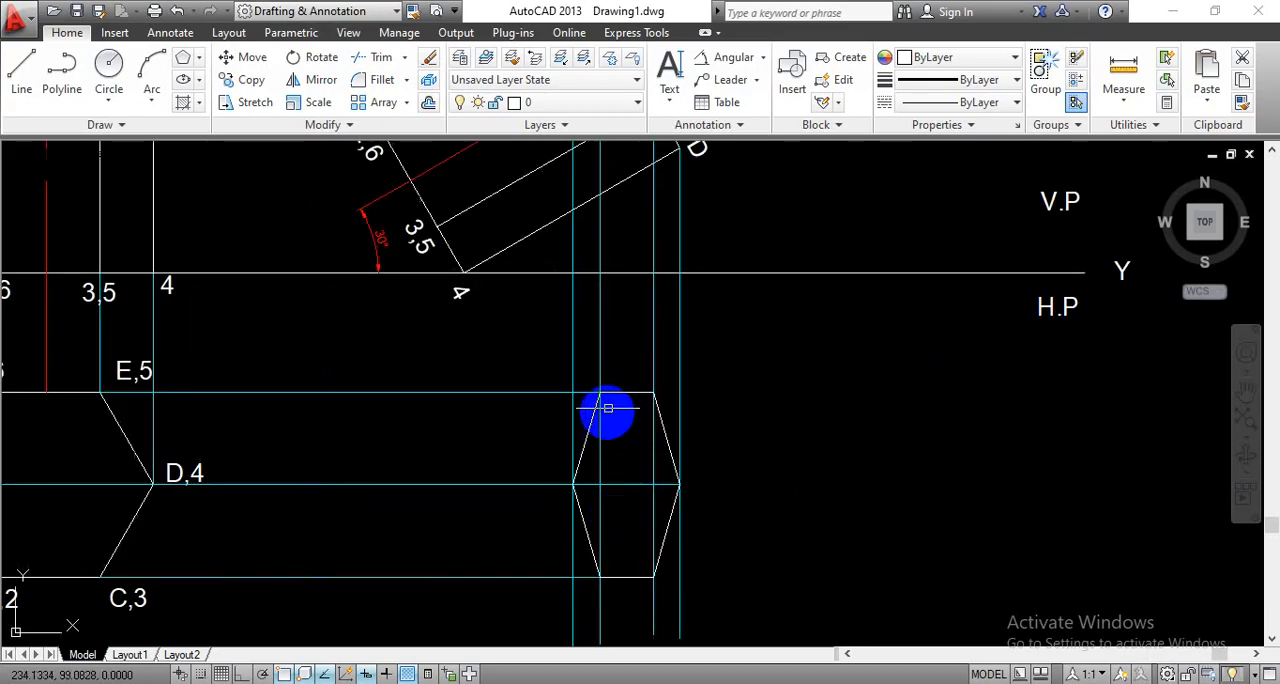
pyautogui.scroll(-2, 669, 473)
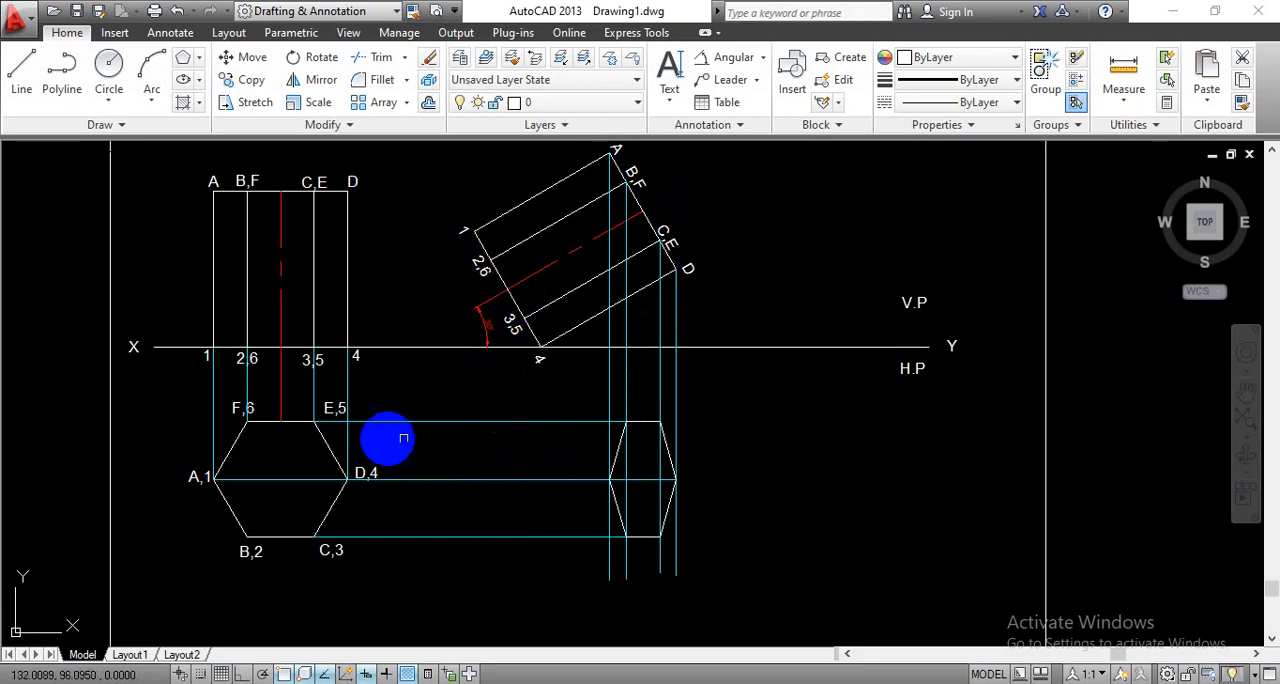
pyautogui.scroll(-1, 845, 480)
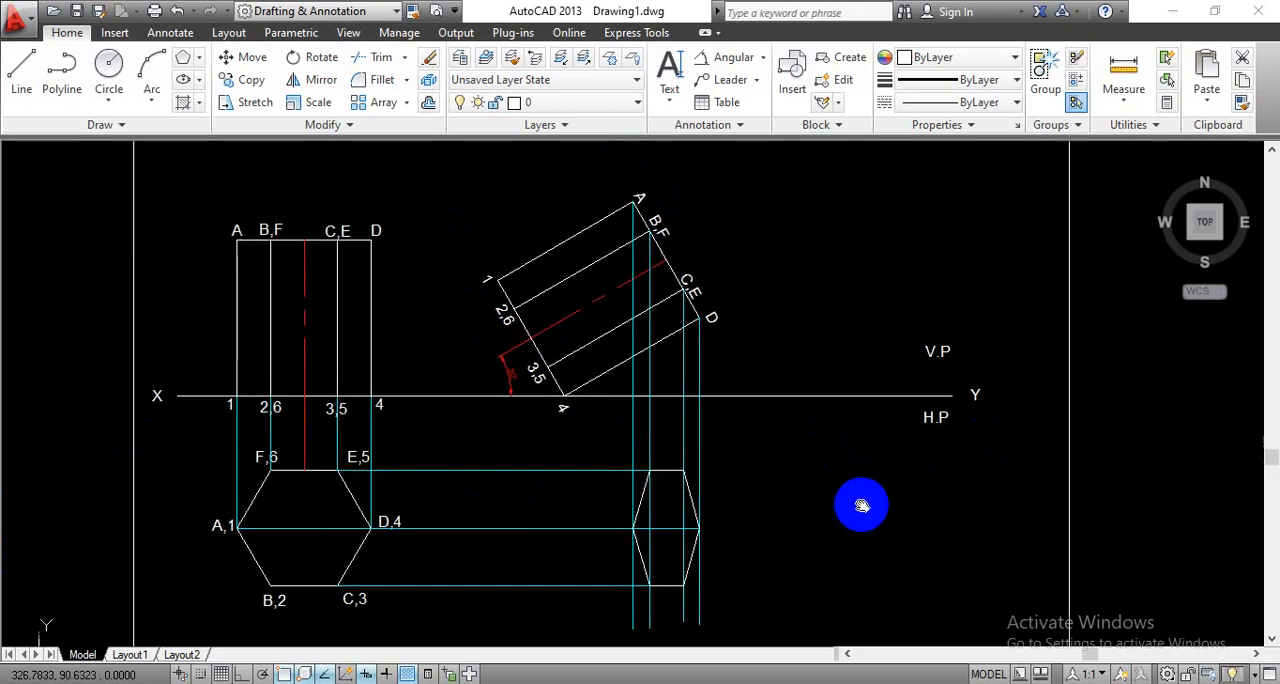
pyautogui.scroll(-2, 778, 345)
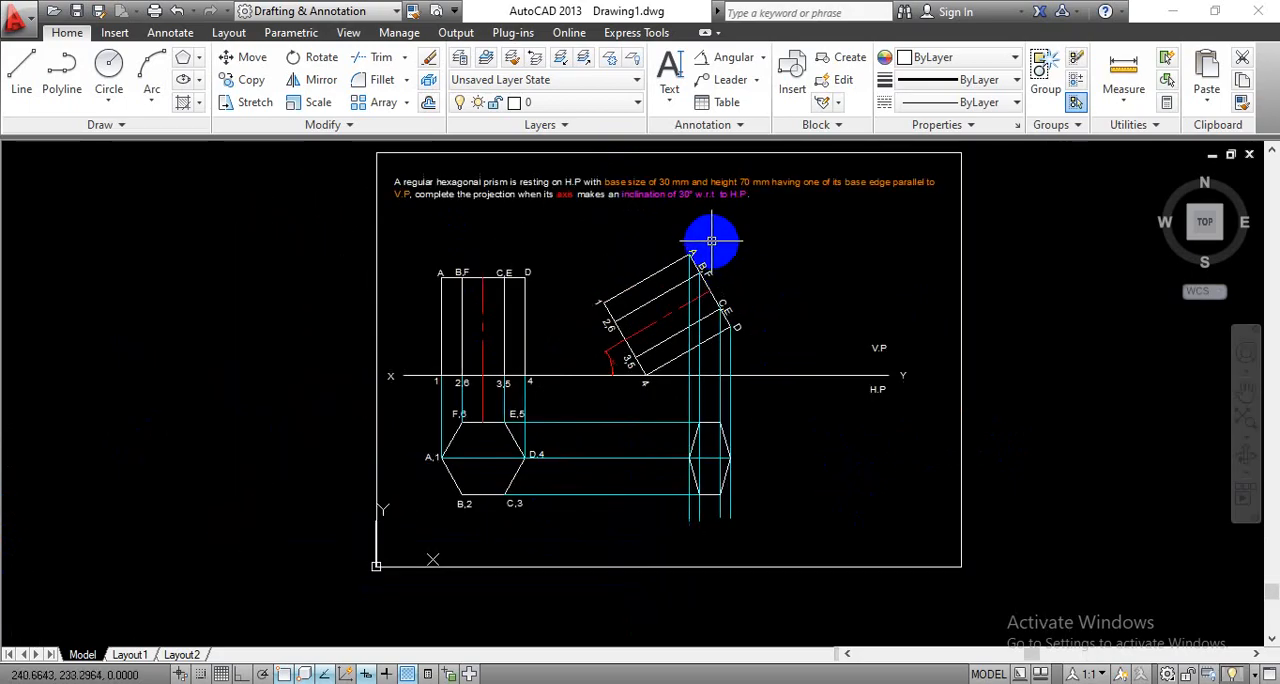
# - On the projection layer, draw a vertical projector about 152 mm long from the tilted view's corner 1 down past the XY line
pyautogui.scroll(2, 711, 241)
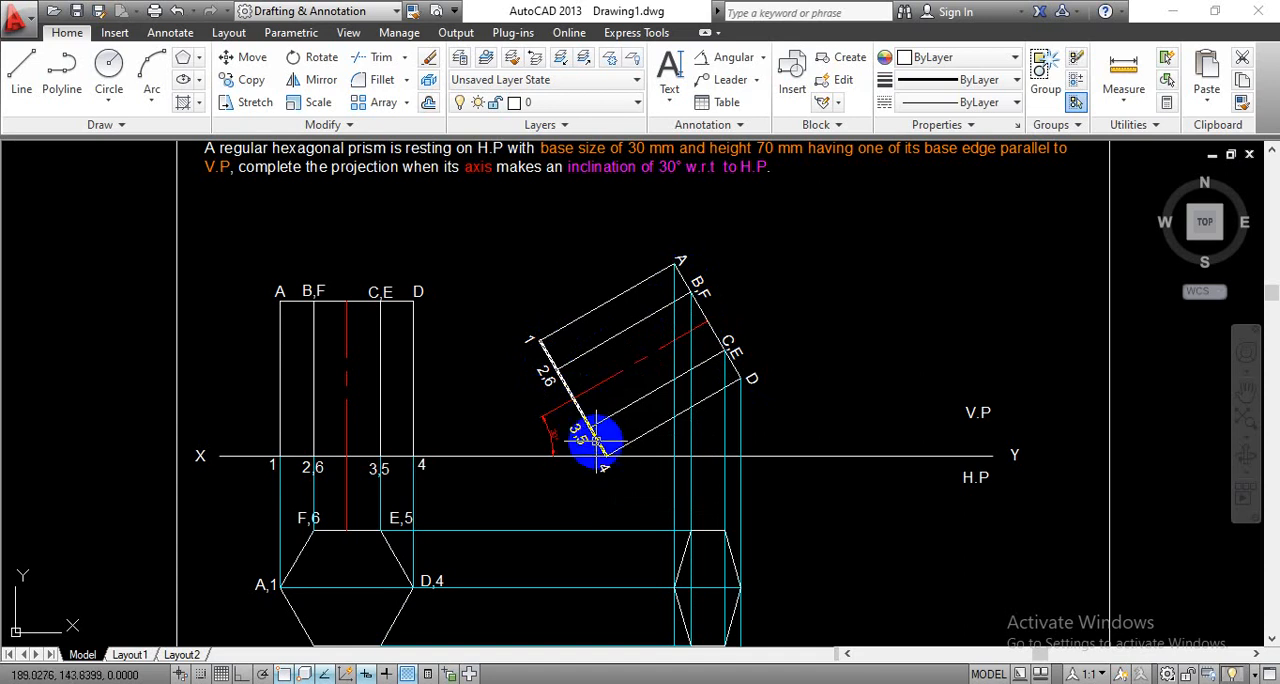
pyautogui.moveTo(790, 387); pyautogui.dragTo(766, 315, button='middle')
pyautogui.click(563, 102)
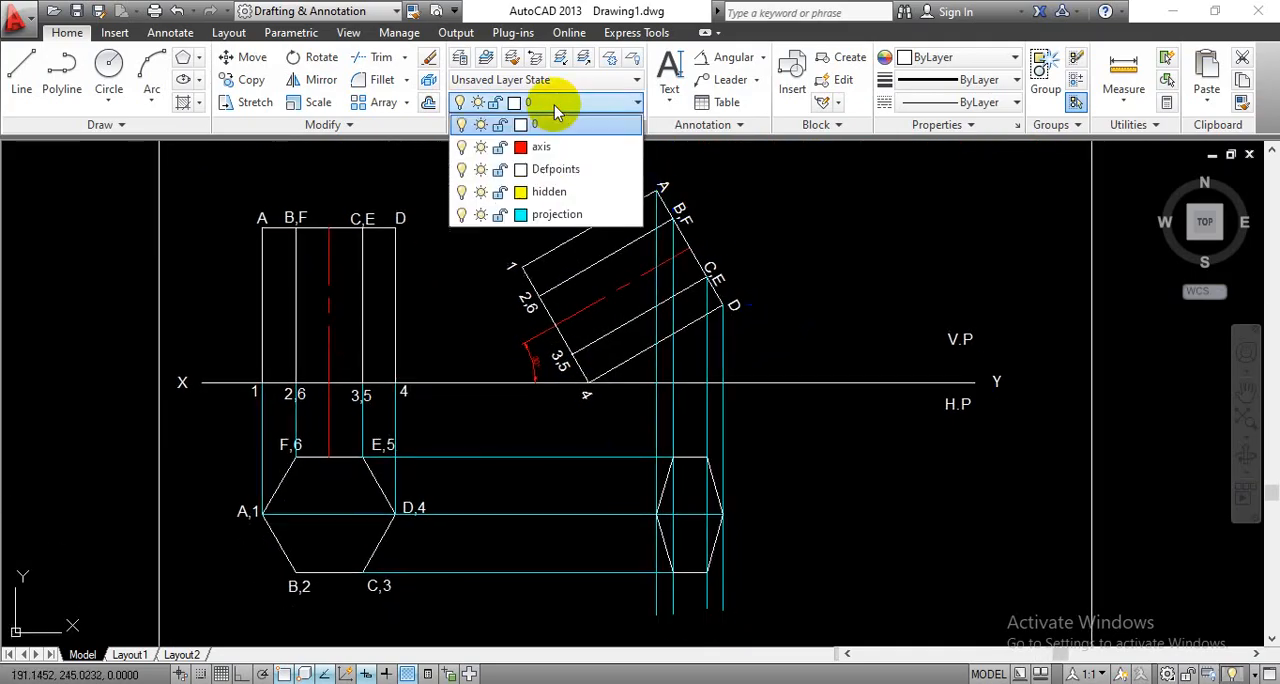
pyautogui.click(557, 215)
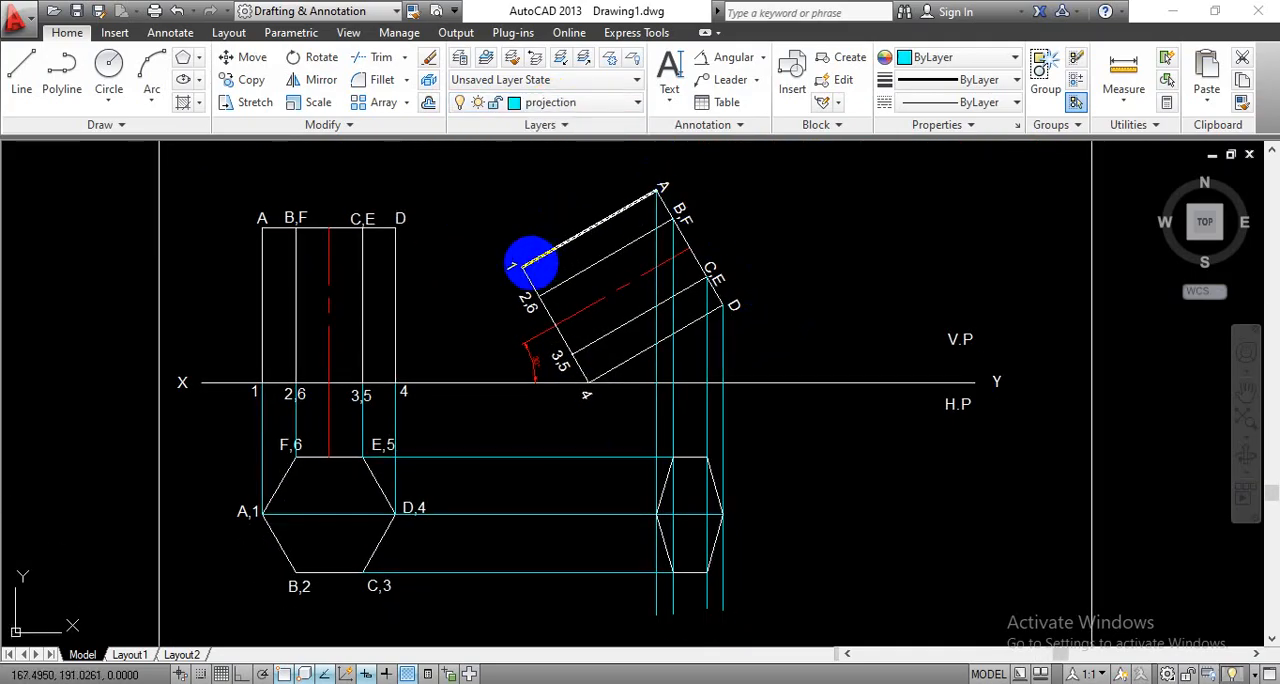
pyautogui.click(20, 72)
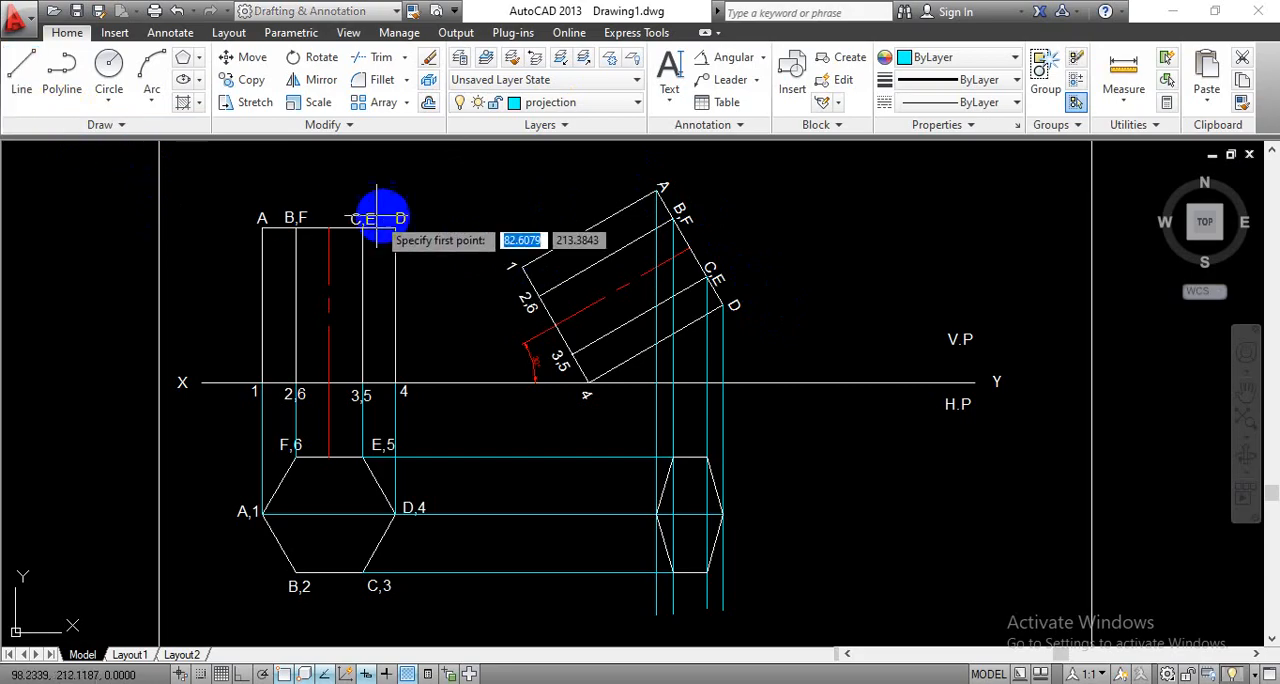
pyautogui.click(524, 265)
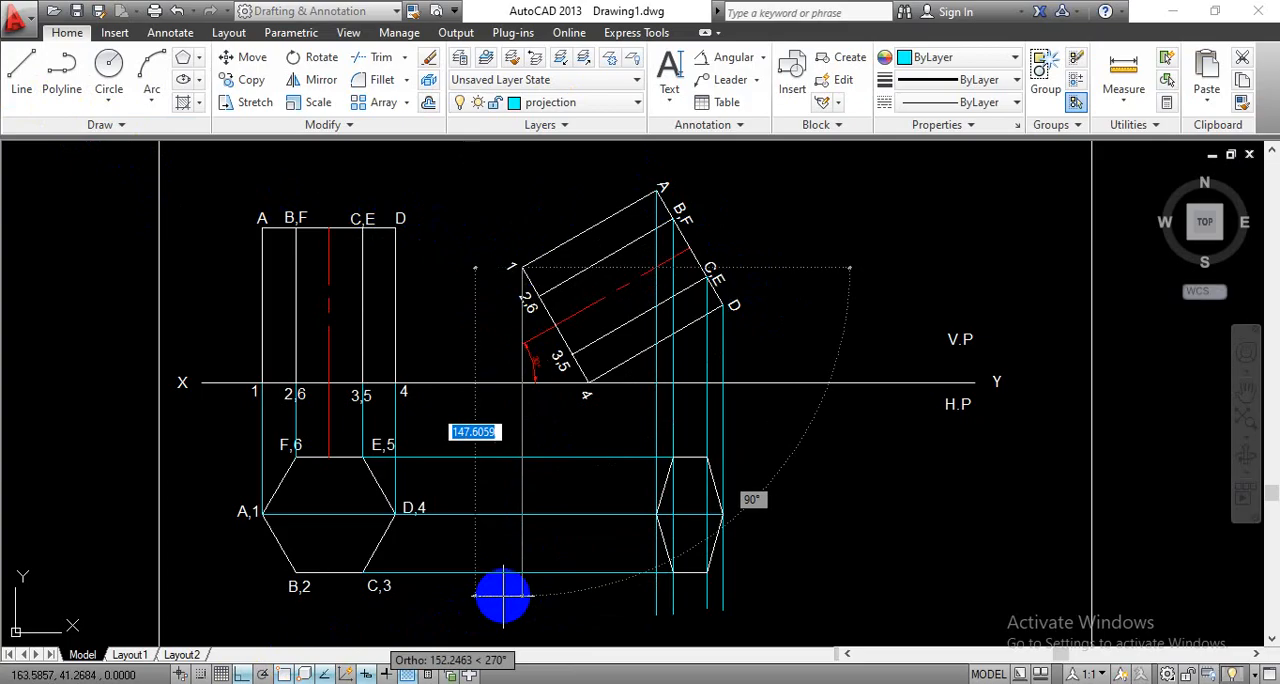
pyautogui.click(524, 605)
pyautogui.press('Return')
pyautogui.press('Return')
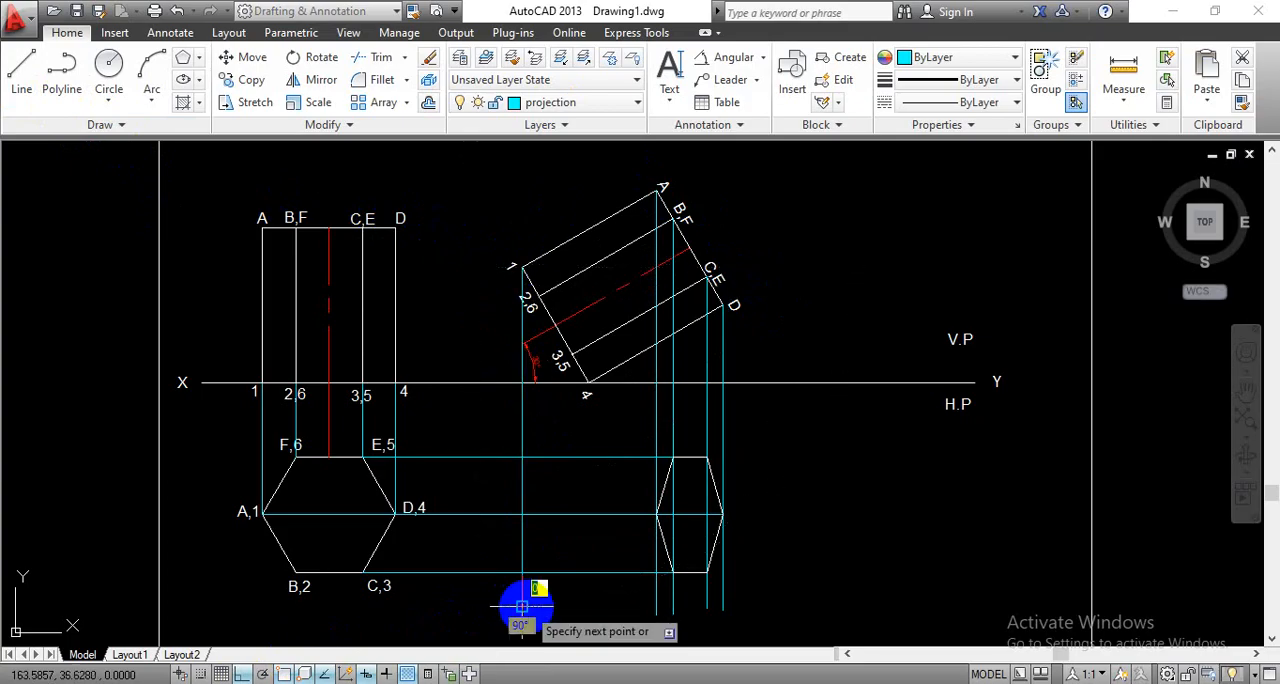
# - Draw a vertical projector from the tilted view's corner 2,6 down past the horizontal projector from C,3
pyautogui.click(538, 296)
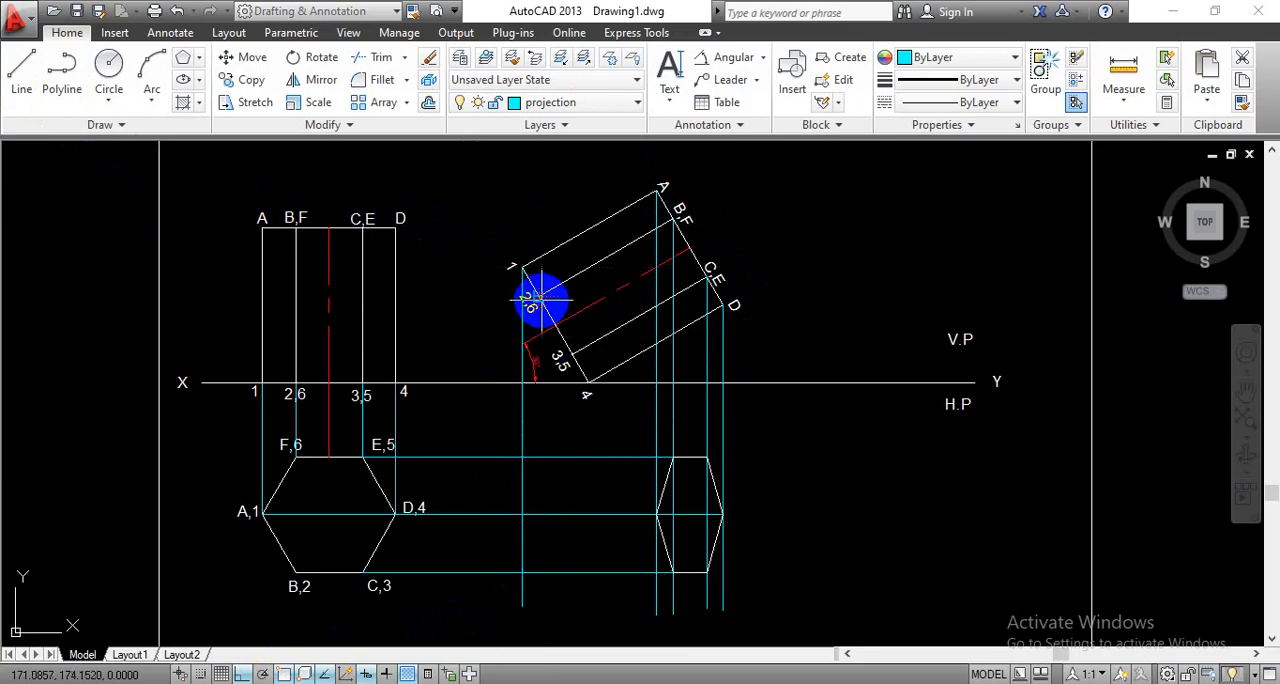
pyautogui.click(553, 600)
pyautogui.press('Return')
pyautogui.press('Return')
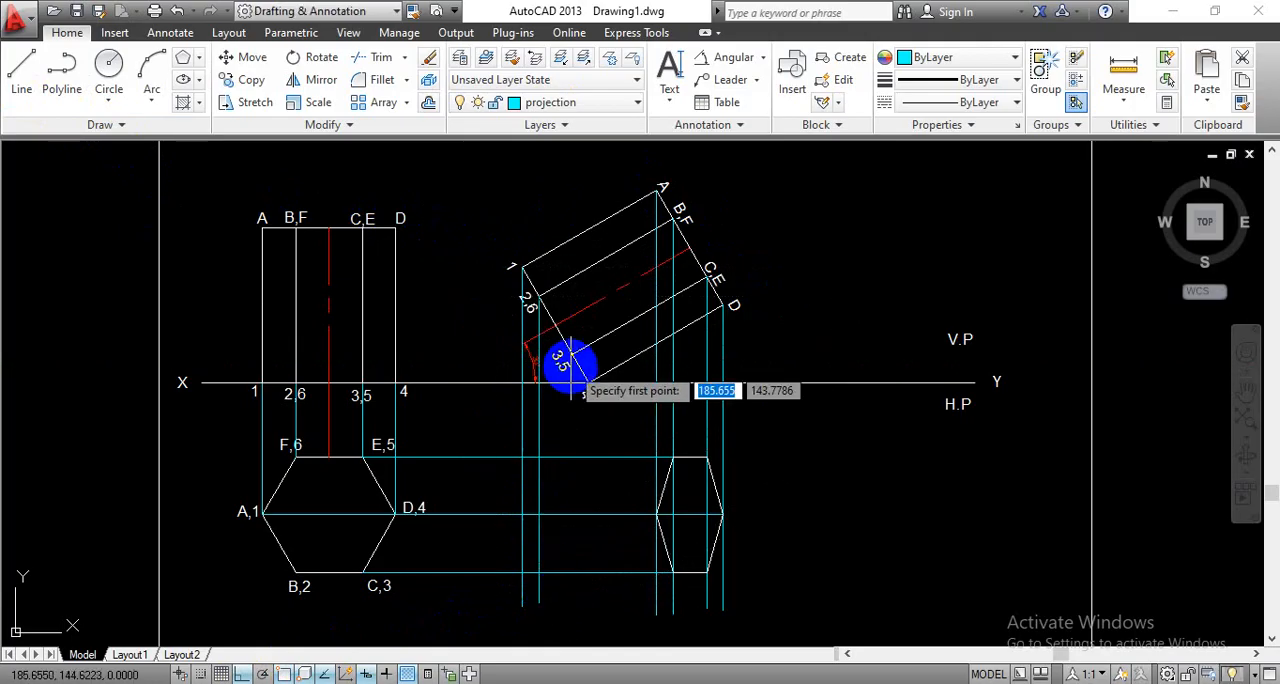
# - Draw a vertical projector from the tilted view's corner 3,5 down past the horizontal projector from C,3
pyautogui.click(571, 352)
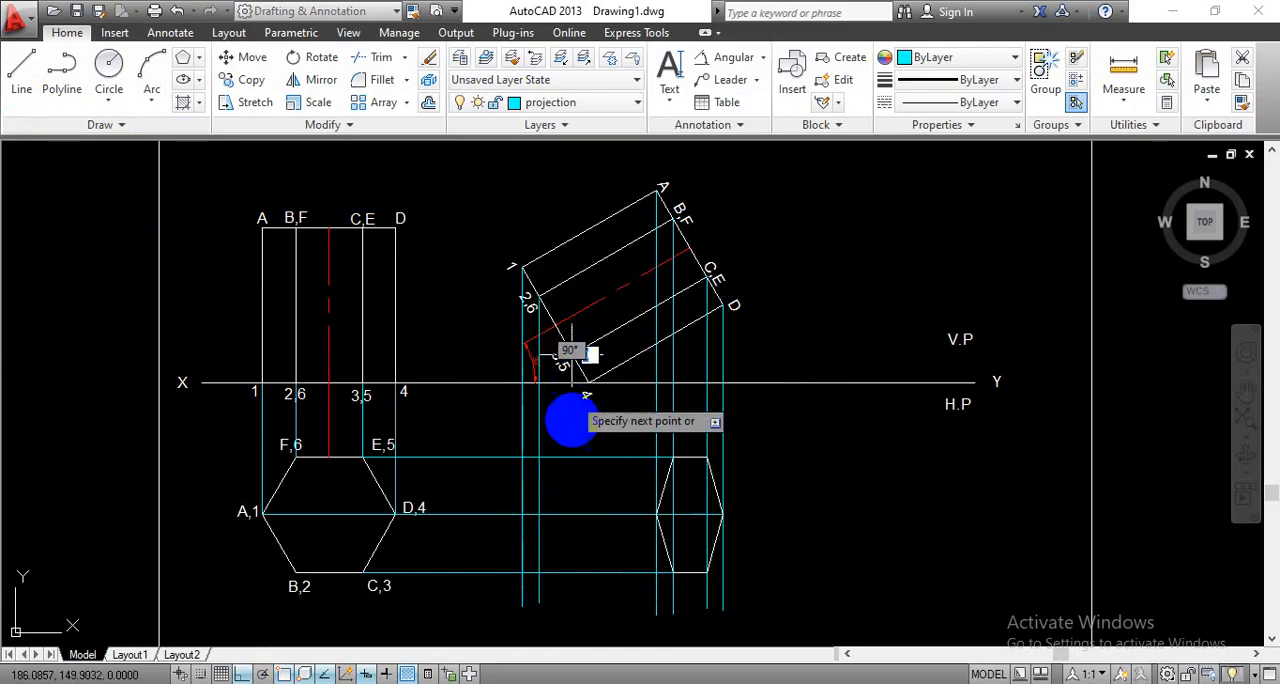
pyautogui.click(572, 603)
pyautogui.press('Return')
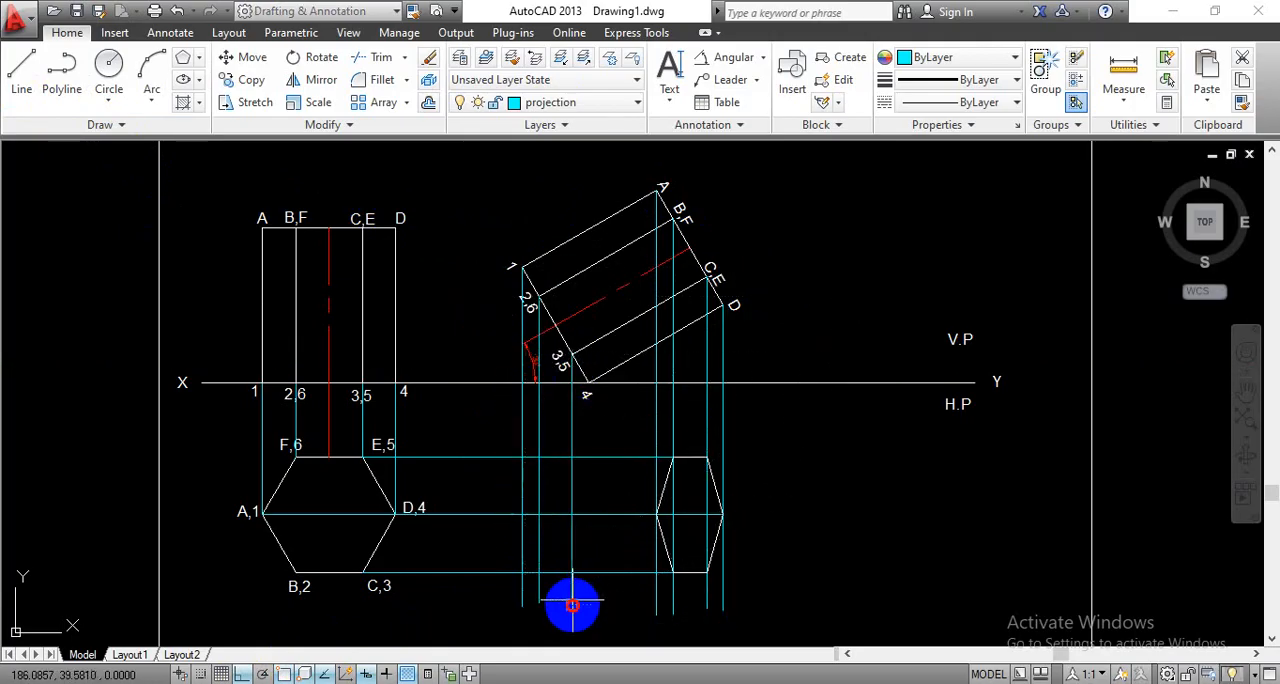
# - Draw a vertical projector from the tilted view's corner 4 on the XY line down past the horizontal projector from C,3
pyautogui.press('Return')
pyautogui.click(589, 382)
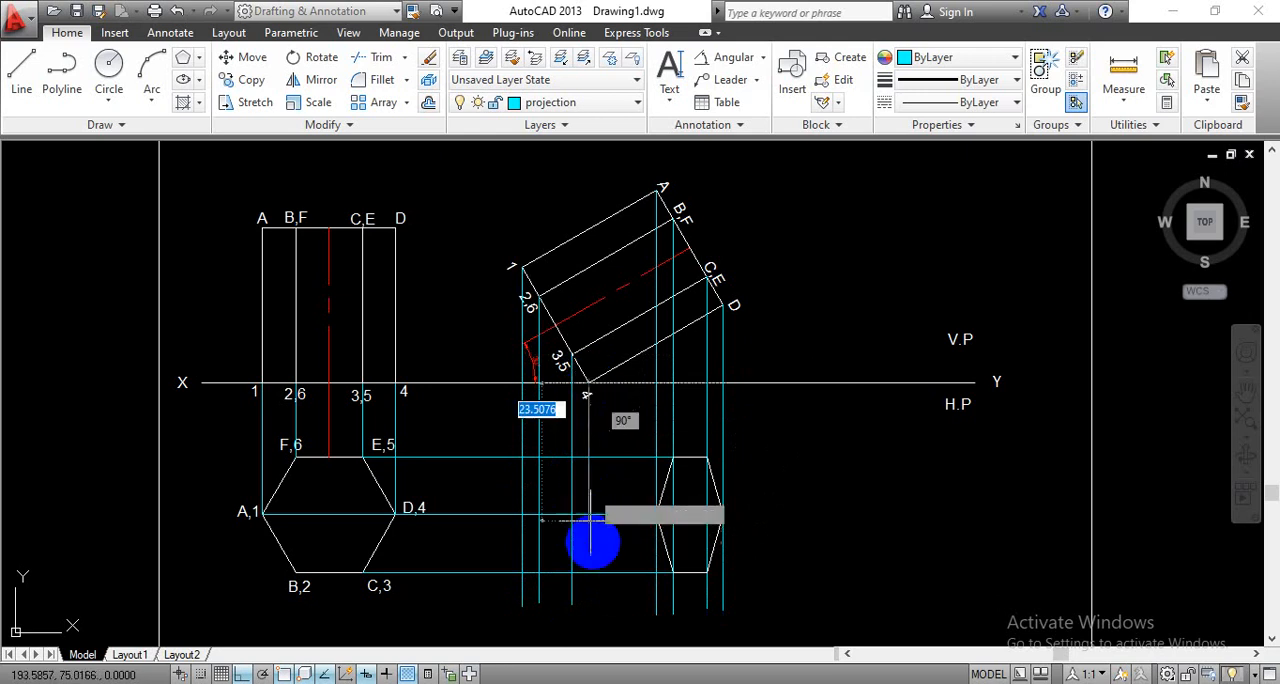
pyautogui.click(595, 598)
pyautogui.press('Return')
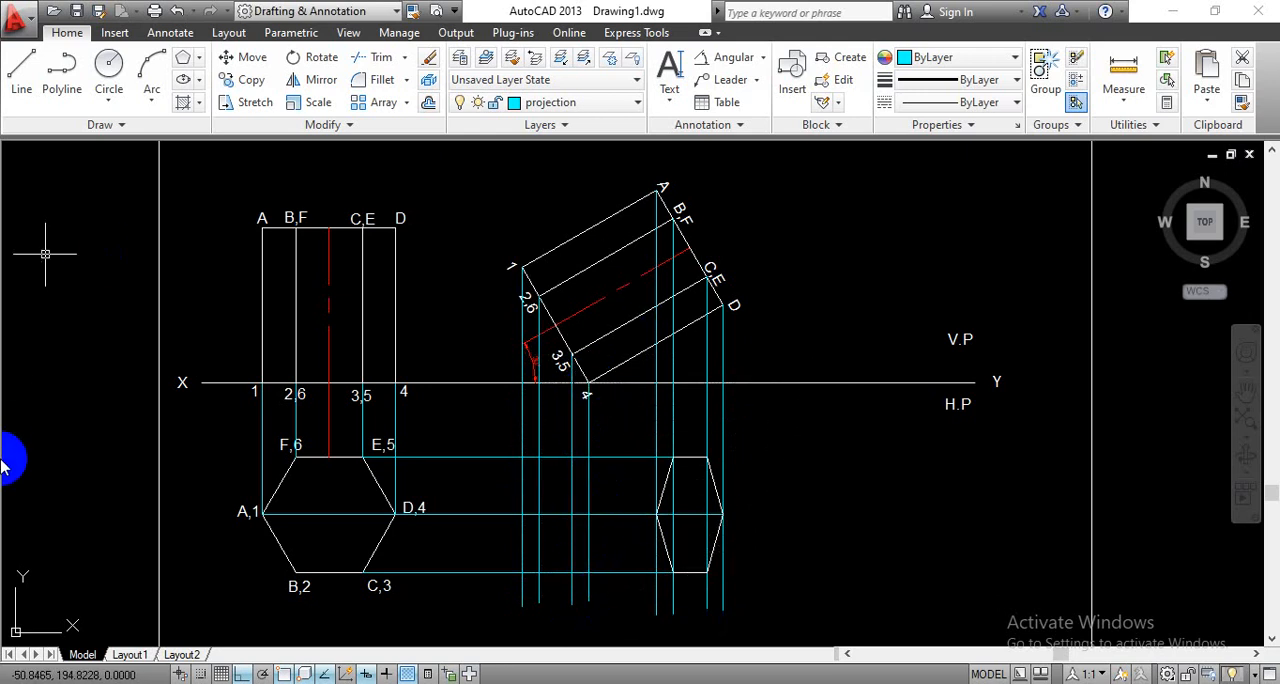
# - On layer 0 with Ortho off, draw the new top view's edge from corner 1's centreline intersection to corner 2 on the C,3 projector
pyautogui.click(630, 104)
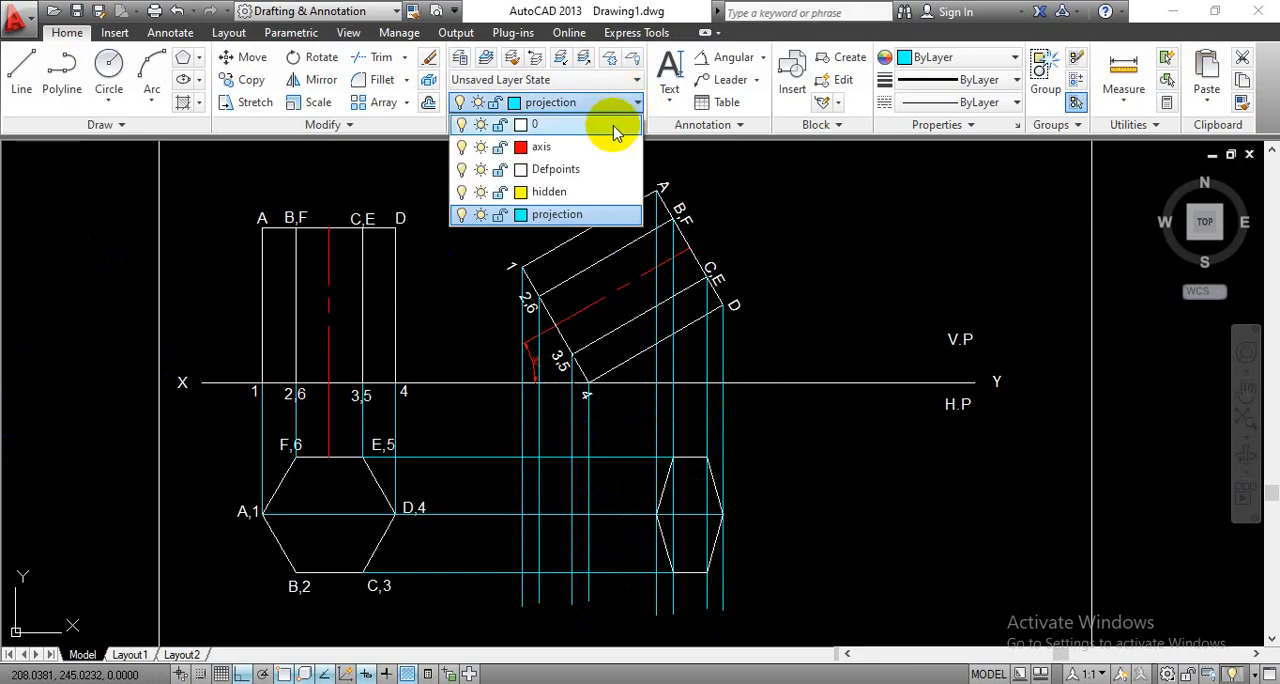
pyautogui.click(584, 128)
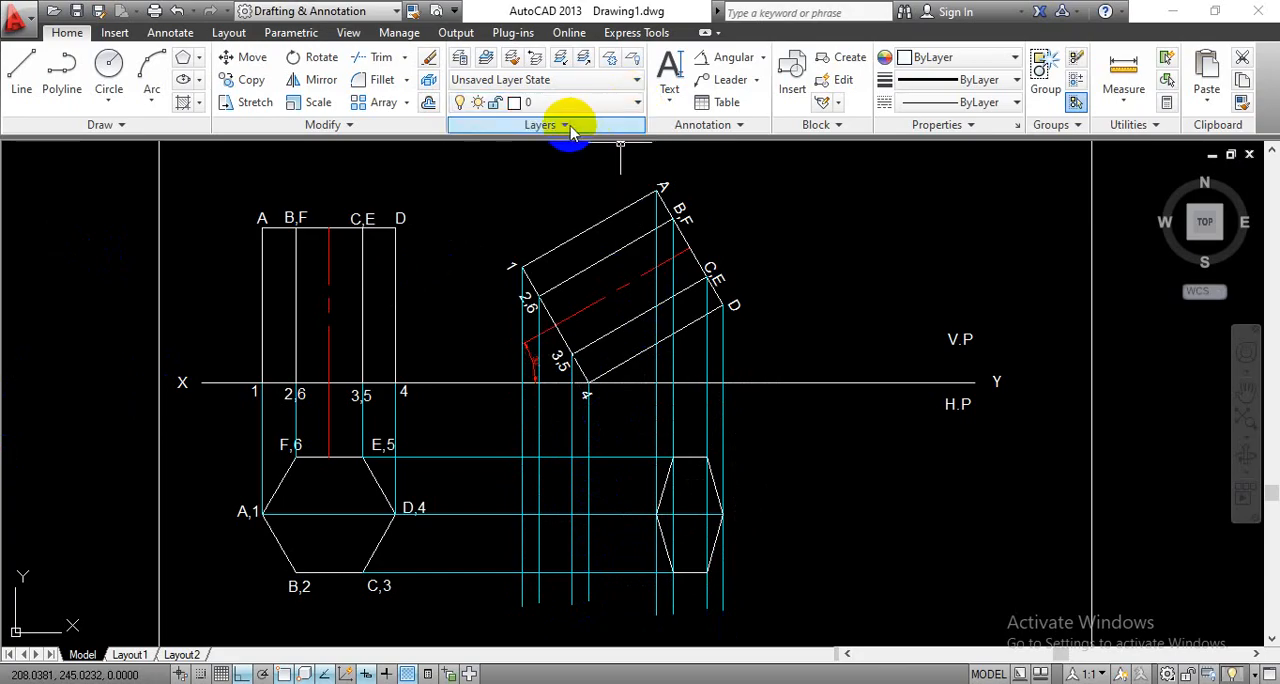
pyautogui.click(30, 100)
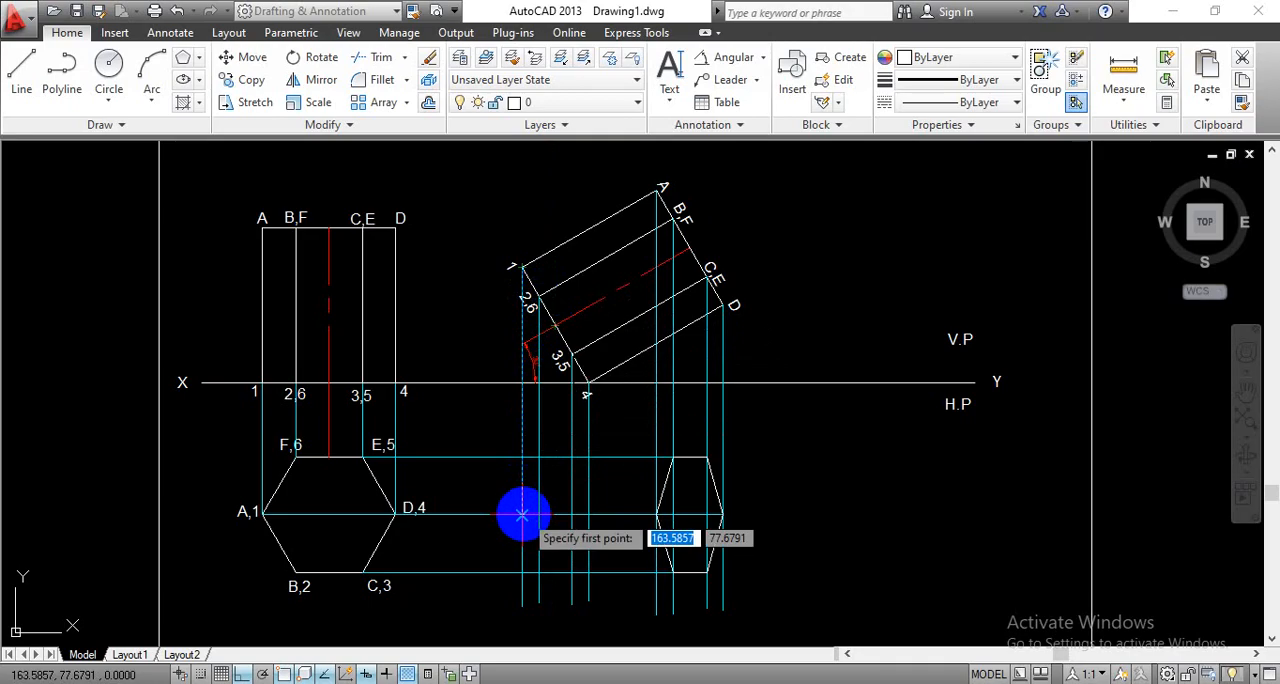
pyautogui.click(522, 514)
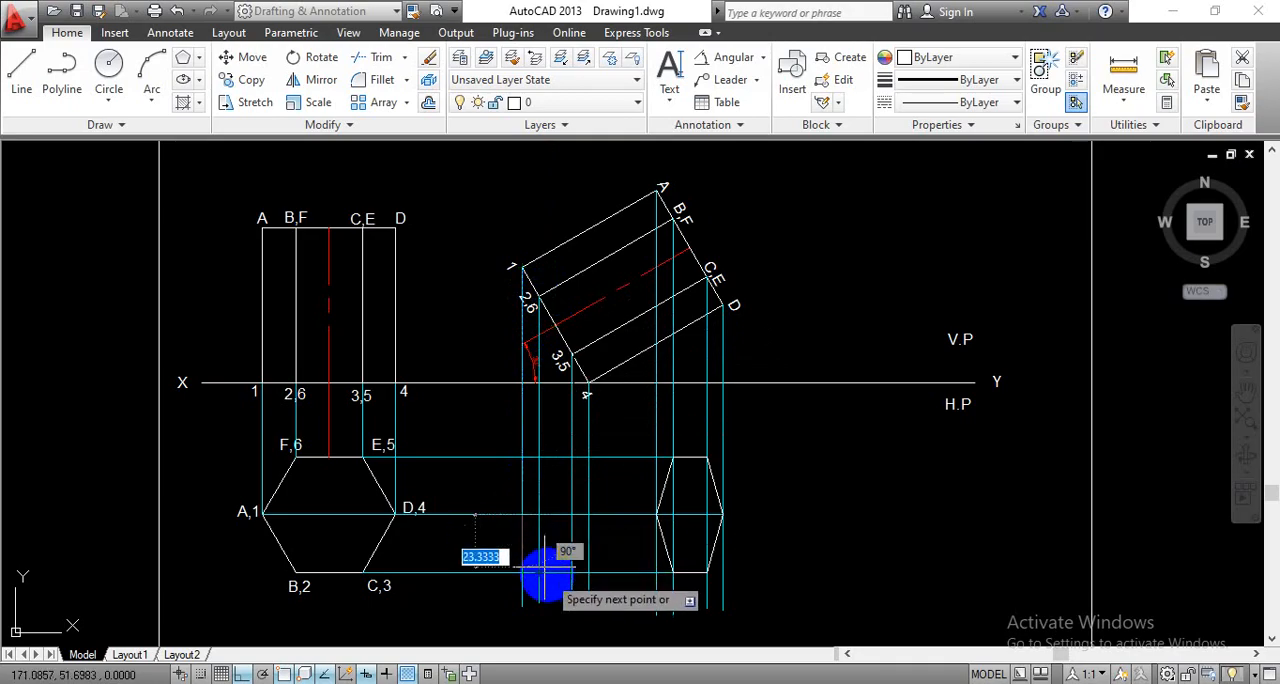
pyautogui.click(243, 668)
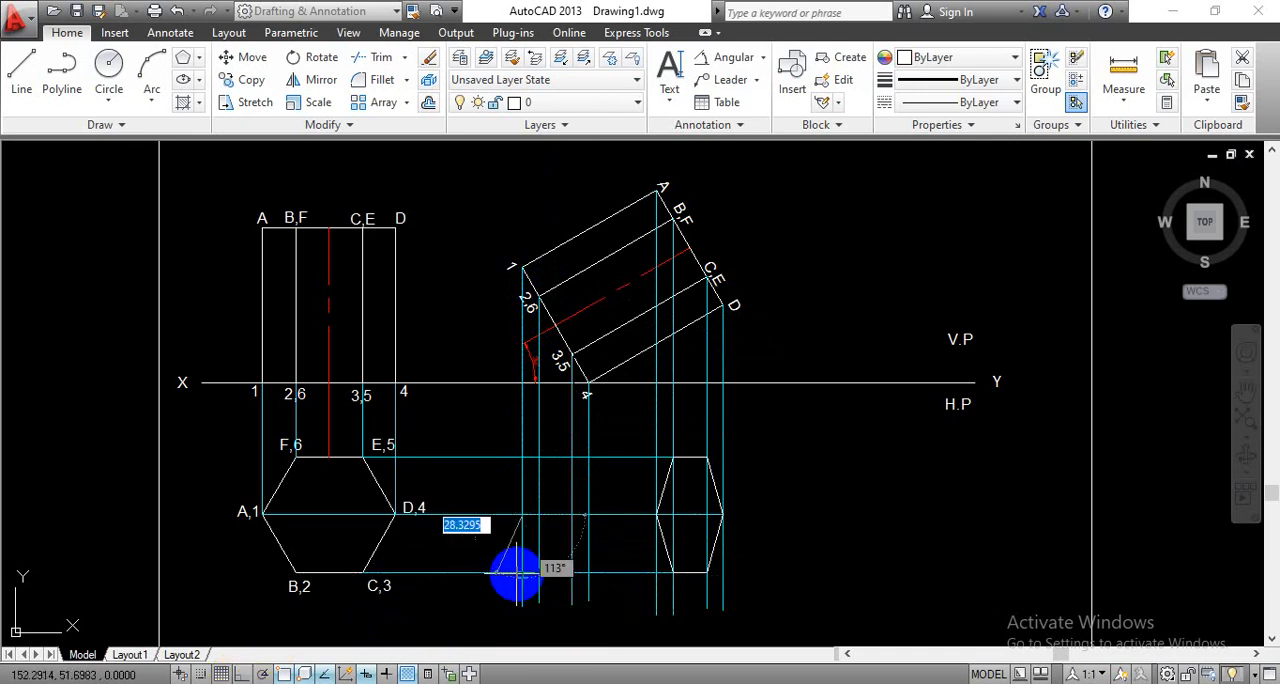
pyautogui.scroll(2, 520, 572)
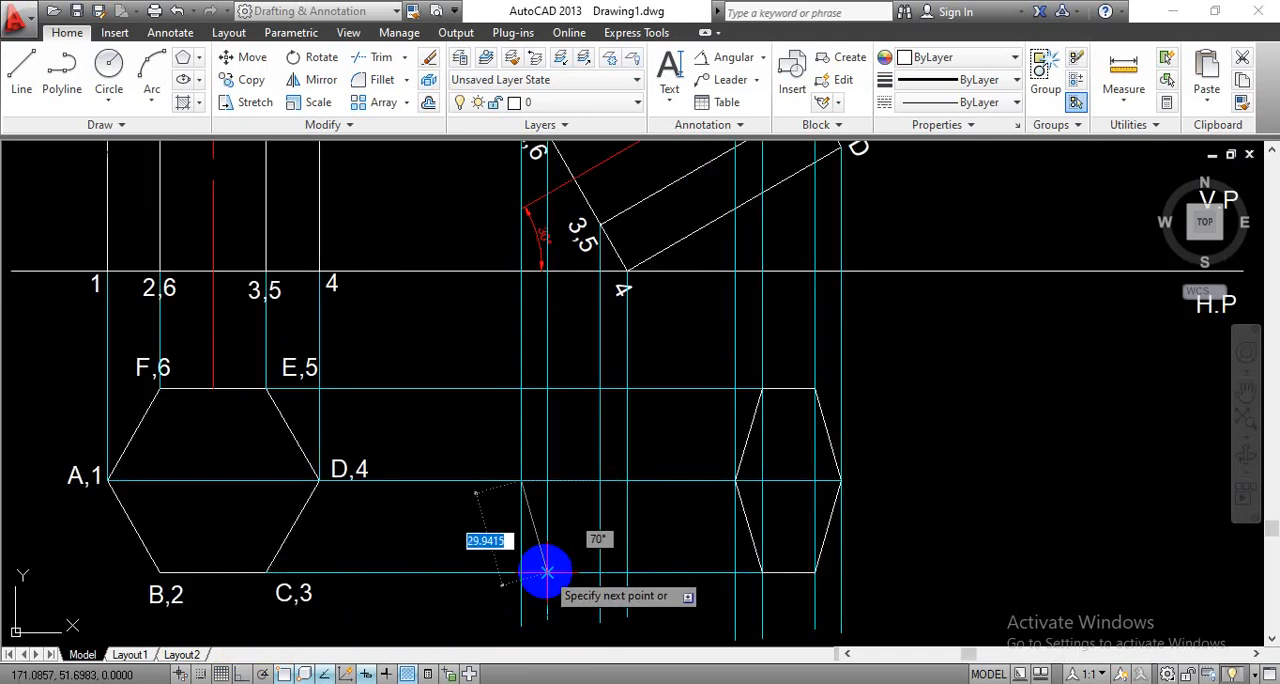
pyautogui.click(547, 572)
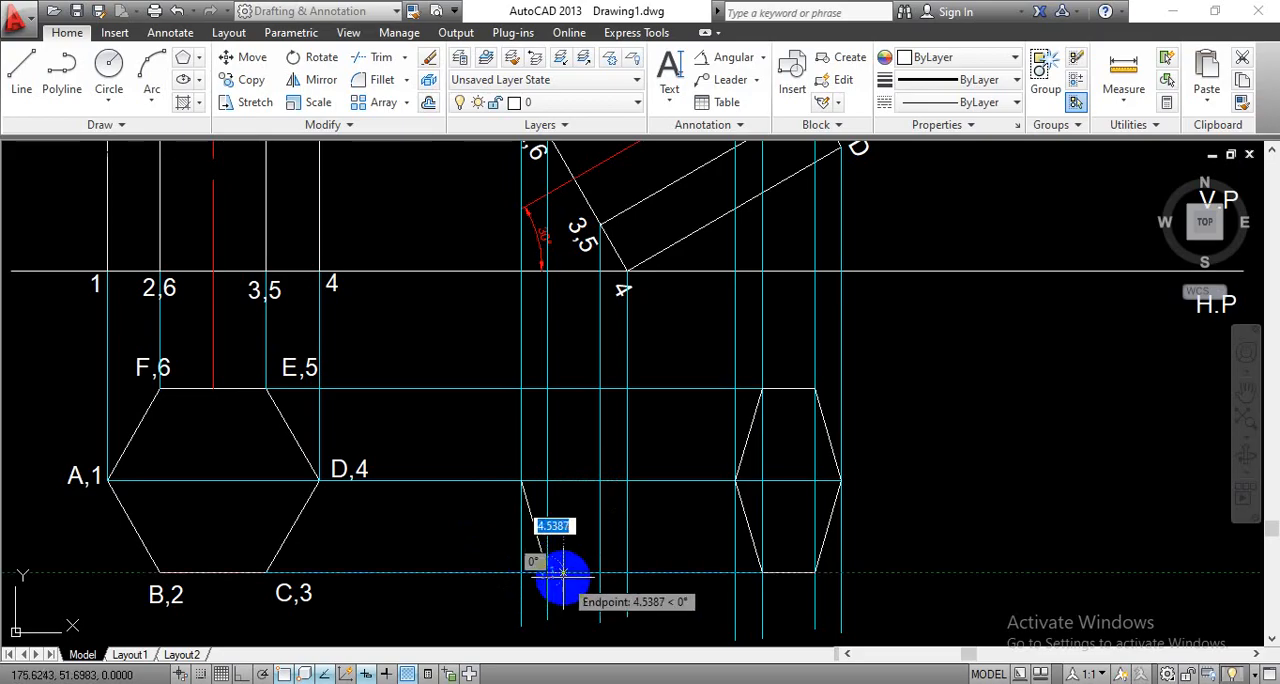
pyautogui.press('Escape')
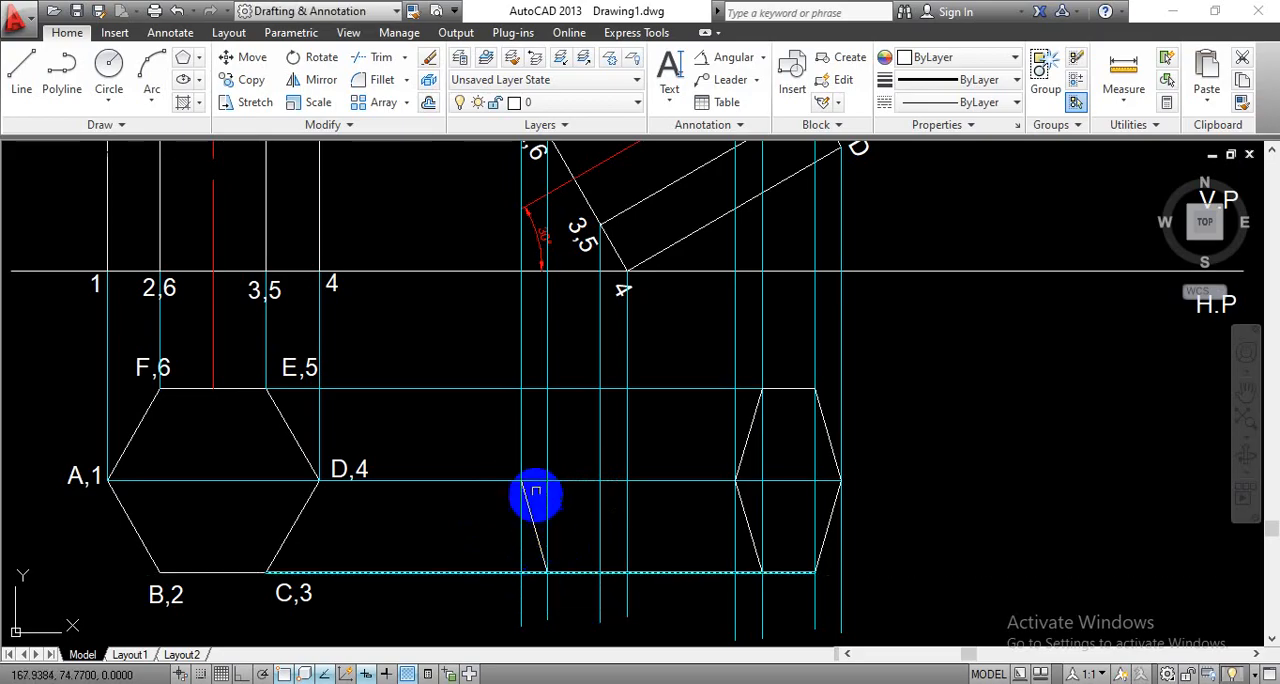
# - Draw the new top view's edge from corner 1 to corner 6 on the horizontal projector from E,5
pyautogui.press('Return')
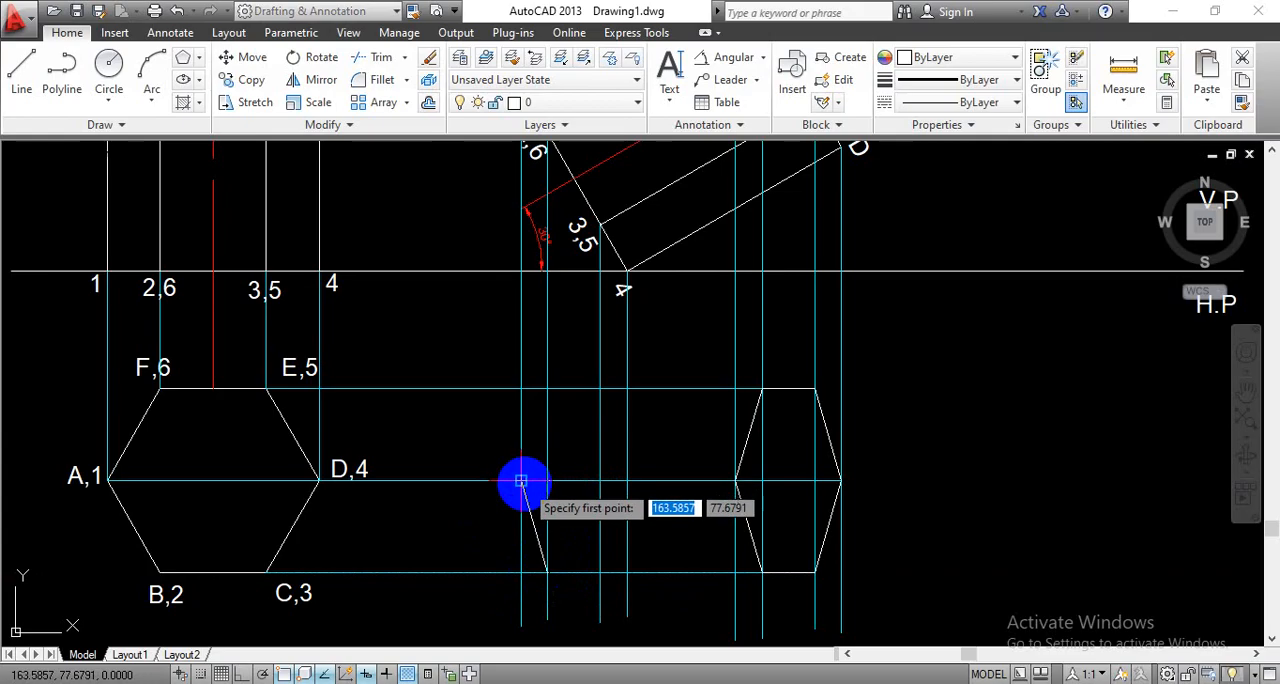
pyautogui.click(524, 485)
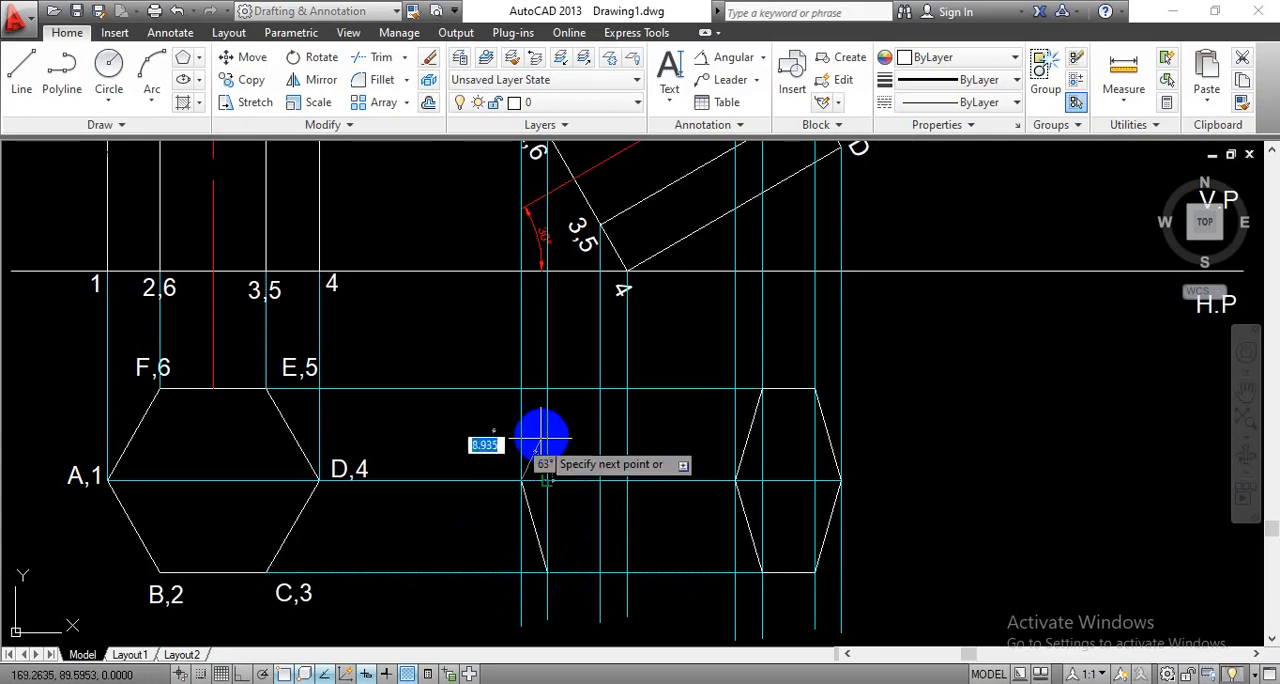
pyautogui.click(547, 388)
pyautogui.press('Return')
pyautogui.moveTo(980, 475); pyautogui.dragTo(914, 403, button='middle')
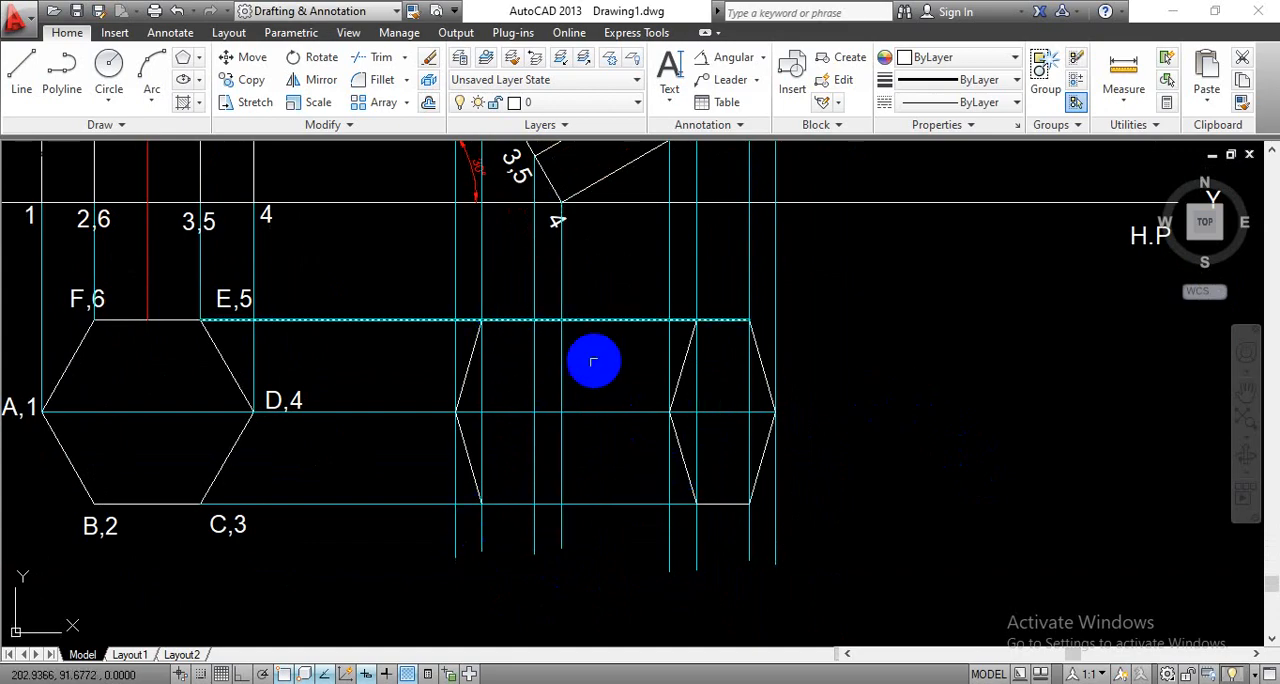
pyautogui.scroll(-2, 612, 372)
pyautogui.moveTo(780, 343); pyautogui.dragTo(810, 453, button='middle')
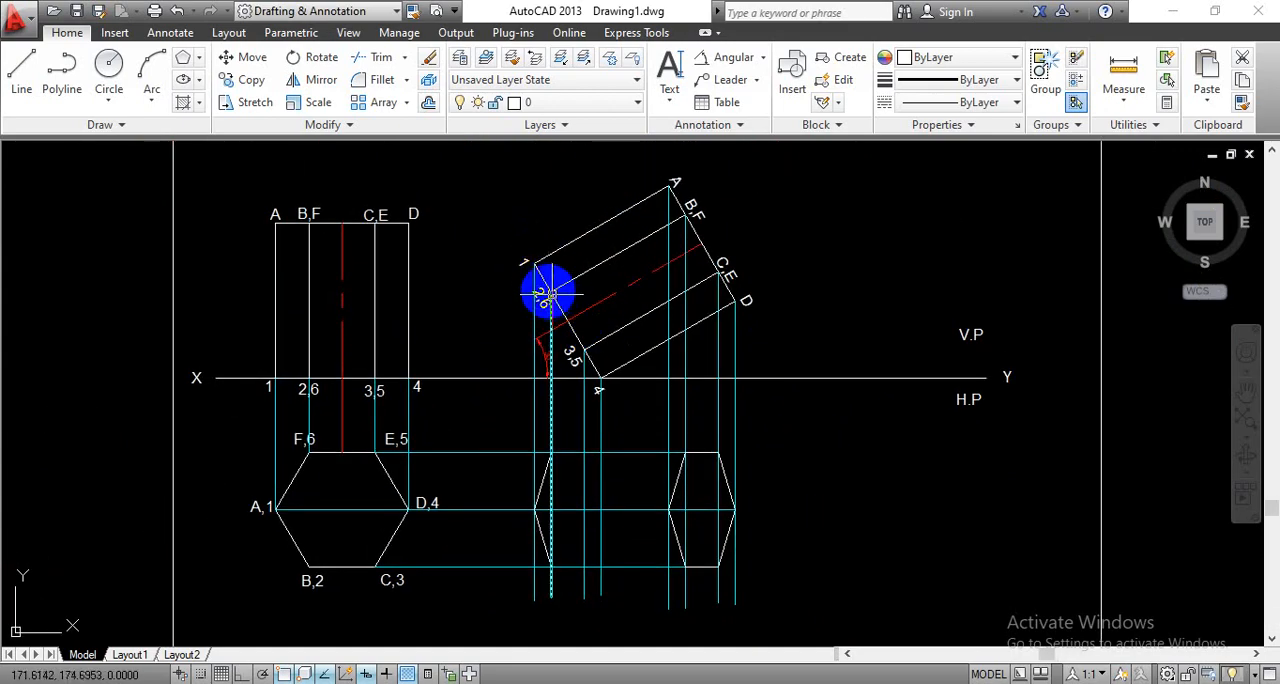
pyautogui.click(552, 455)
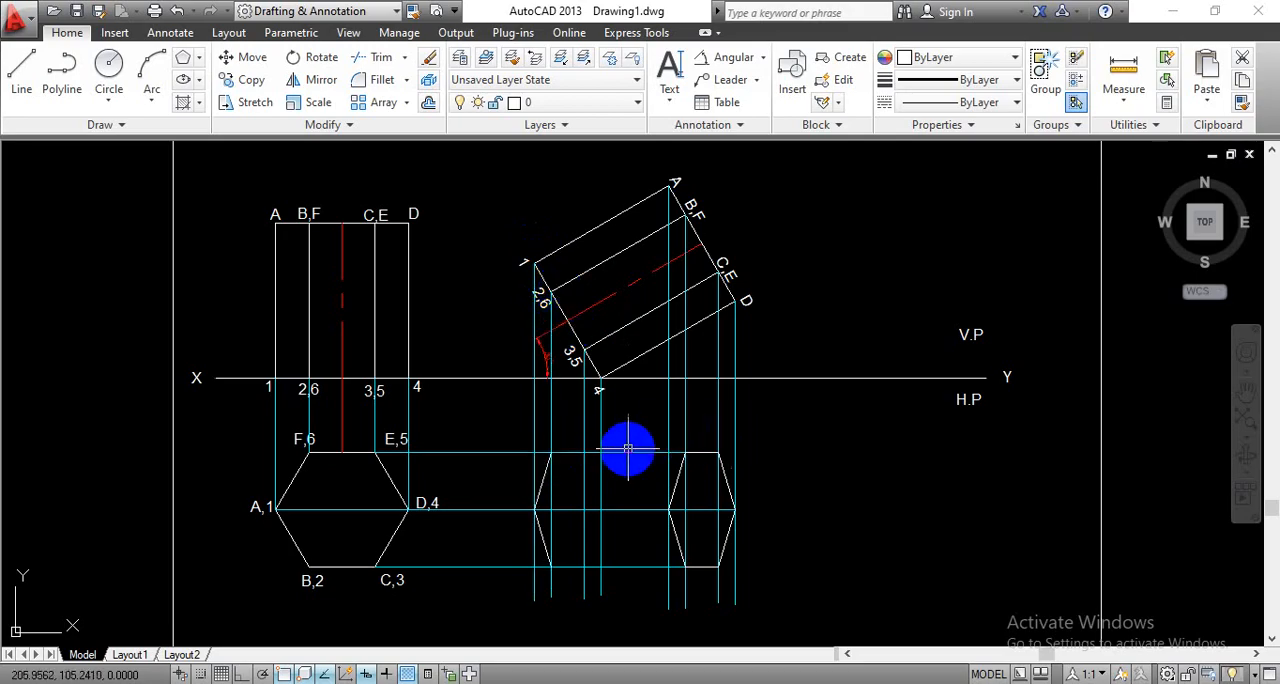
pyautogui.click(547, 455)
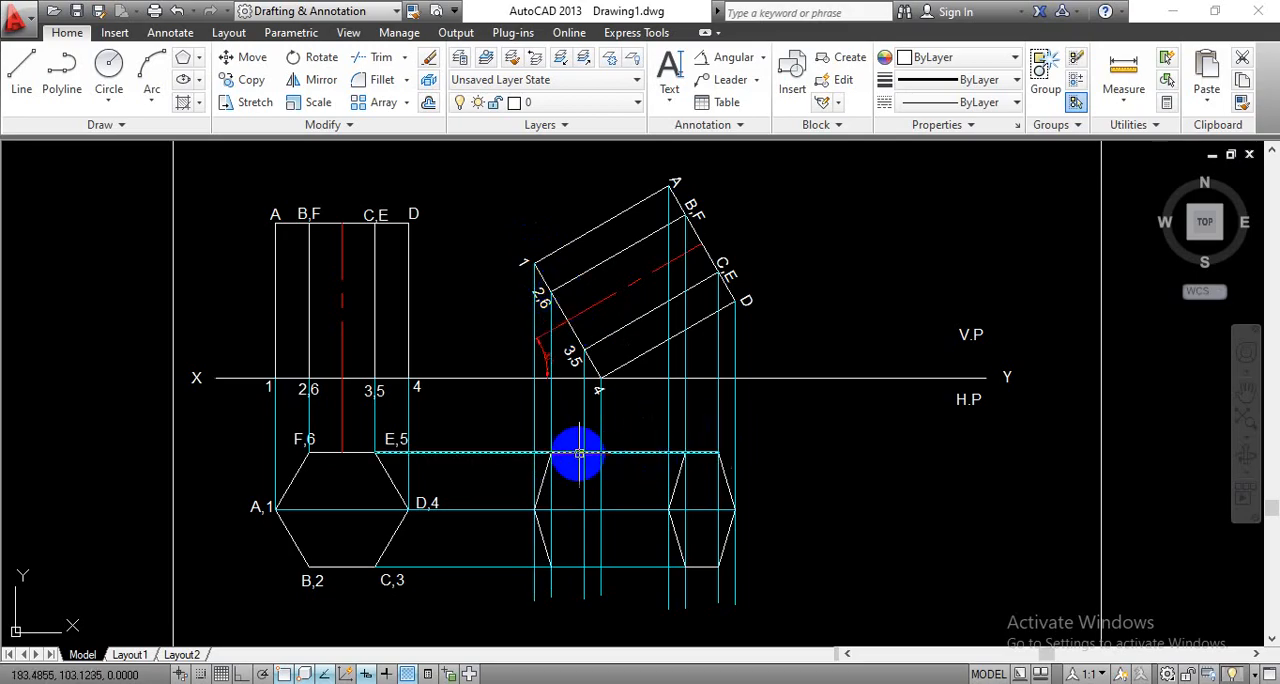
pyautogui.press('Escape')
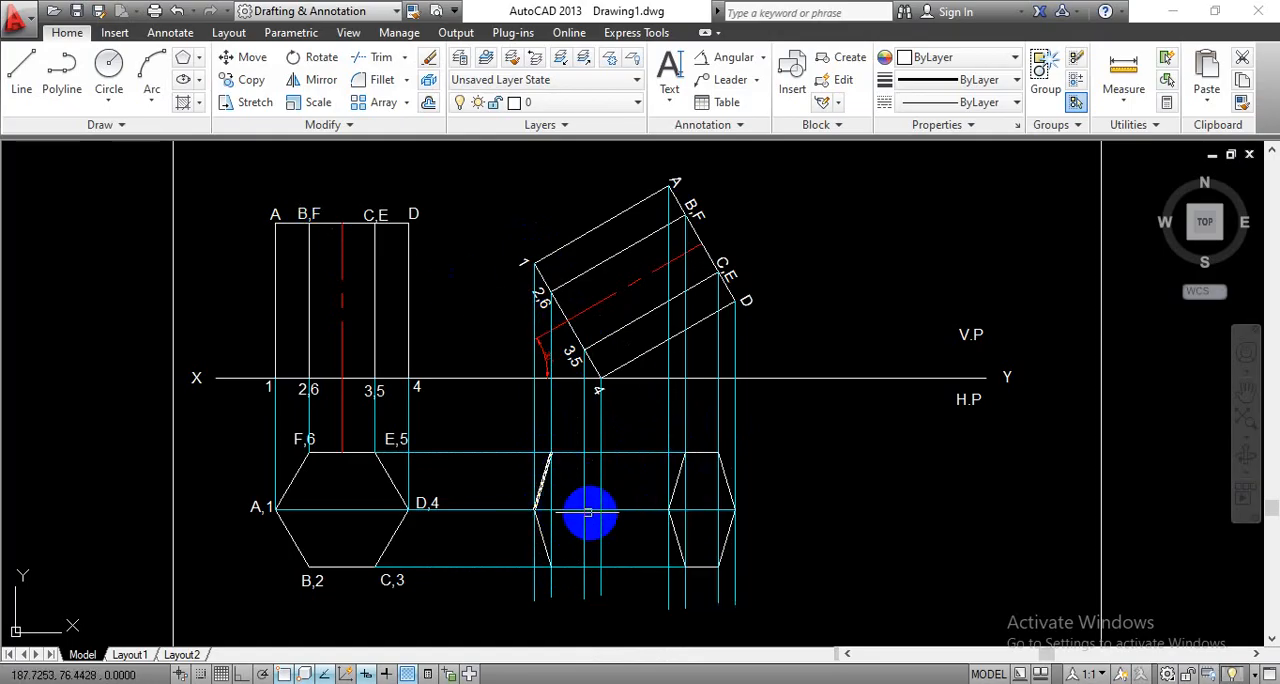
# - Draw the horizontal lateral edge from corner 1 to corner A of the narrow hexagon in the new top view
pyautogui.click(22, 64)
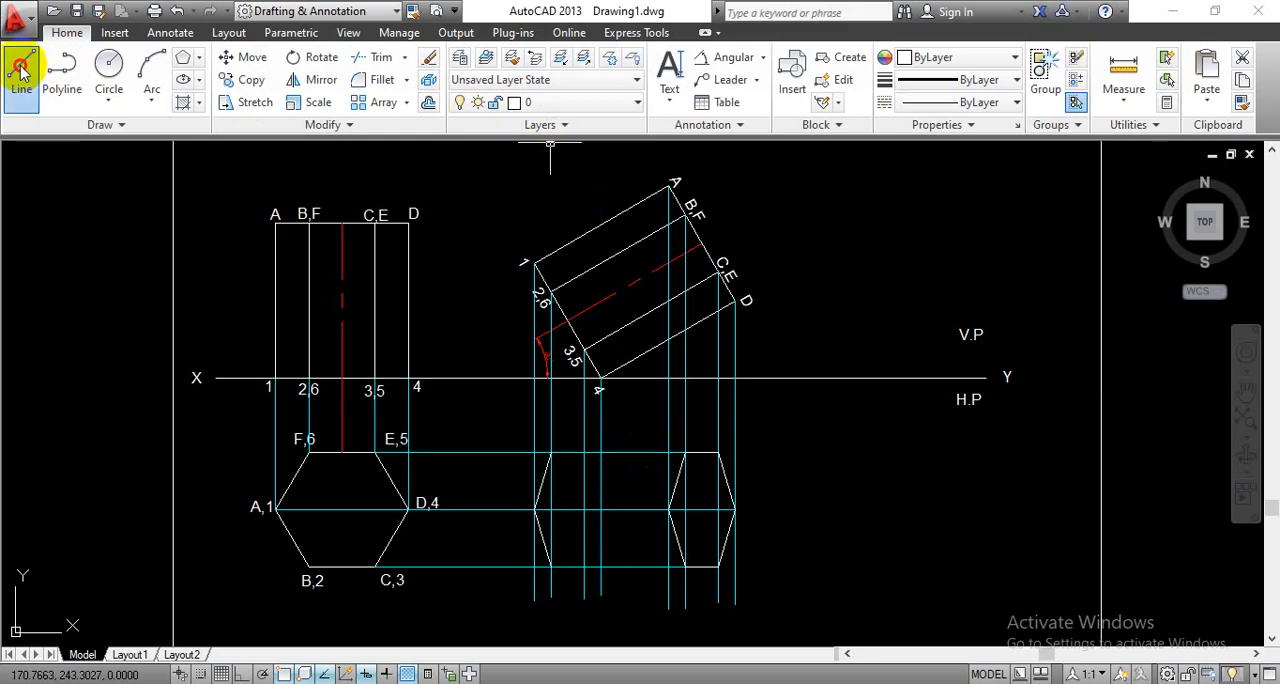
pyautogui.click(535, 510)
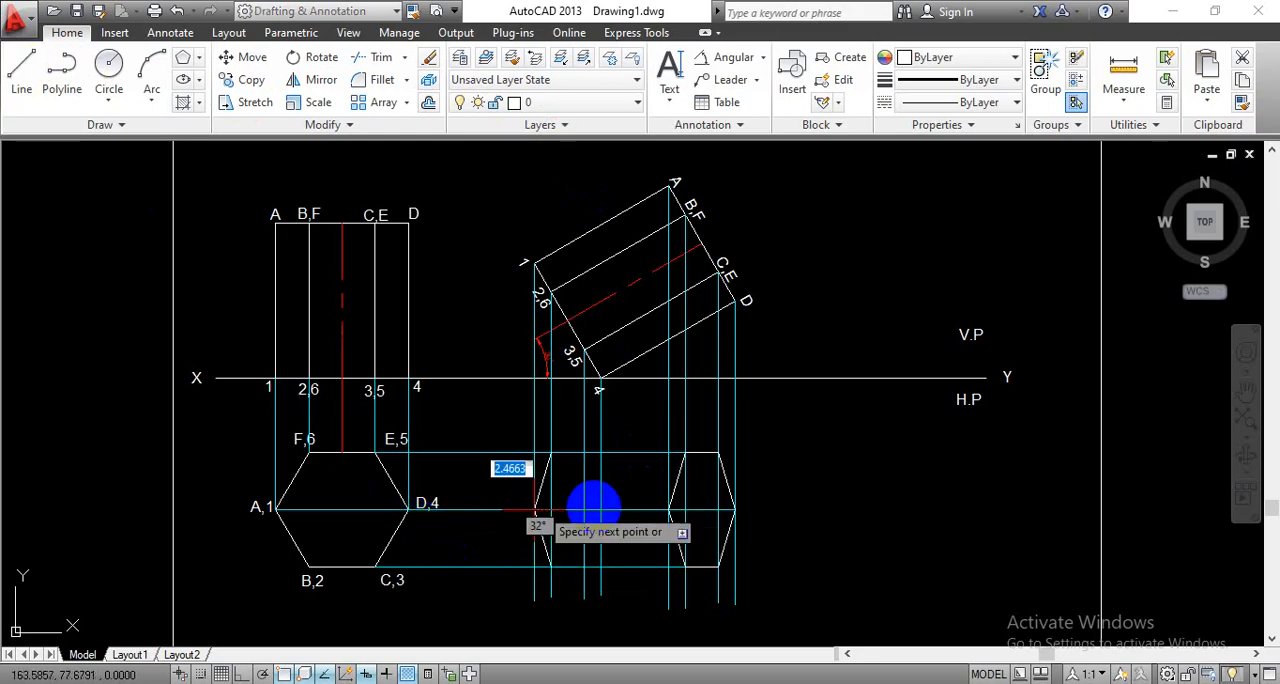
pyautogui.click(668, 510)
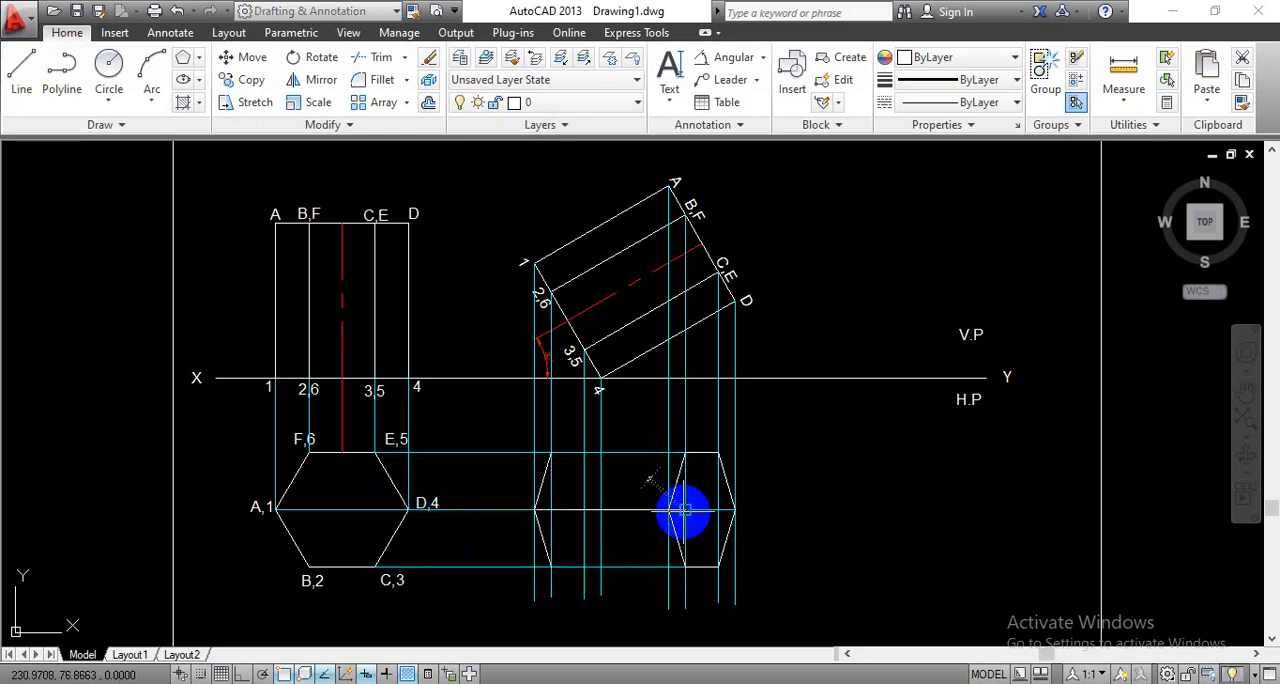
pyautogui.press('Return')
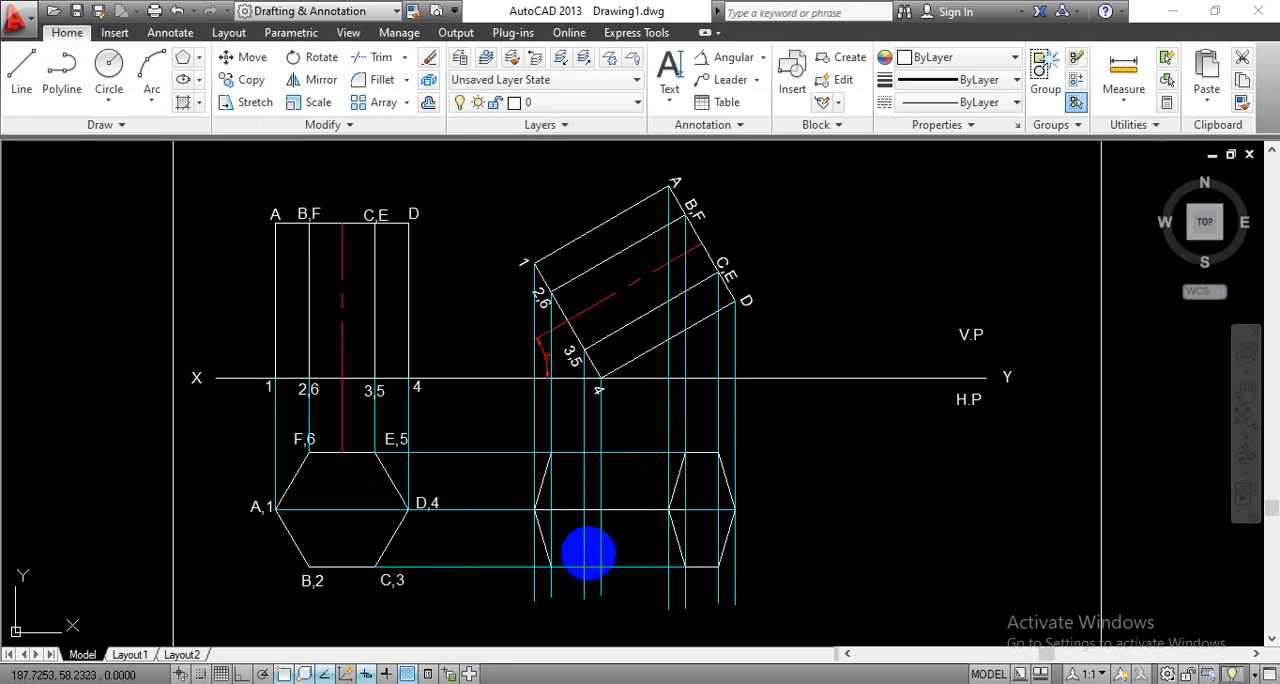
# - Draw the new top view's lower horizontal edge from corner 2 through B to C on the narrow hexagon
pyautogui.press('Return')
pyautogui.click(553, 568)
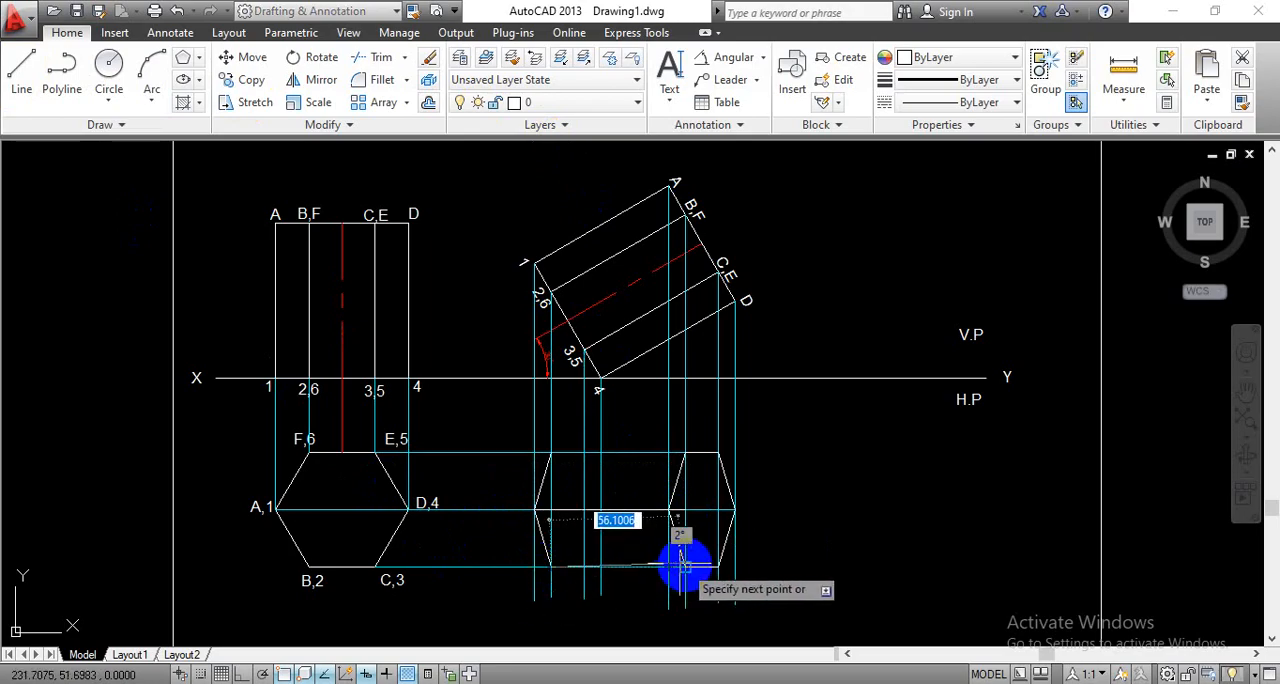
pyautogui.click(685, 567)
pyautogui.click(718, 567)
pyautogui.press('Return')
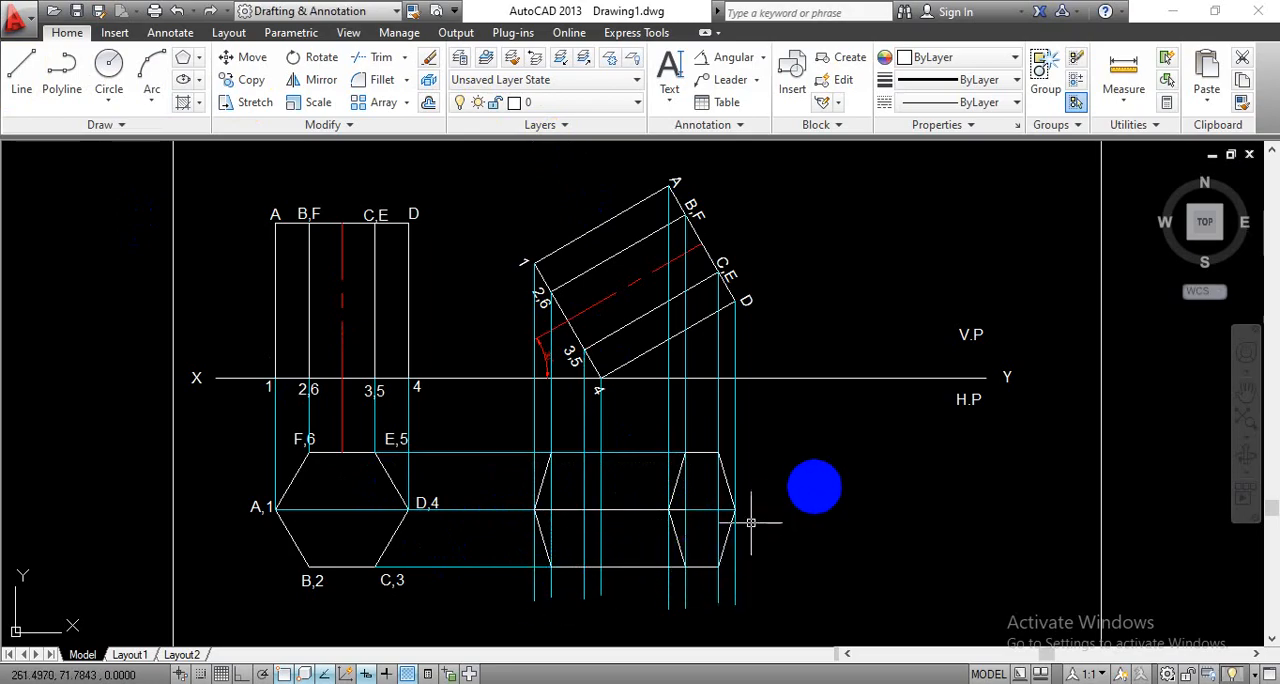
# - Draw the new top view's upper horizontal edge from corner 6 to corner F of the narrow hexagon
pyautogui.press('Return')
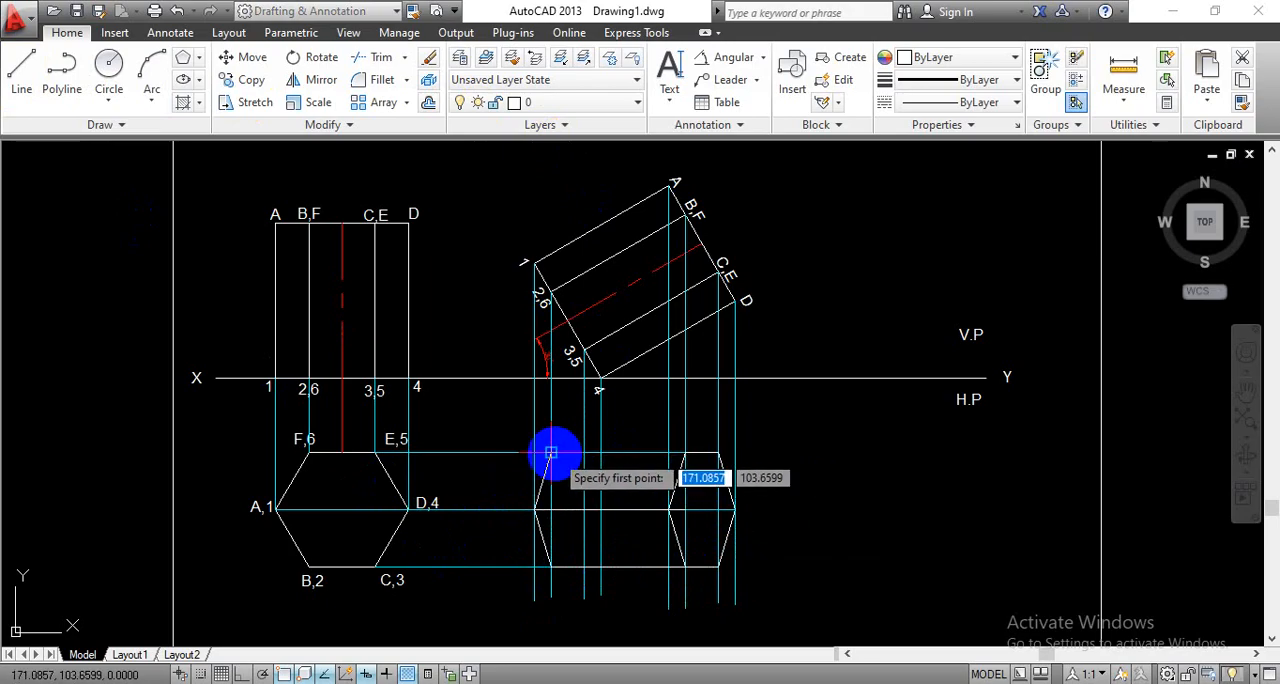
pyautogui.click(551, 453)
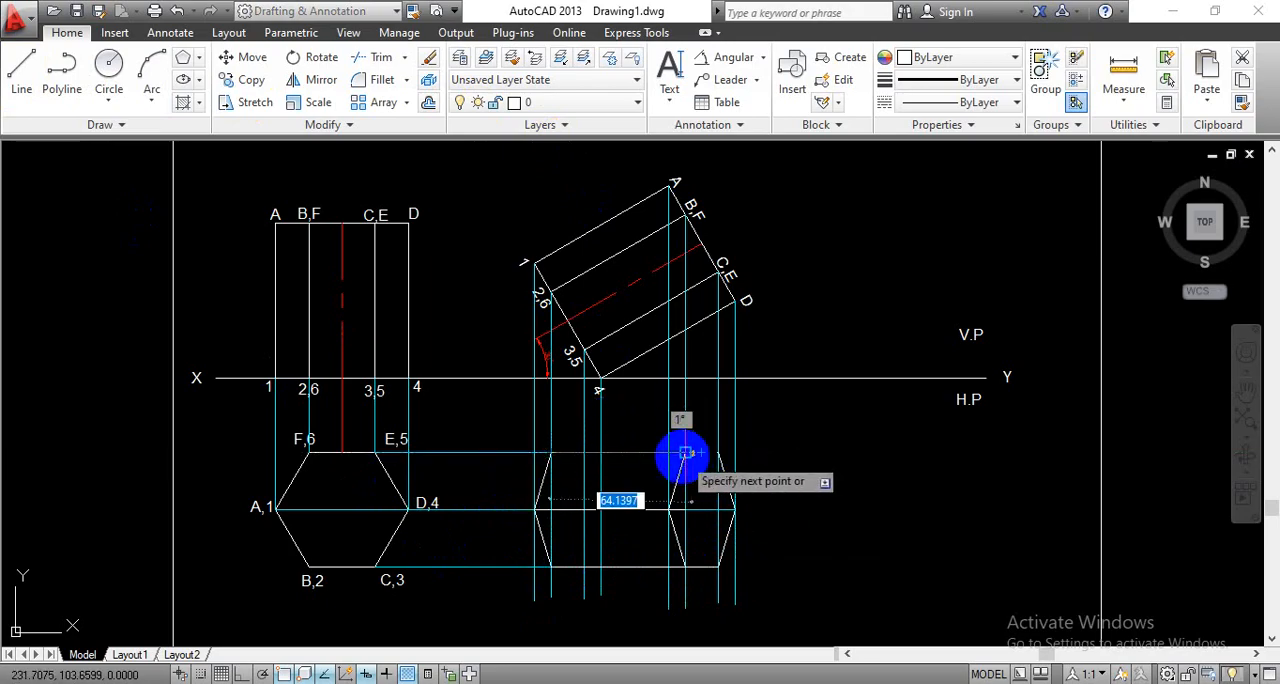
pyautogui.click(685, 453)
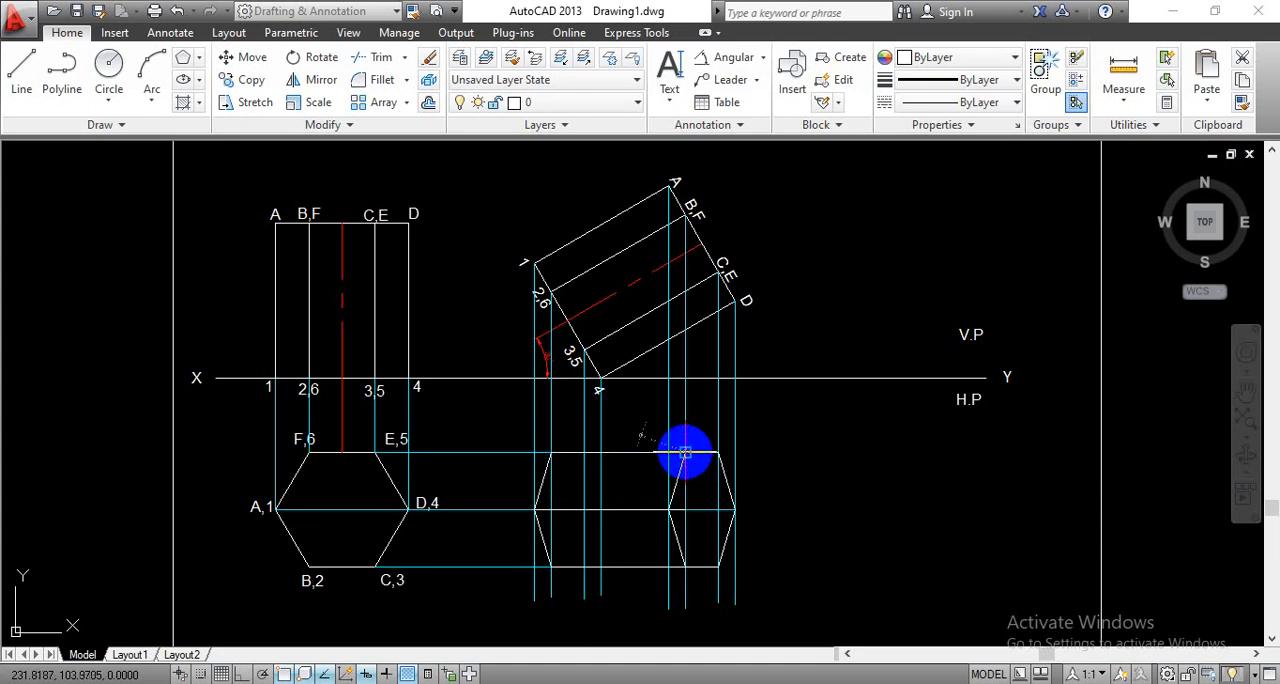
pyautogui.press('Escape')
# - On the hidden layer, draw the two concealed base edges from corner 5 to 4 and from 4 to 3 in the new top view
pyautogui.moveTo(838, 528); pyautogui.dragTo(809, 491, button='middle')
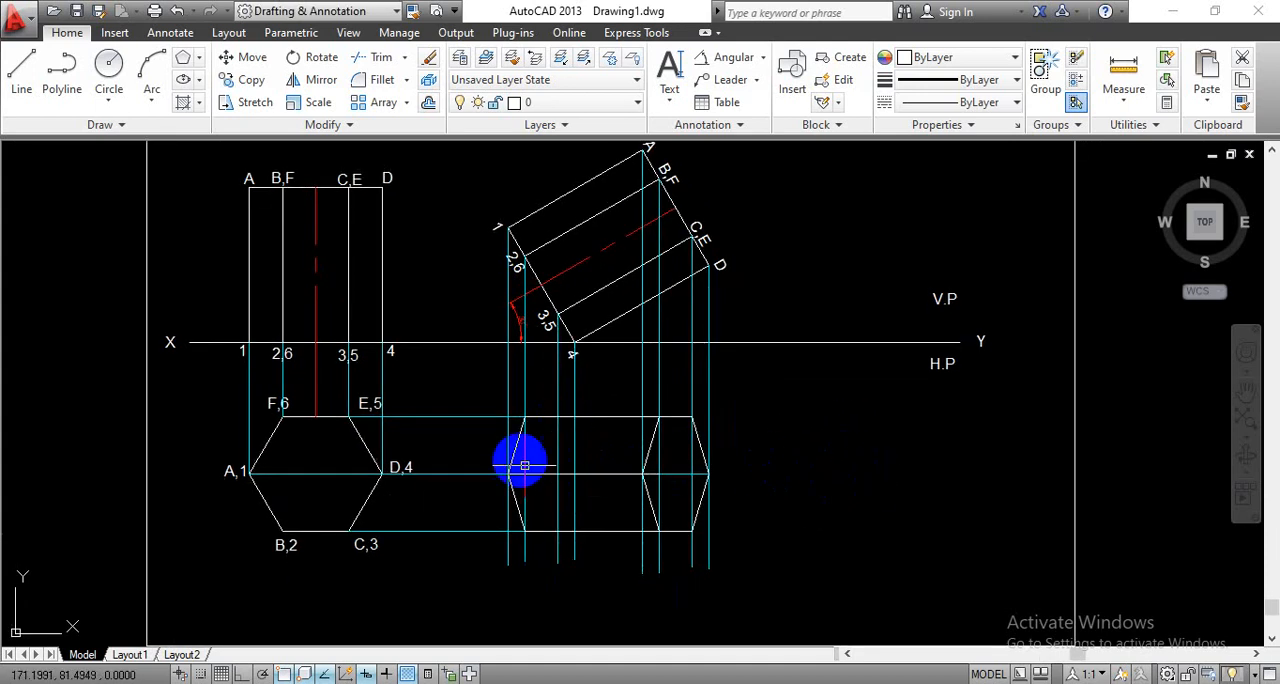
pyautogui.click(600, 104)
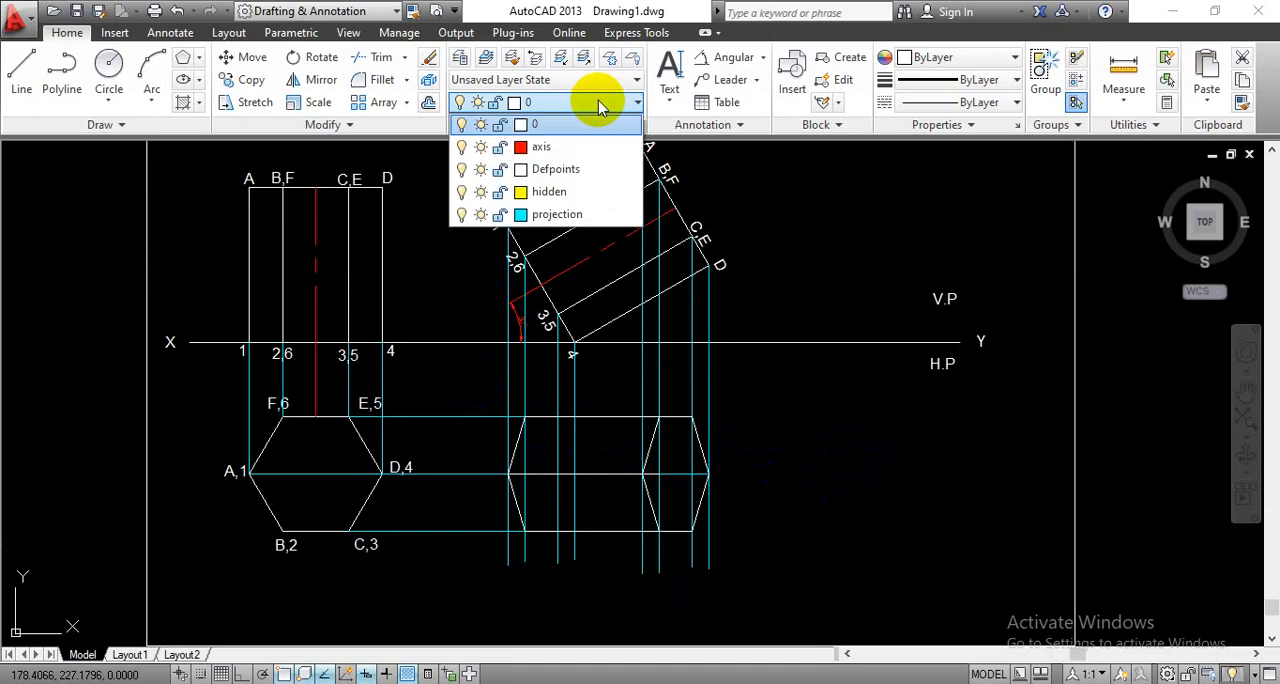
pyautogui.click(567, 193)
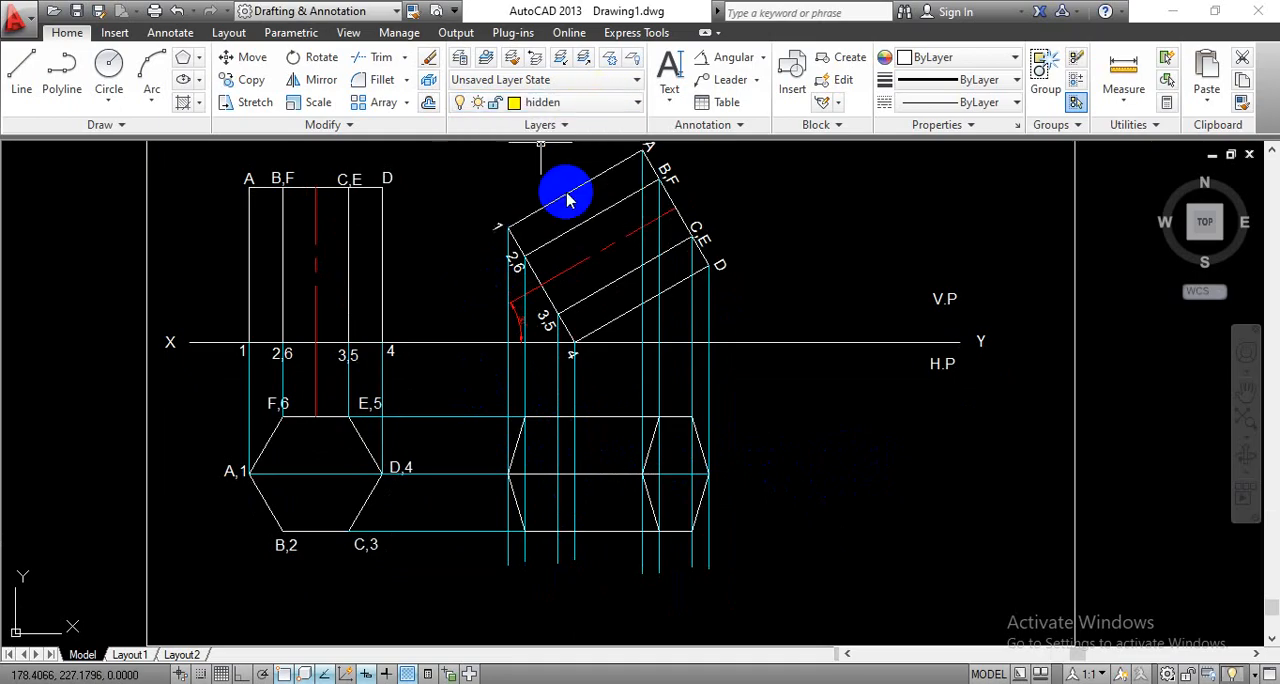
pyautogui.click(22, 90)
pyautogui.scroll(6, 566, 466)
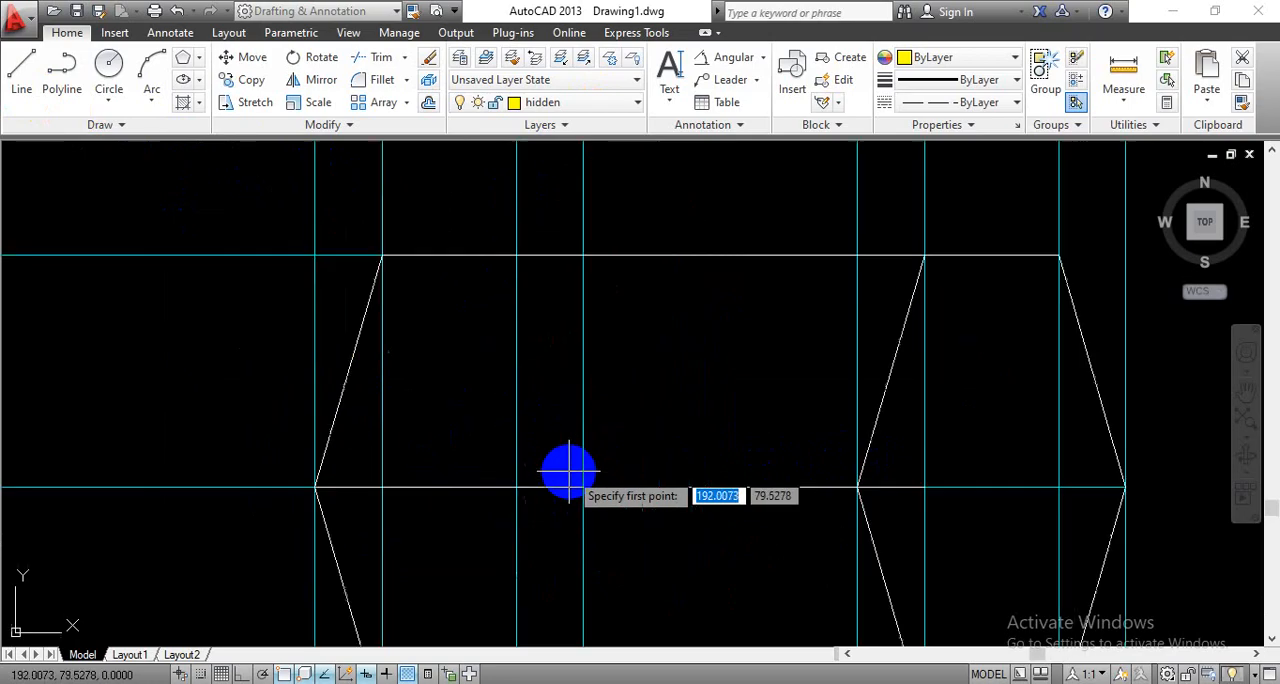
pyautogui.click(516, 256)
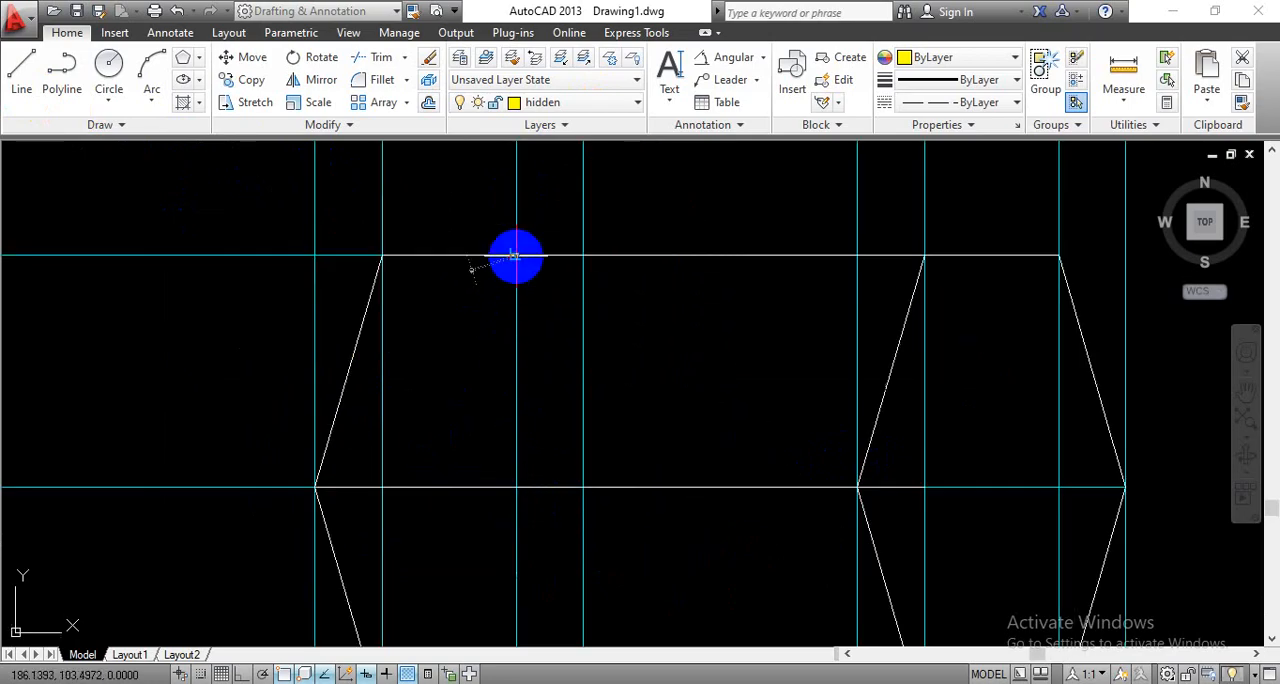
pyautogui.click(583, 487)
pyautogui.scroll(-4, 586, 505)
pyautogui.moveTo(606, 546); pyautogui.dragTo(612, 478, button='middle')
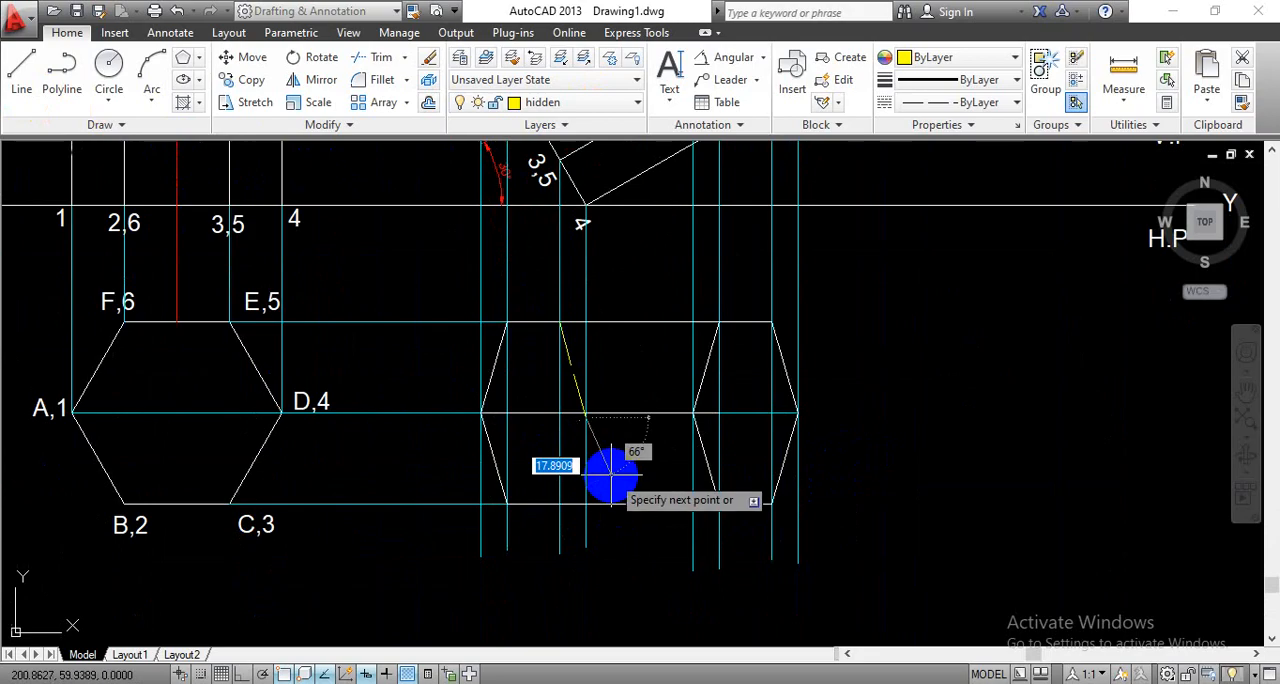
pyautogui.click(558, 504)
pyautogui.press('Return')
# - Set the linetype scale of the two hidden base edges in the new top view to 0.25
pyautogui.scroll(-2, 695, 517)
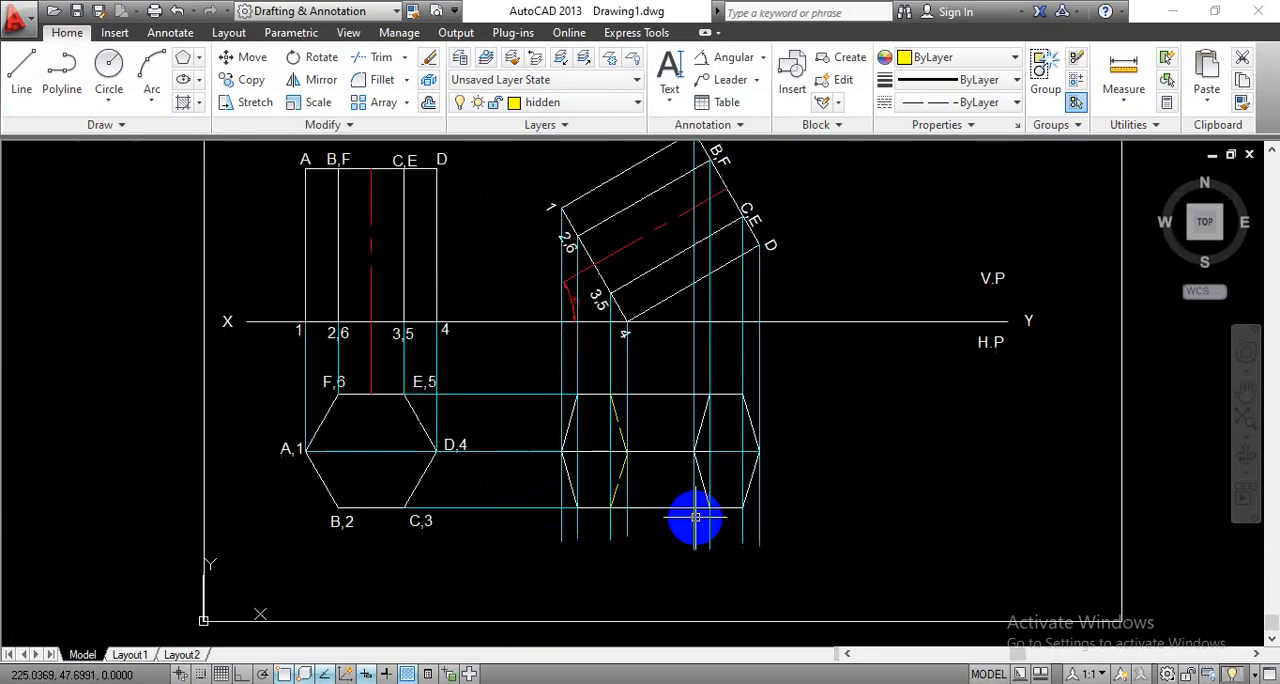
pyautogui.moveTo(868, 463); pyautogui.dragTo(814, 466, button='middle')
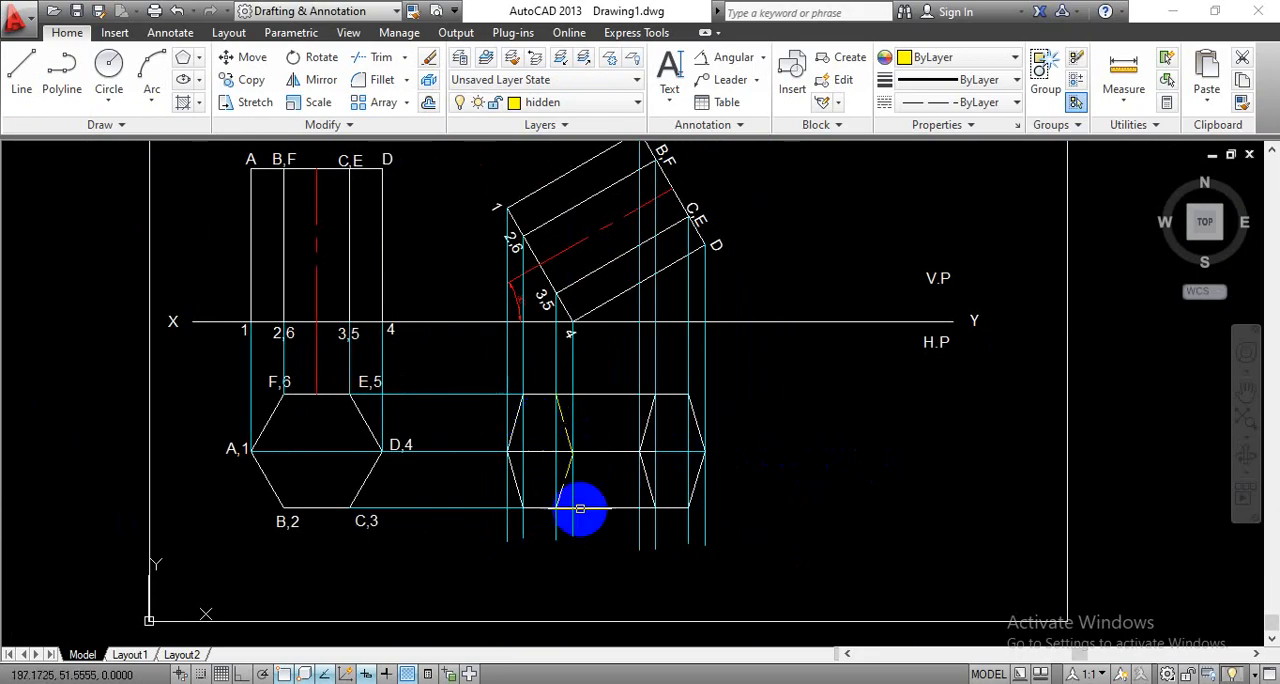
pyautogui.scroll(2, 581, 508)
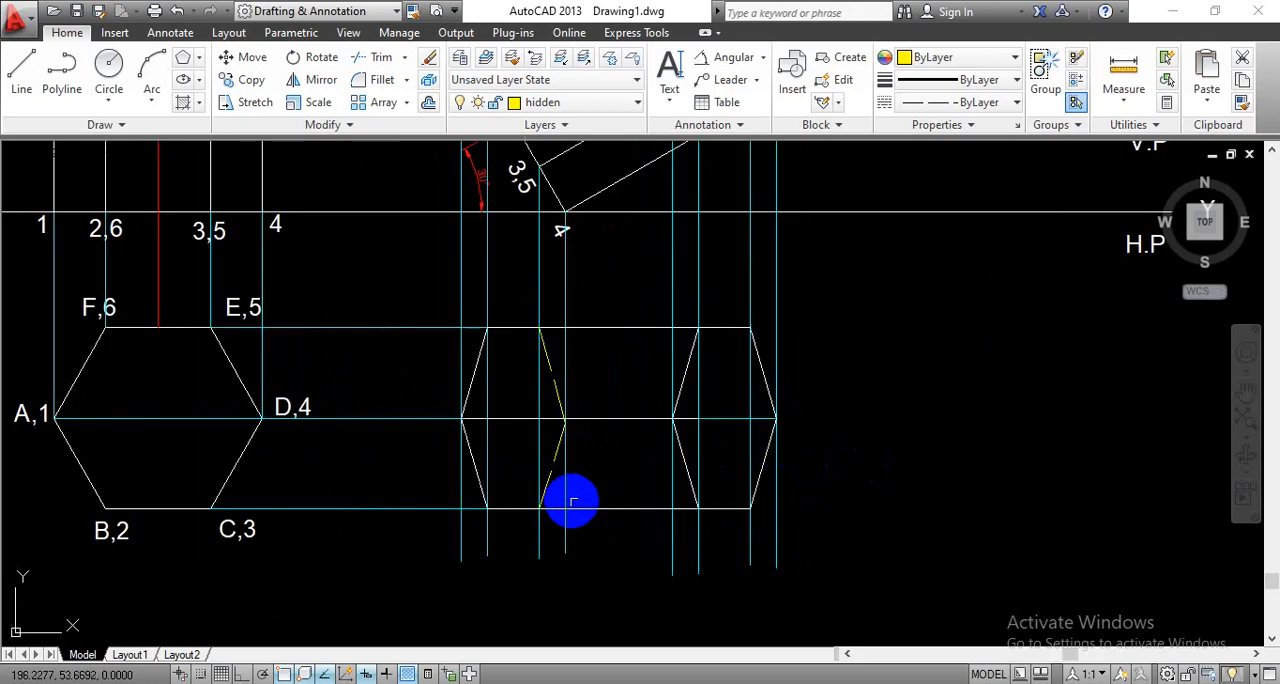
pyautogui.click(555, 395)
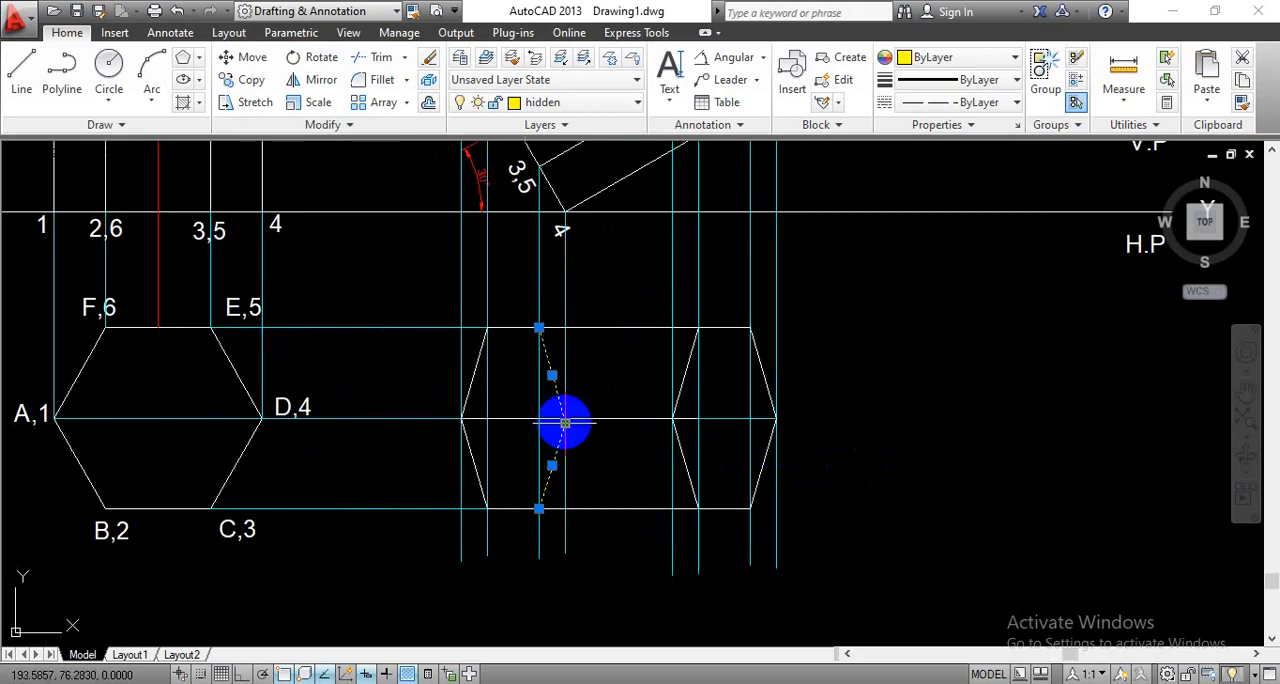
pyautogui.rightClick(565, 424)
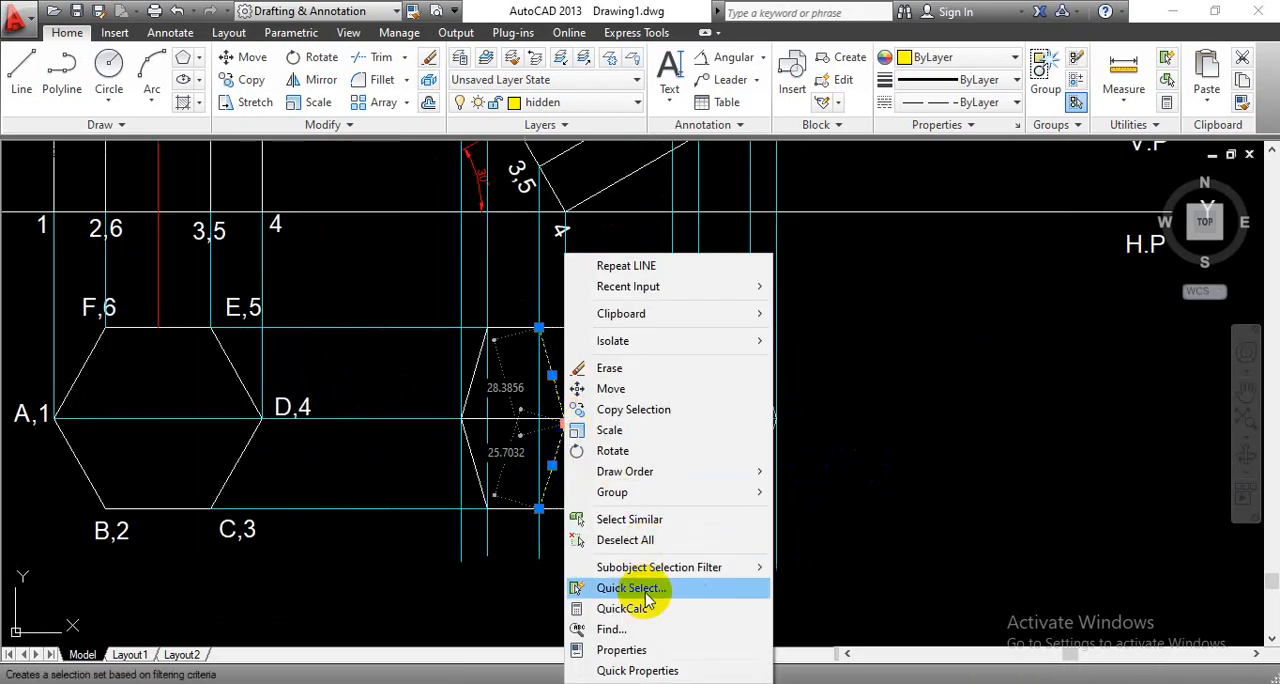
pyautogui.click(641, 650)
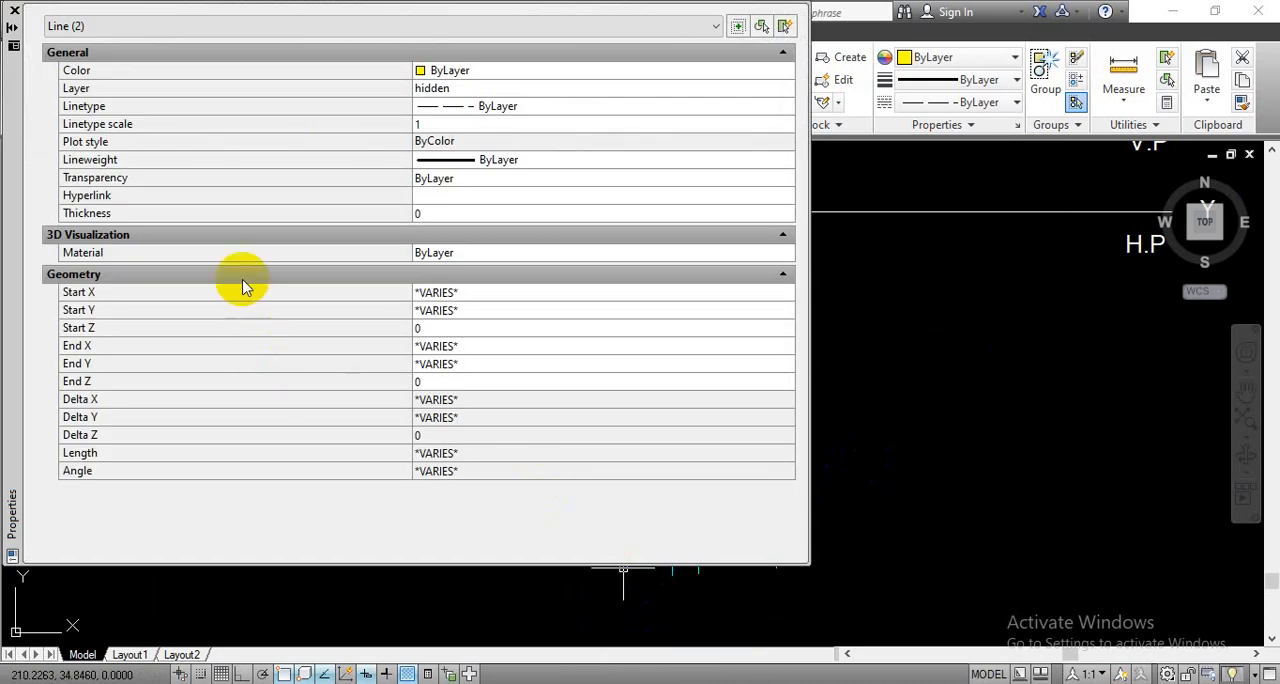
pyautogui.click(427, 126)
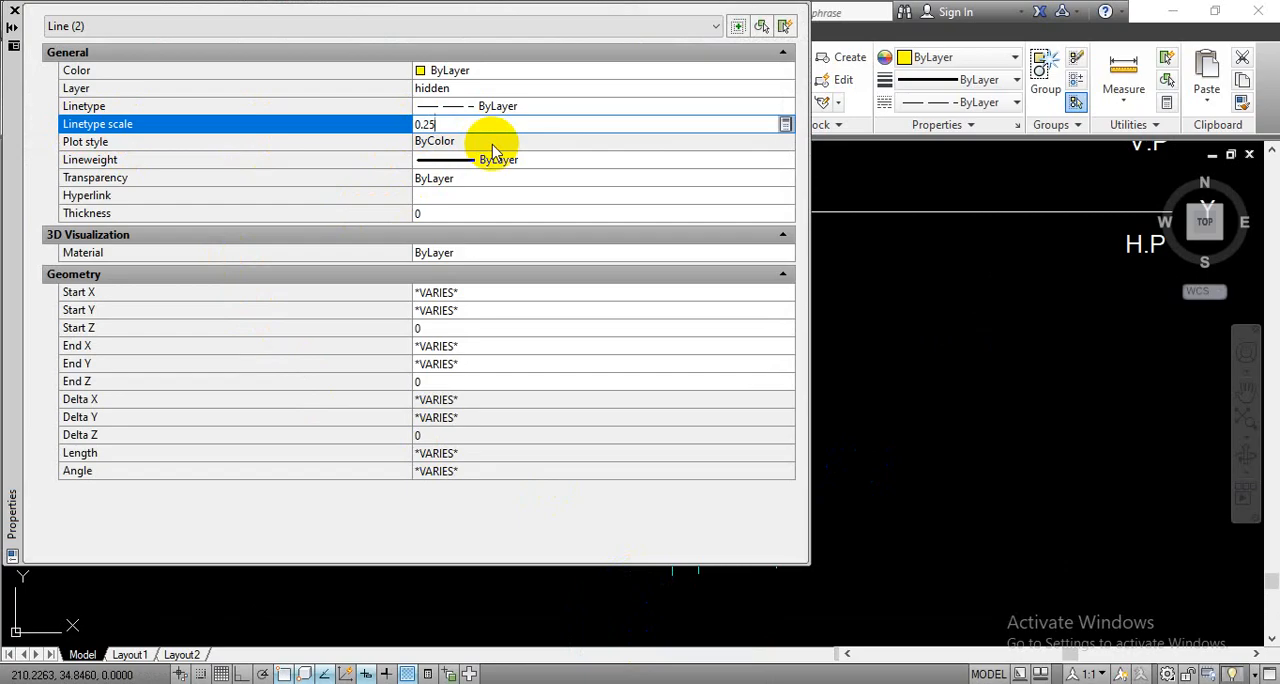
pyautogui.click(492, 145)
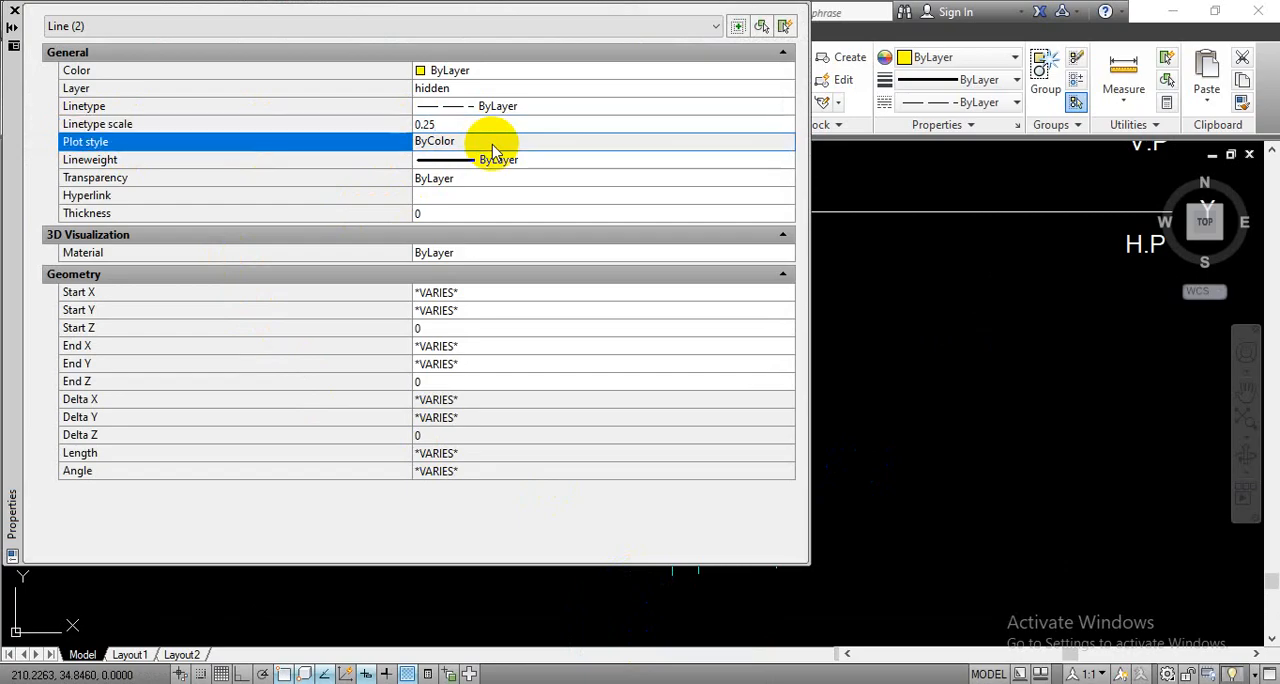
pyautogui.click(14, 12)
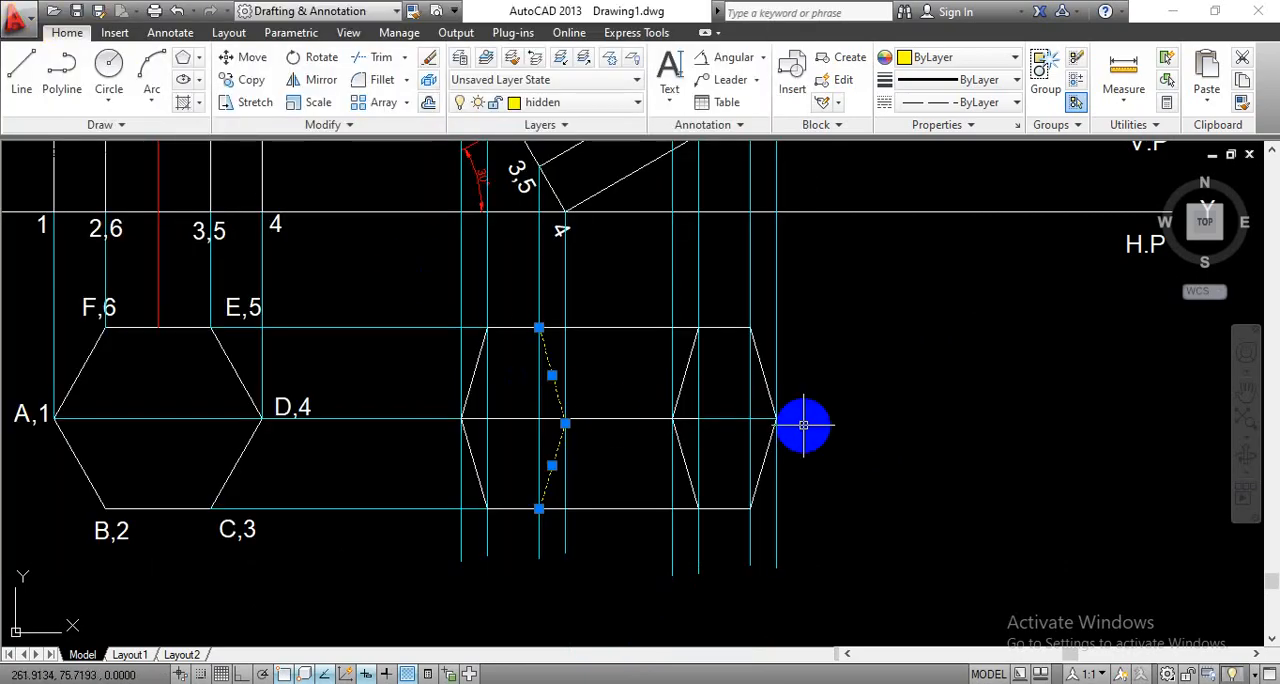
pyautogui.scroll(4, 566, 403)
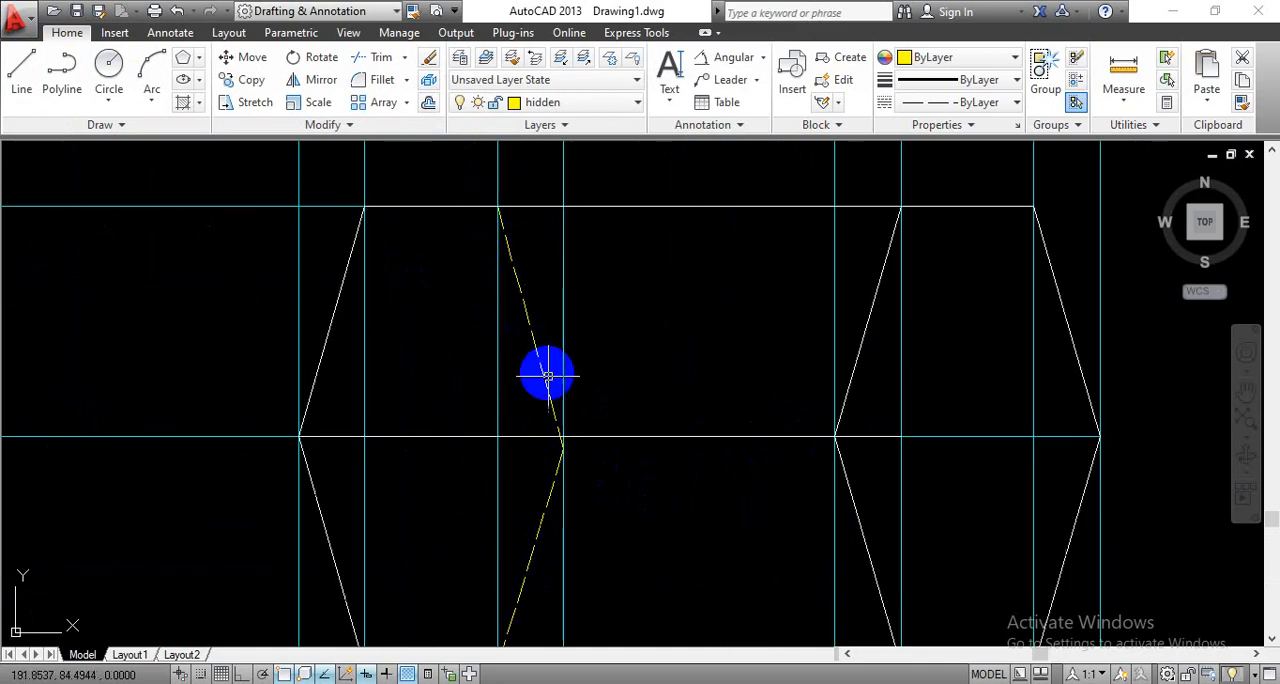
pyautogui.scroll(-4, 586, 527)
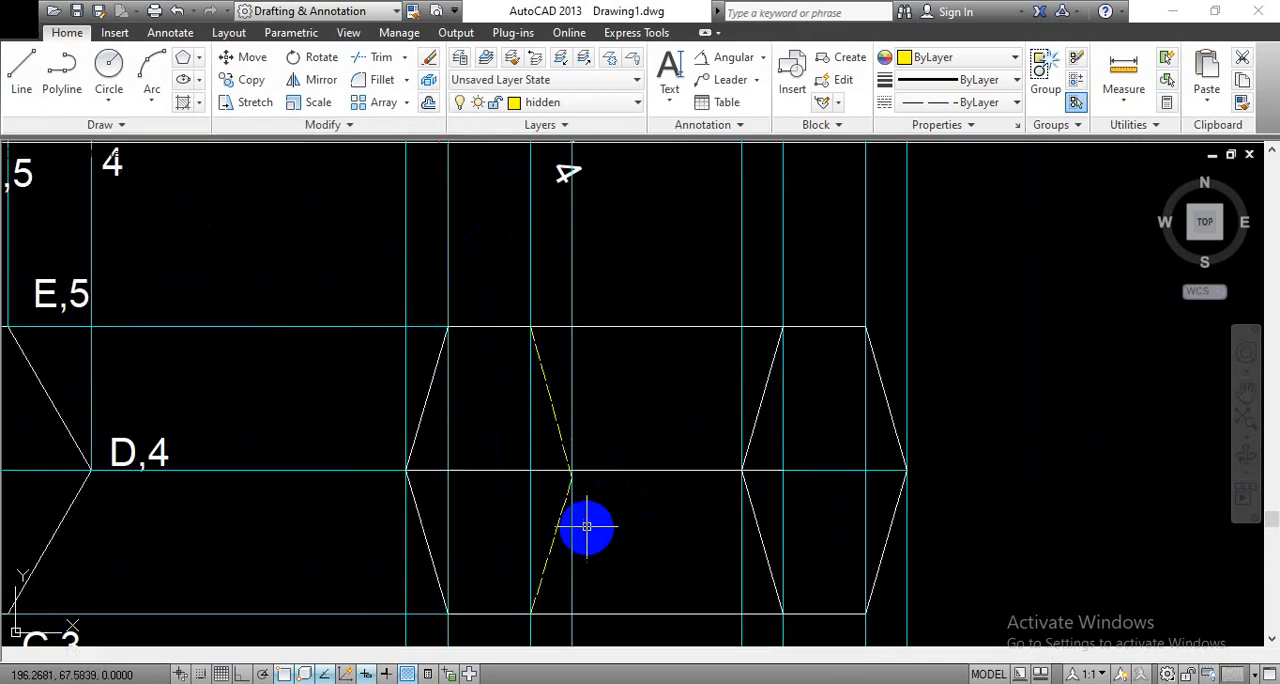
pyautogui.scroll(-2, 910, 410)
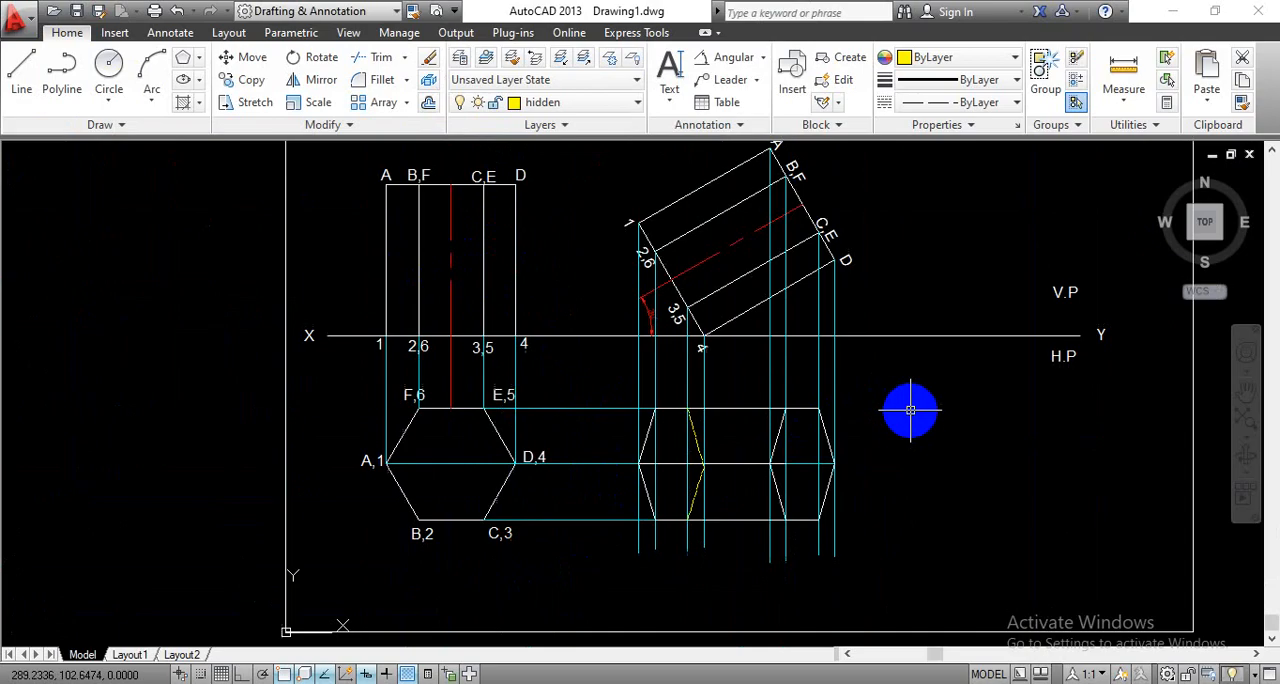
# - Trim off the vertical projector ends that extend below the new top view's lower horizontal edge
pyautogui.scroll(1, 905, 421)
pyautogui.moveTo(894, 423)
pyautogui.mouseDown(button='middle')
pyautogui.moveTo(869, 431)
pyautogui.moveTo(864, 478)
pyautogui.moveTo(857, 386)
pyautogui.mouseUp(button='middle')
pyautogui.scroll(1, 870, 435)
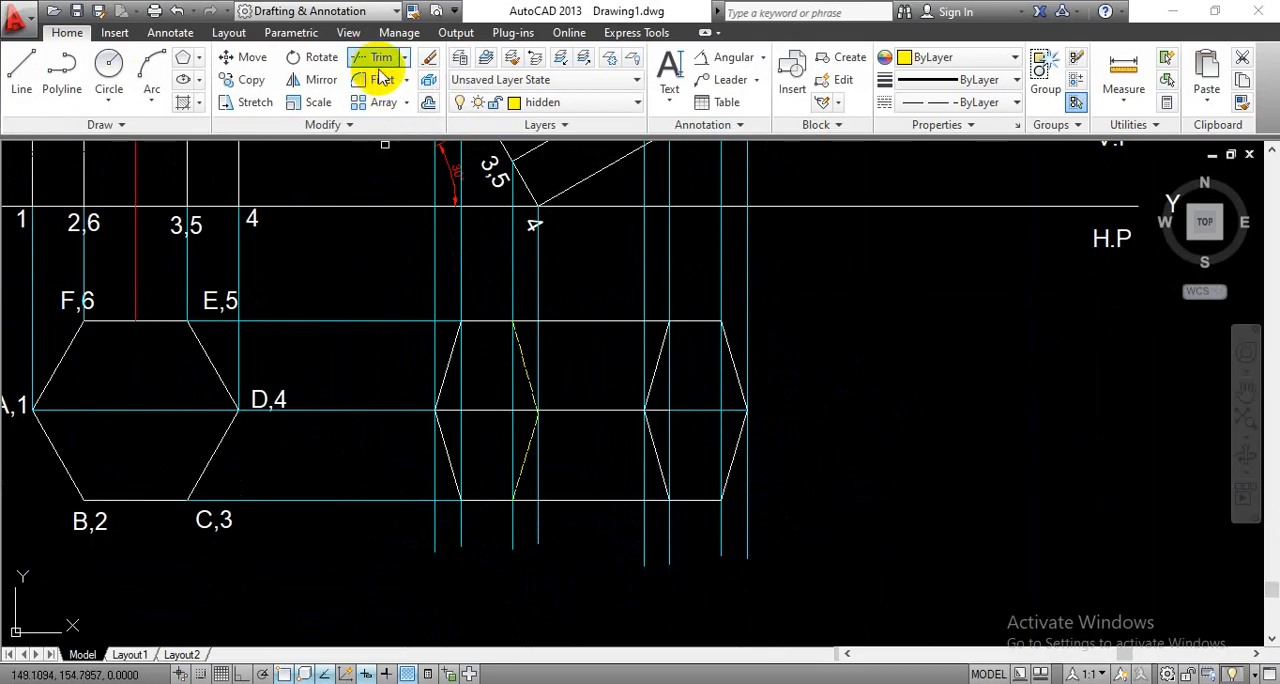
pyautogui.click(380, 68)
pyautogui.press('Return')
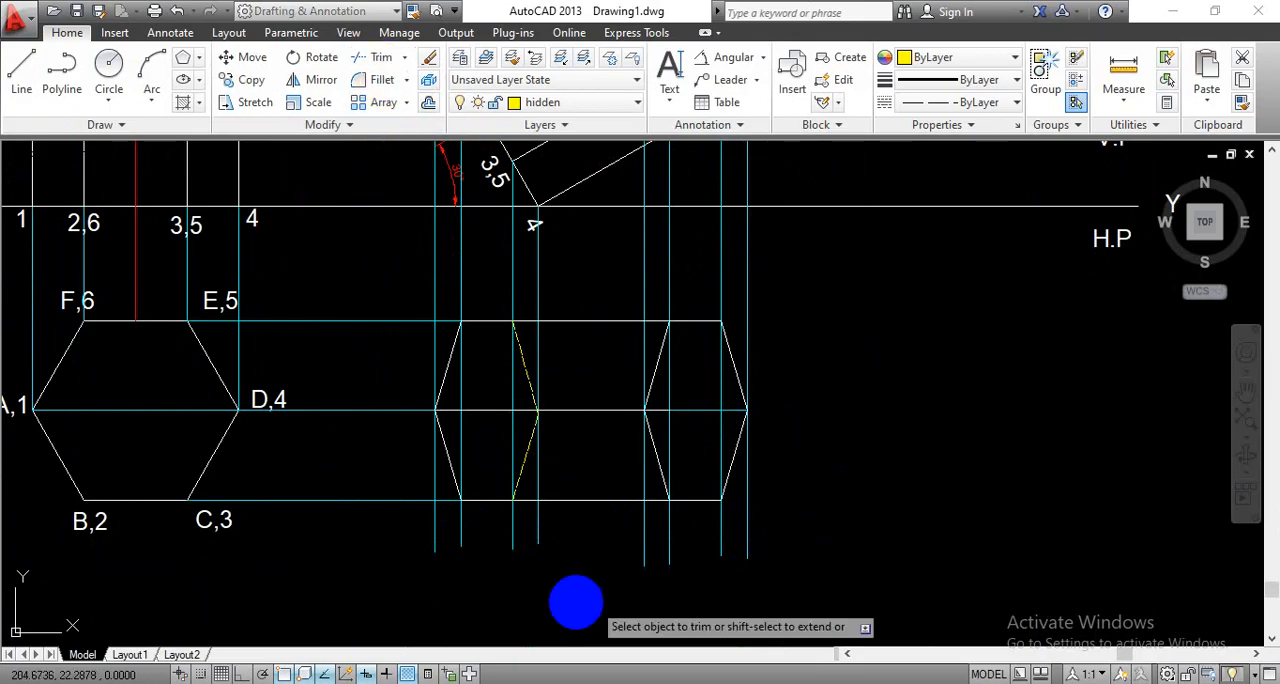
pyautogui.click(405, 531)
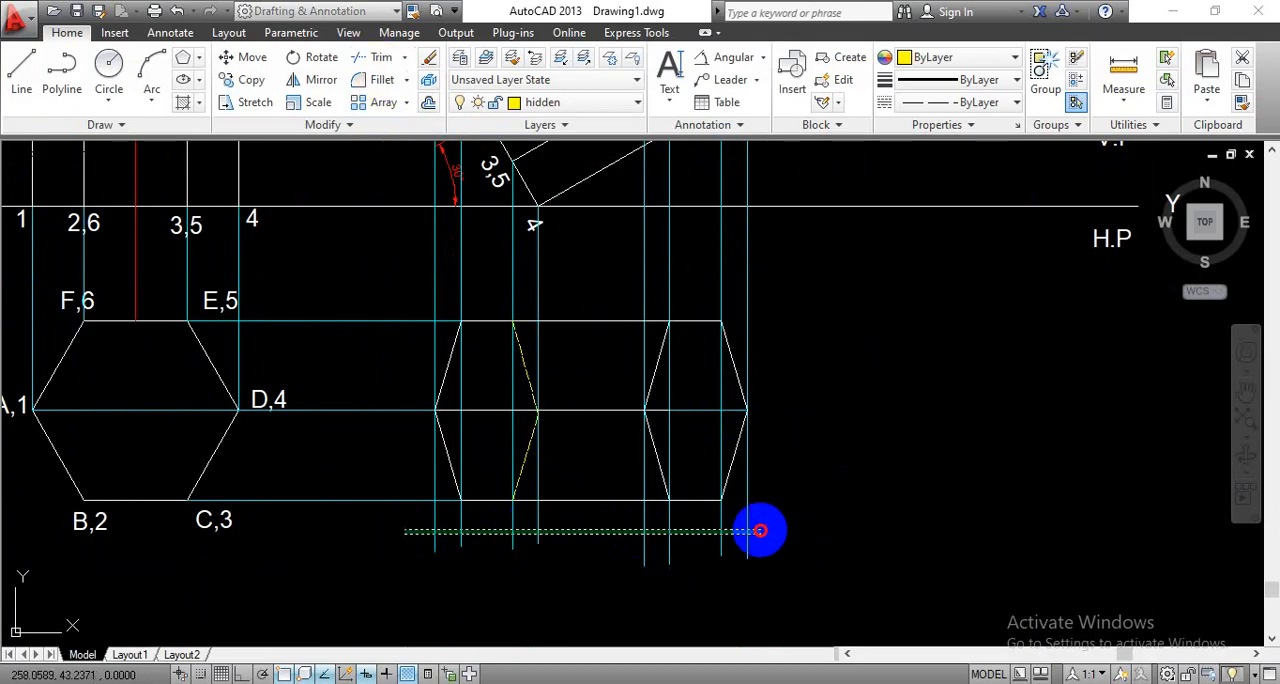
pyautogui.click(758, 528)
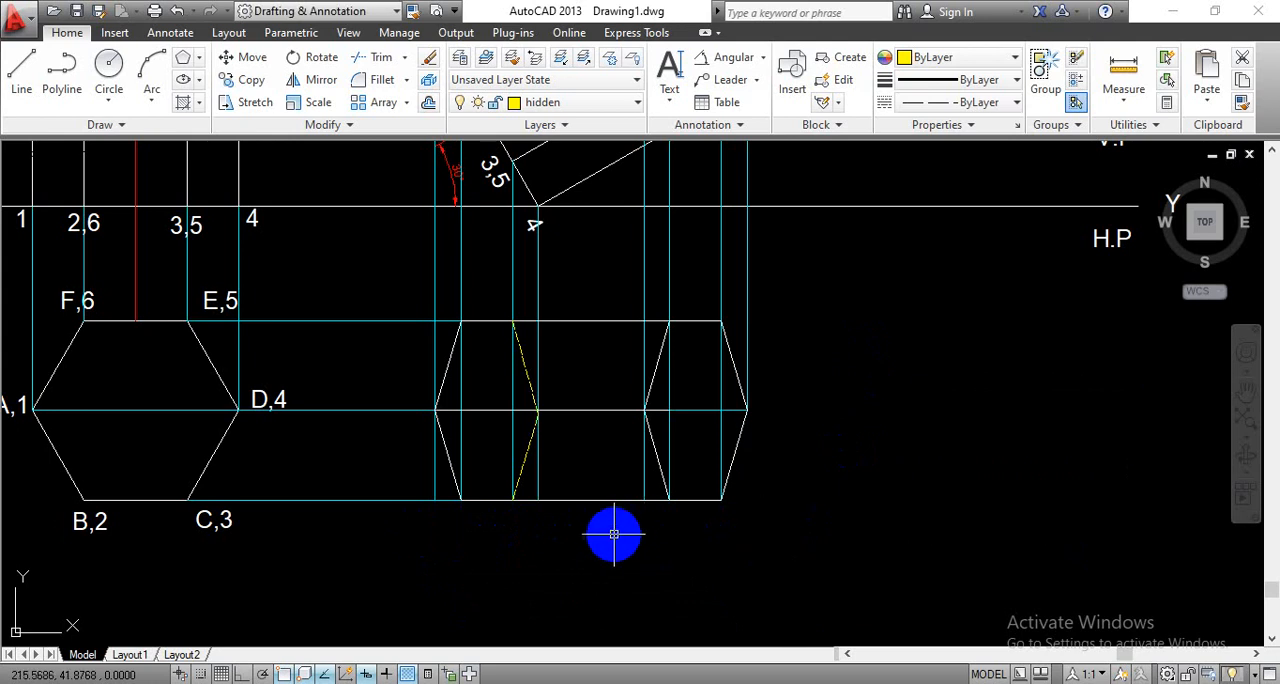
# - Make layer 0 the current layer for the corner labels
pyautogui.scroll(2, 613, 534)
pyautogui.scroll(-3, 620, 520)
pyautogui.scroll(2, 591, 449)
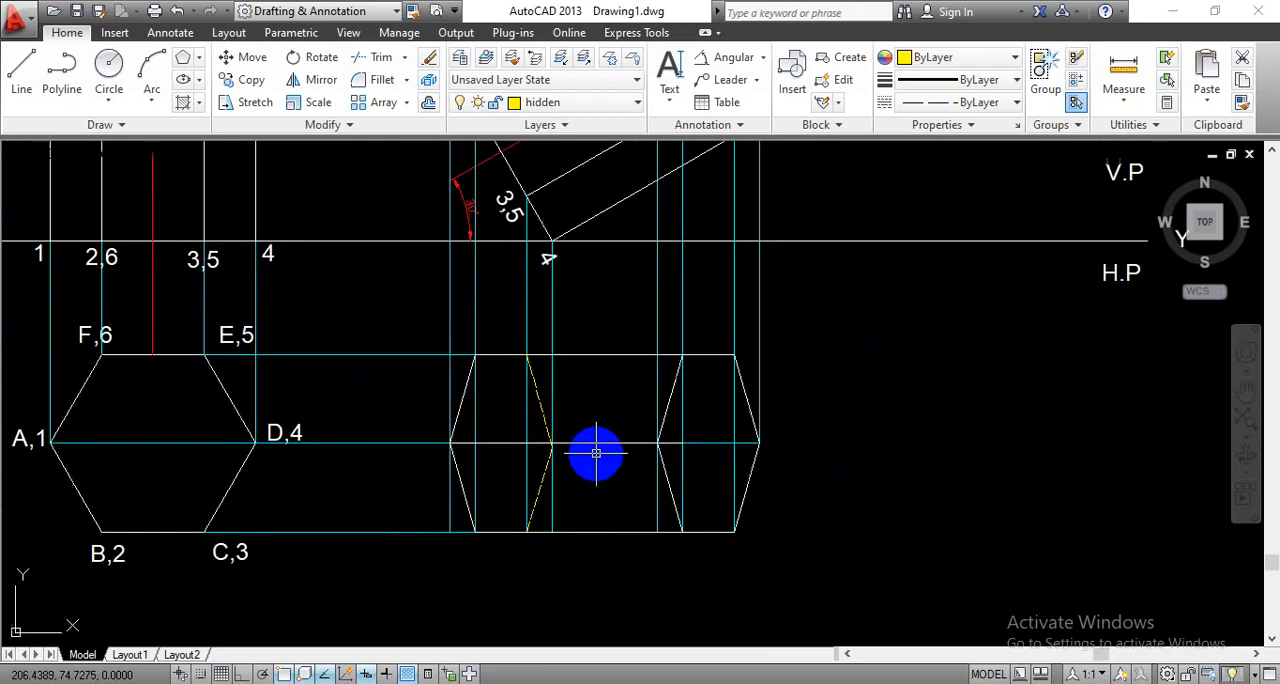
pyautogui.scroll(-3, 851, 491)
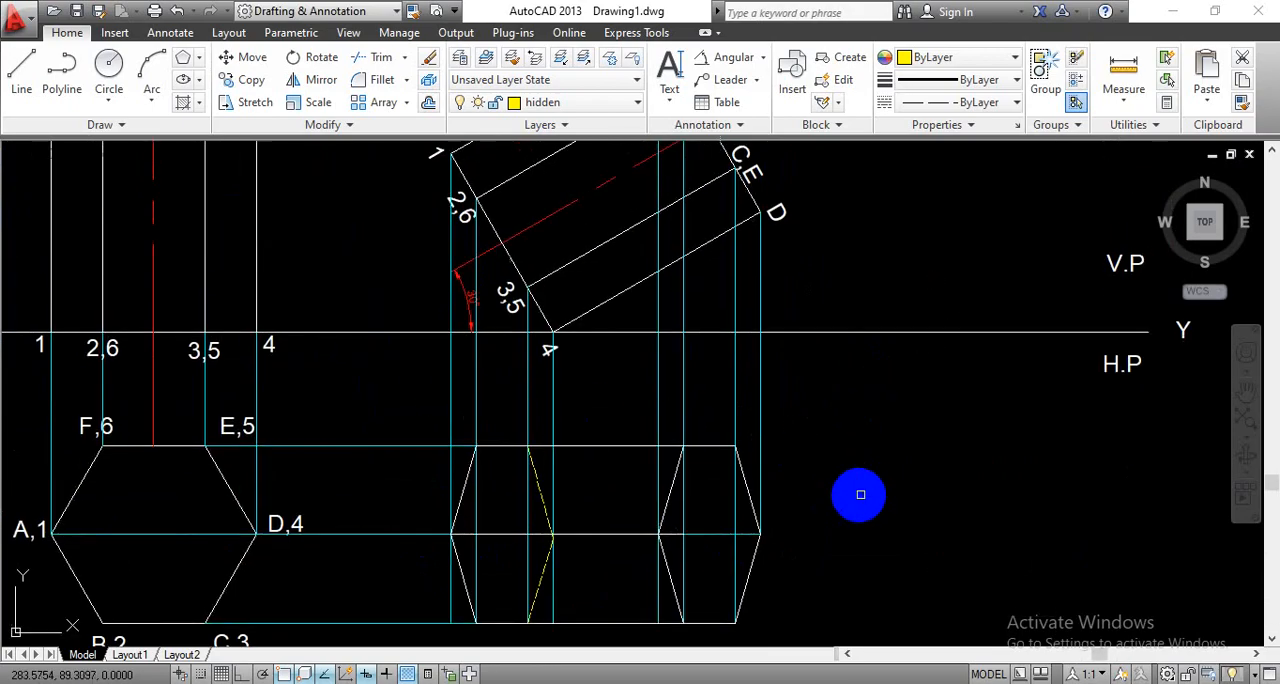
pyautogui.moveTo(846, 517); pyautogui.dragTo(759, 514, button='middle')
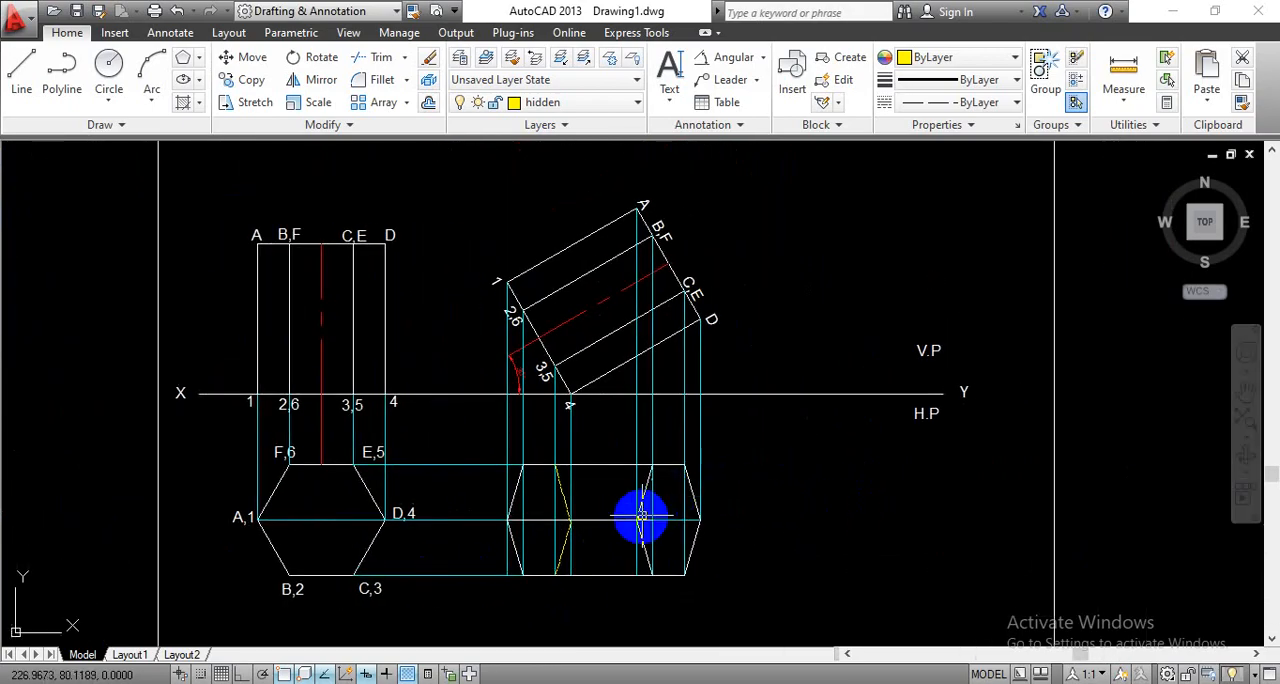
pyautogui.click(669, 106)
pyautogui.click(682, 172)
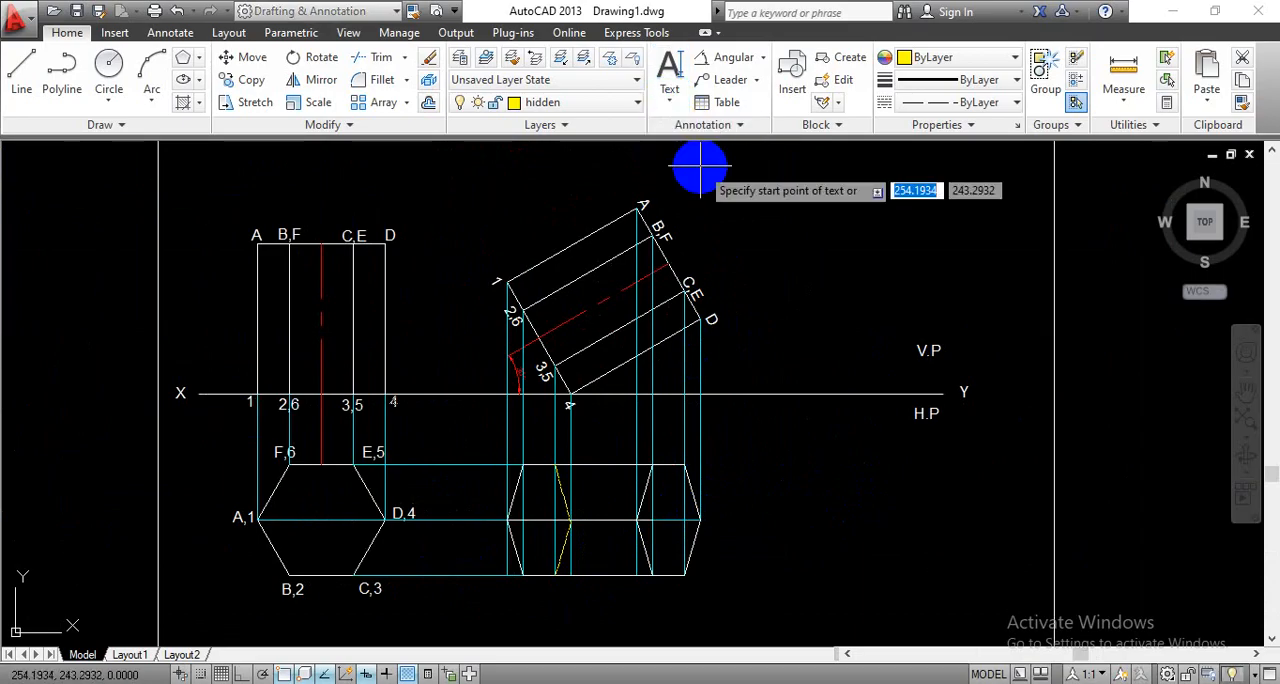
pyautogui.click(609, 104)
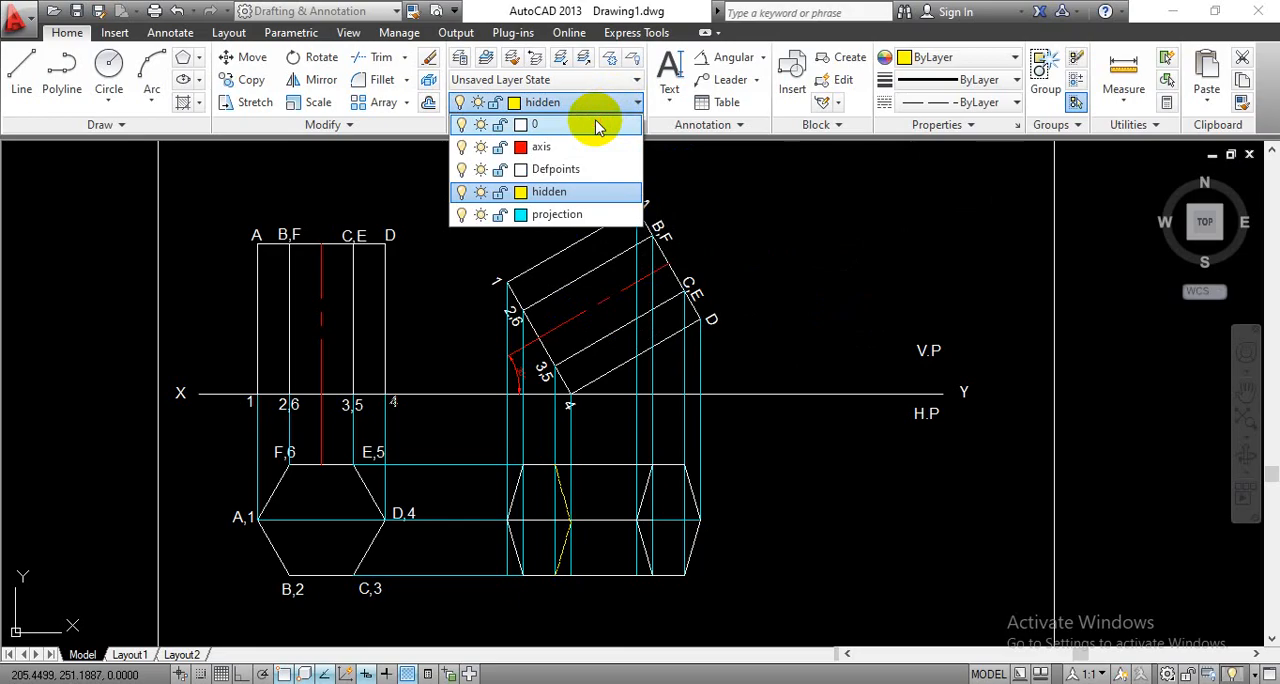
pyautogui.click(597, 126)
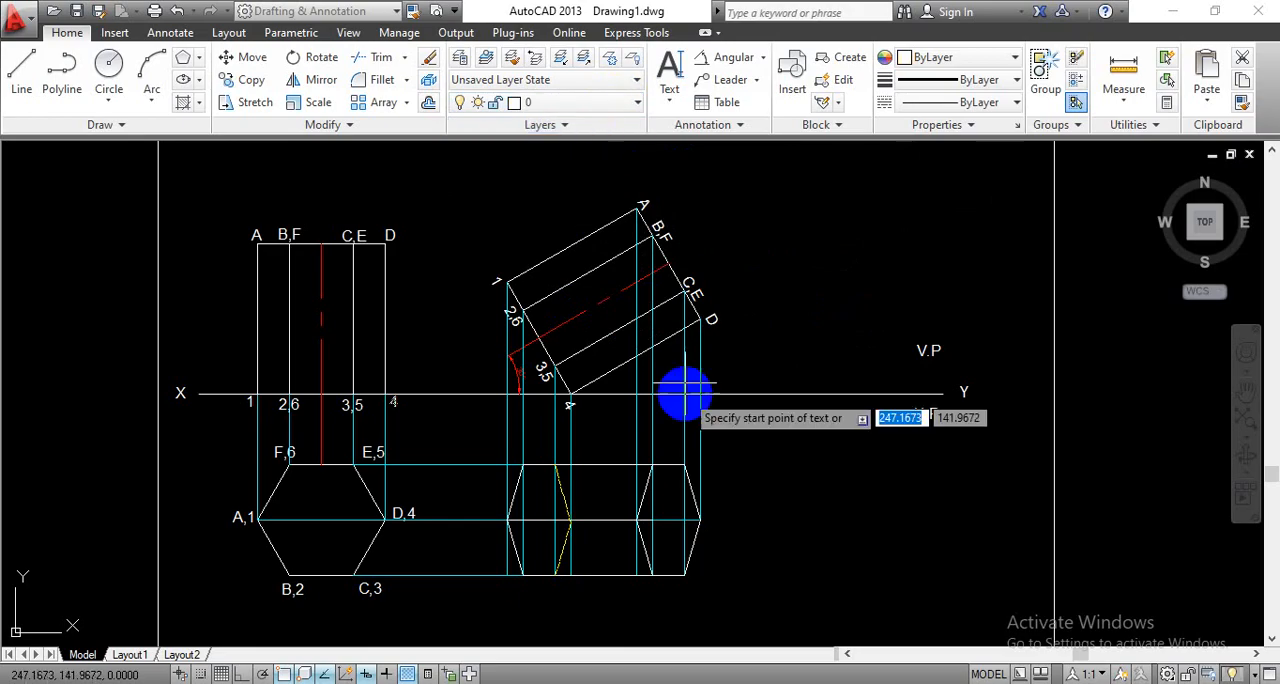
# - Add single-line text A with a rotation angle of 0 beside the matching corner of the new top view
pyautogui.click(672, 98)
pyautogui.click(674, 170)
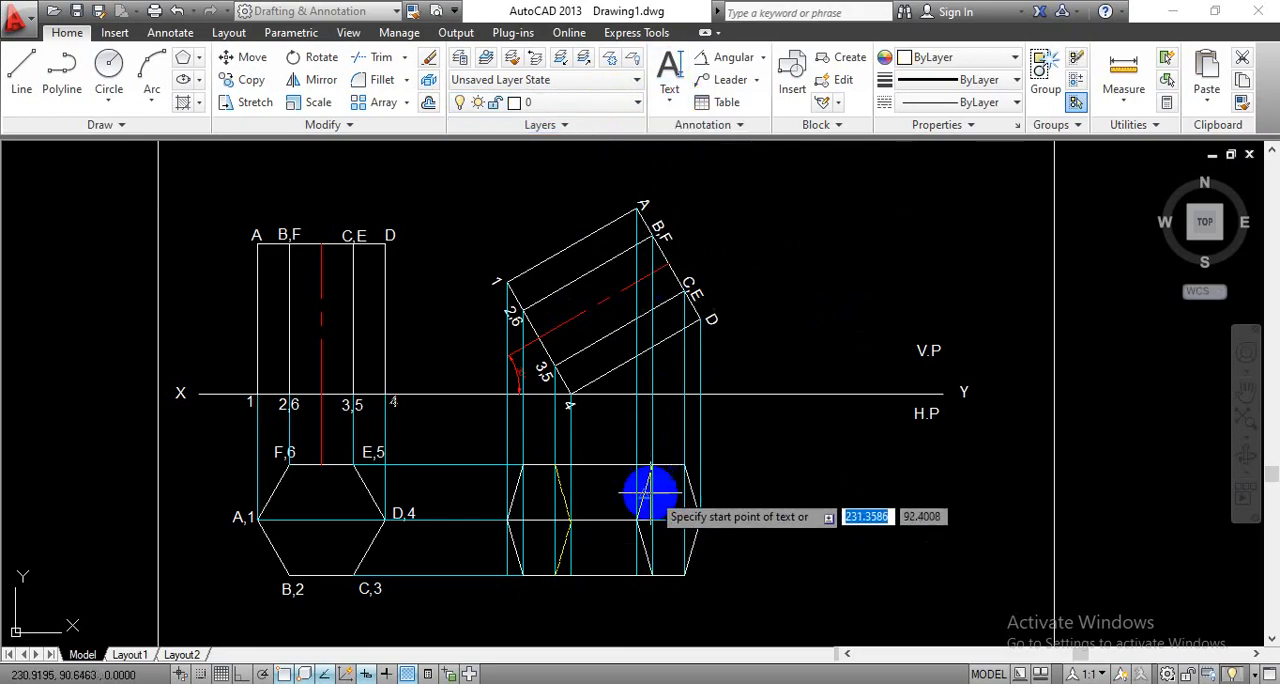
pyautogui.scroll(5, 625, 532)
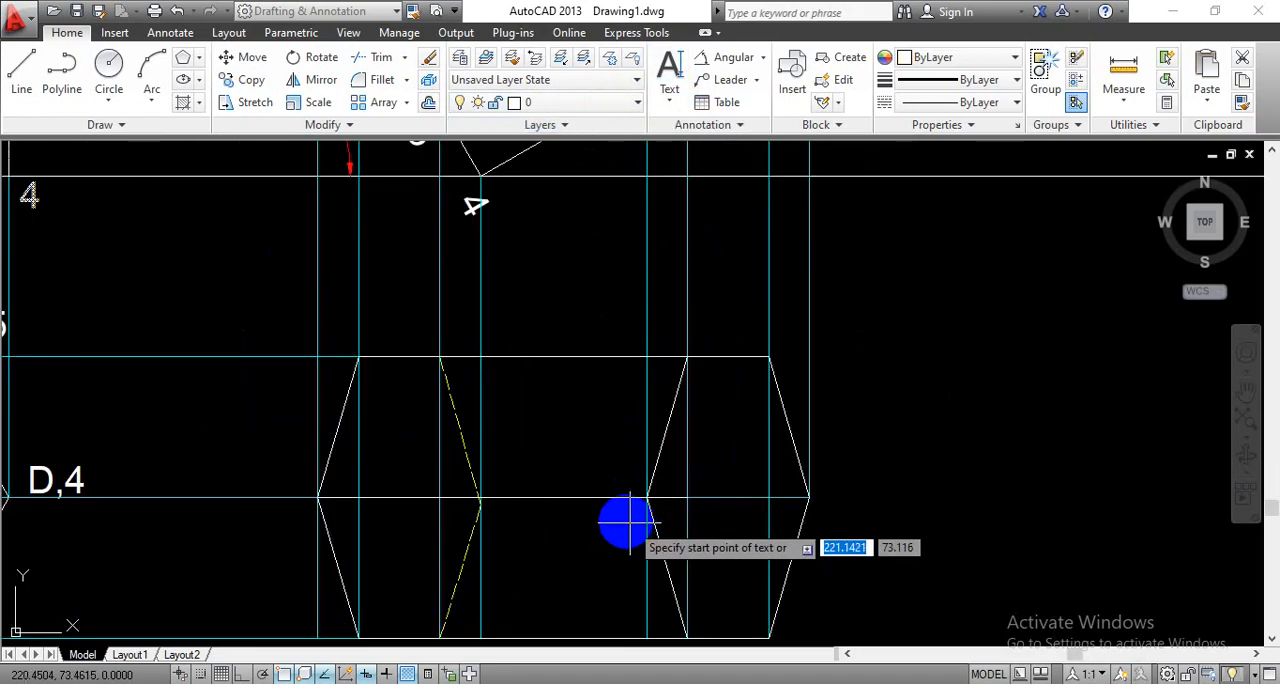
pyautogui.click(626, 518)
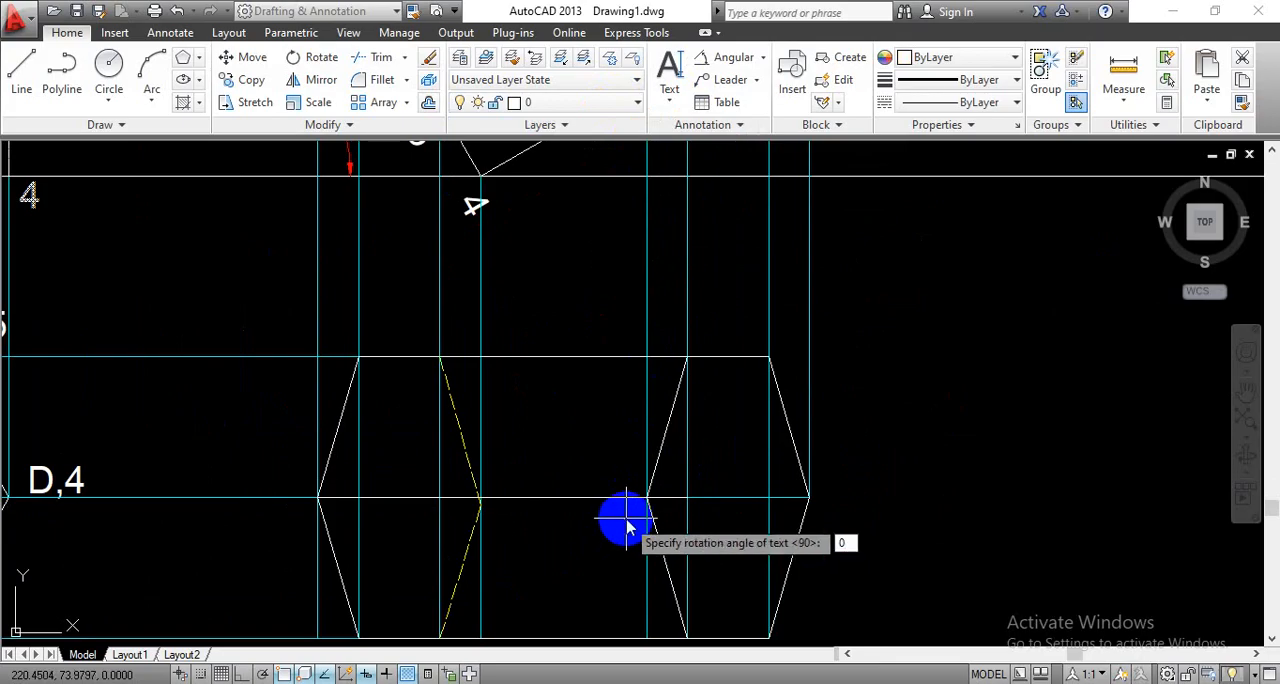
pyautogui.press('Return')
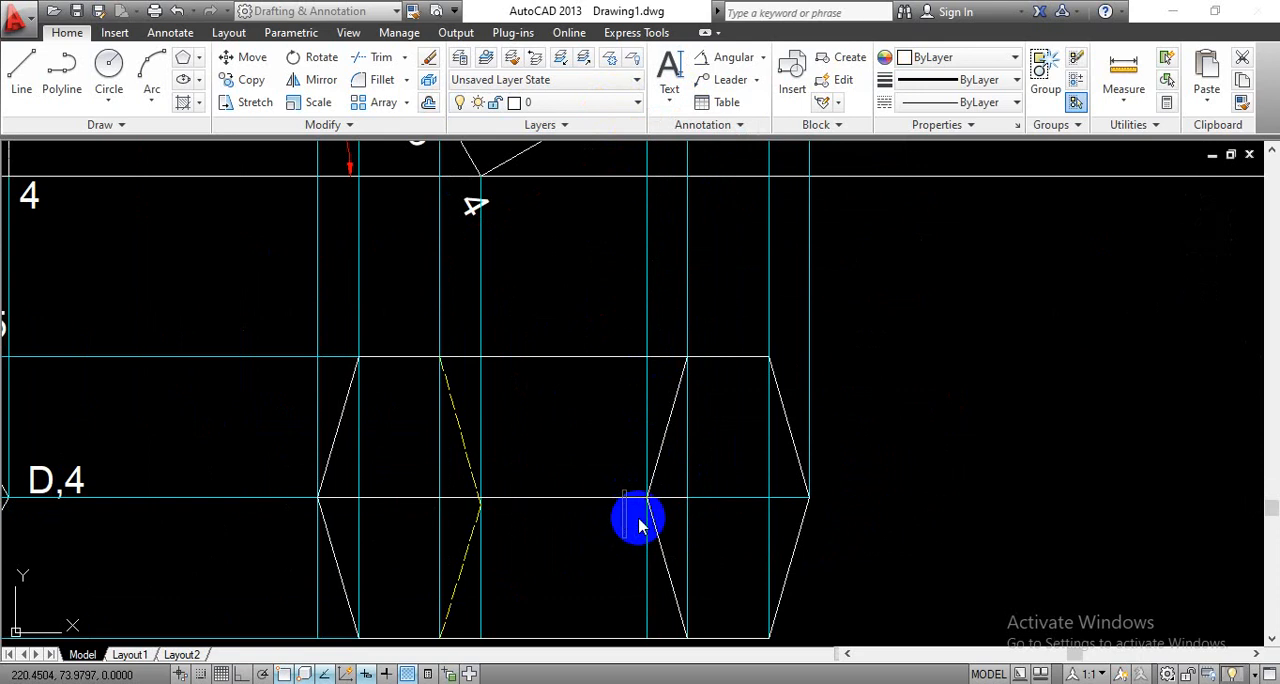
pyautogui.write('A')
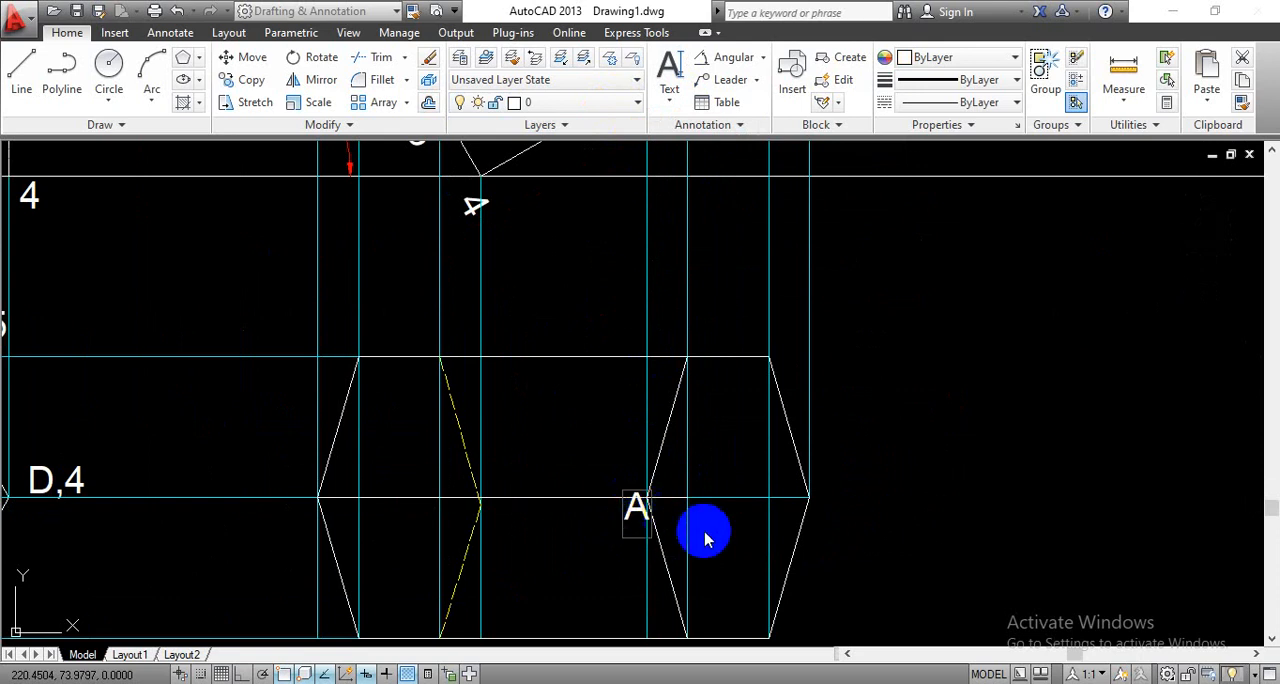
# - Label the remaining top-end corners B, C, D, E and F and base corners 1 and 2 in the new top view
pyautogui.scroll(-1, 740, 555)
pyautogui.moveTo(812, 535); pyautogui.dragTo(778, 472, button='middle')
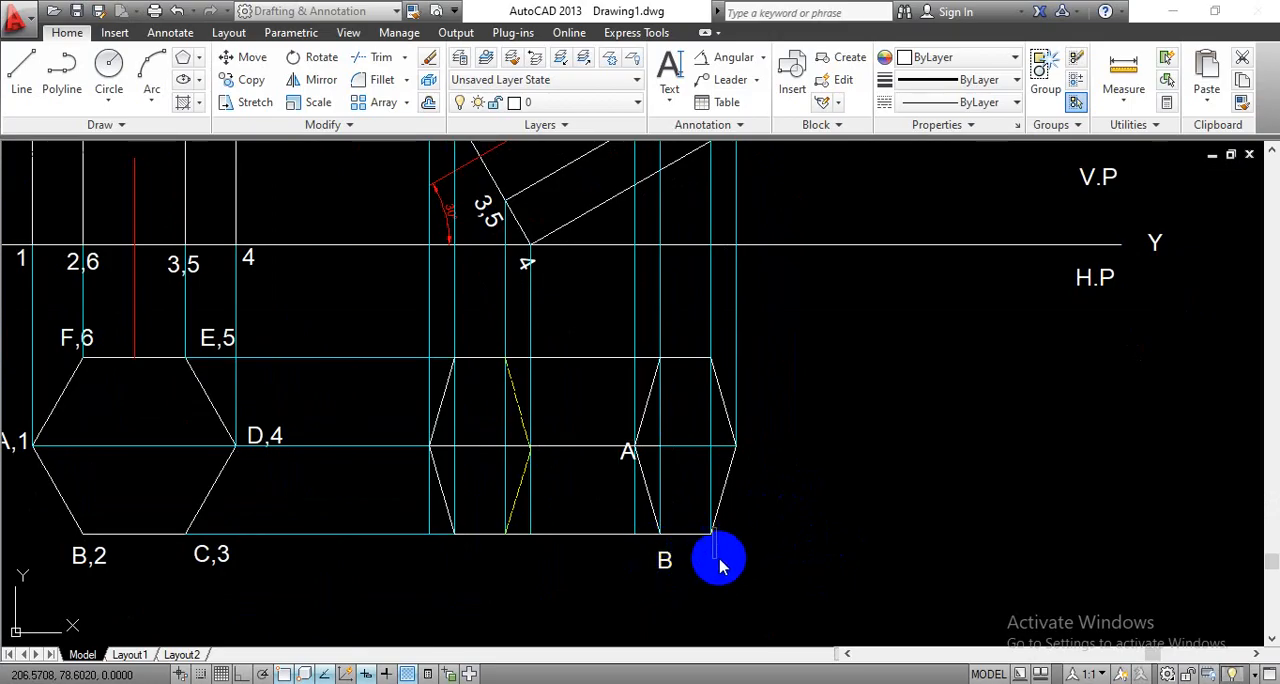
pyautogui.write('C')
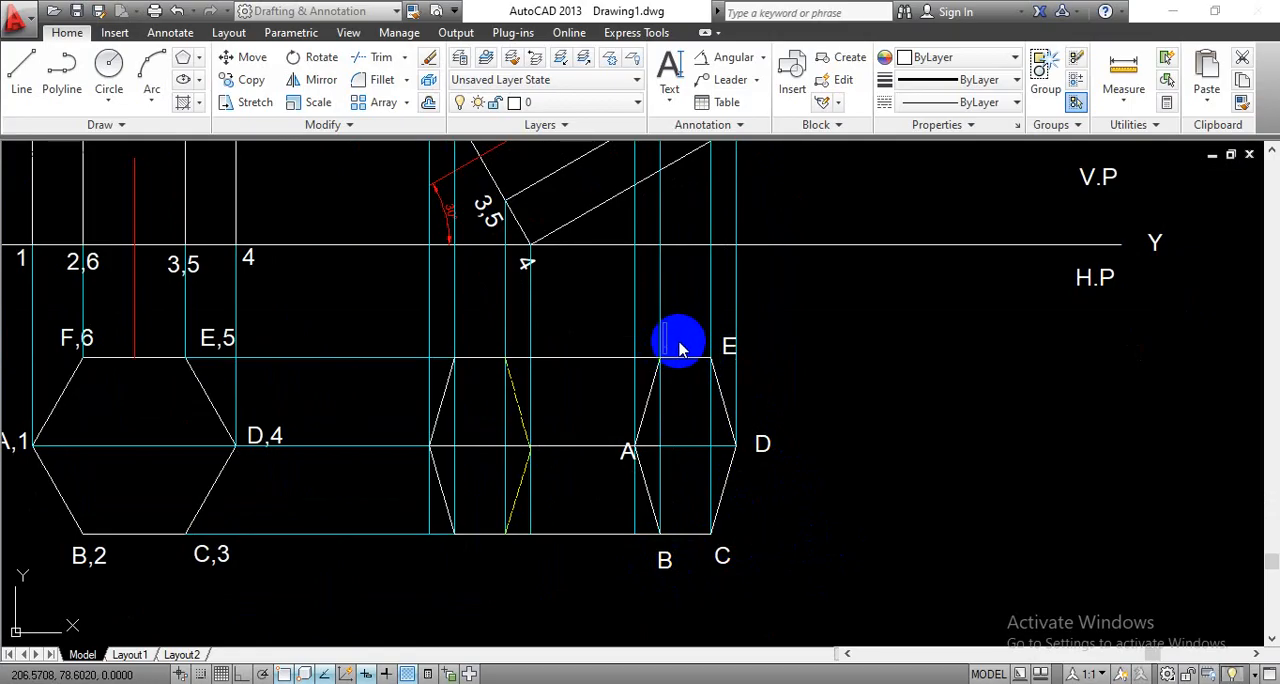
pyautogui.write('F')
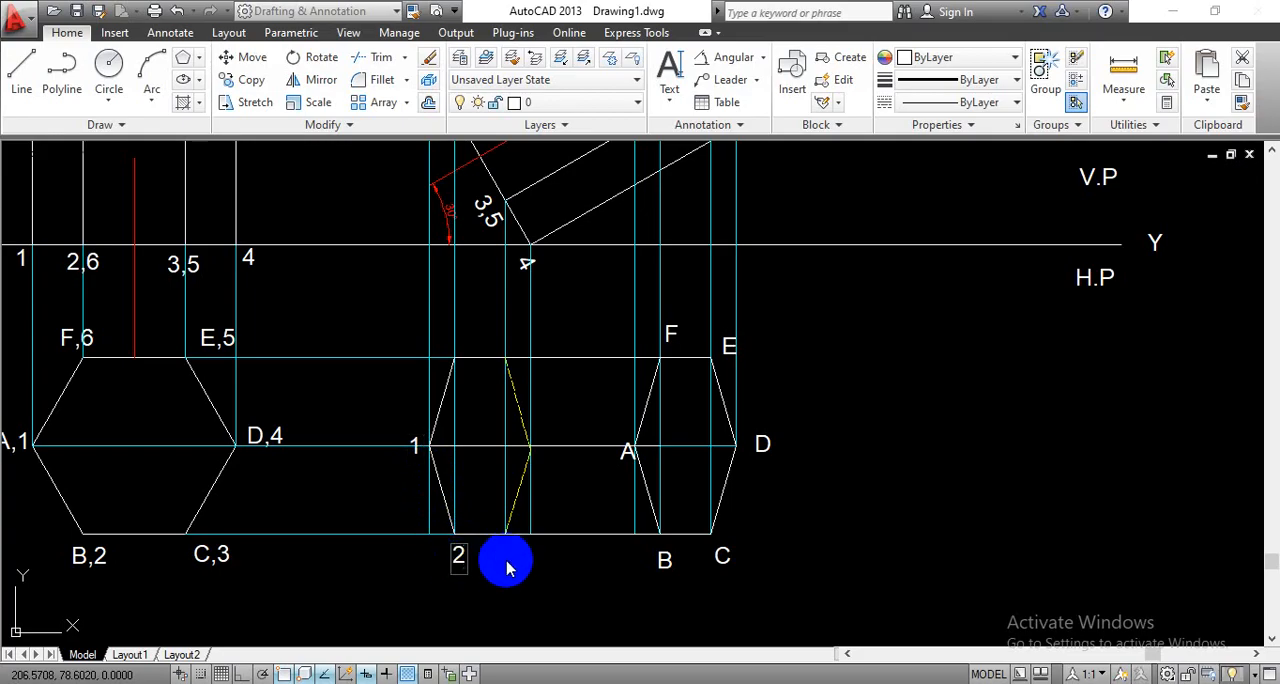
# - Label the remaining base corners 3, 4, 5 and 6 in the new top view and finish the text
pyautogui.write('3')
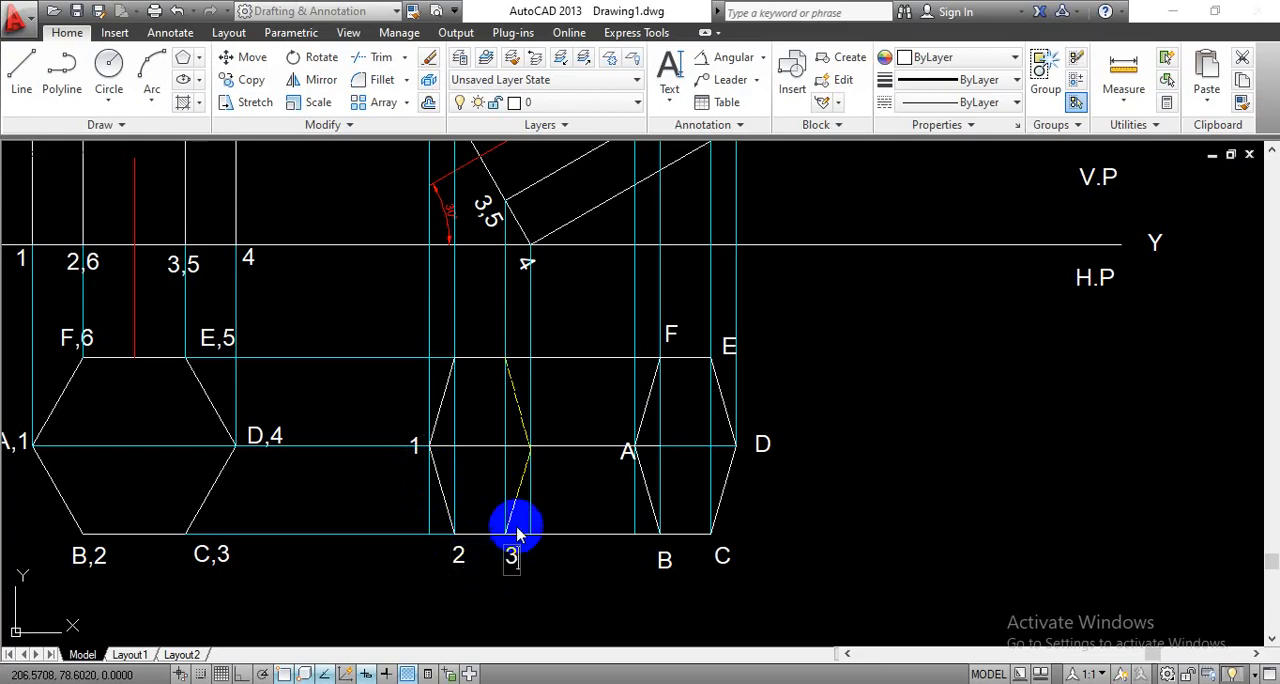
pyautogui.click(543, 452)
pyautogui.write('4')
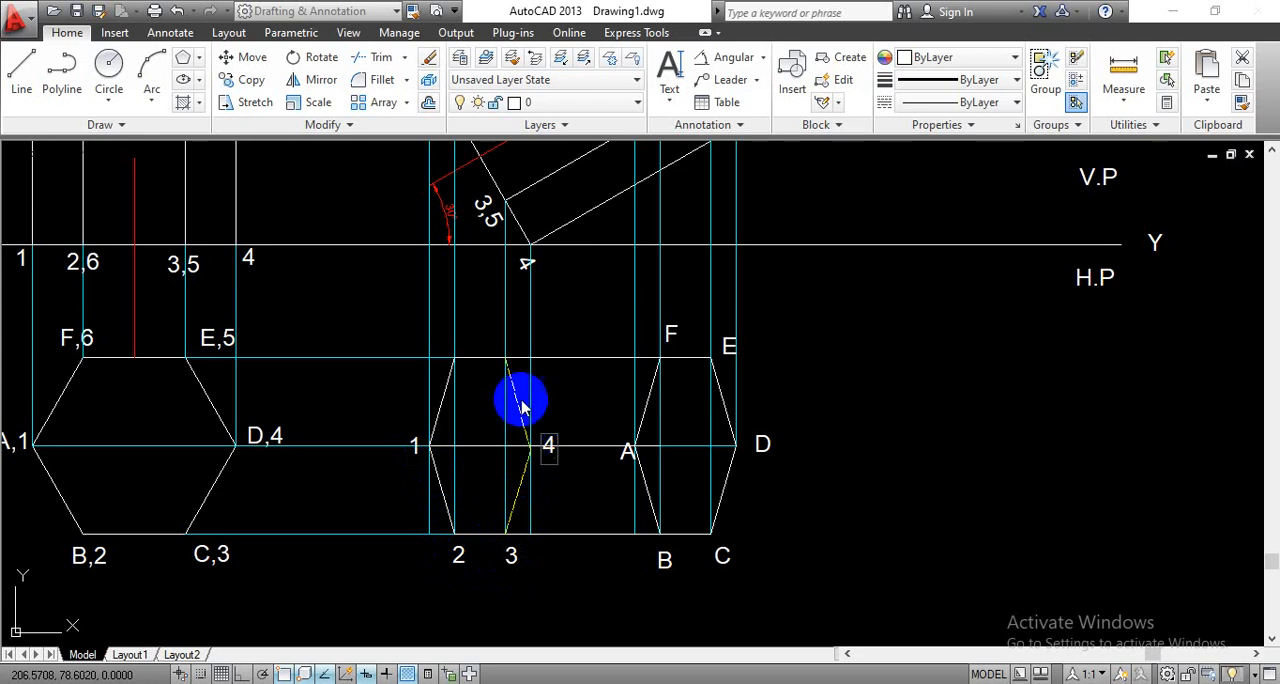
pyautogui.write('5')
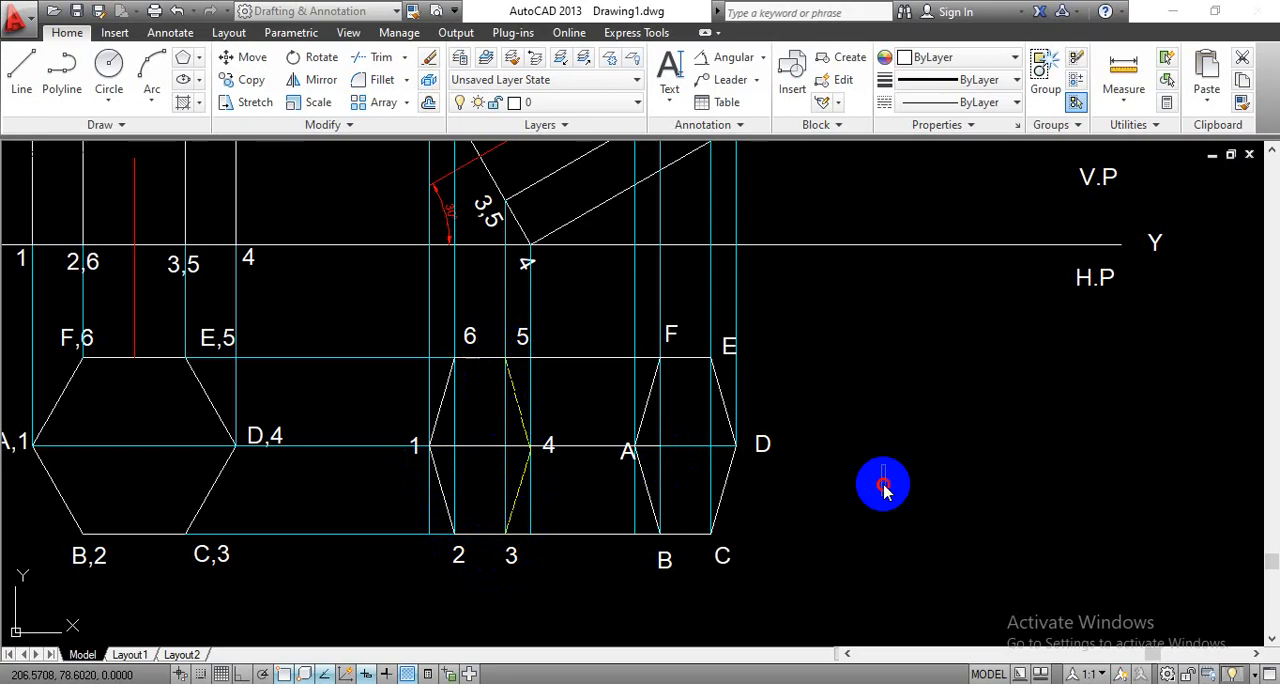
pyautogui.scroll(-2, 860, 500)
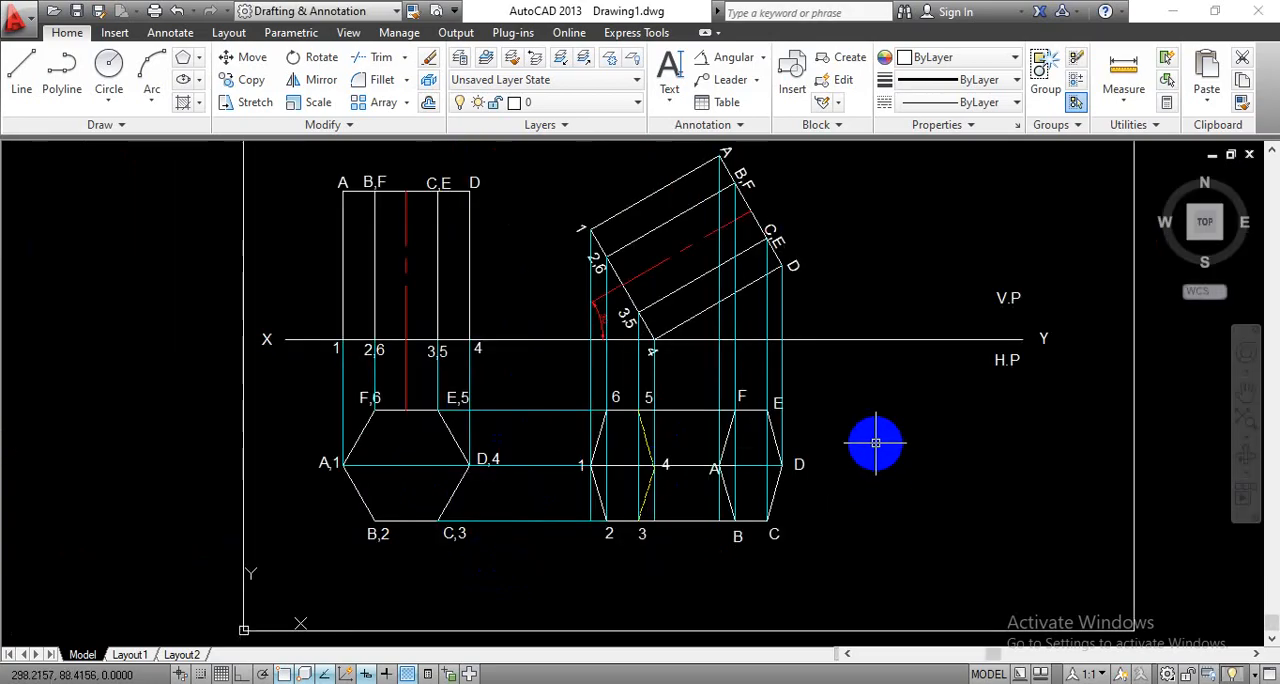
pyautogui.moveTo(871, 449); pyautogui.dragTo(778, 464, button='middle')
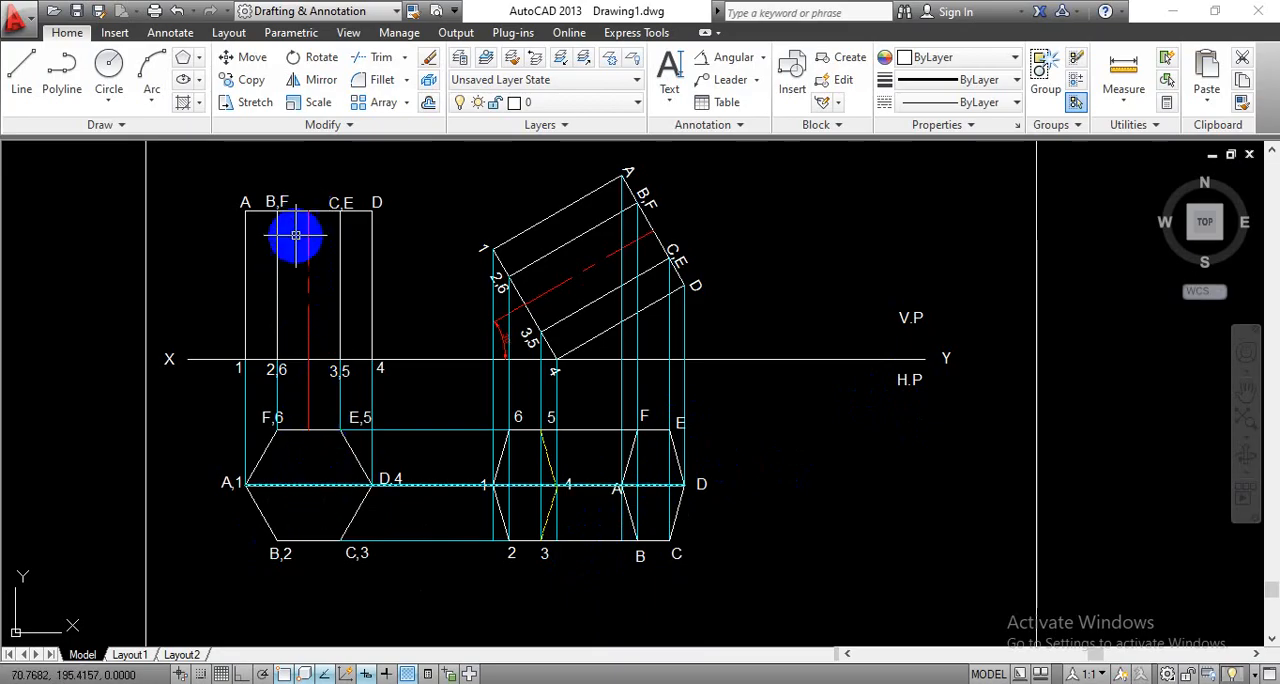
# - Add single-line text O with height 5 just below the XY line at the axis's lower end in the first front view
pyautogui.click(669, 100)
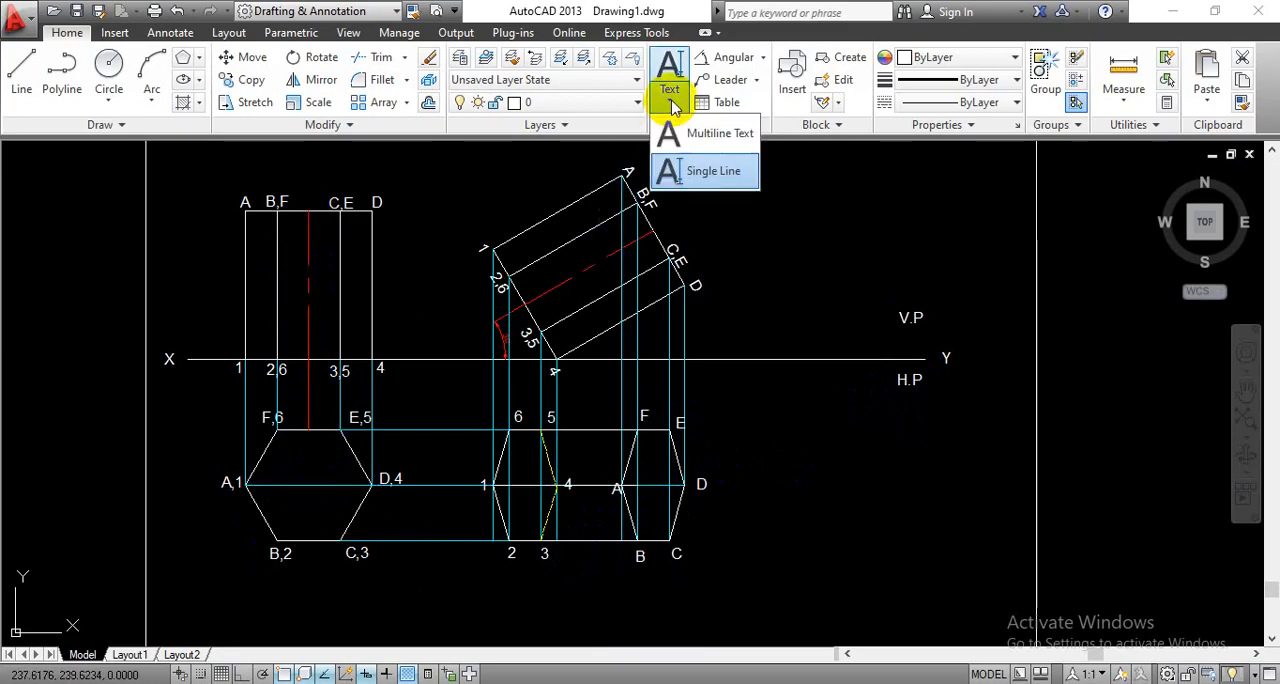
pyautogui.click(700, 171)
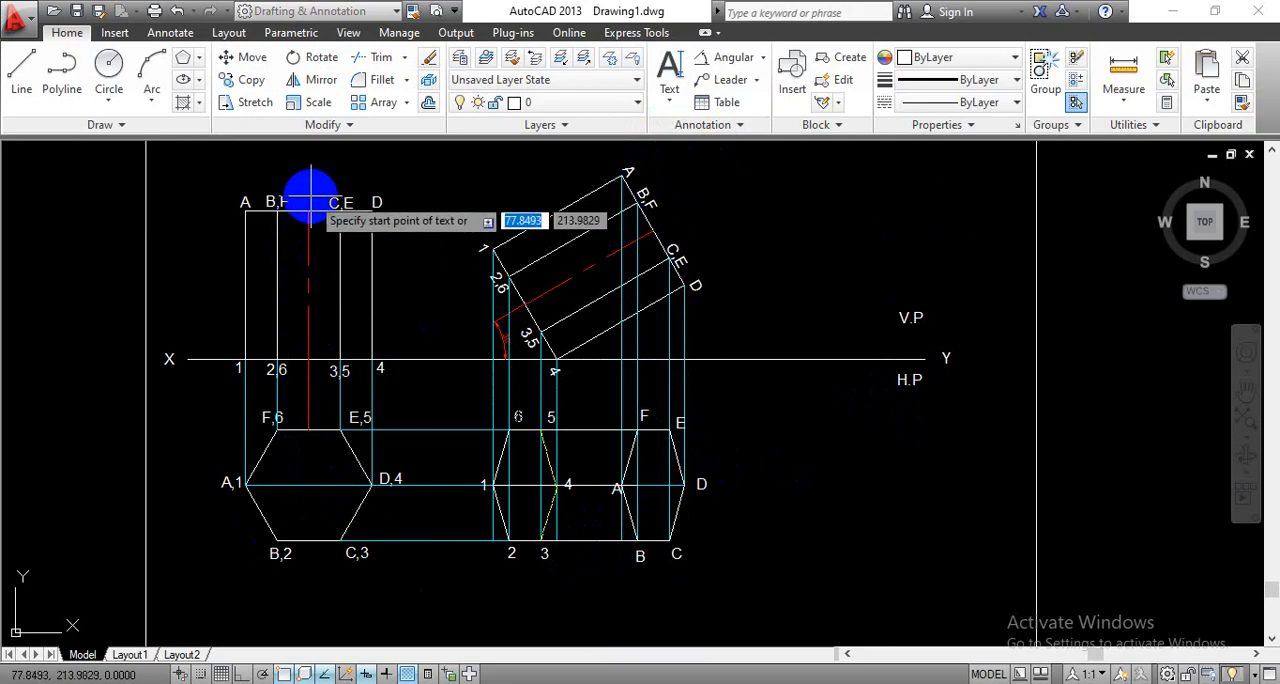
pyautogui.scroll(6, 286, 386)
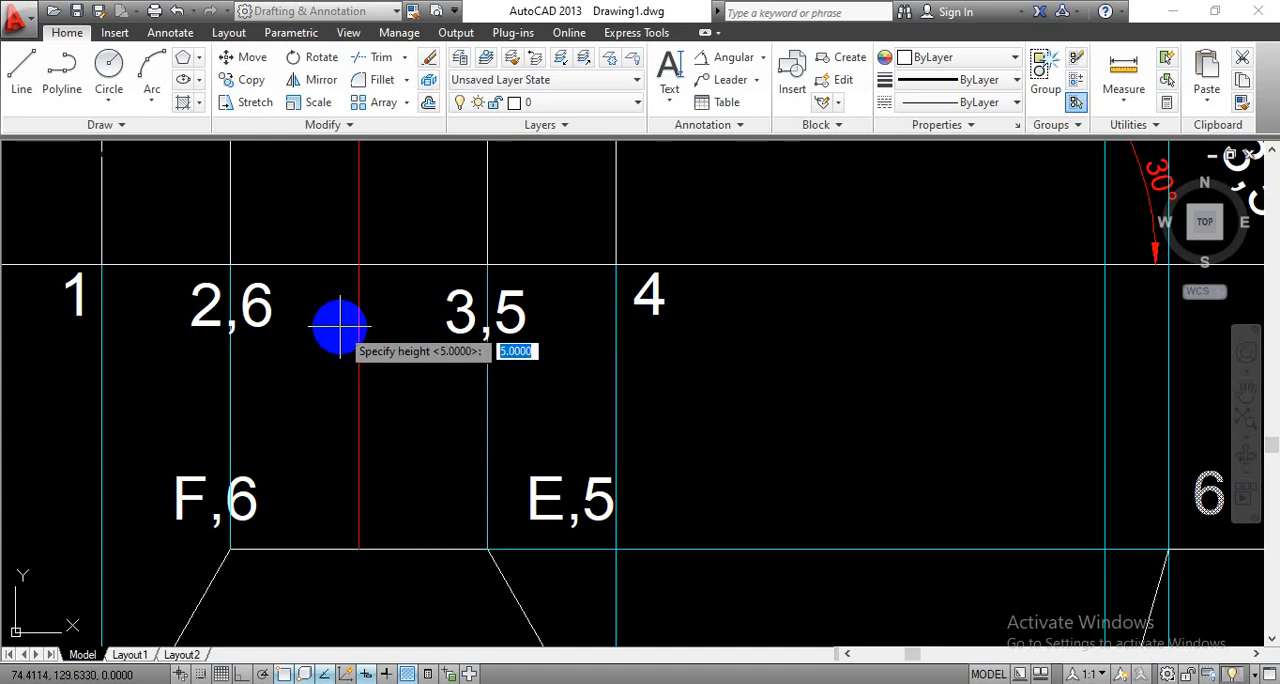
pyautogui.press('Return')
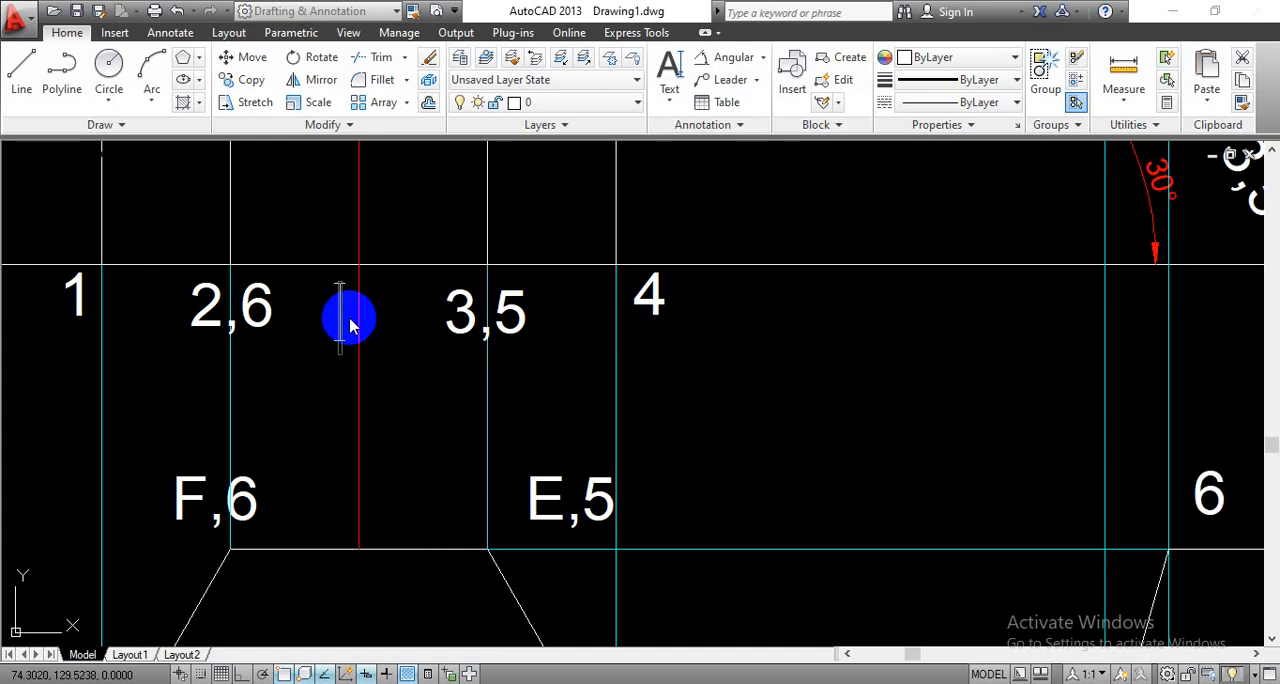
pyautogui.scroll(-4, 412, 366)
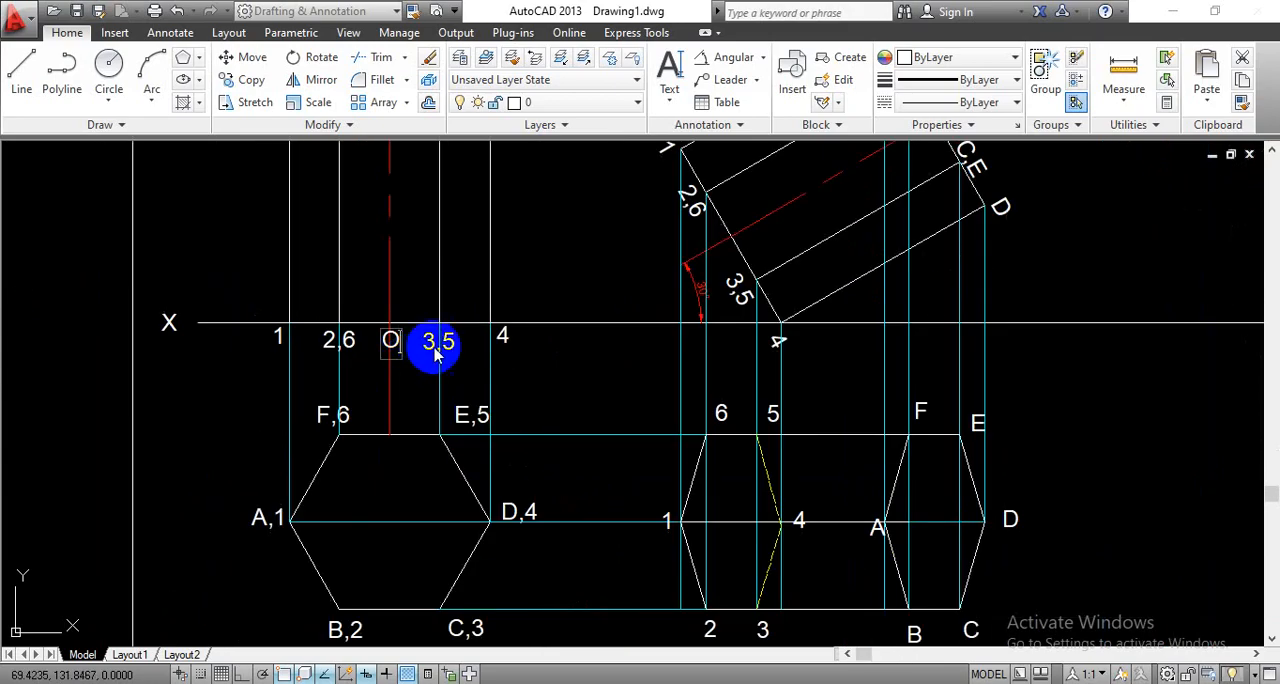
# - Label the axis's upper end O' above the top edge of the first front view, between B,F and C,E
pyautogui.scroll(-2, 437, 352)
pyautogui.moveTo(486, 277); pyautogui.dragTo(508, 366, button='middle')
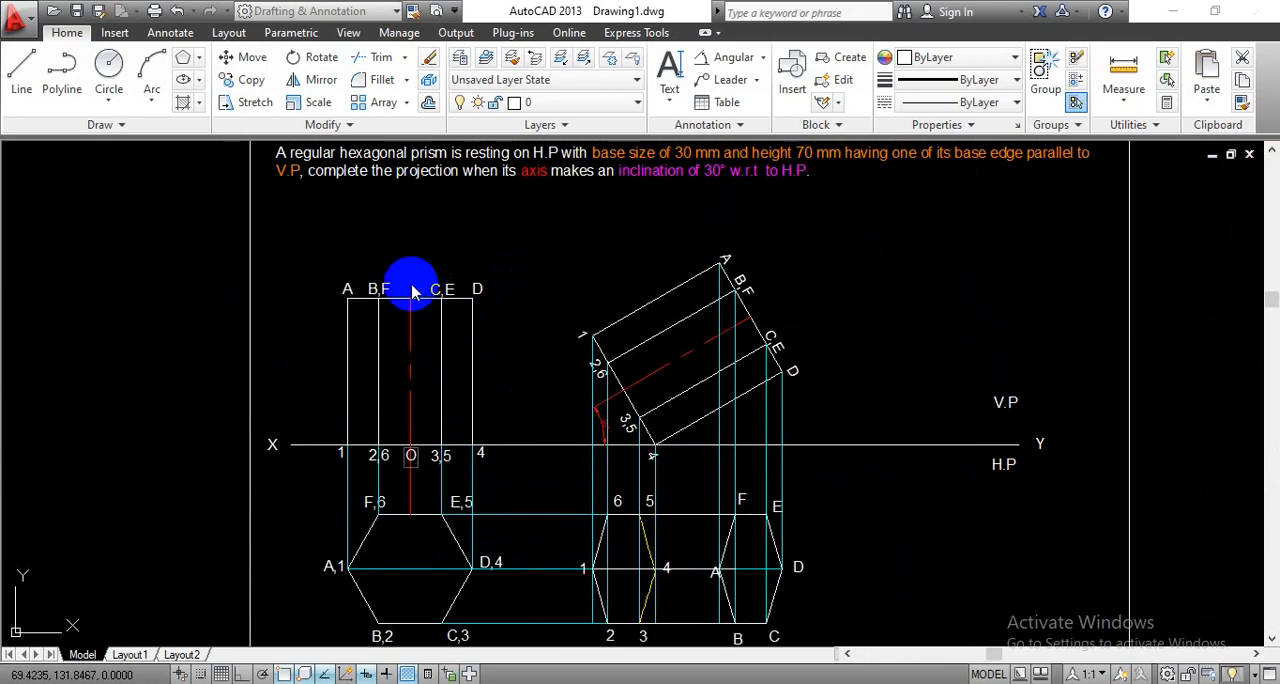
pyautogui.scroll(4, 435, 313)
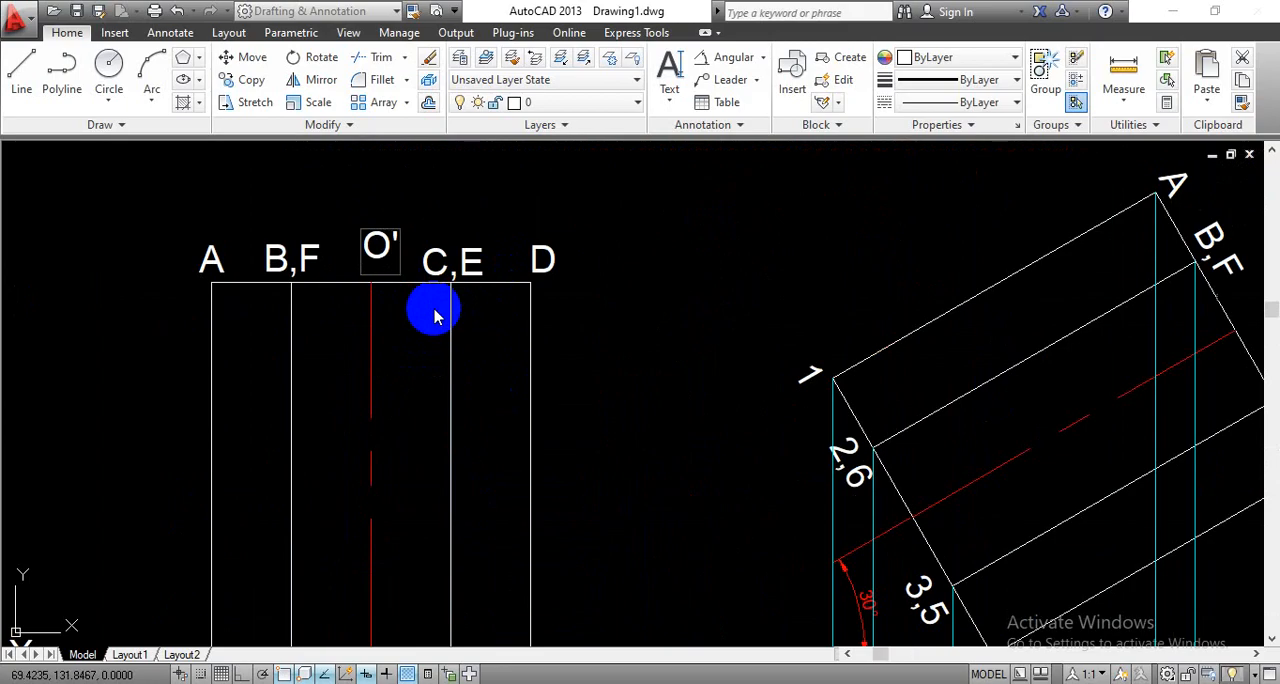
pyautogui.scroll(-4, 625, 337)
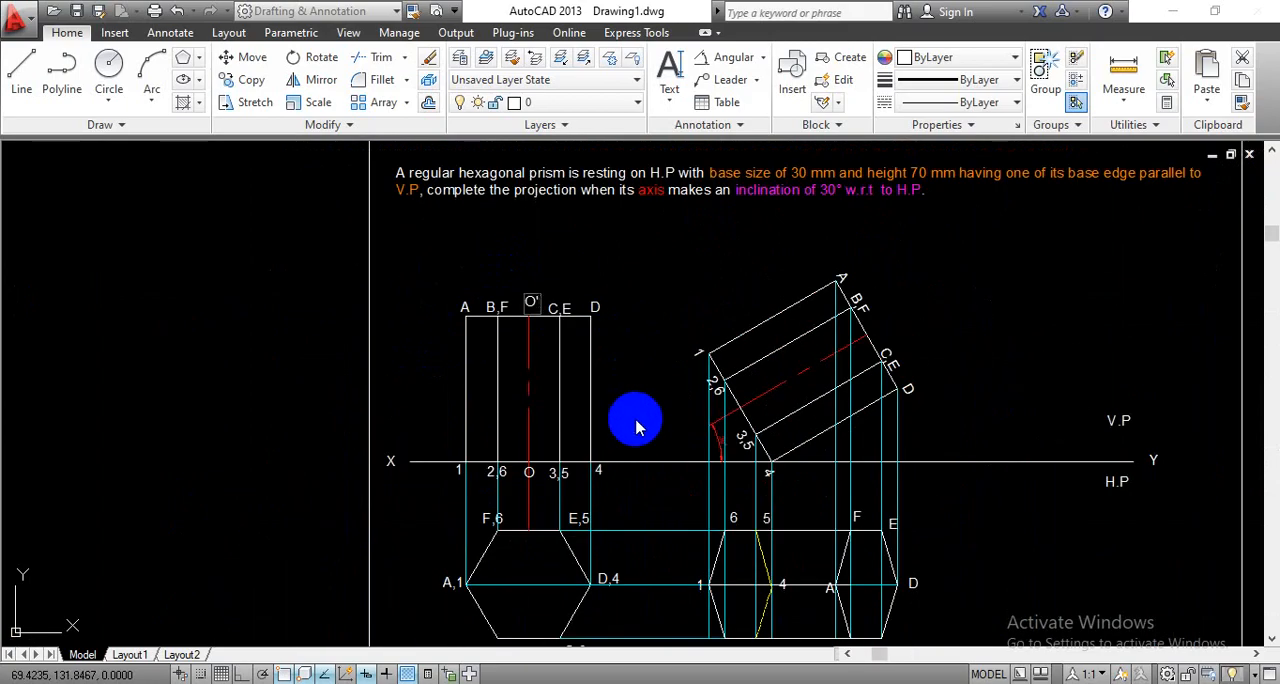
pyautogui.moveTo(634, 543); pyautogui.dragTo(551, 377, button='middle')
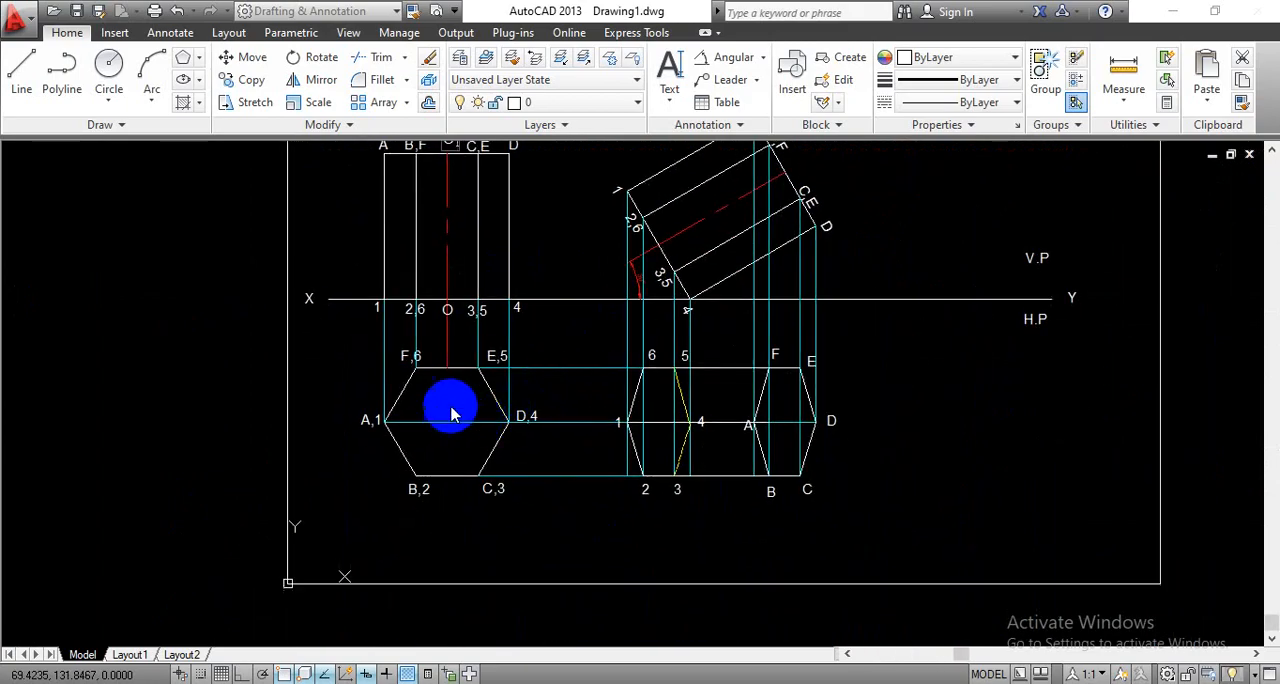
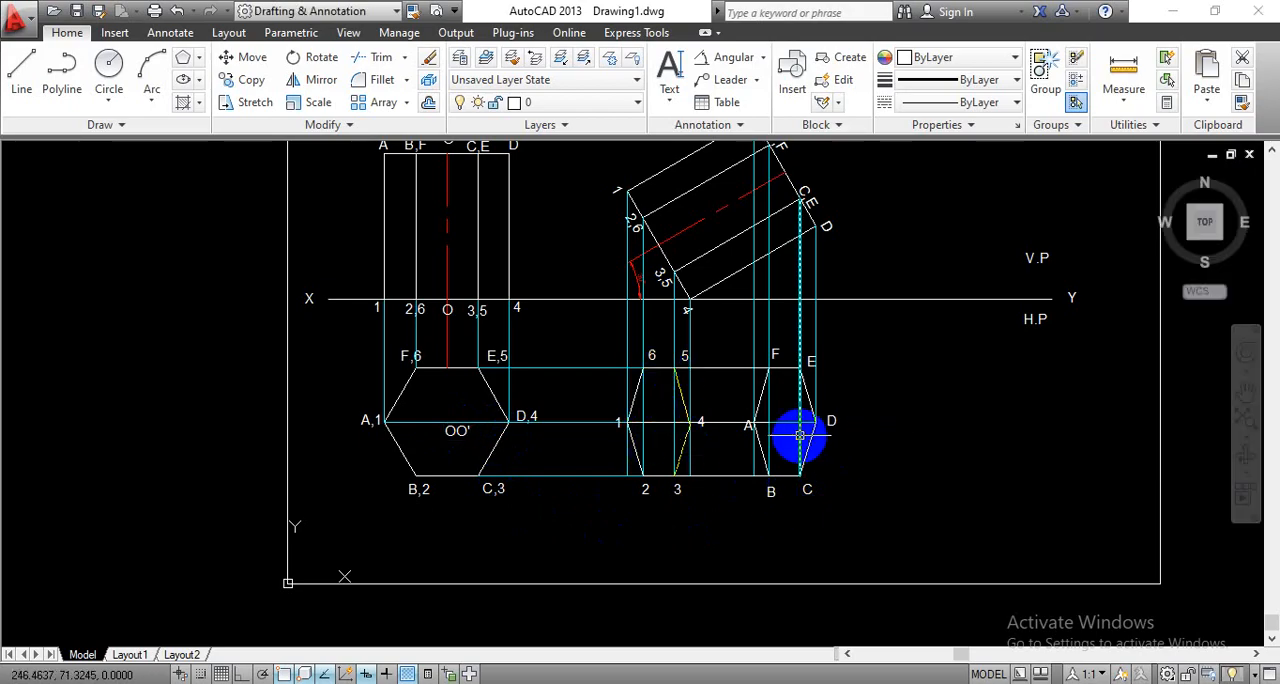
# - Paste a copy of the O' label at the axis's upper end in the inclined front view, between B,F and C,E
pyautogui.moveTo(881, 378); pyautogui.dragTo(841, 450, button='middle')
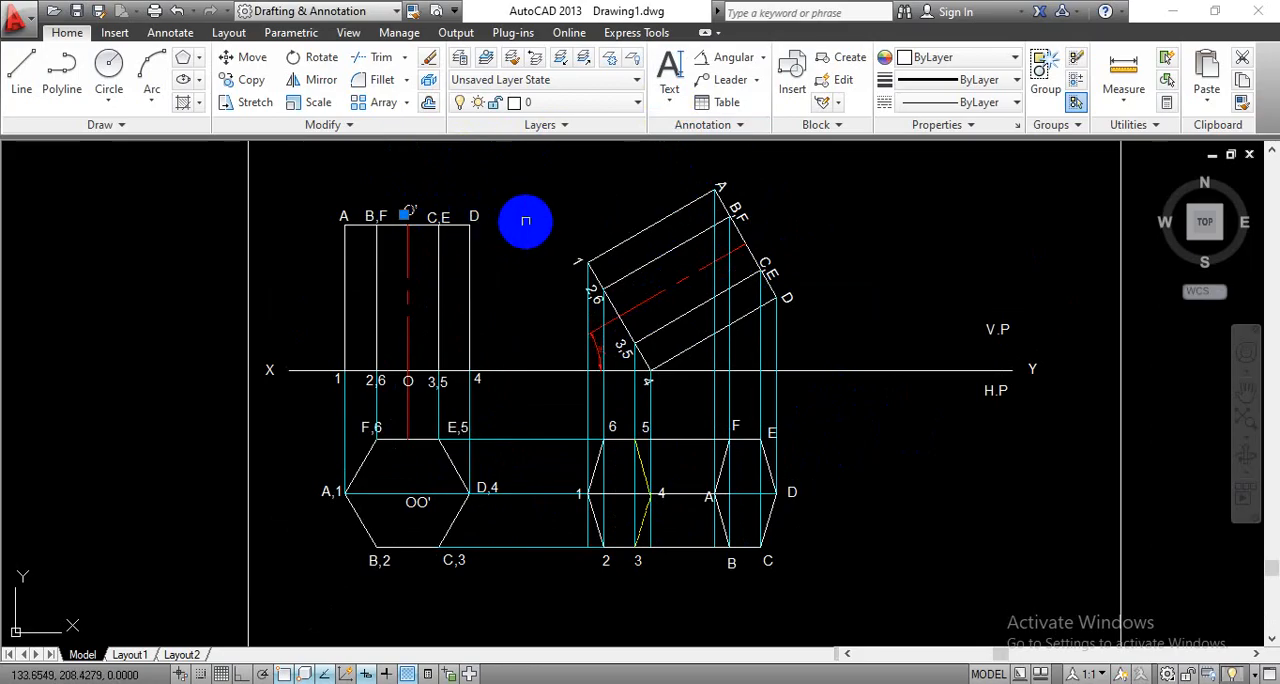
pyautogui.hotkey('ctrl', 'v')
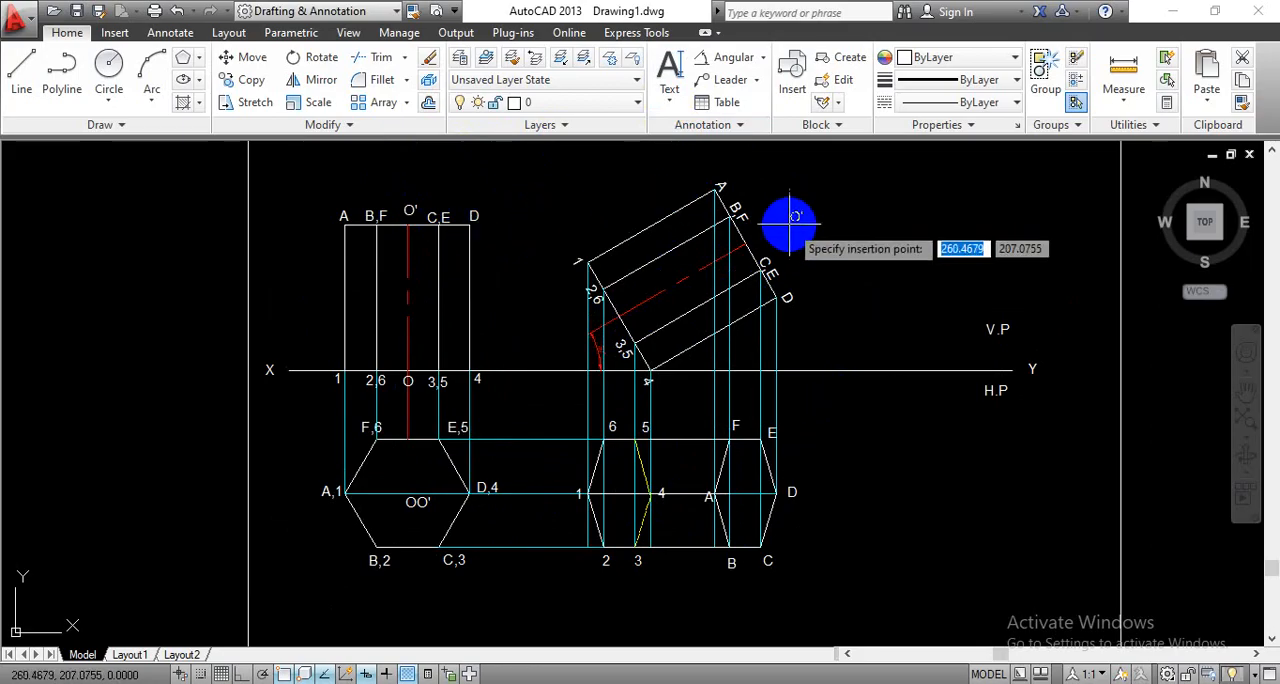
pyautogui.scroll(4, 757, 235)
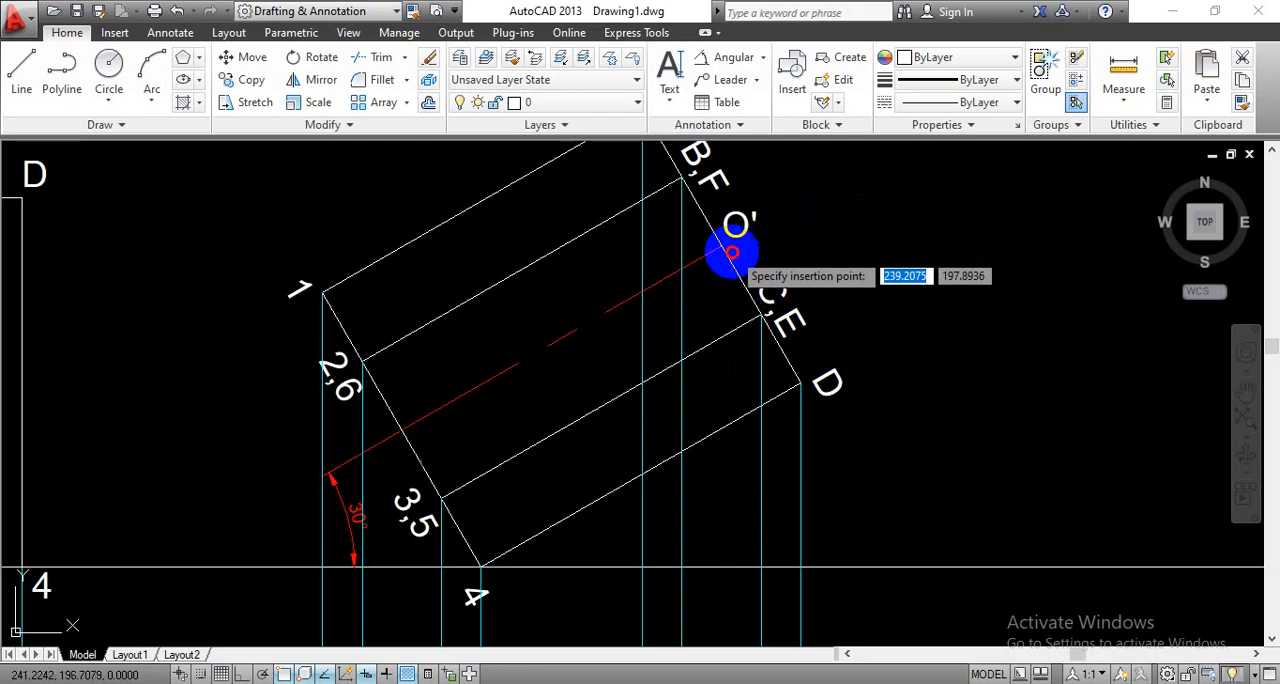
pyautogui.click(724, 245)
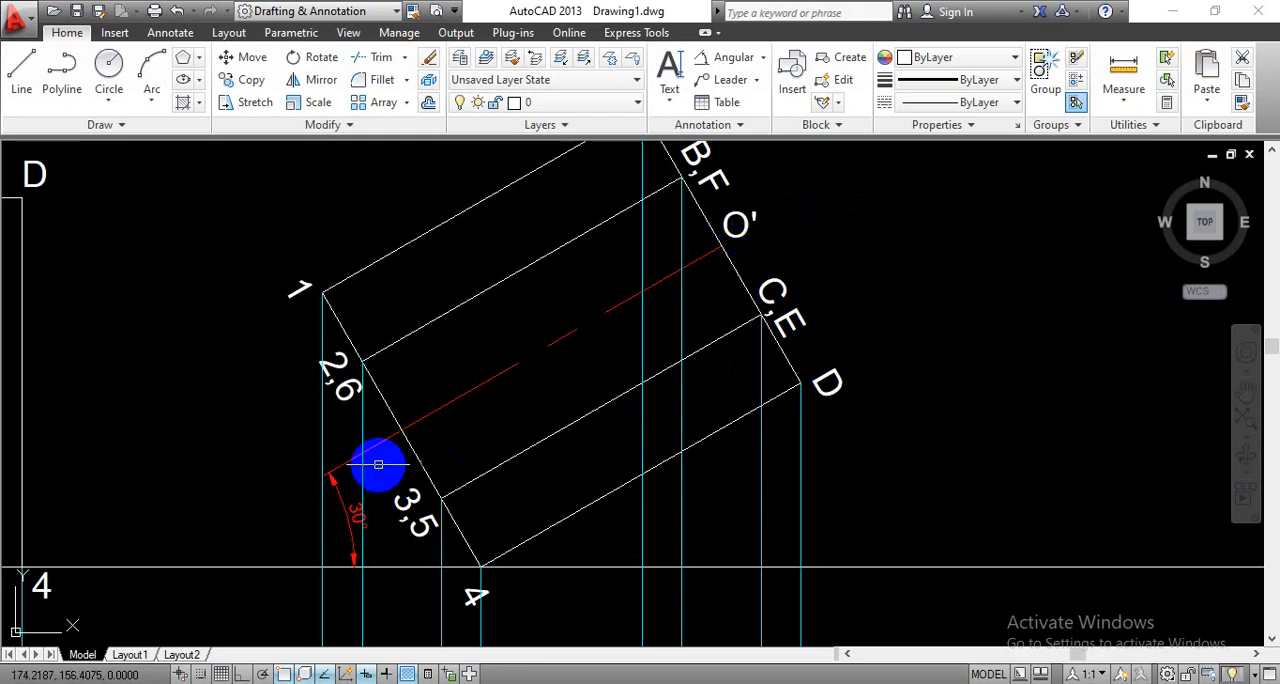
# - Paste another label copy at the axis's lower end in the inclined front view, between 2,6 and 3,5, and change its text to O
pyautogui.hotkey('ctrl', 'v')
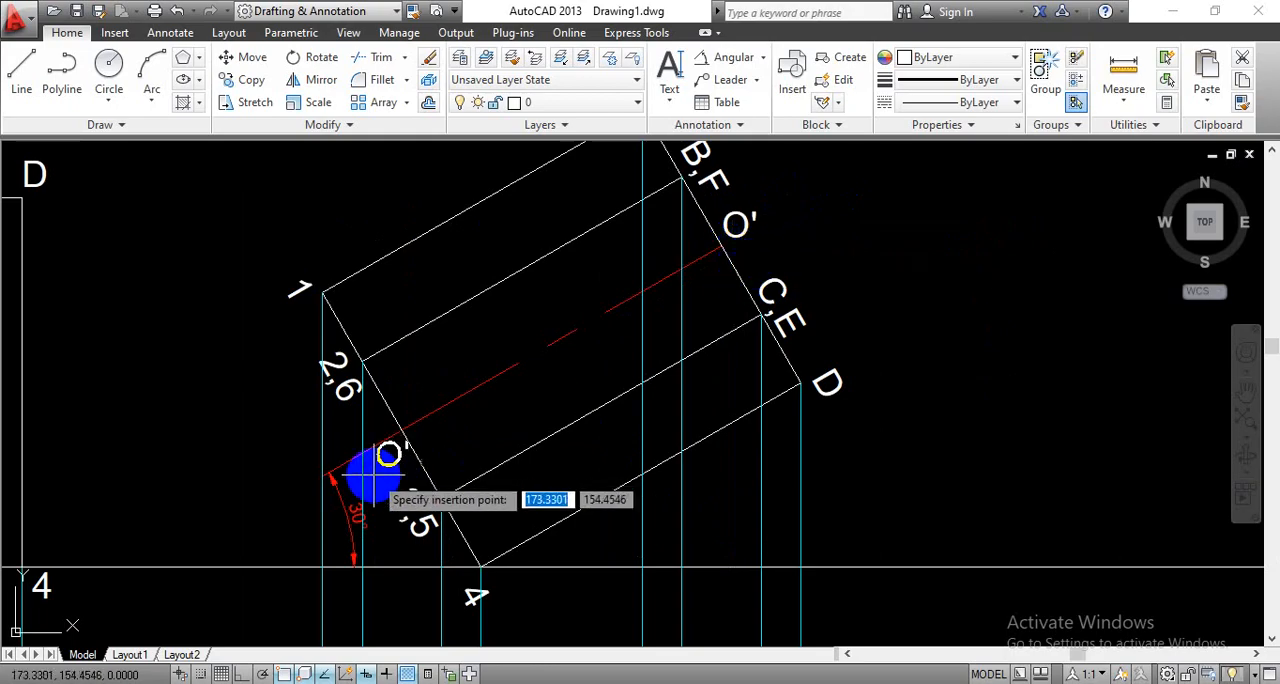
pyautogui.click(372, 479)
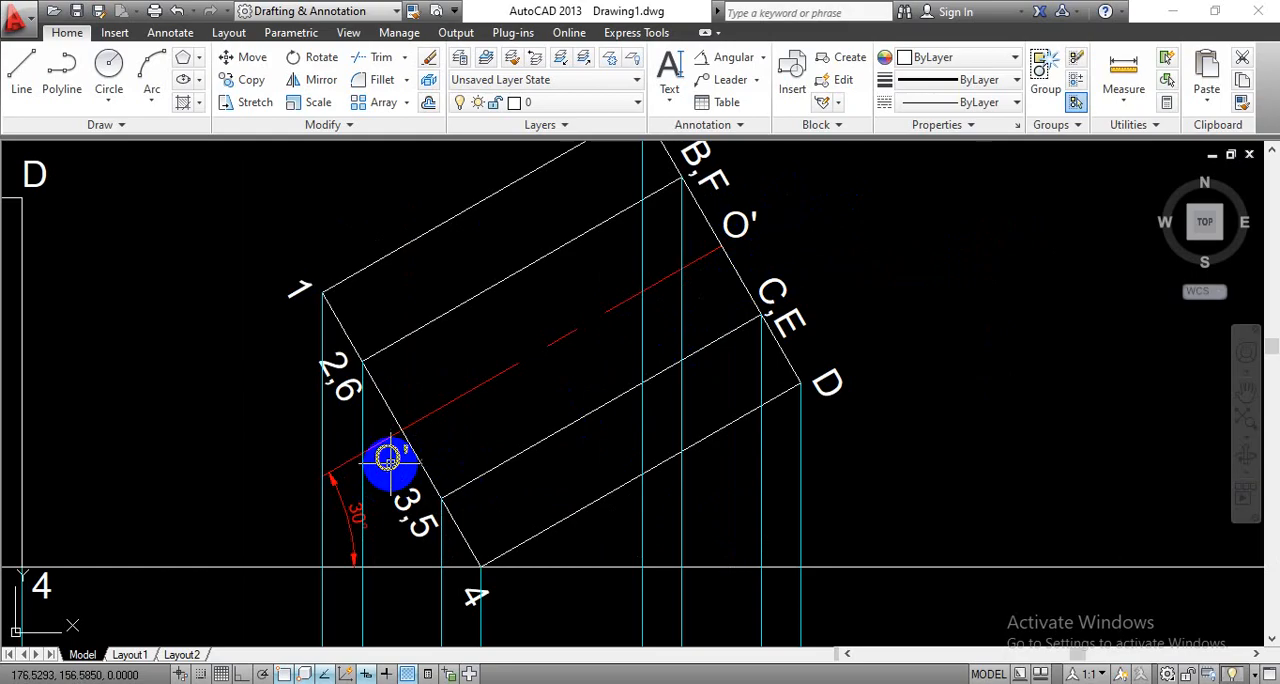
pyautogui.doubleClick(390, 464)
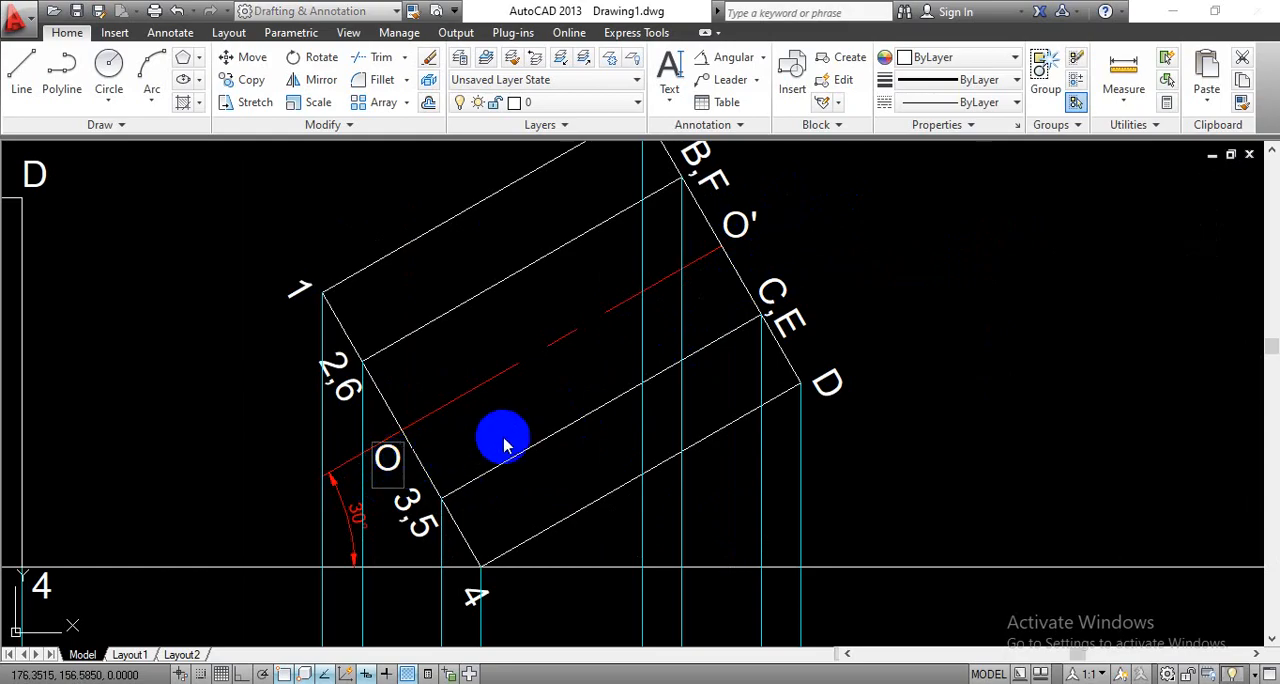
pyautogui.click(929, 446)
# - Paste copies of the O' label just below the centre line inside the base and top-end hexagons of the new top view
pyautogui.scroll(-3, 759, 443)
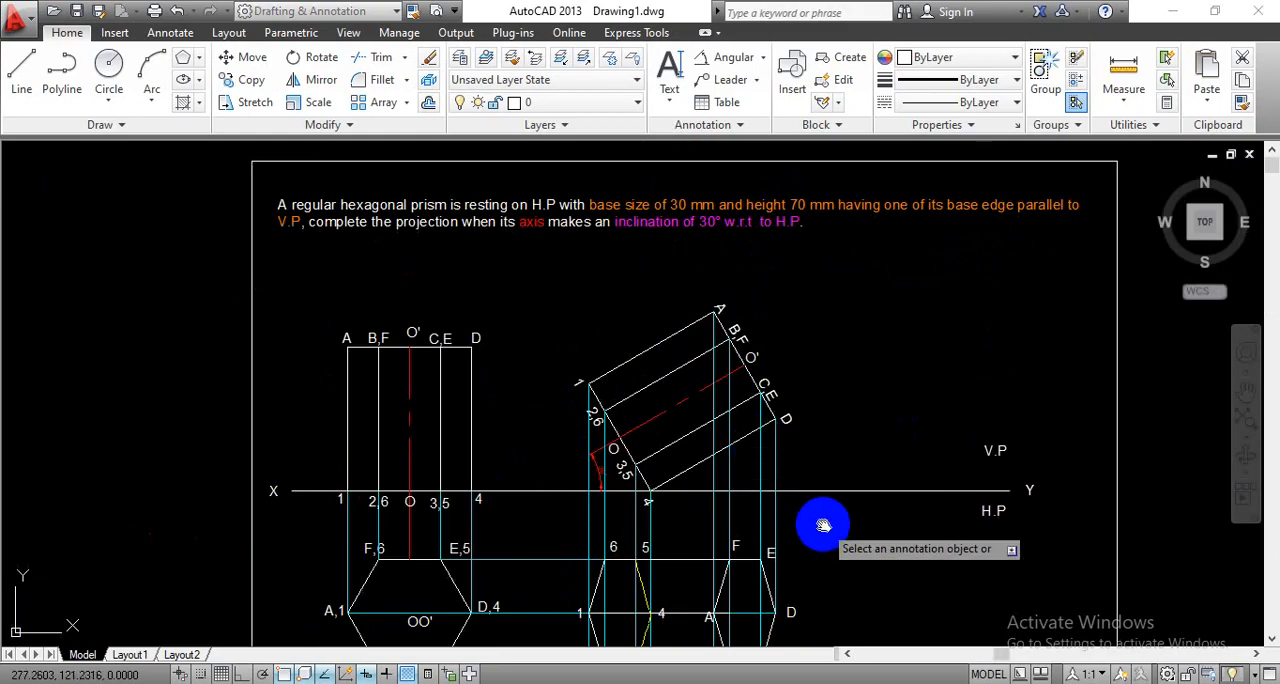
pyautogui.moveTo(820, 515); pyautogui.dragTo(780, 381, button='middle')
pyautogui.scroll(2, 771, 472)
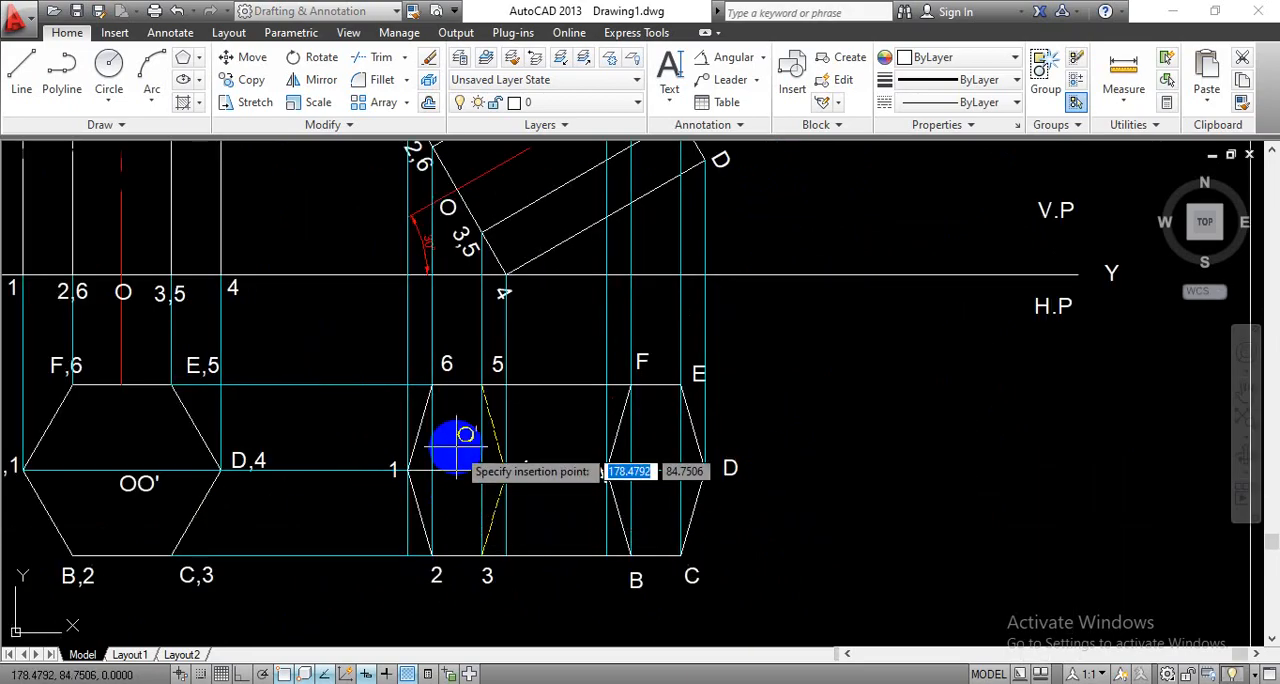
pyautogui.click(449, 500)
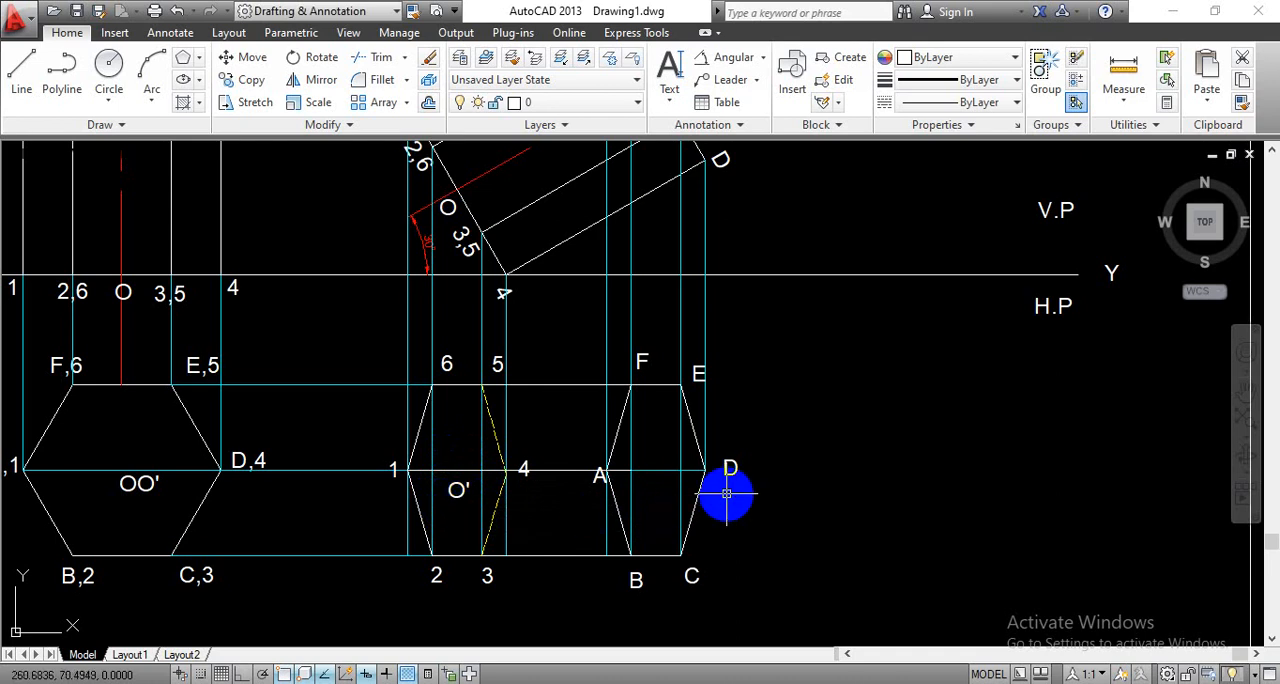
pyautogui.hotkey('ctrl', 'v')
pyautogui.scroll(-2, 655, 490)
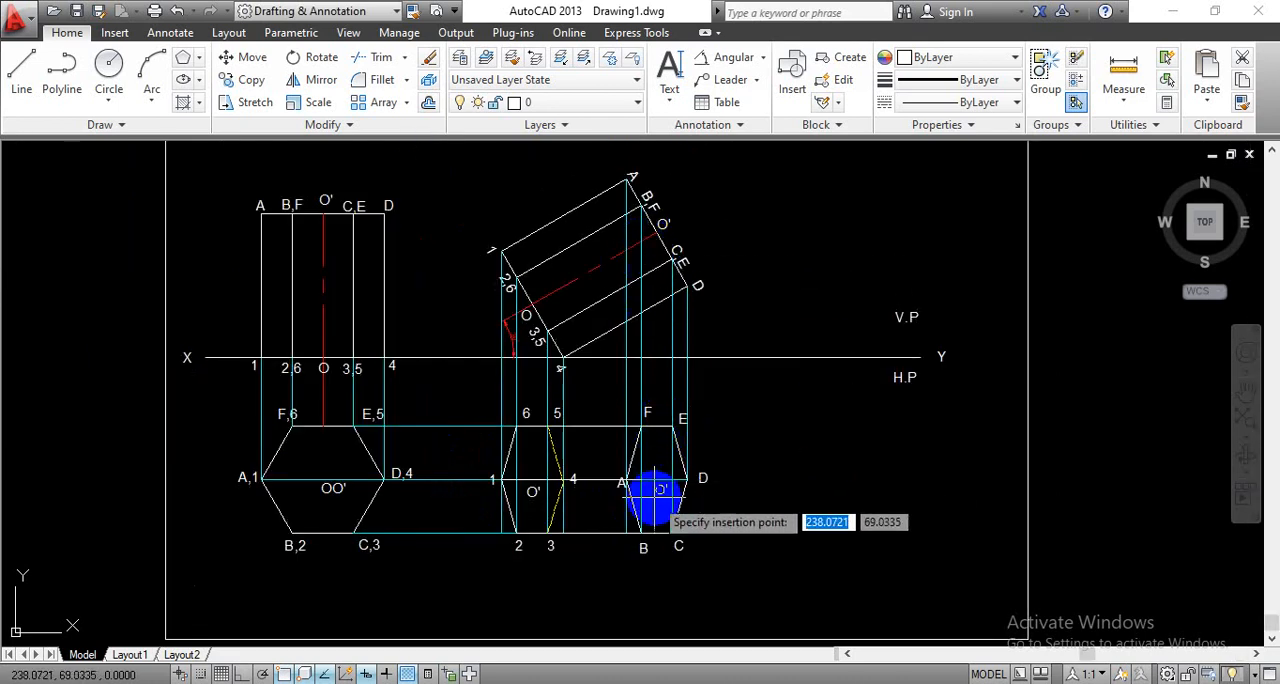
pyautogui.click(655, 490)
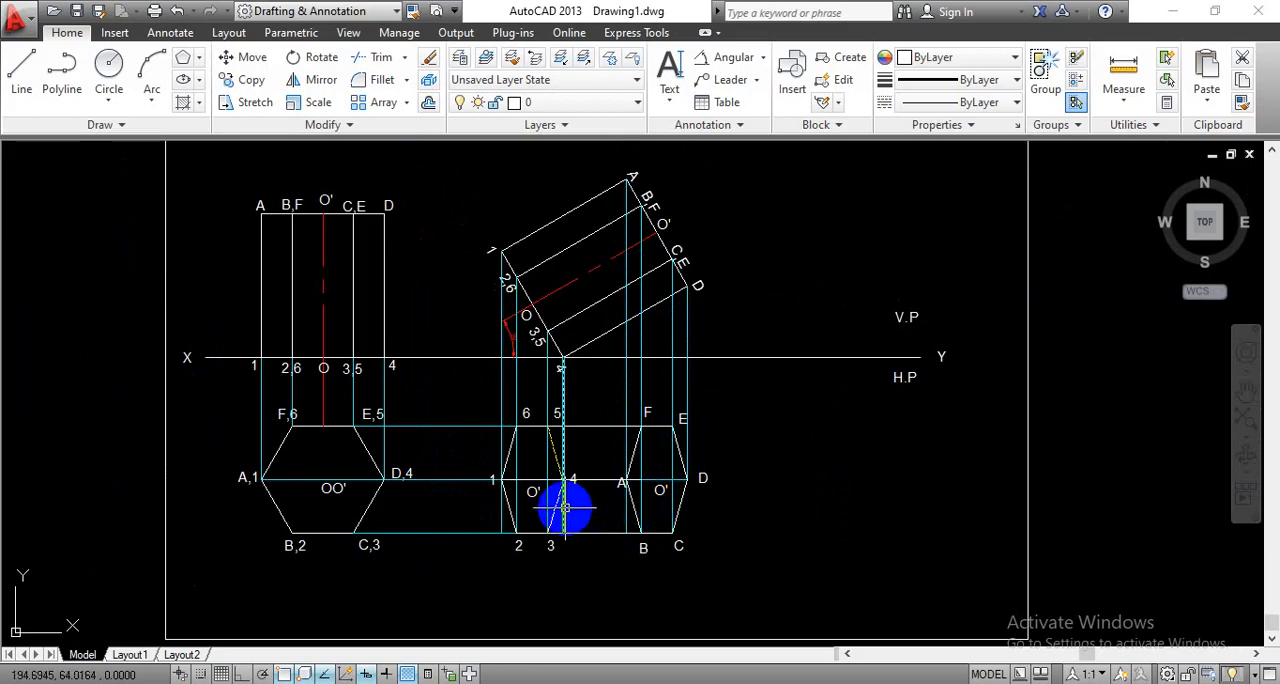
# - Change the label inside the base hexagon 1-6 of the new top view to O
pyautogui.scroll(4, 565, 508)
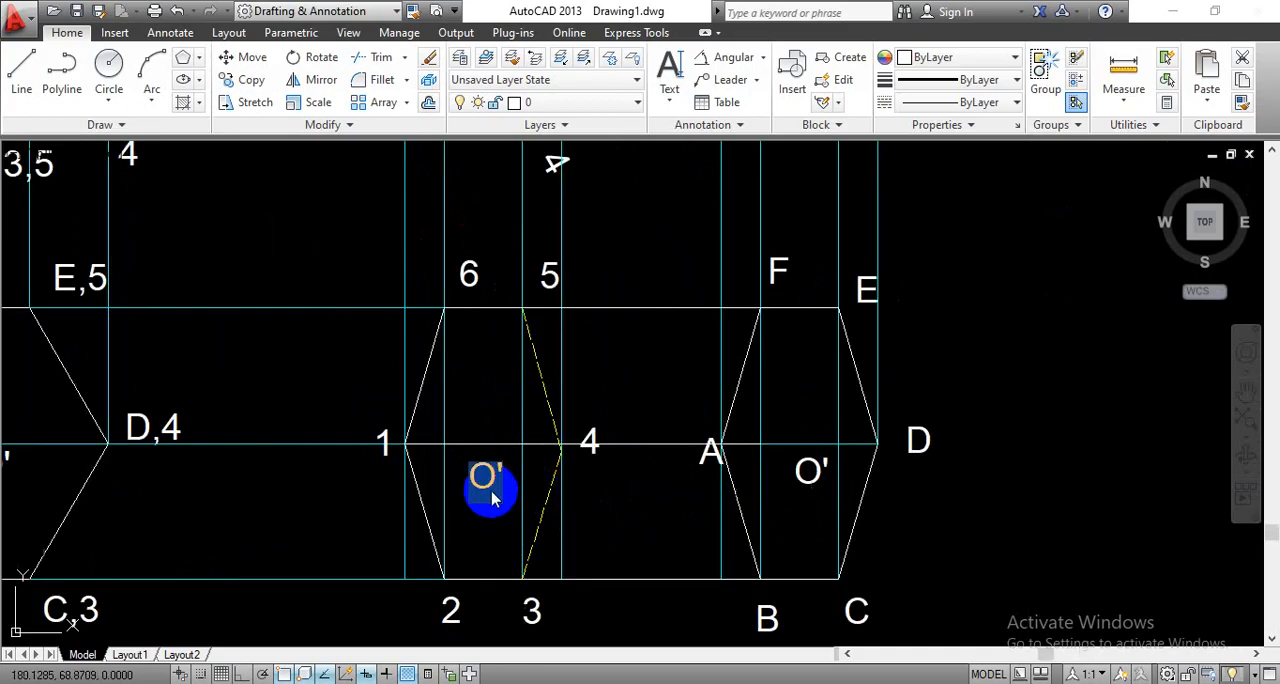
pyautogui.doubleClick(494, 493)
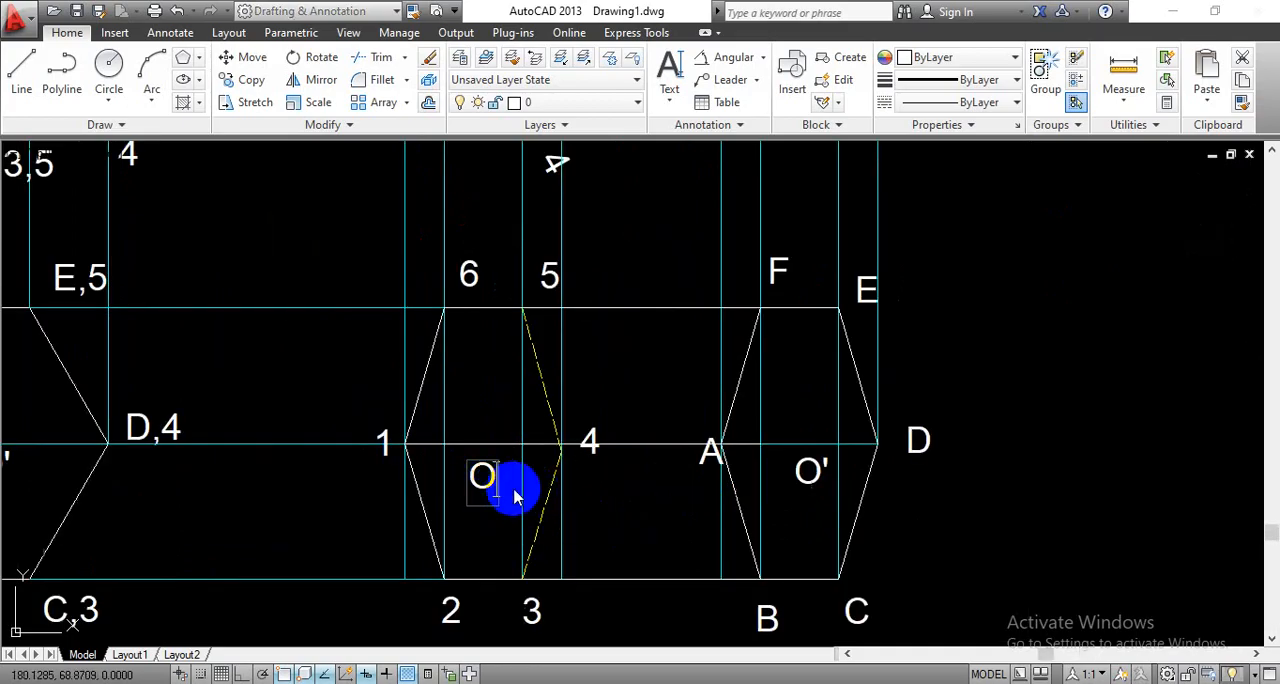
pyautogui.click(1071, 466)
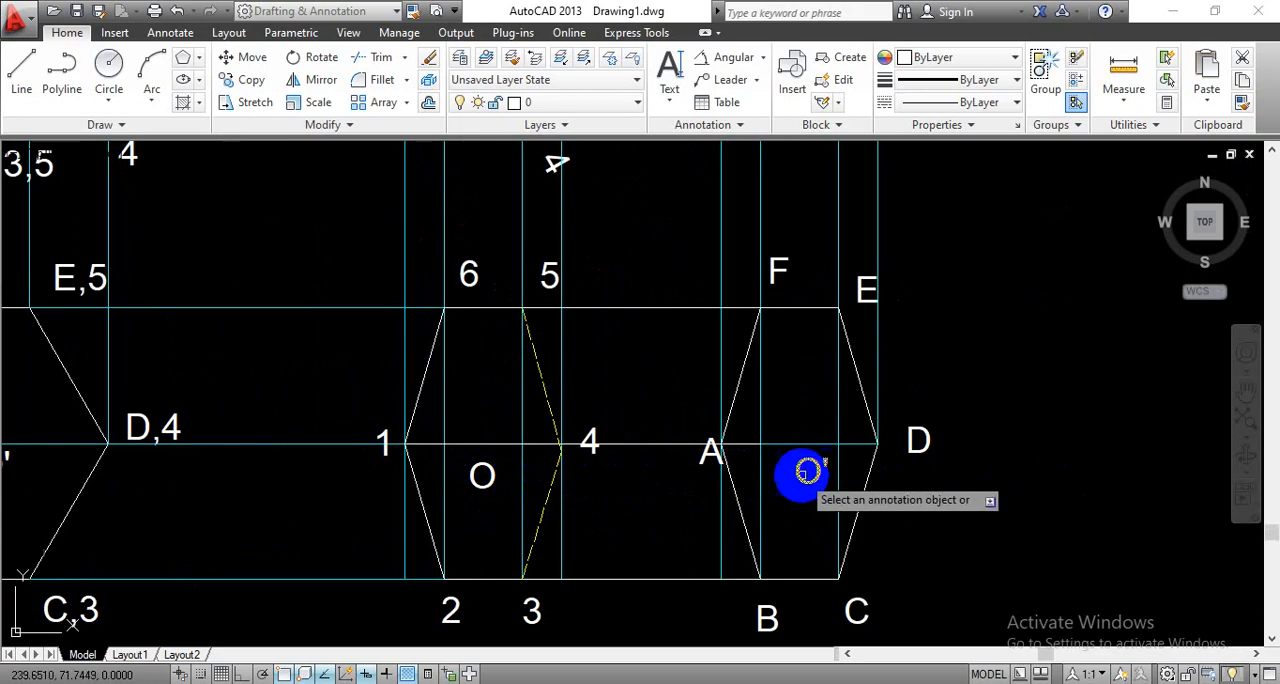
pyautogui.scroll(-2, 808, 472)
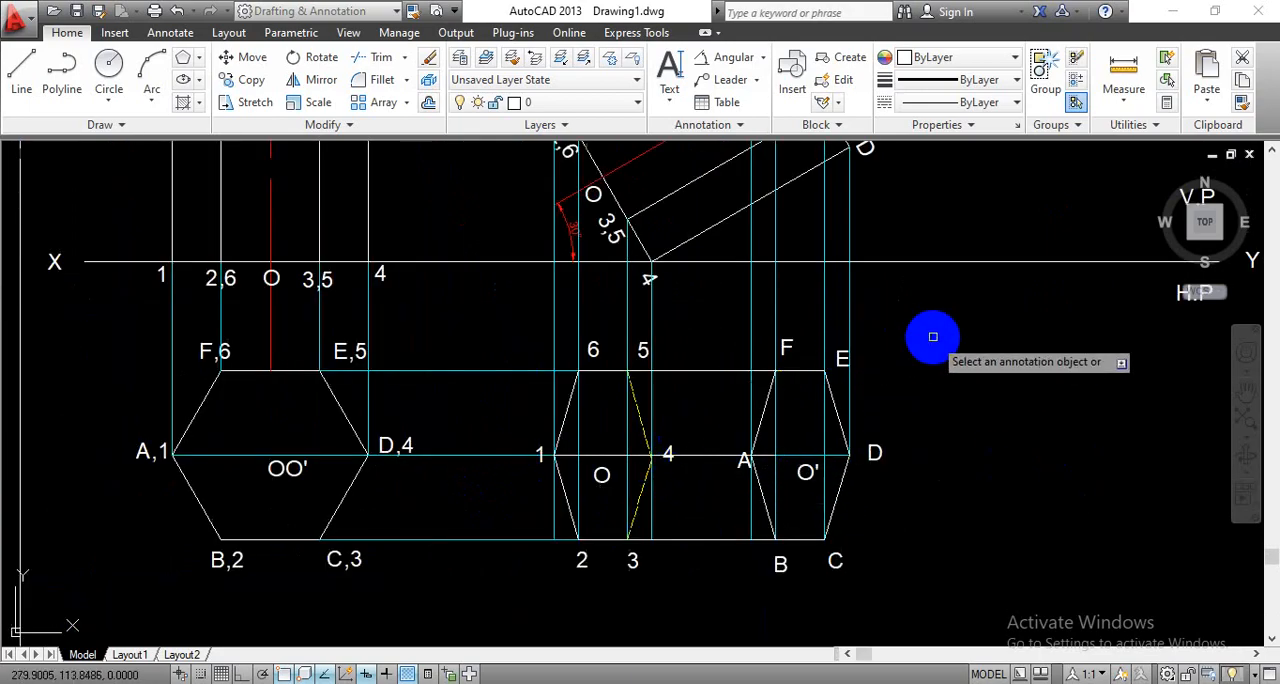
pyautogui.scroll(-3, 933, 337)
pyautogui.moveTo(891, 449); pyautogui.dragTo(833, 445, button='middle')
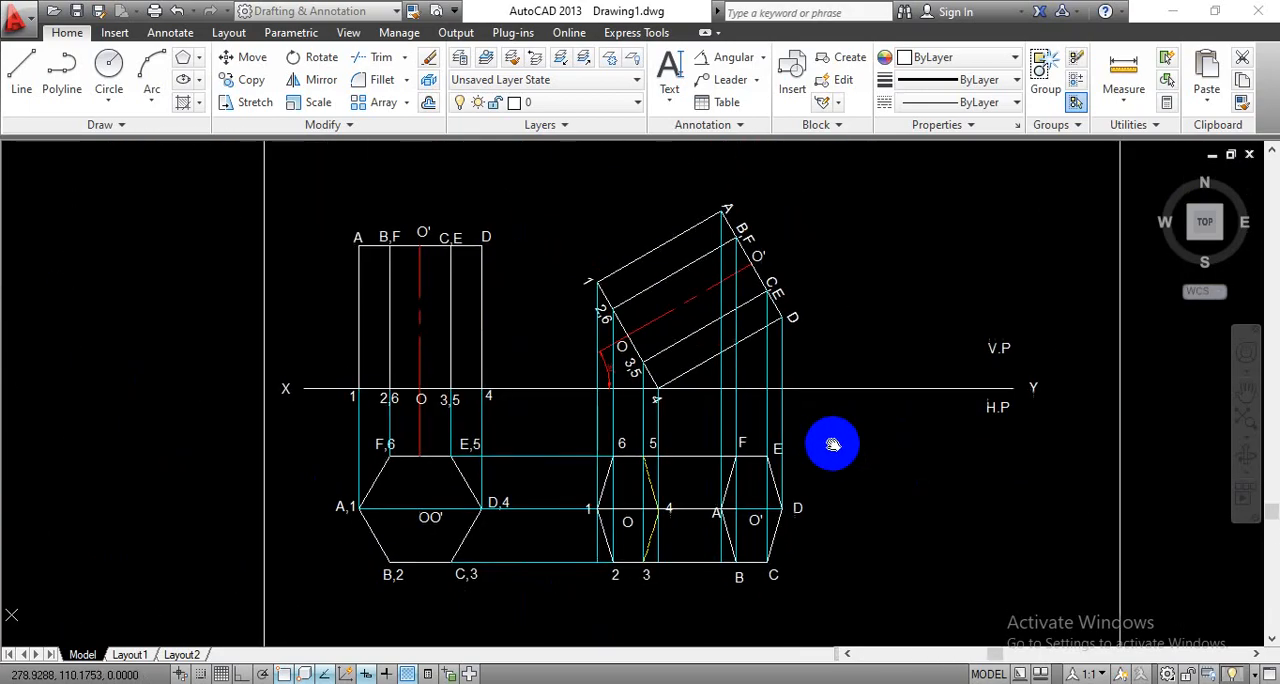
# - On the projection layer, draw a vertical line from axis point O in the inclined front view down to the top view's centre line
pyautogui.click(600, 104)
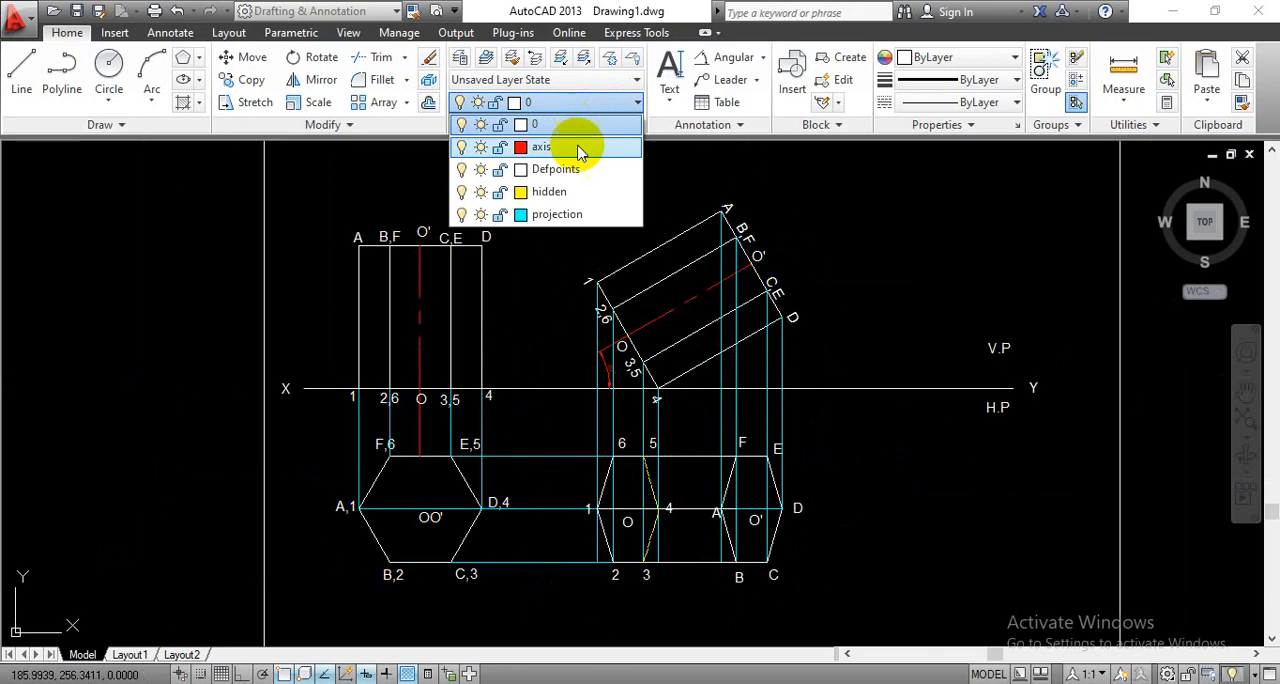
pyautogui.click(572, 230)
pyautogui.scroll(4, 638, 367)
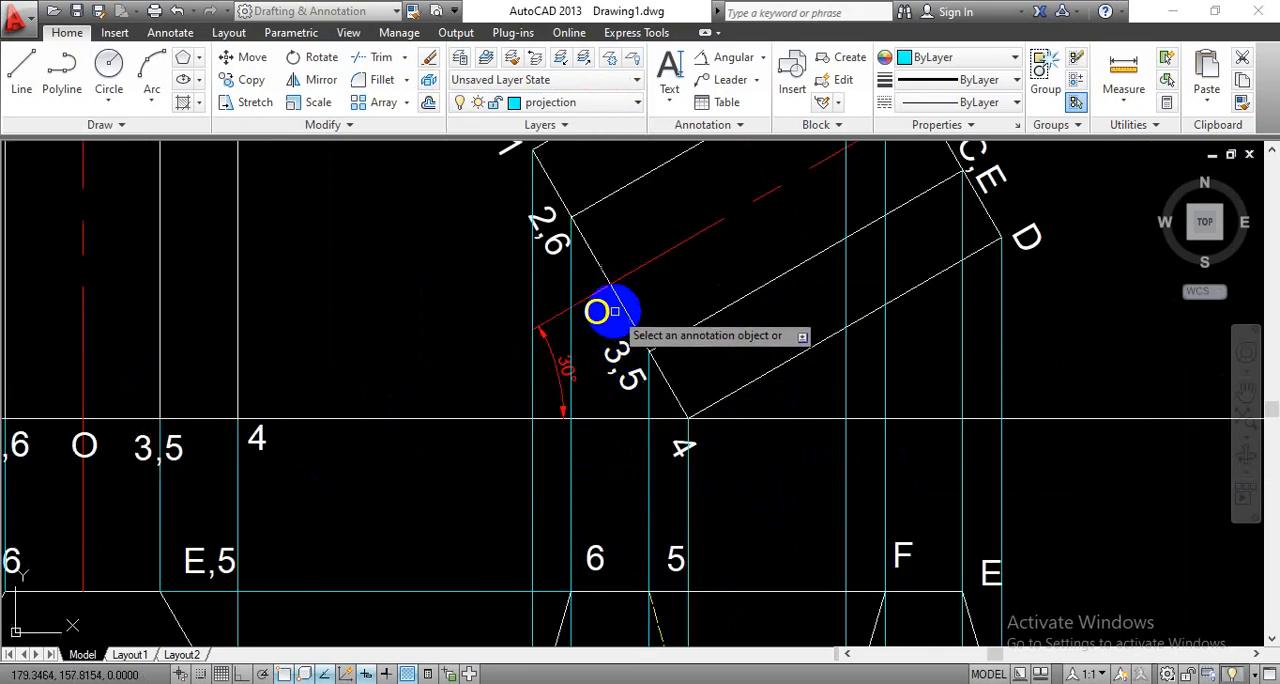
pyautogui.click(22, 80)
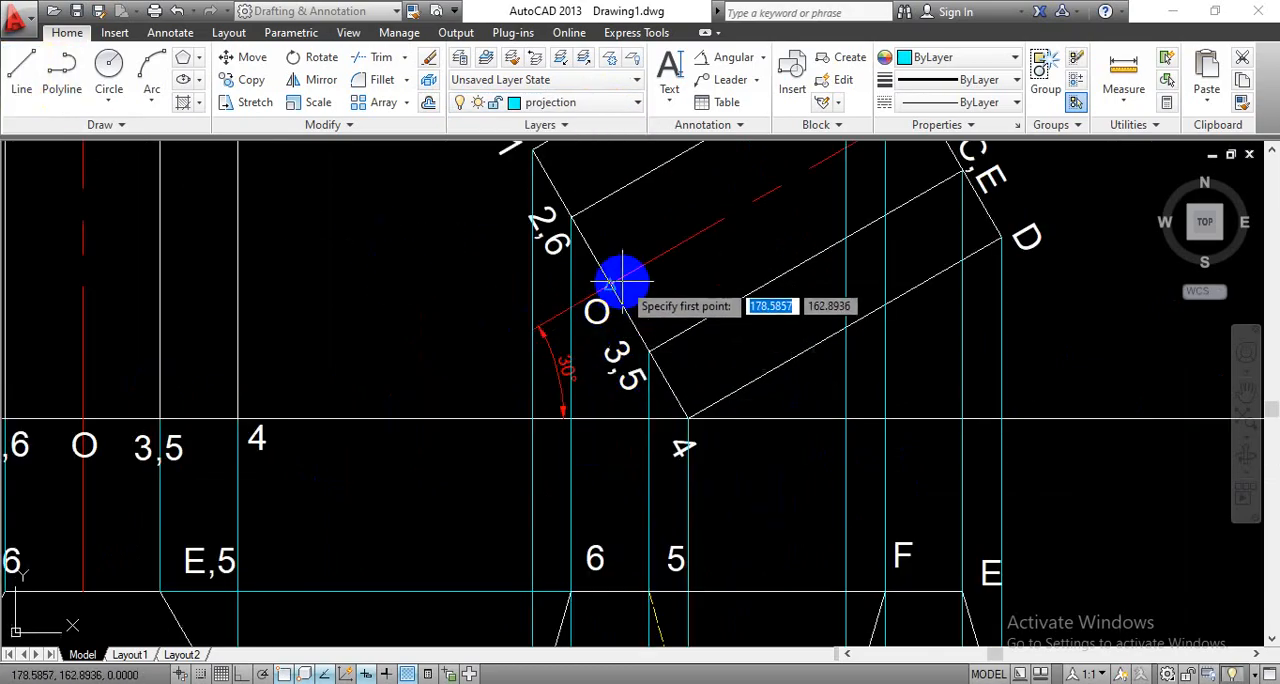
pyautogui.scroll(-3, 610, 380)
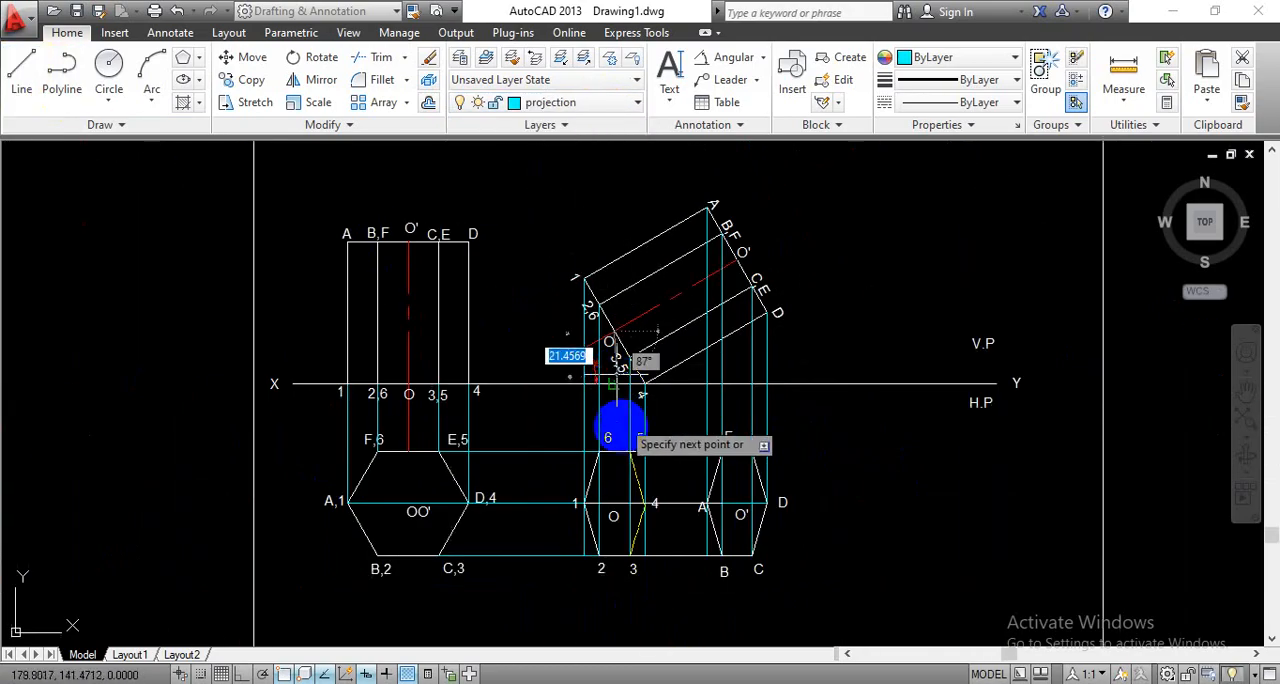
pyautogui.moveTo(617, 474); pyautogui.dragTo(586, 286, button='middle')
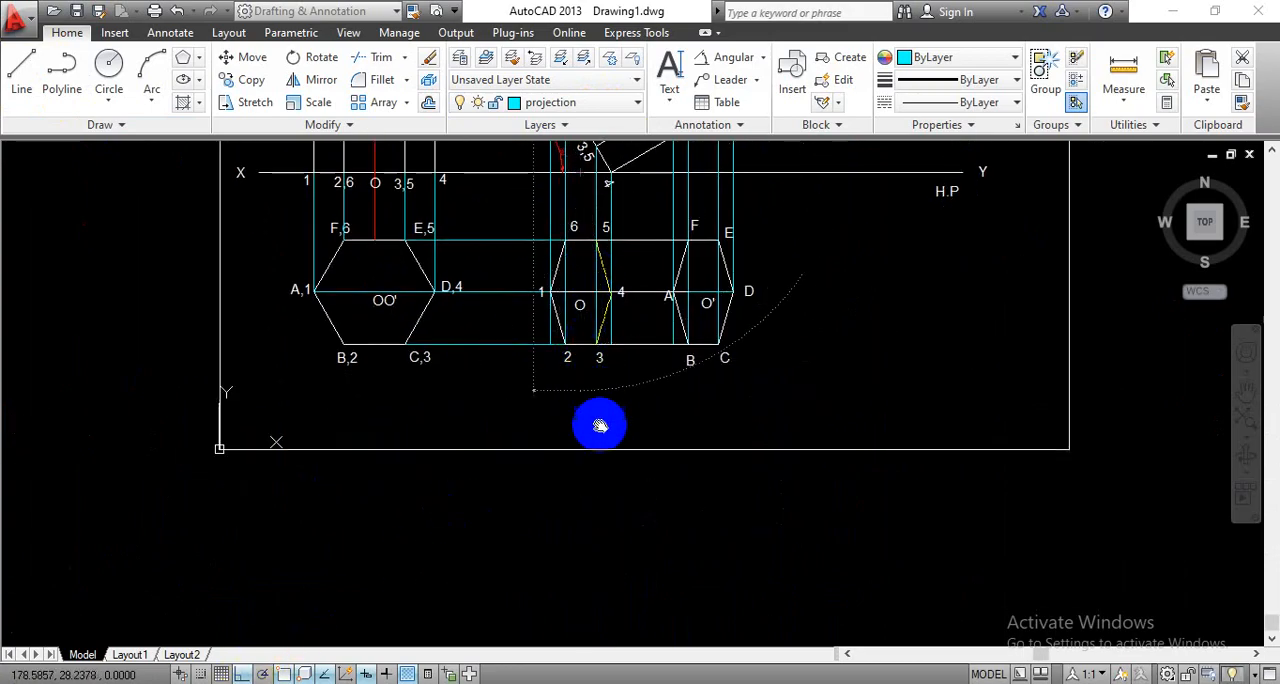
pyautogui.moveTo(597, 429); pyautogui.dragTo(603, 552, button='middle')
pyautogui.scroll(2, 622, 462)
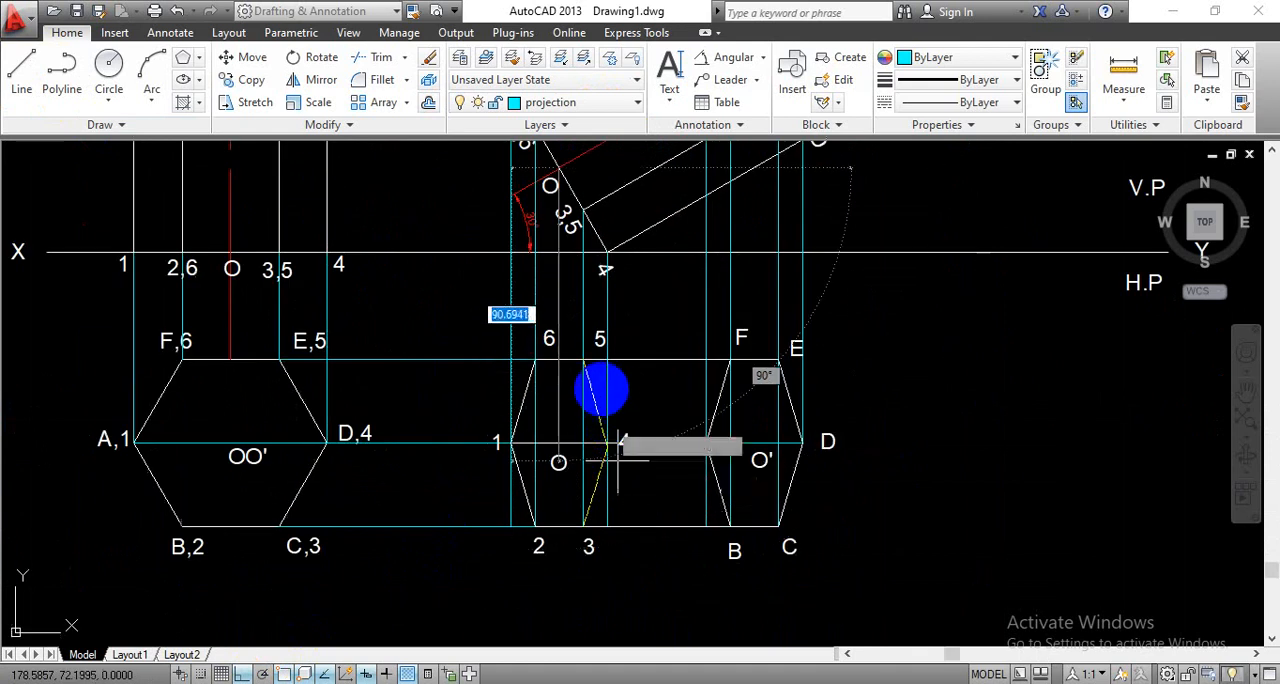
pyautogui.click(559, 440)
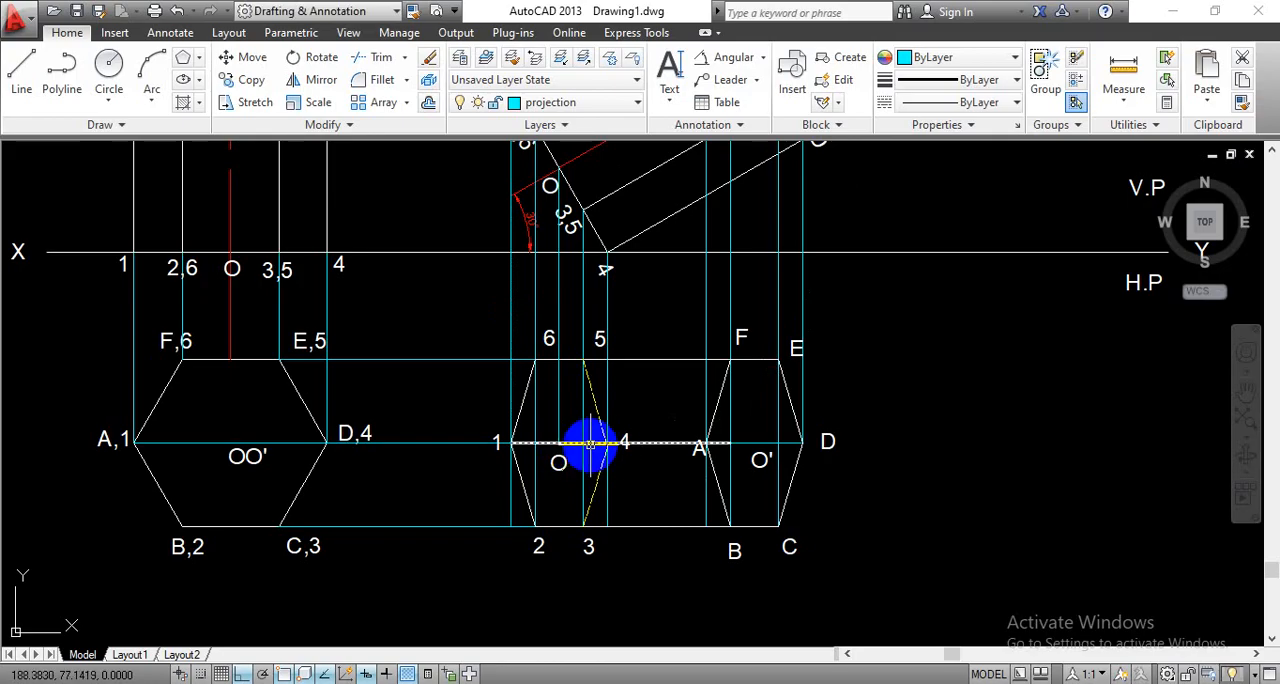
pyautogui.press('Return')
# - Draw a vertical projection line from axis point O' in the inclined front view down to the top view's centre line
pyautogui.moveTo(863, 334)
pyautogui.mouseDown(button='middle')
pyautogui.moveTo(860, 414)
pyautogui.moveTo(834, 488)
pyautogui.mouseUp(button='middle')
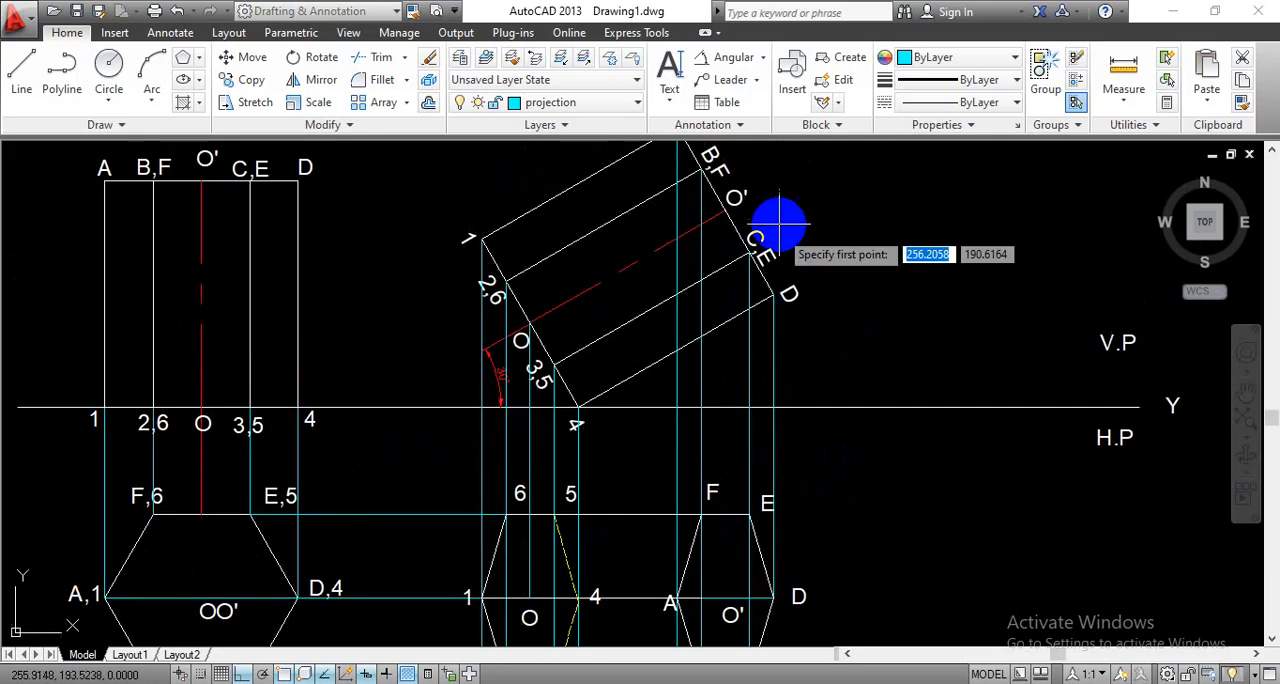
pyautogui.click(726, 210)
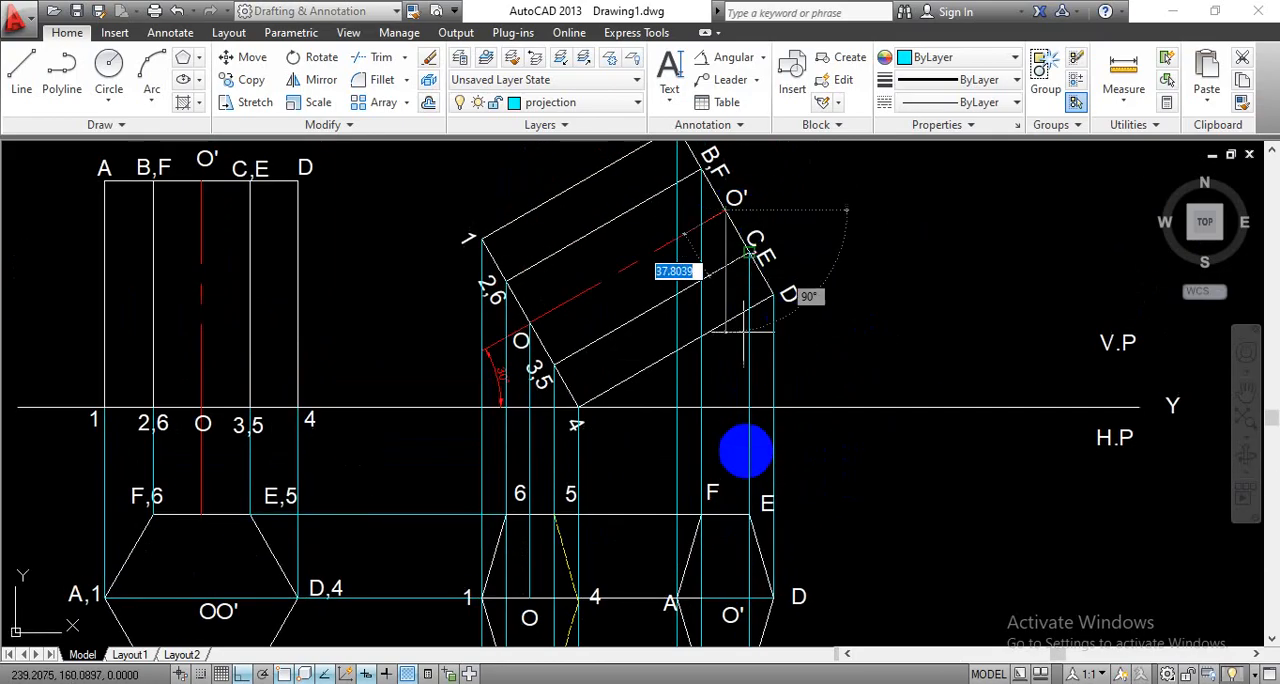
pyautogui.click(722, 597)
pyautogui.press('Escape')
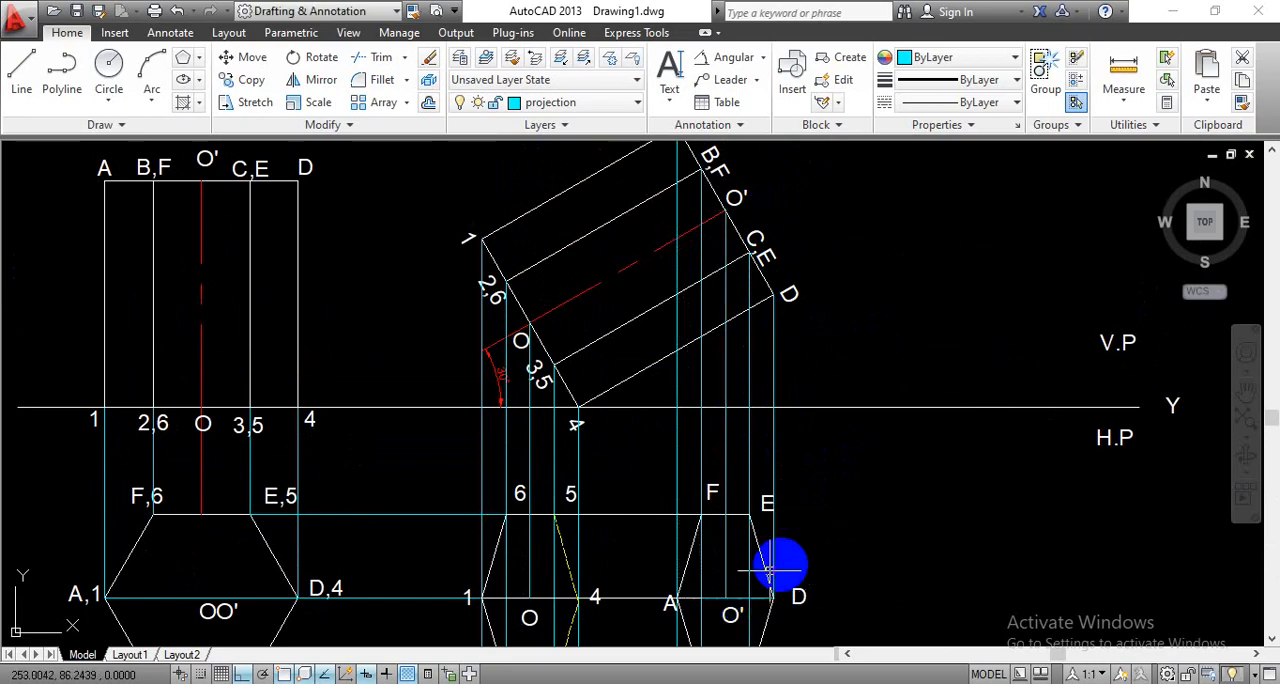
# - On the axis layer, draw the prism's axis line along the centre line from O to O' in the new top view
pyautogui.moveTo(843, 552); pyautogui.dragTo(806, 375, button='middle')
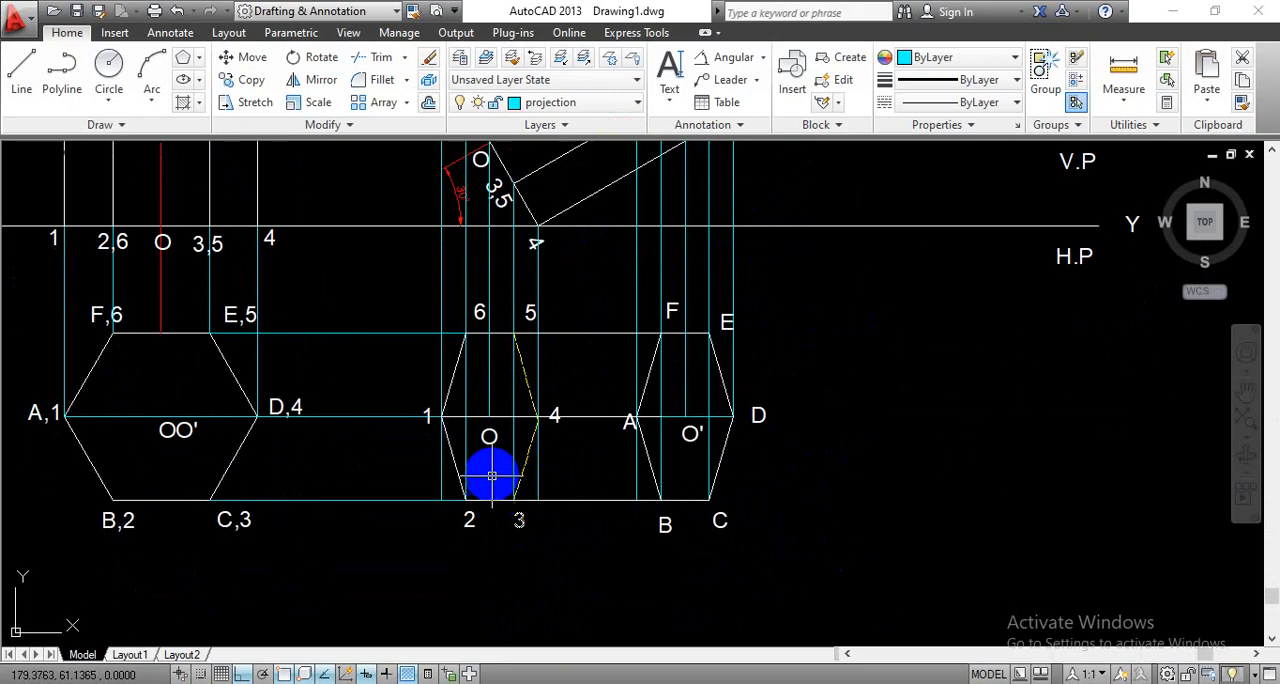
pyautogui.click(610, 110)
pyautogui.click(580, 124)
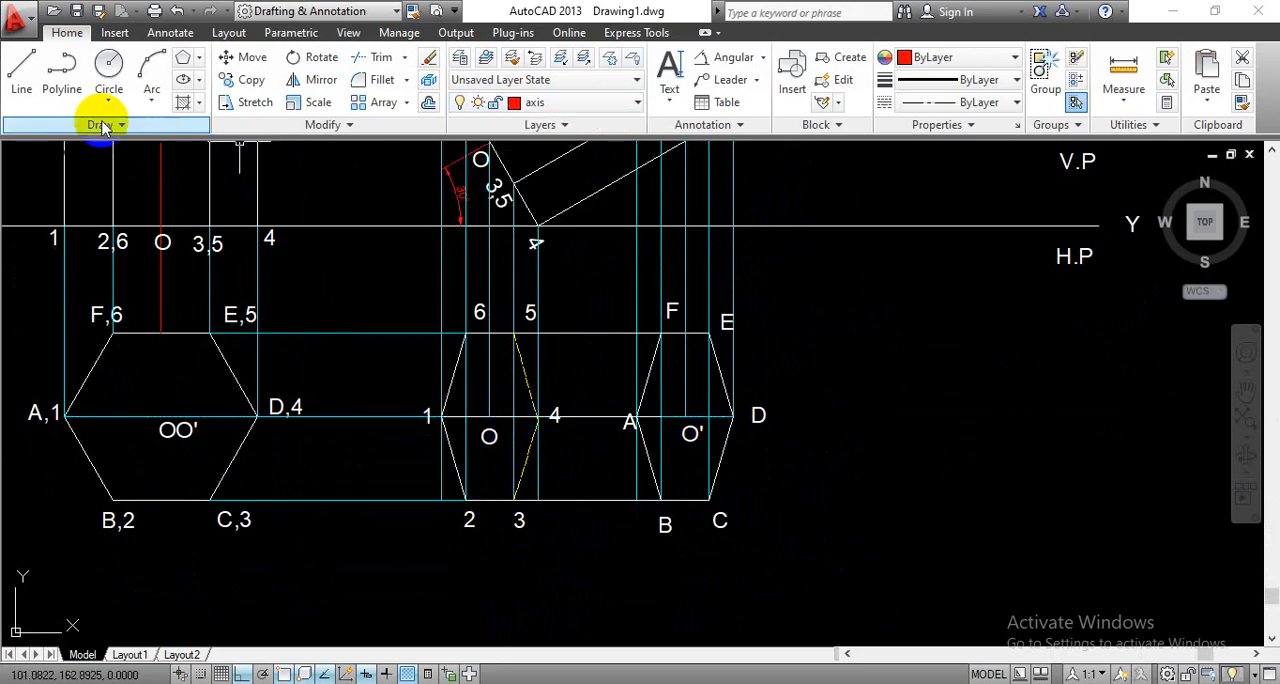
pyautogui.click(21, 75)
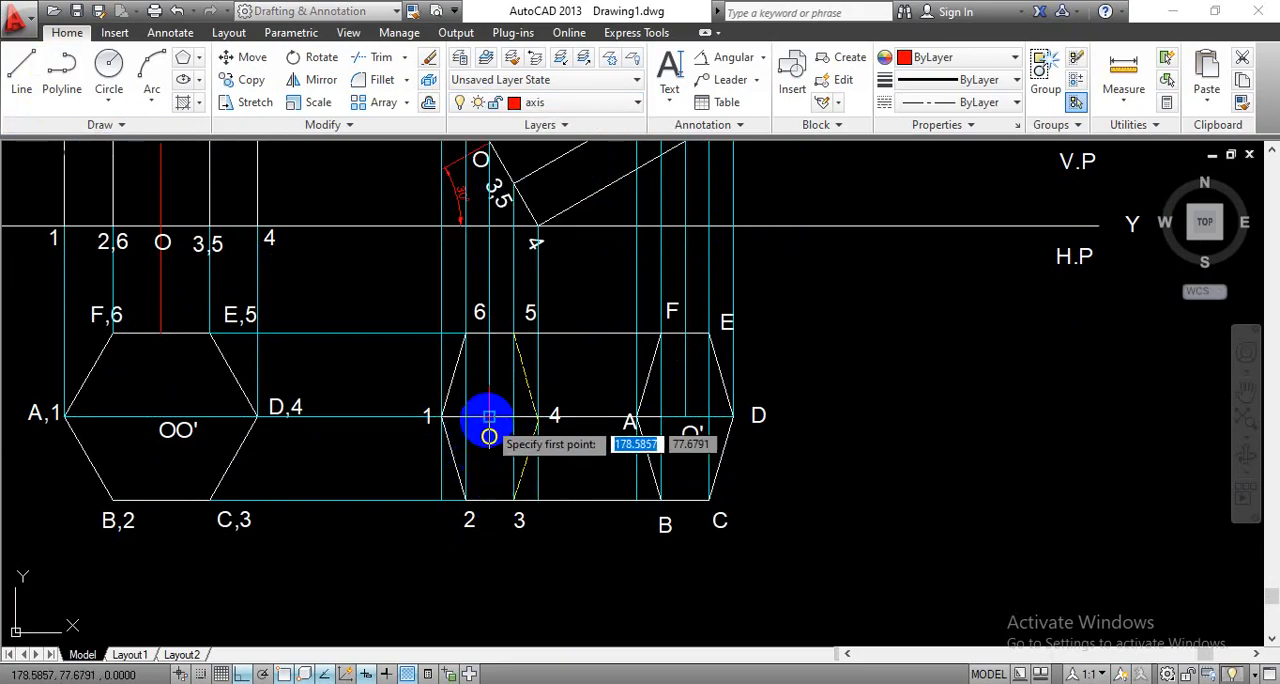
pyautogui.click(487, 430)
pyautogui.click(489, 370)
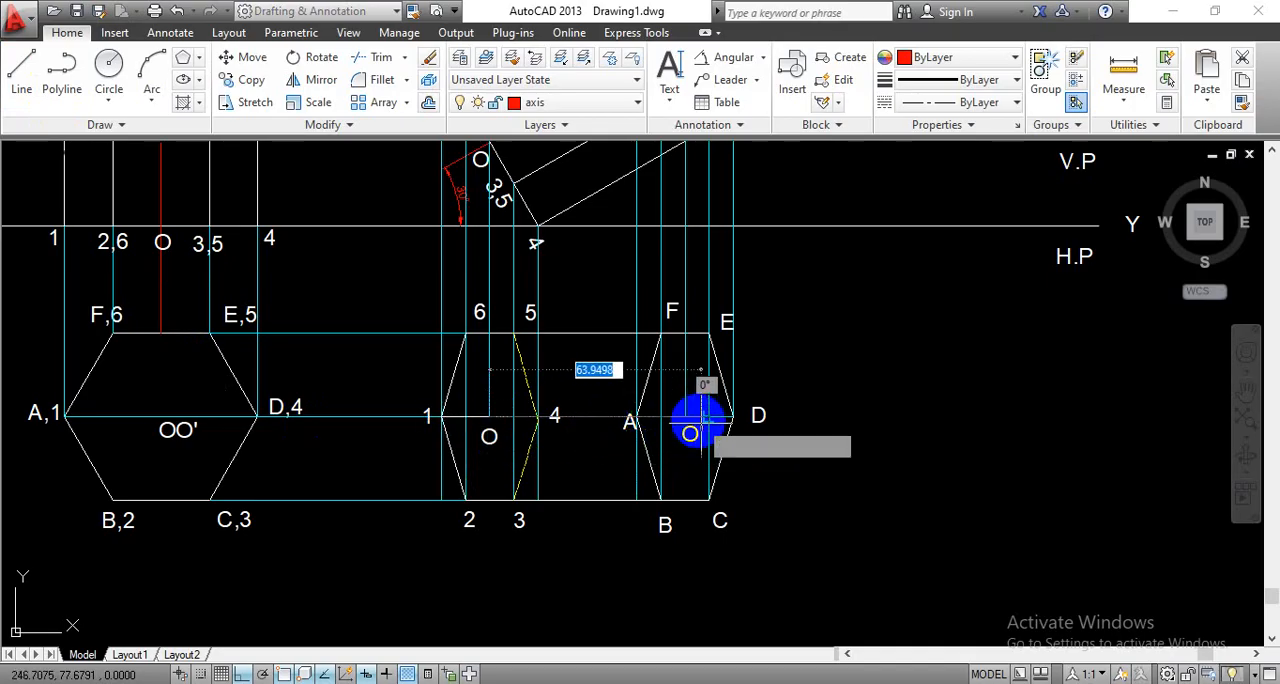
pyautogui.rightClick(687, 416)
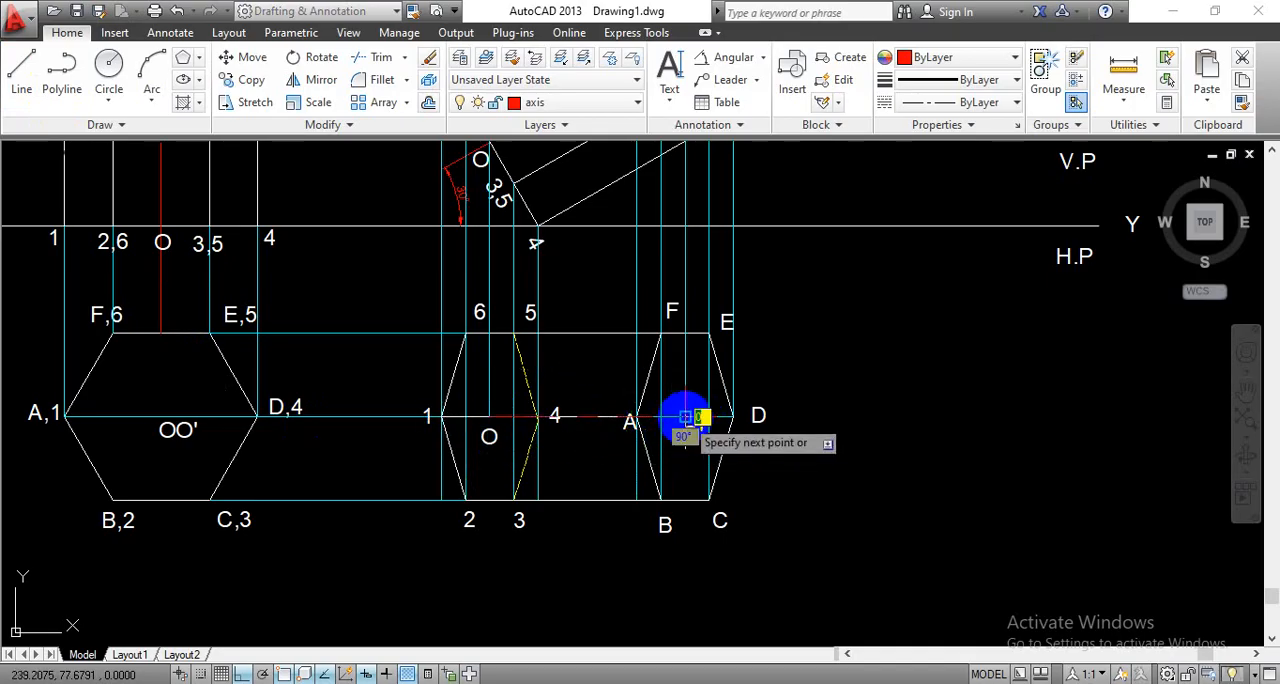
pyautogui.press('Escape')
pyautogui.scroll(-2, 680, 470)
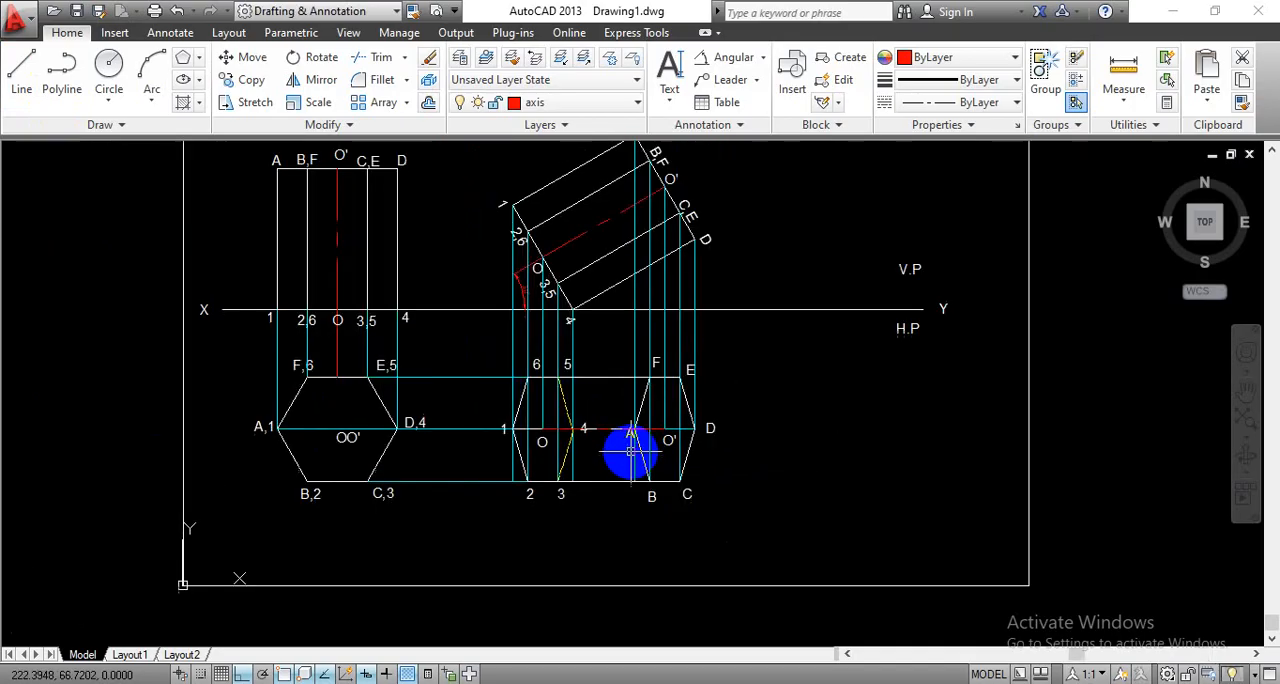
pyautogui.scroll(-3, 818, 425)
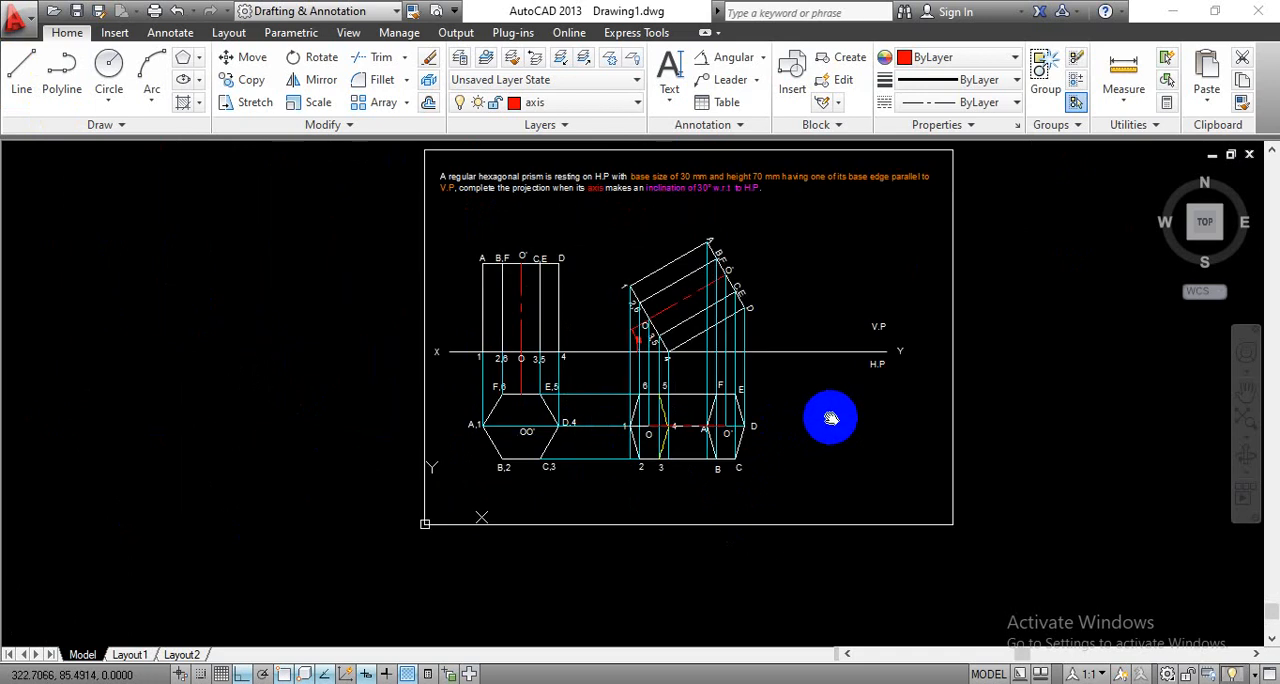
pyautogui.moveTo(830, 418); pyautogui.dragTo(683, 483, button='middle')
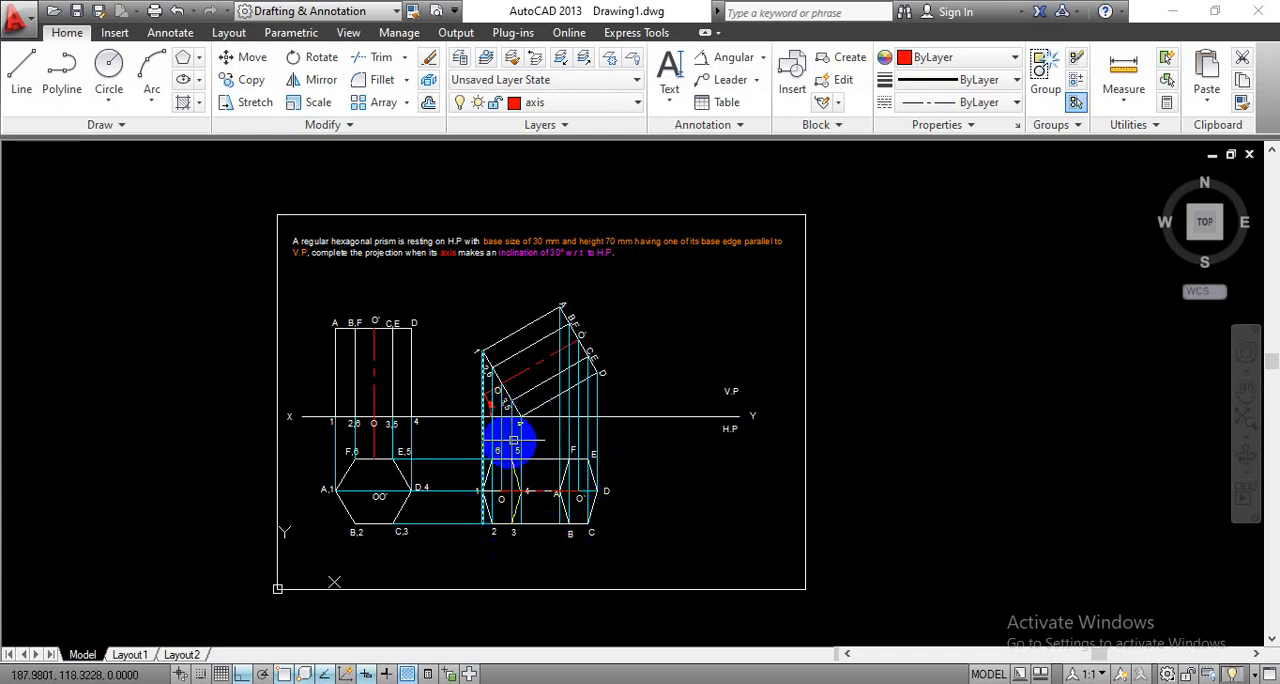
# - Add a linear dimension to the hexagon's base edge from B,2 to C,3, placed below the first top view
pyautogui.moveTo(669, 492); pyautogui.dragTo(737, 492, button='middle')
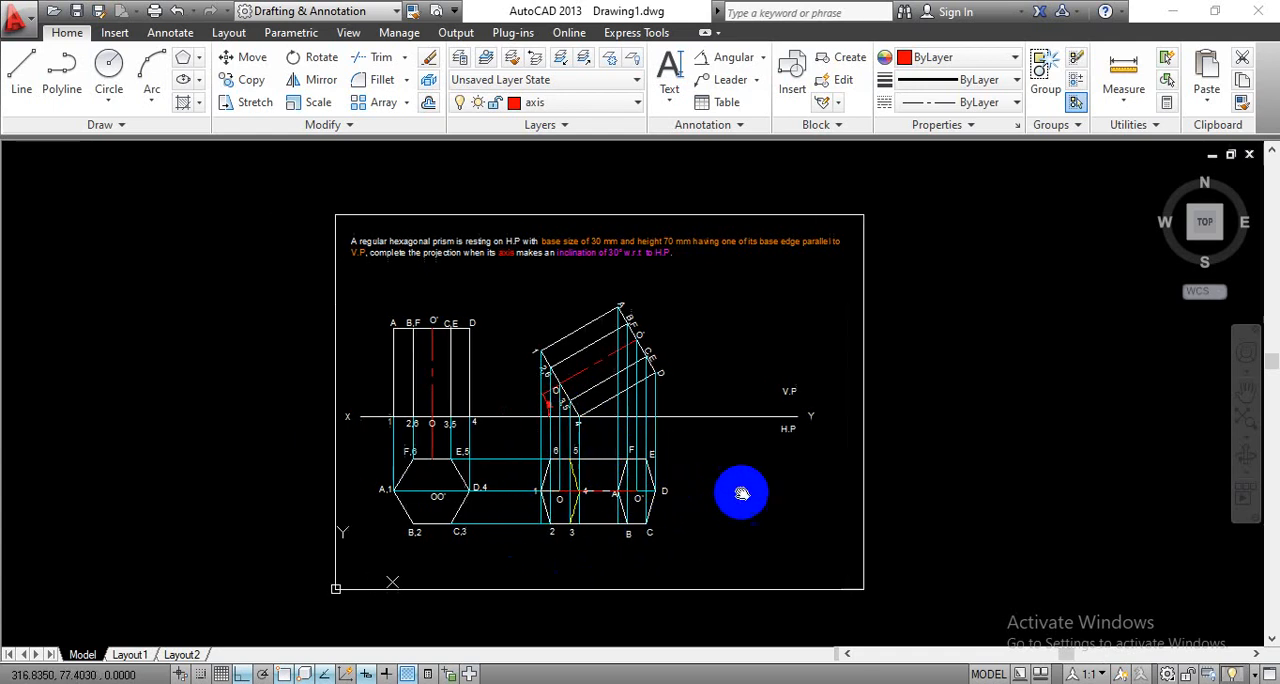
pyautogui.click(765, 59)
pyautogui.click(745, 90)
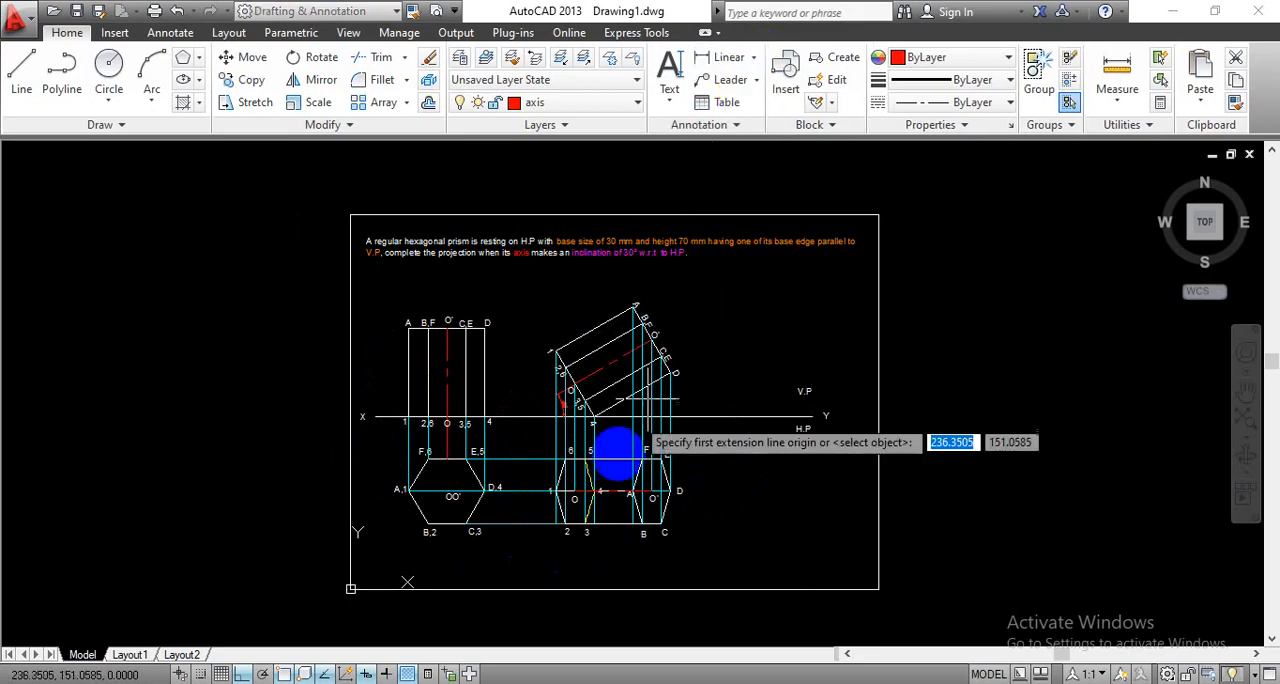
pyautogui.scroll(5, 449, 571)
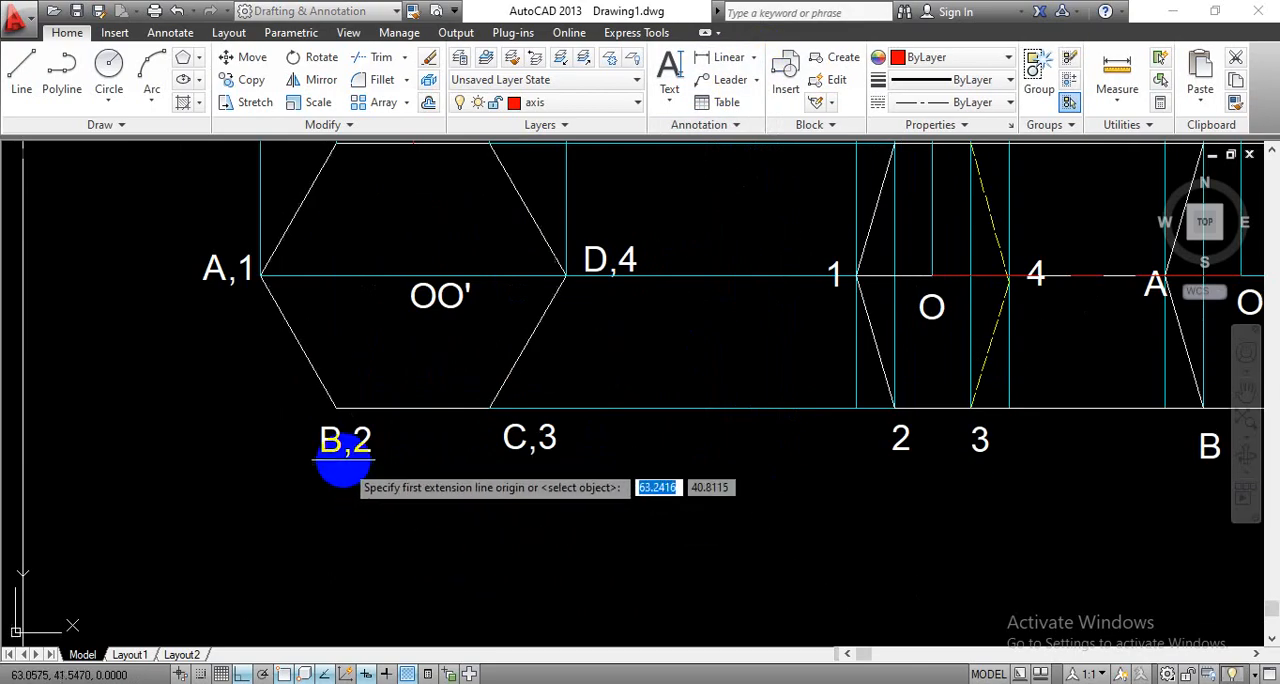
pyautogui.click(336, 407)
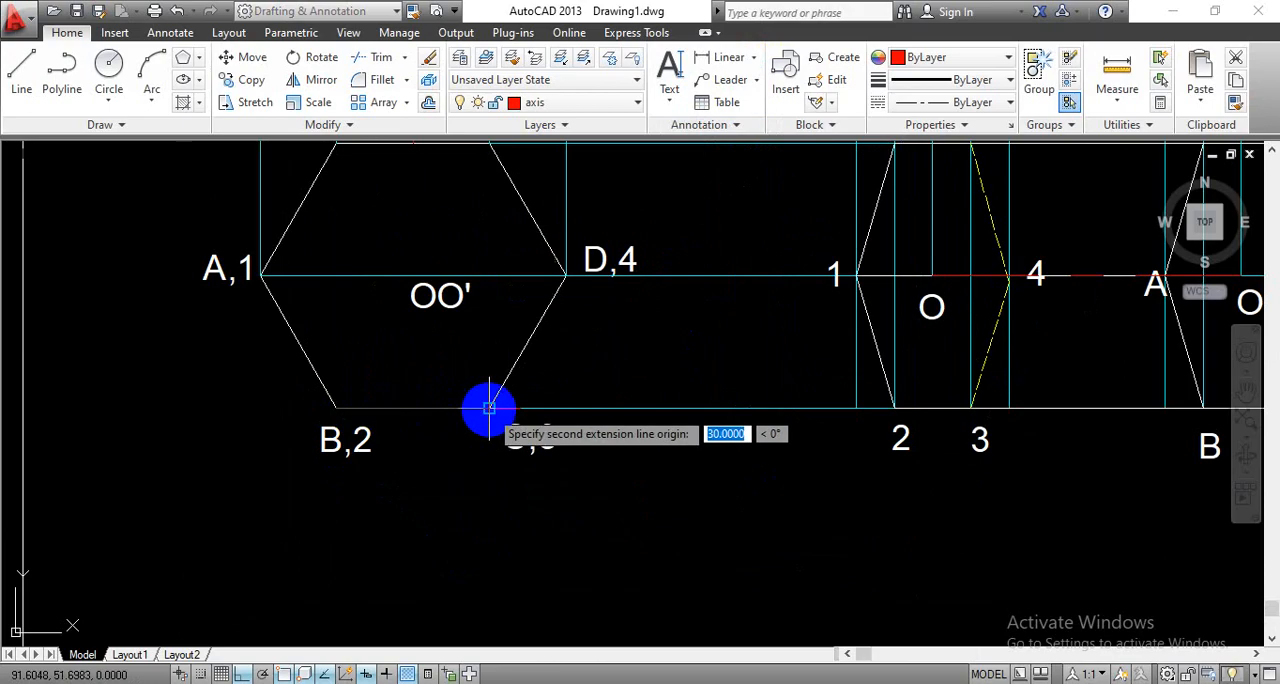
pyautogui.click(476, 502)
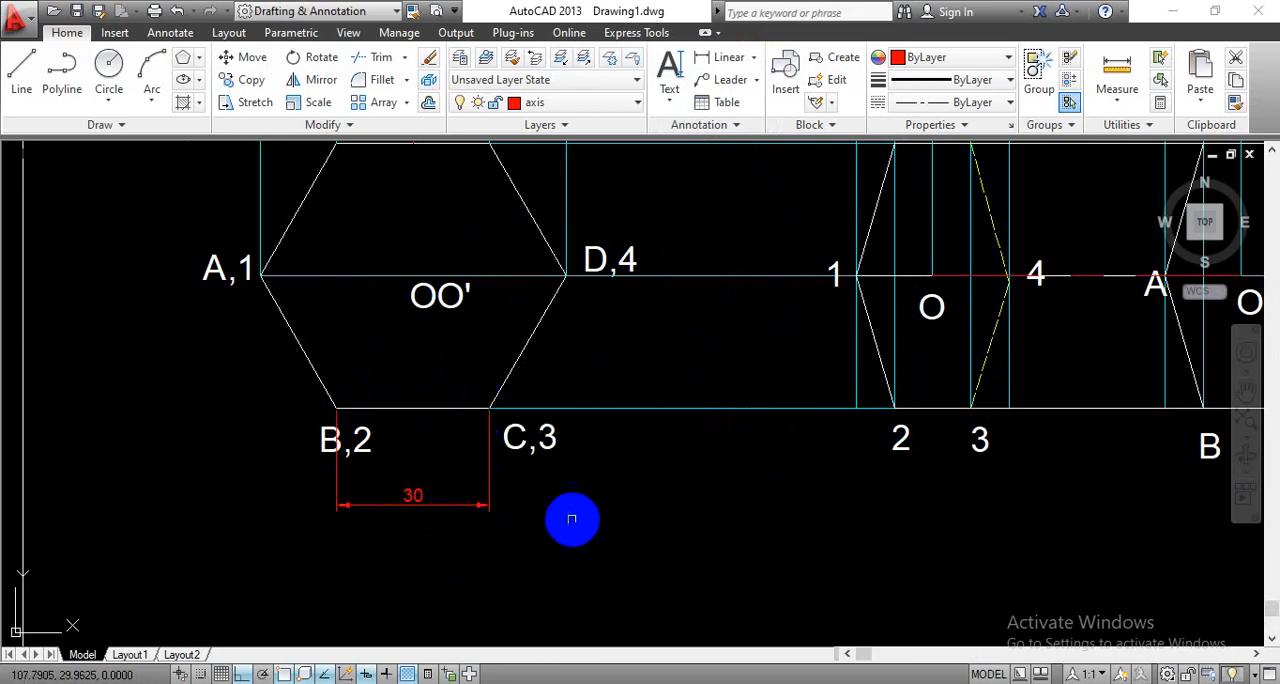
# - Add a vertical linear dimension to the prism's height along edge 1-A, placed outside the upright front view
pyautogui.scroll(-2, 600, 518)
pyautogui.scroll(-2, 605, 516)
pyautogui.moveTo(676, 509); pyautogui.dragTo(559, 591, button='middle')
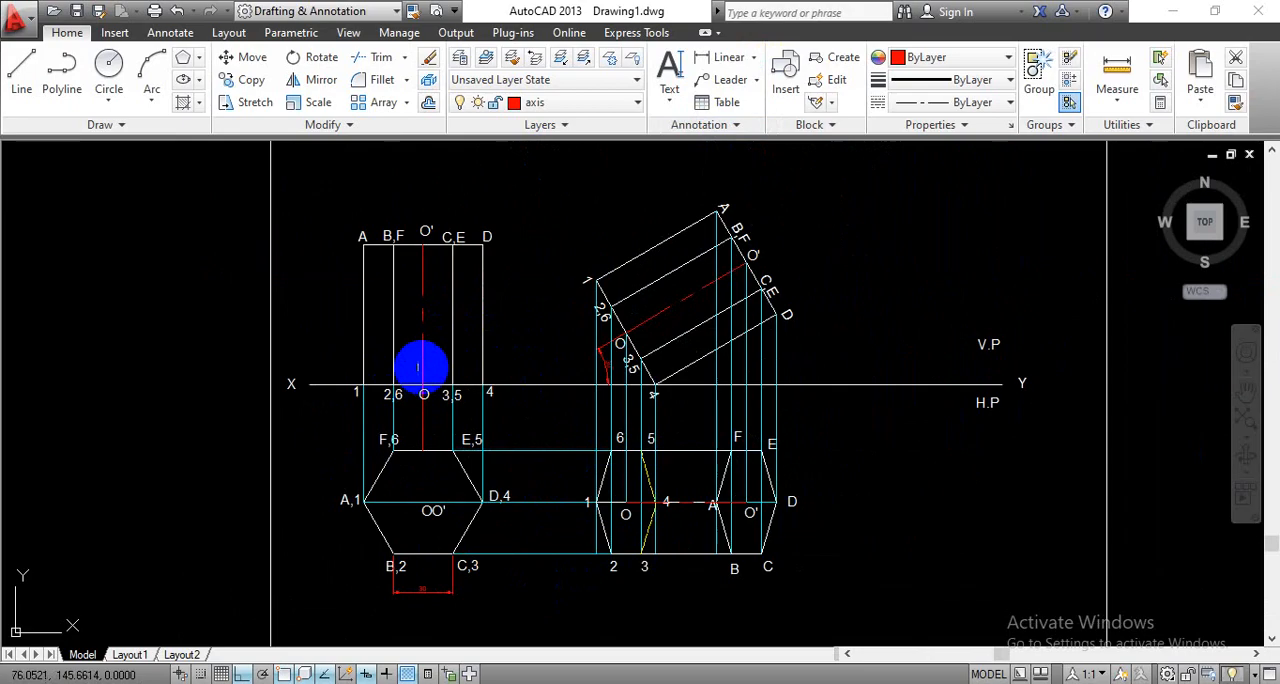
pyautogui.press('Return')
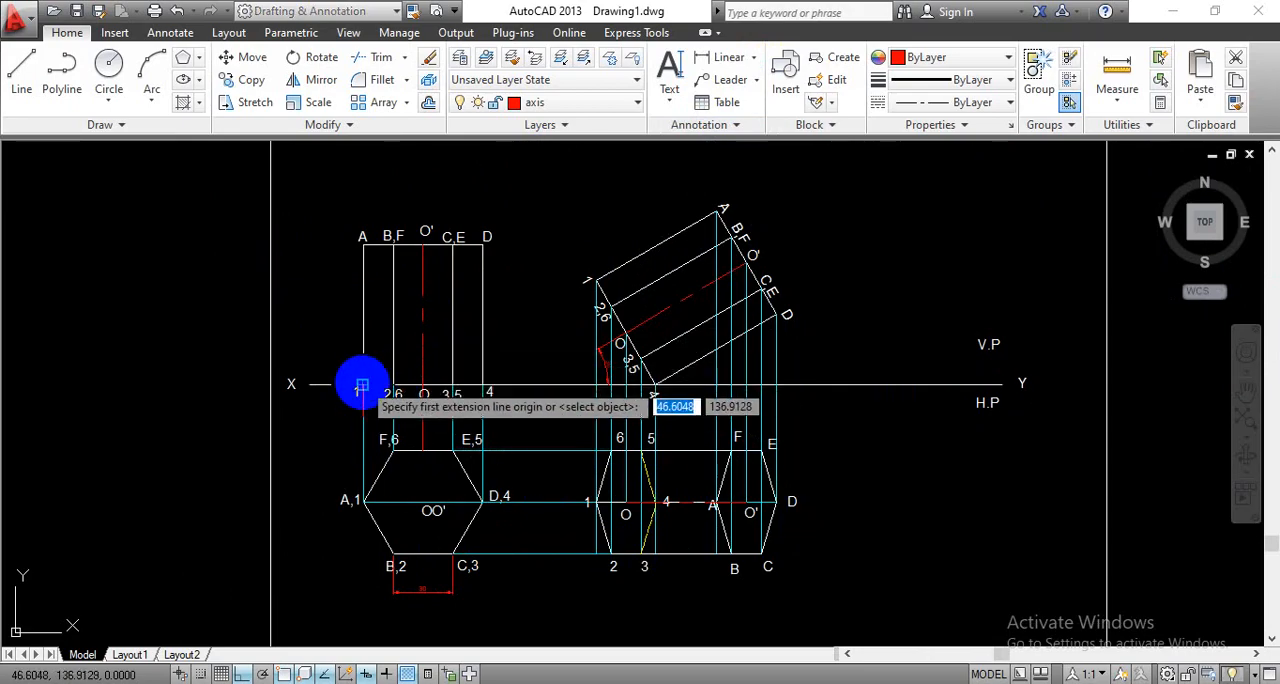
pyautogui.click(360, 244)
pyautogui.click(323, 262)
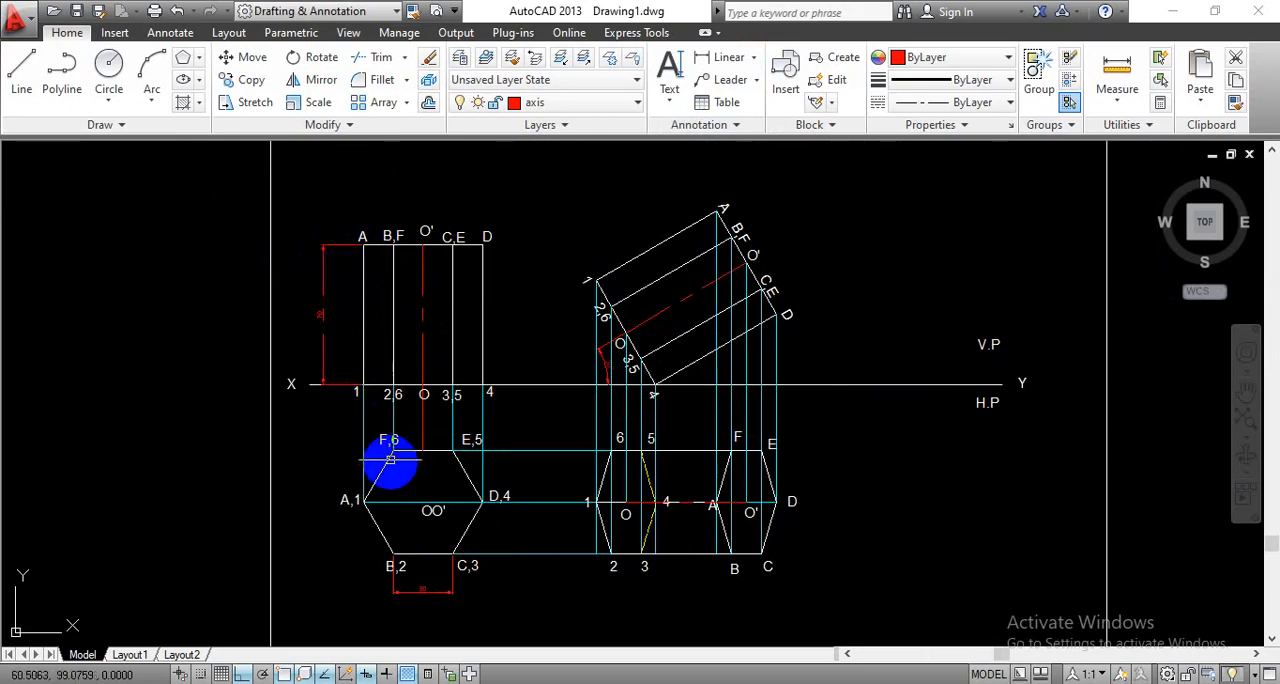
# - Move the prism's height and base edge dimensions from the axis layer to layer 0
pyautogui.click(608, 553)
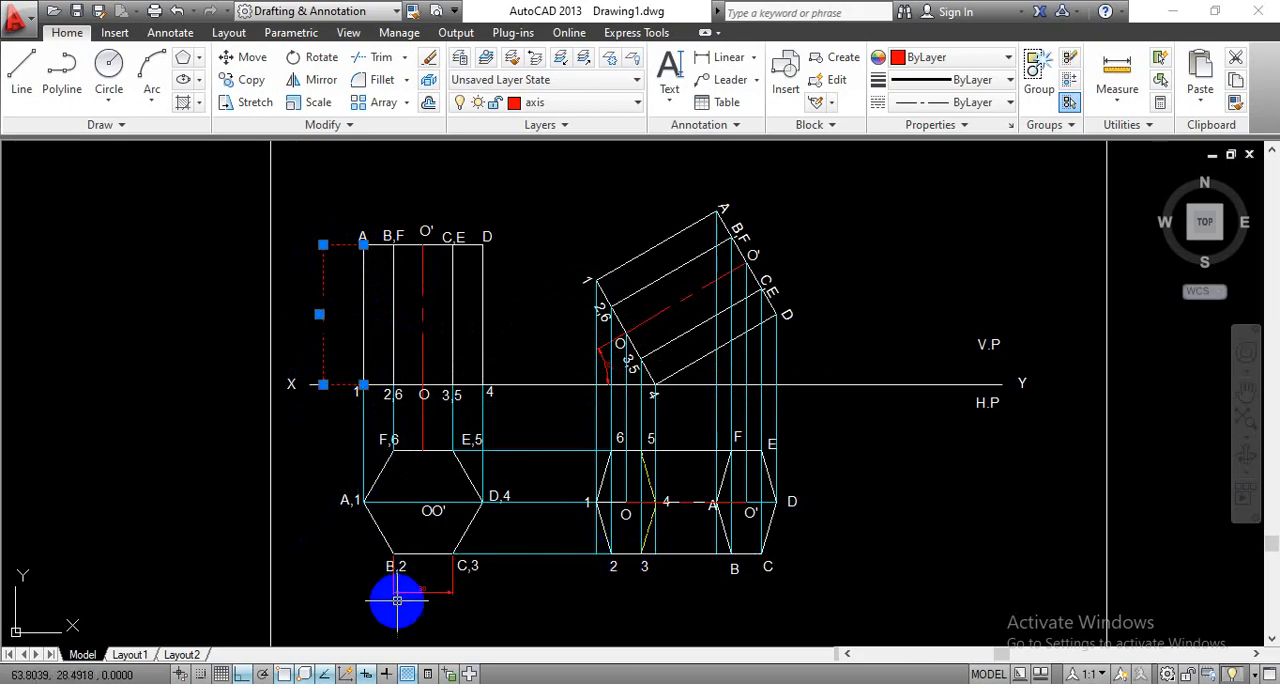
pyautogui.click(422, 594)
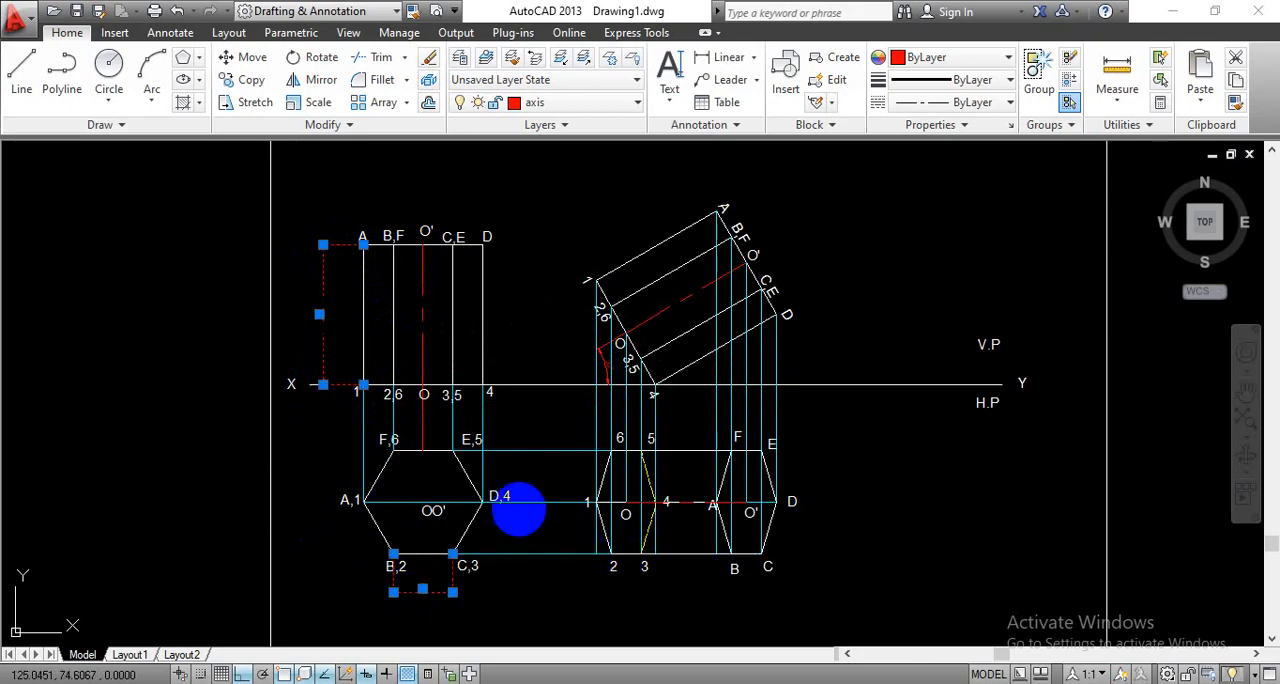
pyautogui.click(590, 101)
pyautogui.click(572, 122)
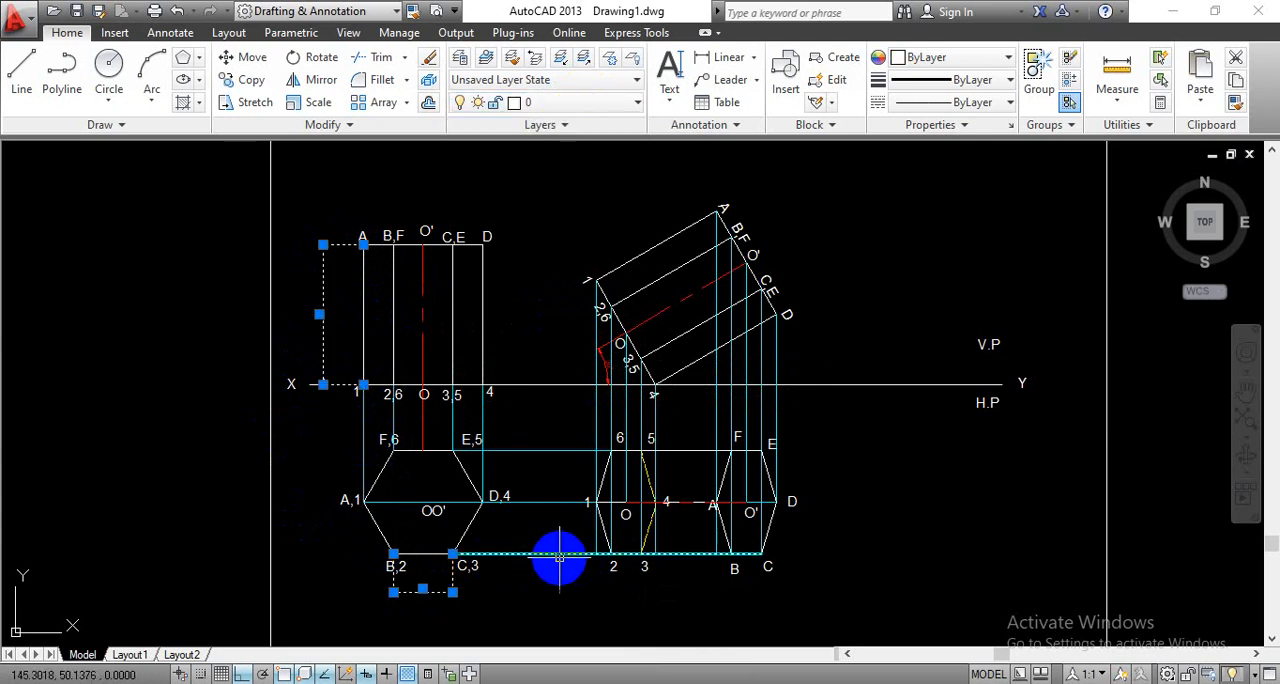
pyautogui.press('Escape')
pyautogui.press('Return')
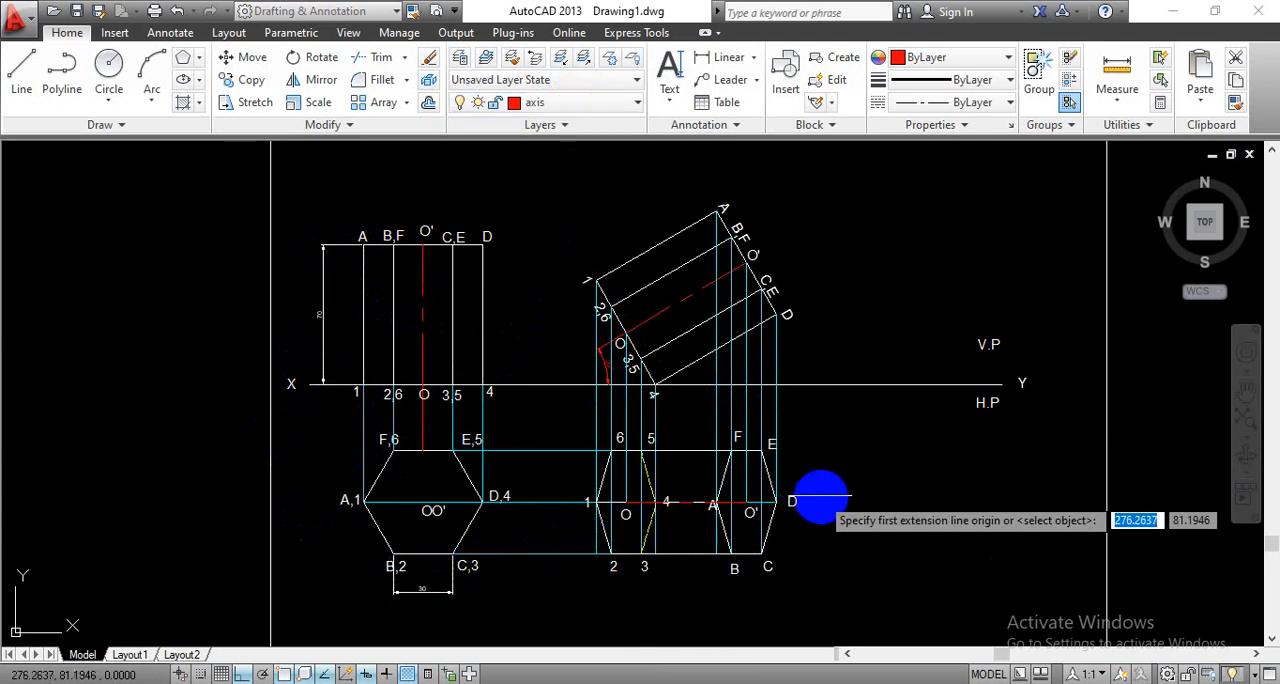
pyautogui.scroll(-2, 845, 525)
pyautogui.moveTo(886, 523)
pyautogui.mouseDown(button='middle')
pyautogui.moveTo(686, 523)
pyautogui.moveTo(725, 443)
pyautogui.mouseUp(button='middle')
pyautogui.scroll(2, 686, 523)
pyautogui.scroll(-2, 710, 493)
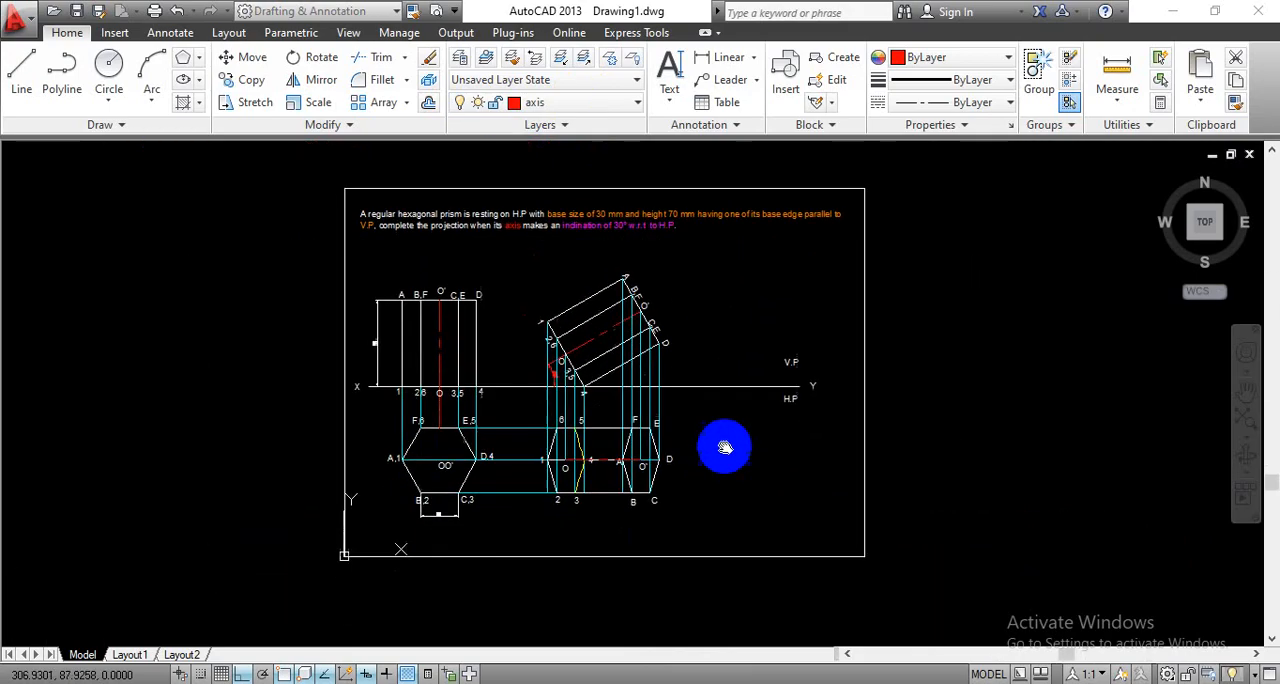